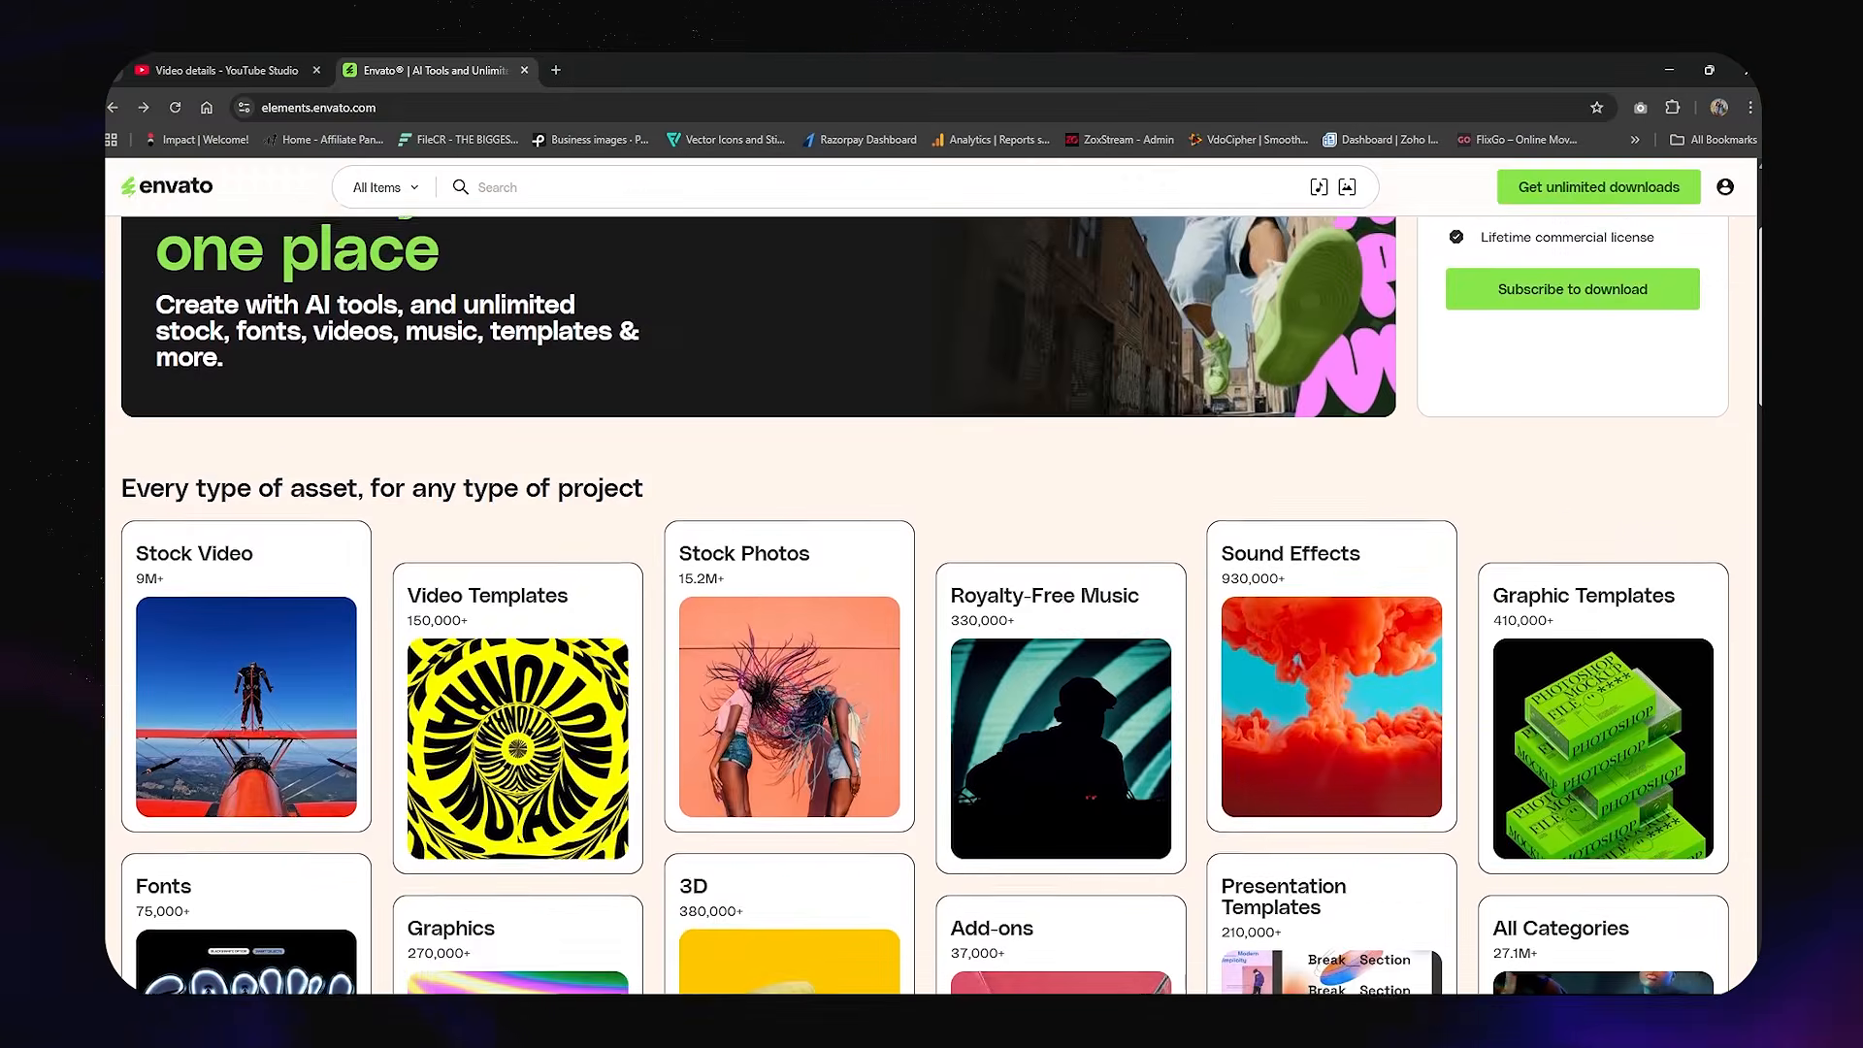
pyautogui.scroll(-4, 931, 582)
pyautogui.scroll(-5, 931, 582)
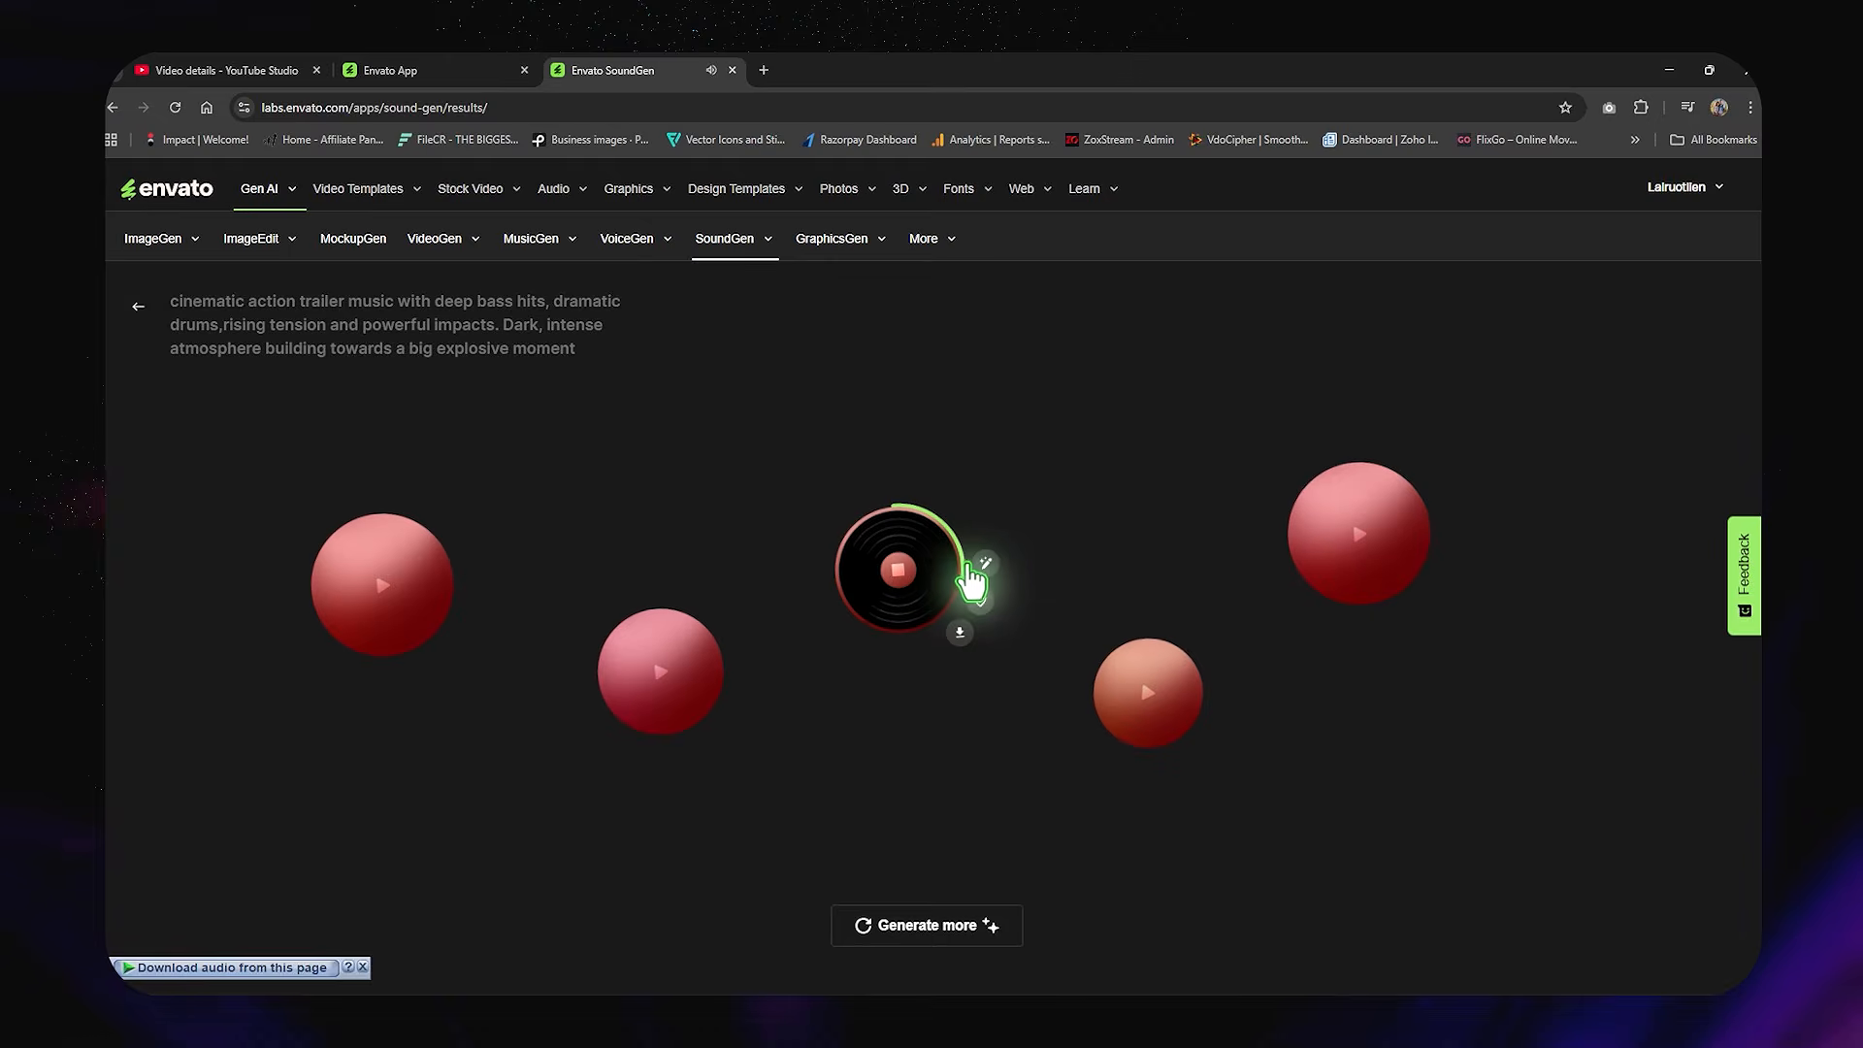
pyautogui.click(982, 564)
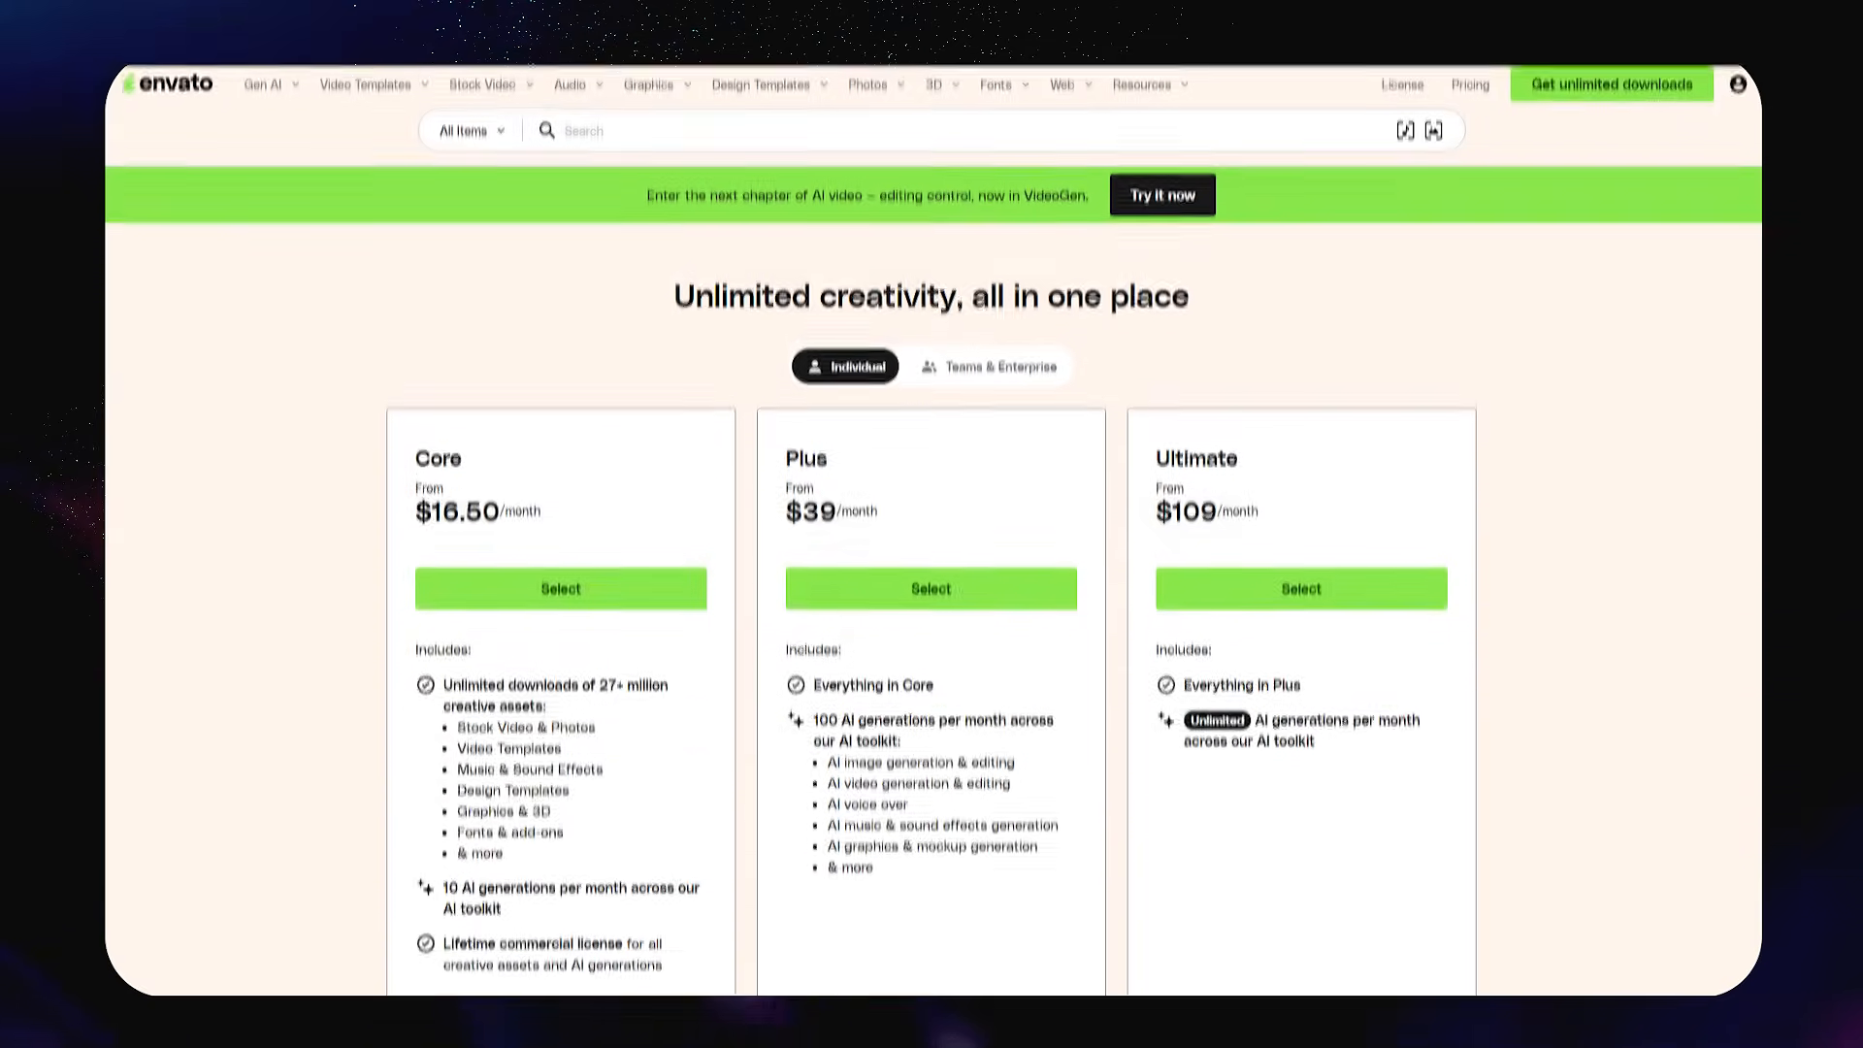
pyautogui.scroll(-2, 932, 583)
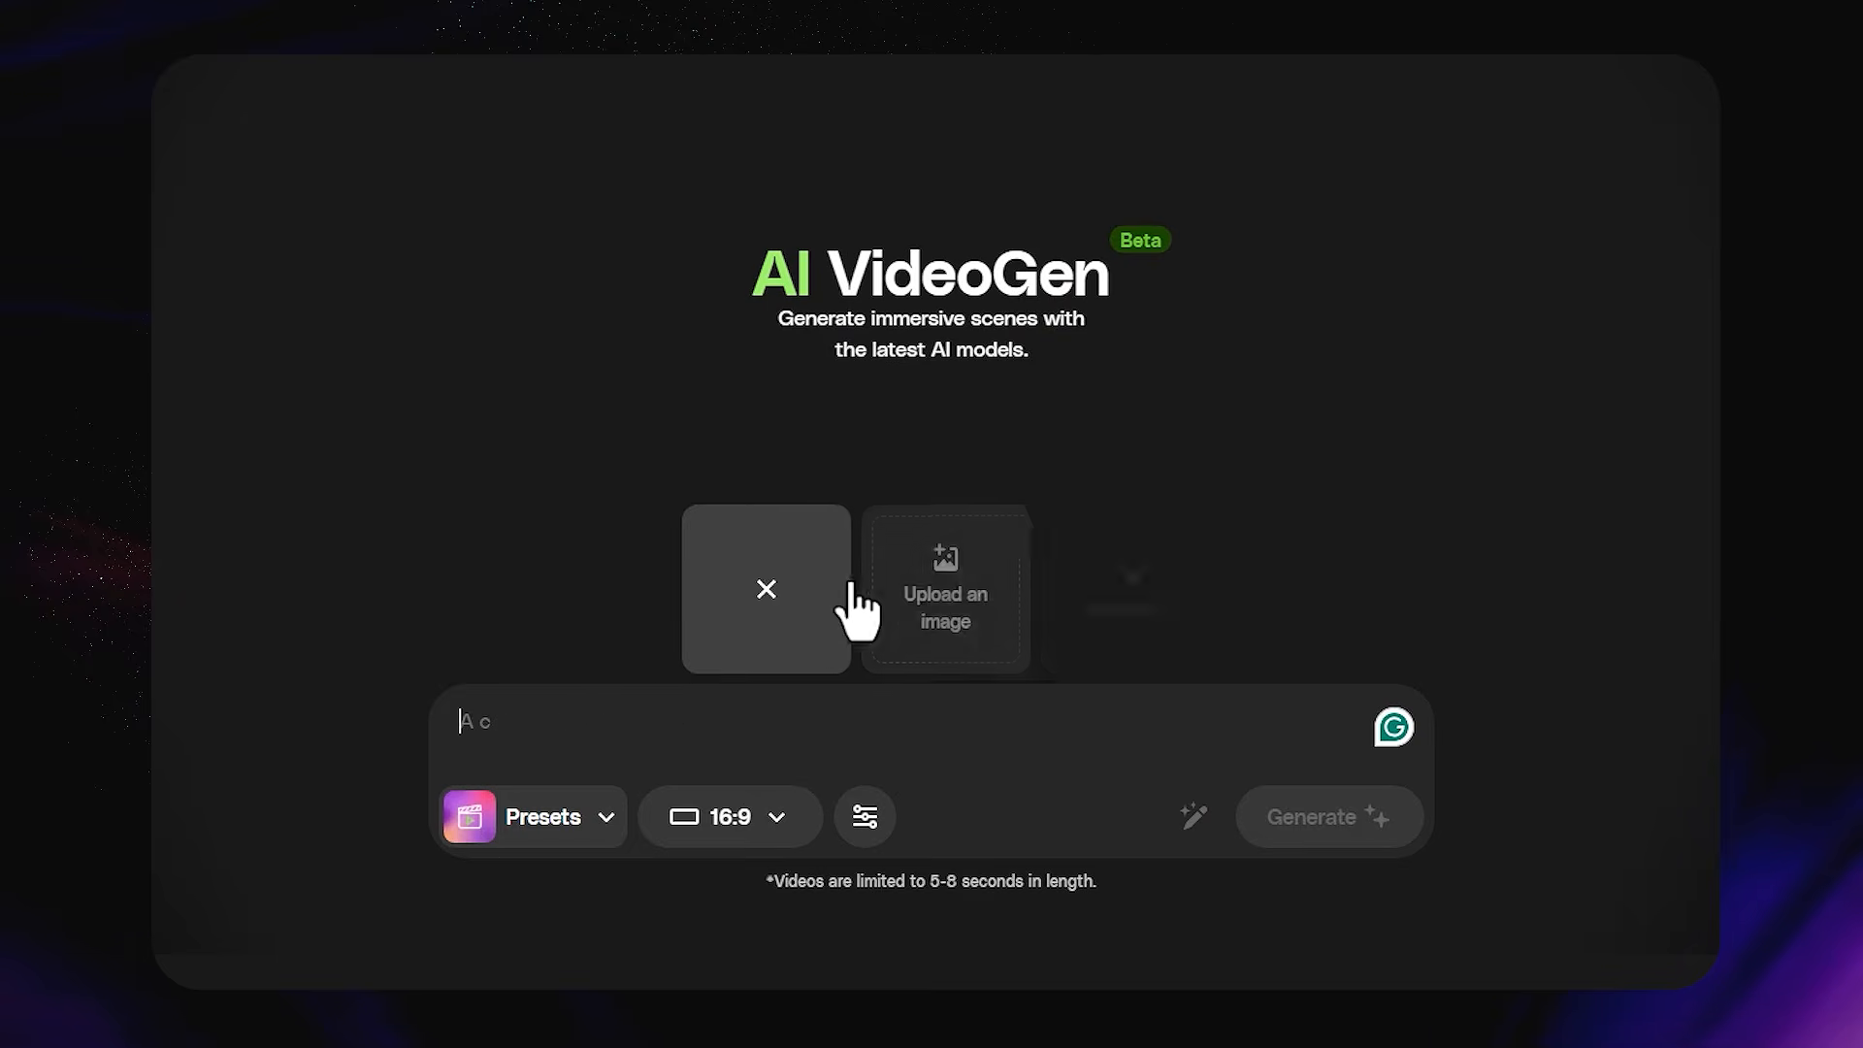
# - Add a start-frame image in AI VideoGen and browse the Camera Motion presets
pyautogui.click(966, 585)
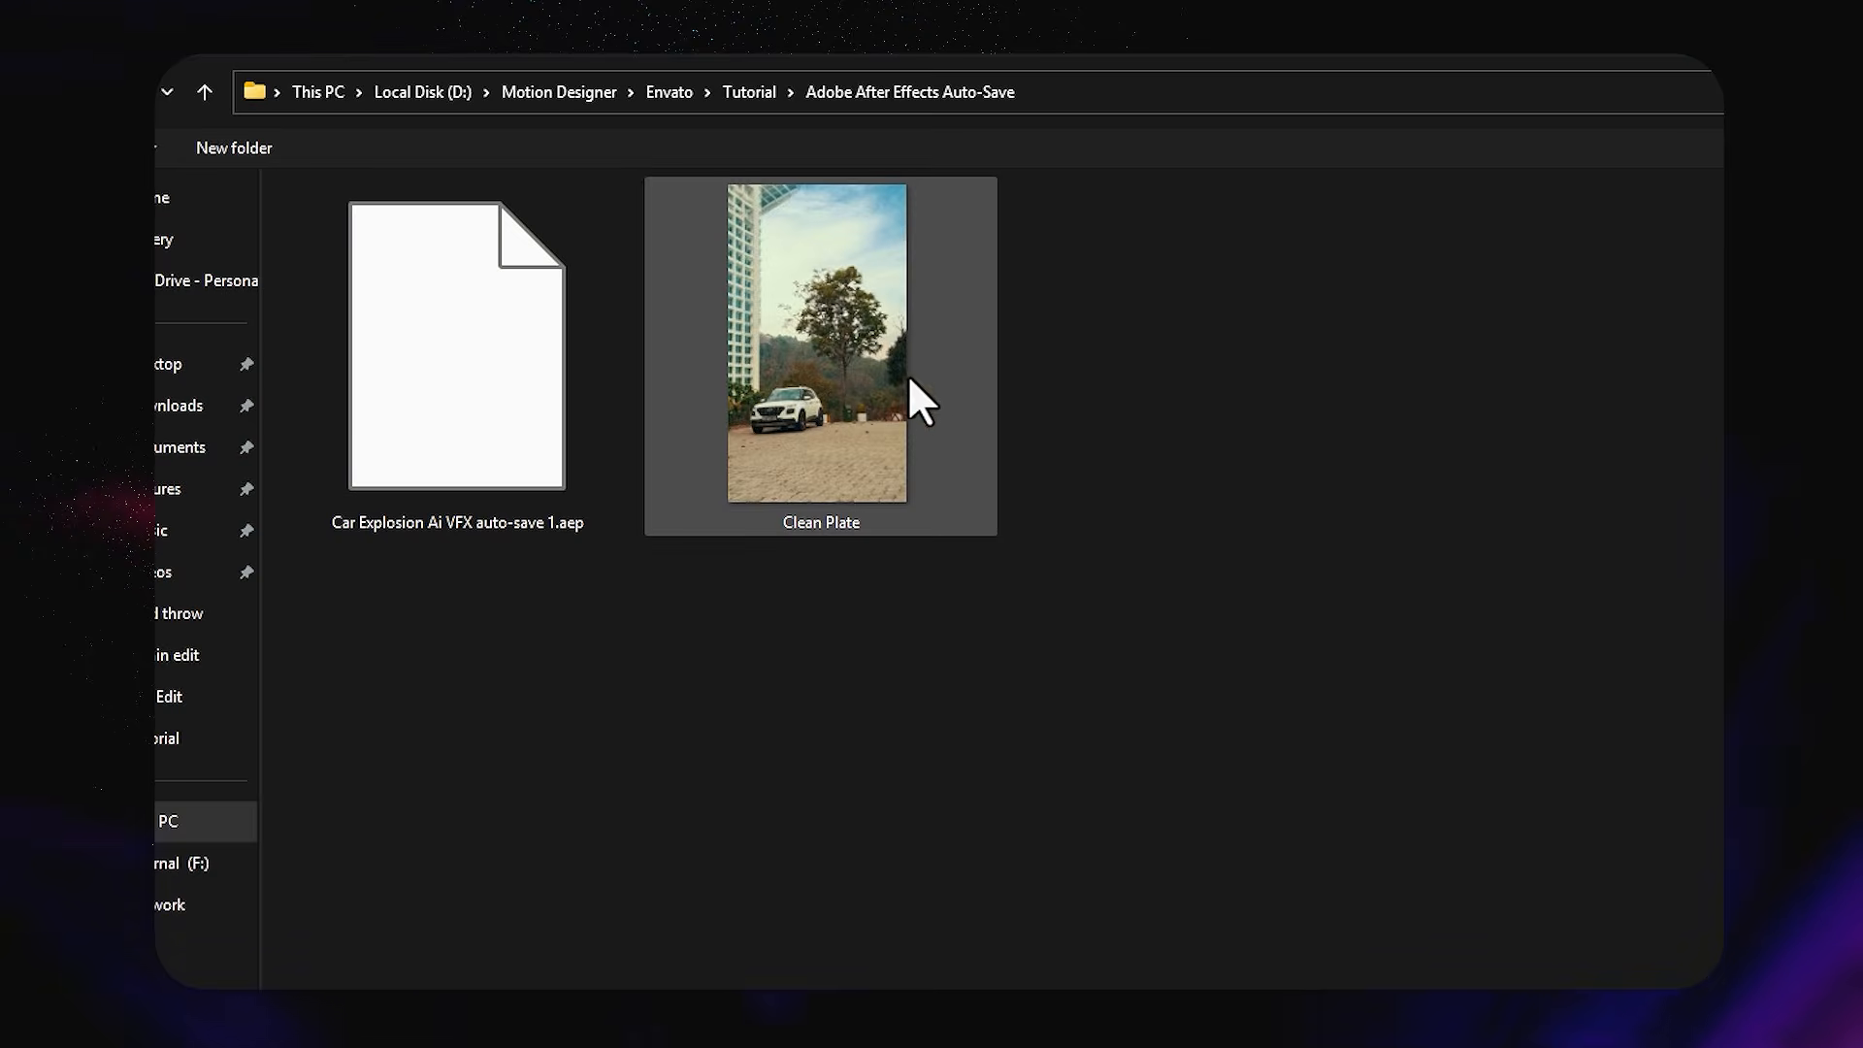
pyautogui.doubleClick(910, 381)
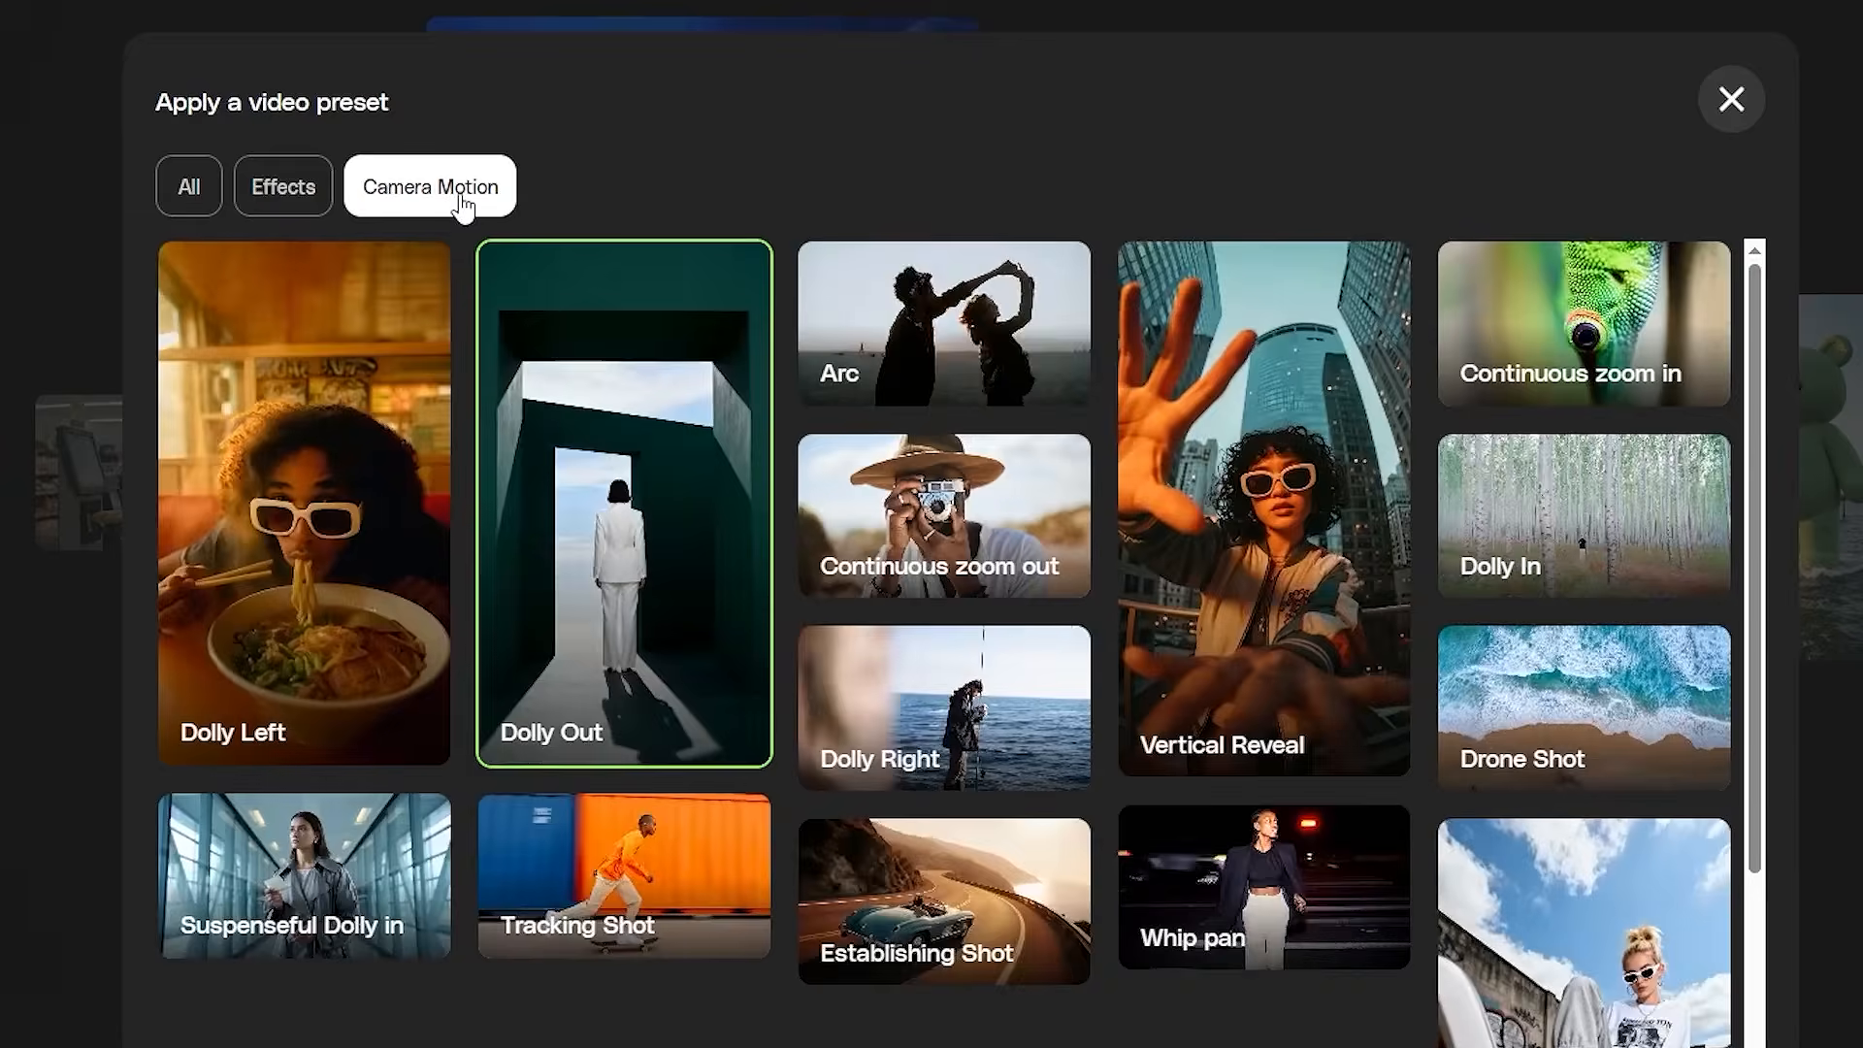
pyautogui.moveTo(570, 417)
pyautogui.scroll(-3, 569, 418)
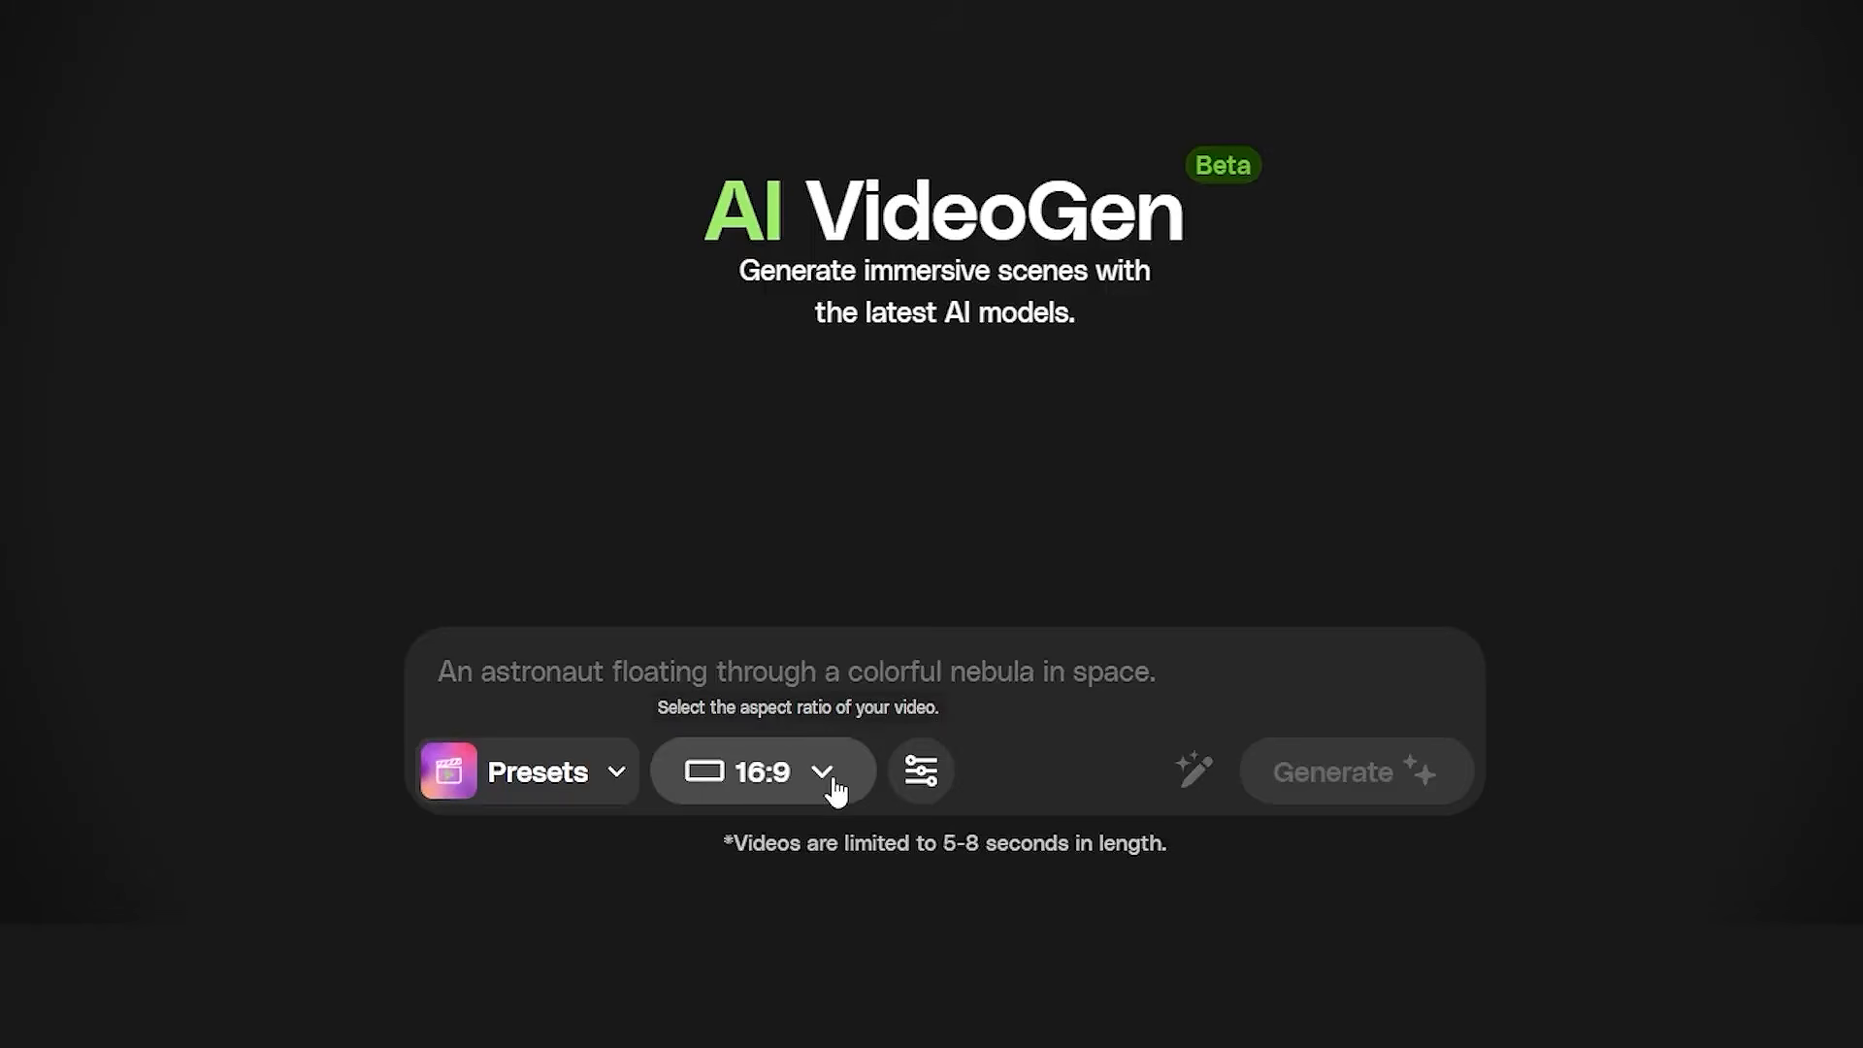
pyautogui.click(831, 776)
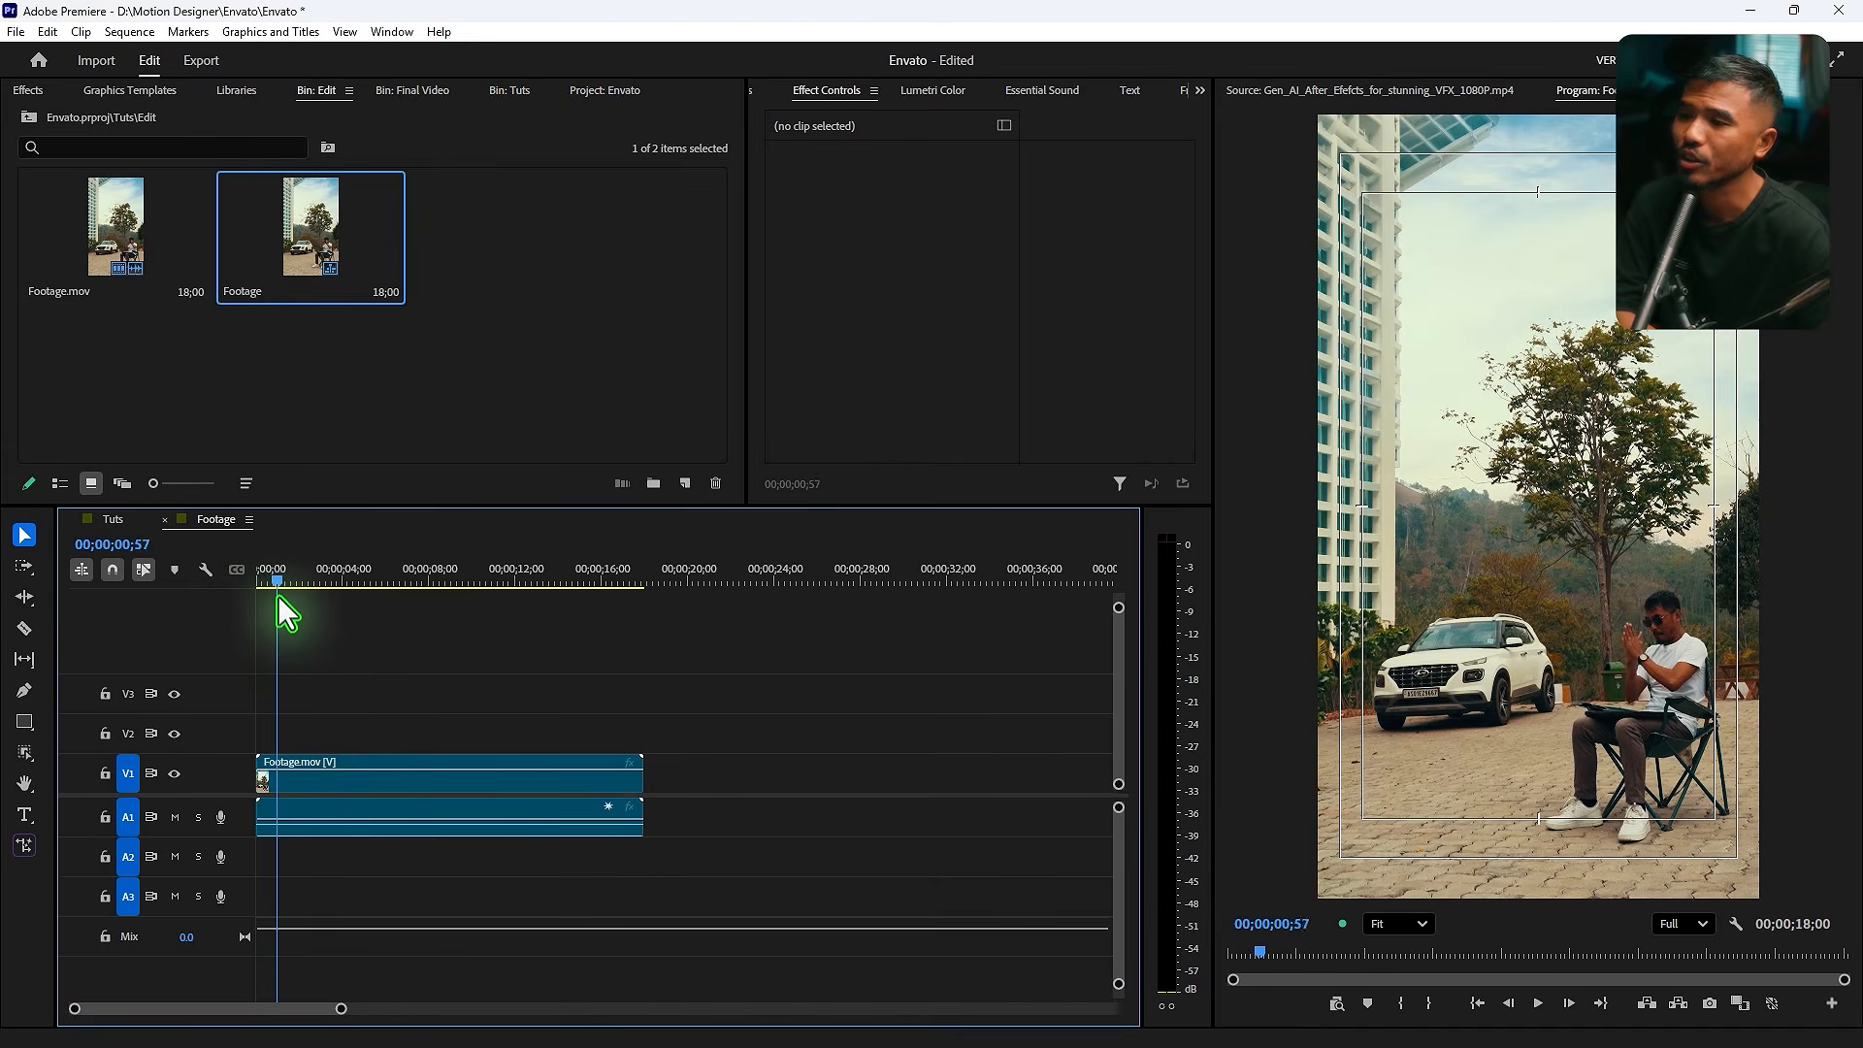
# - Move the playhead to about 16;42 in the footage sequence and export that frame as a still
pyautogui.moveTo(278, 597); pyautogui.dragTo(609, 664)
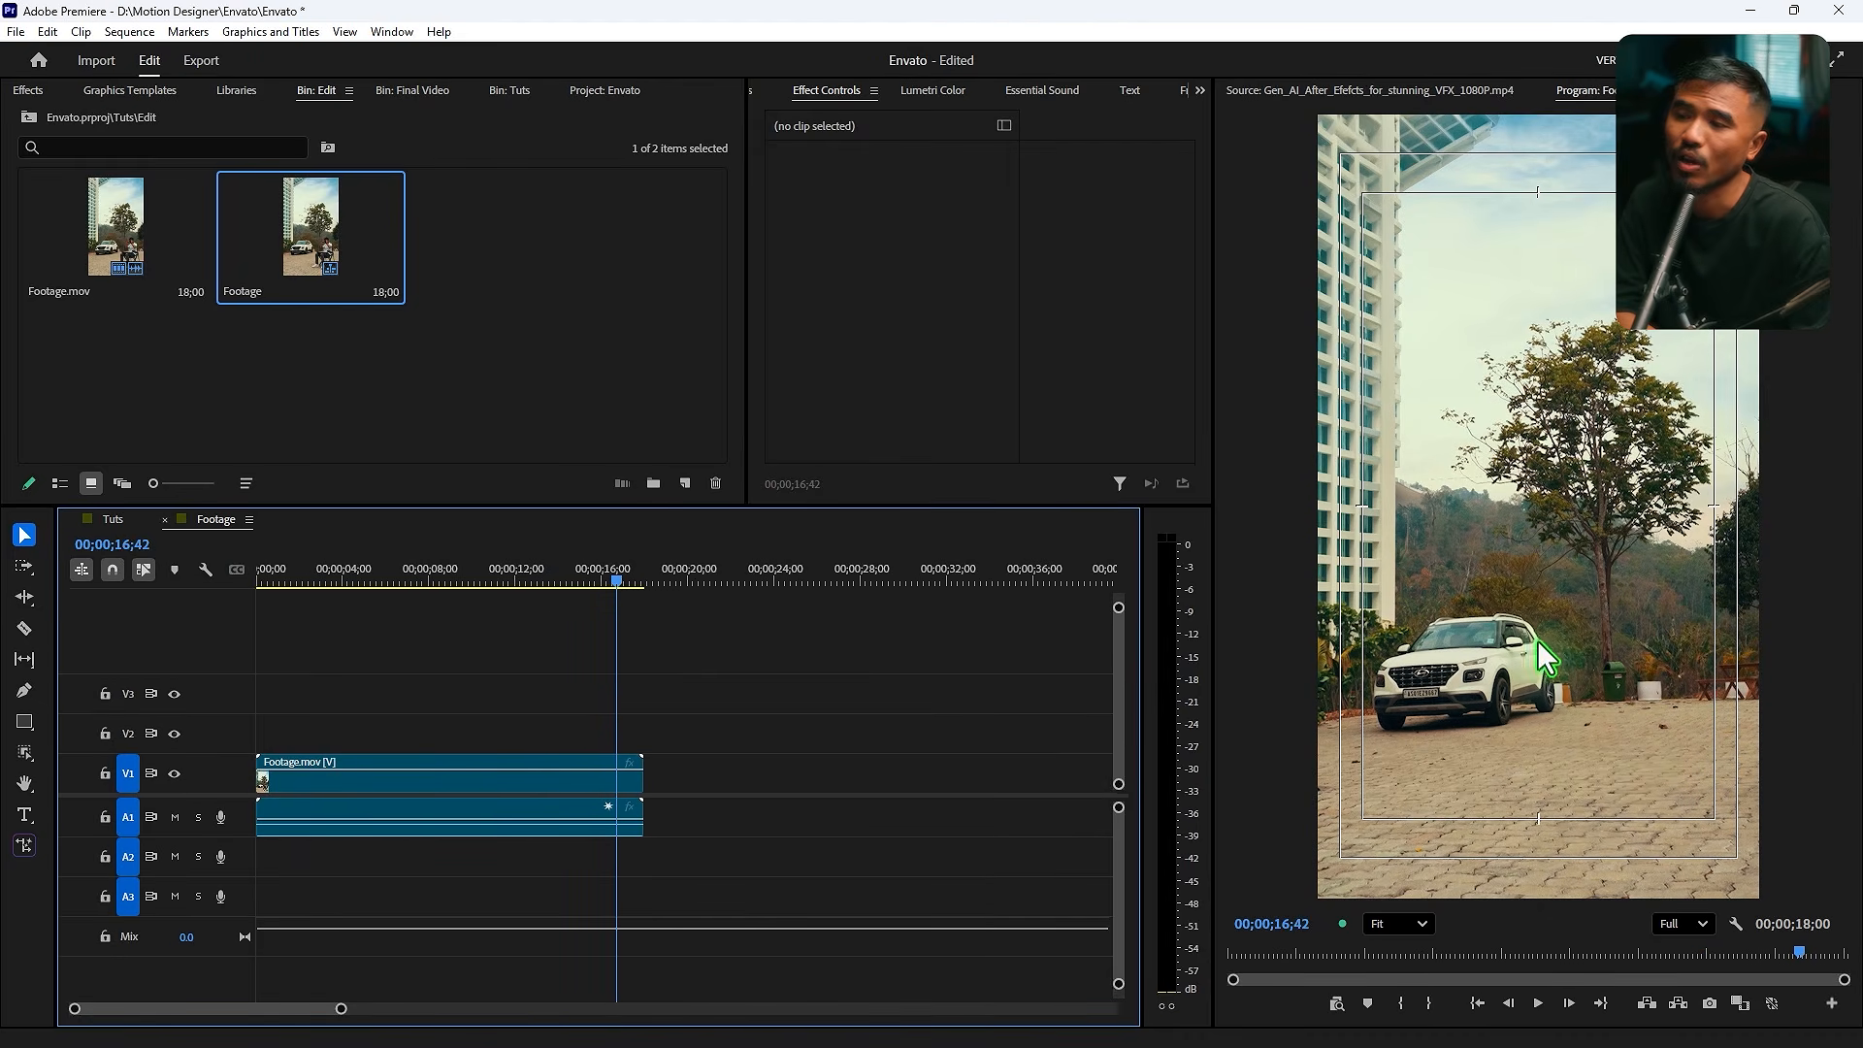
pyautogui.click(1710, 1005)
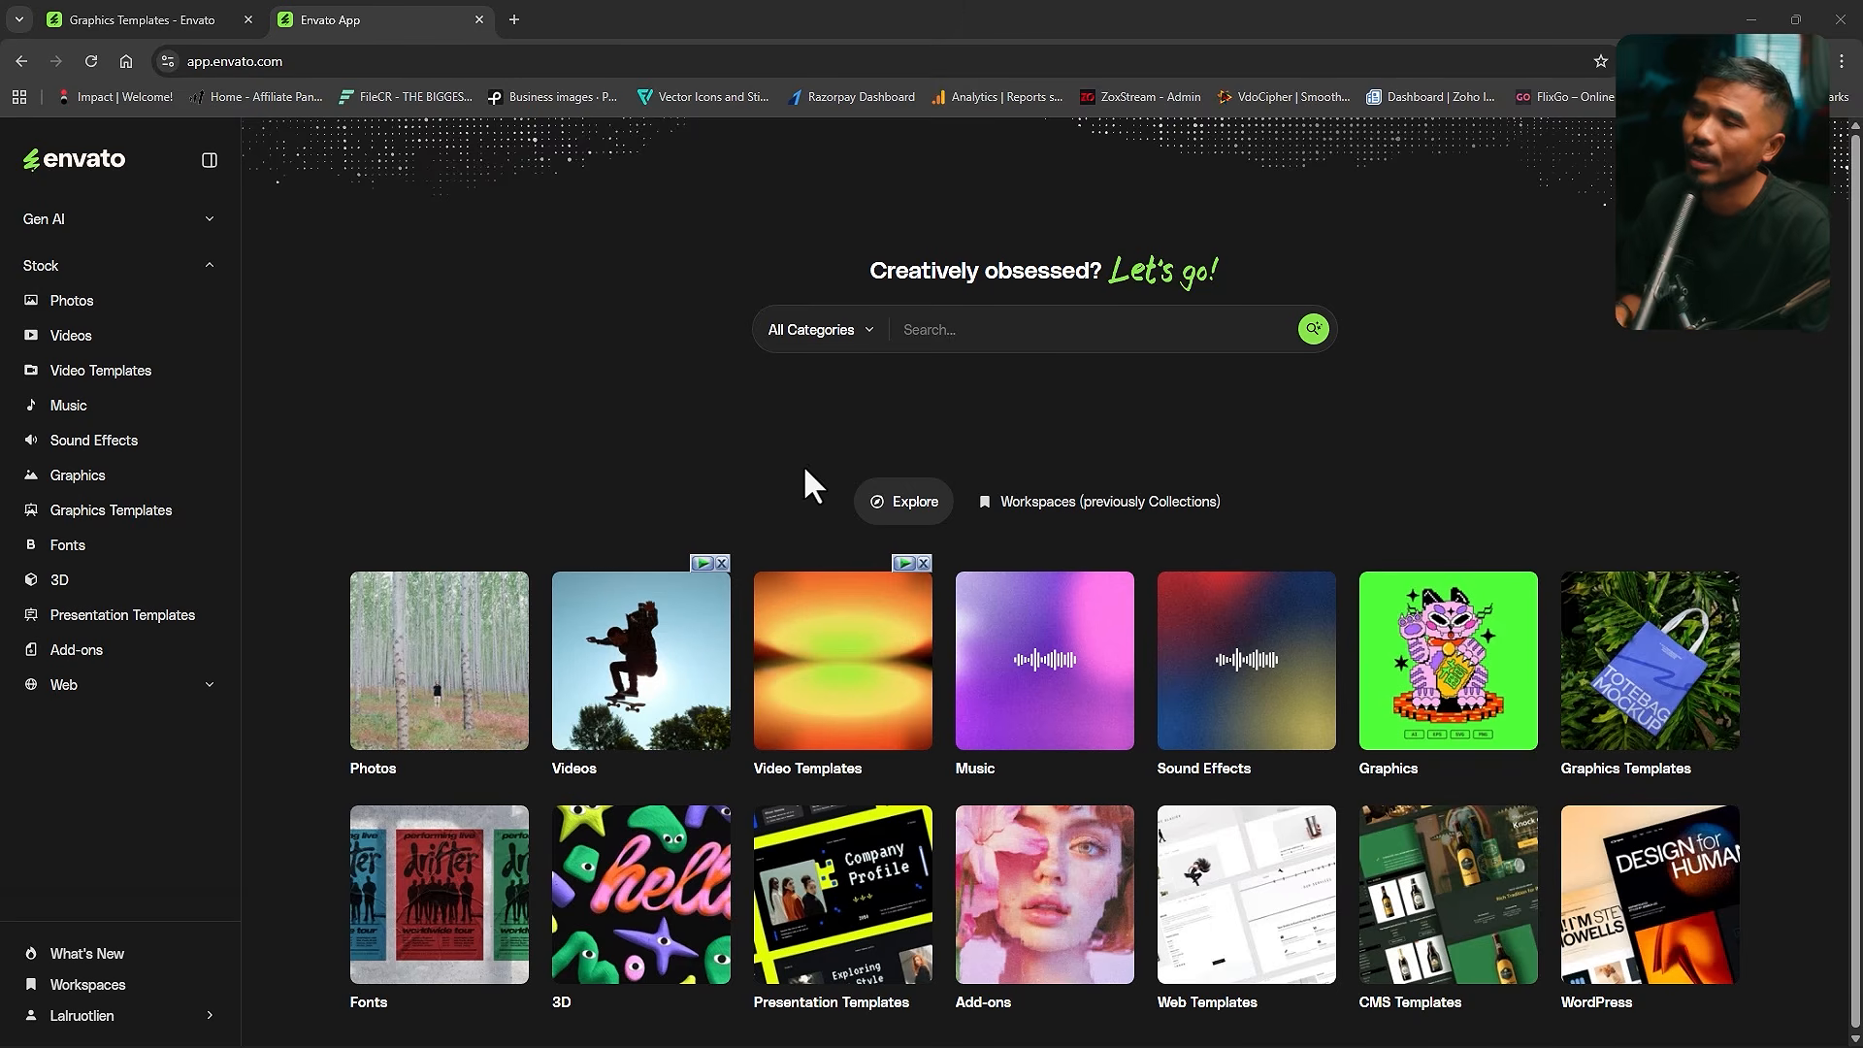
# - Open VideoGen from the Gen AI section and upload the Clean Plate image as the start frame
pyautogui.click(110, 221)
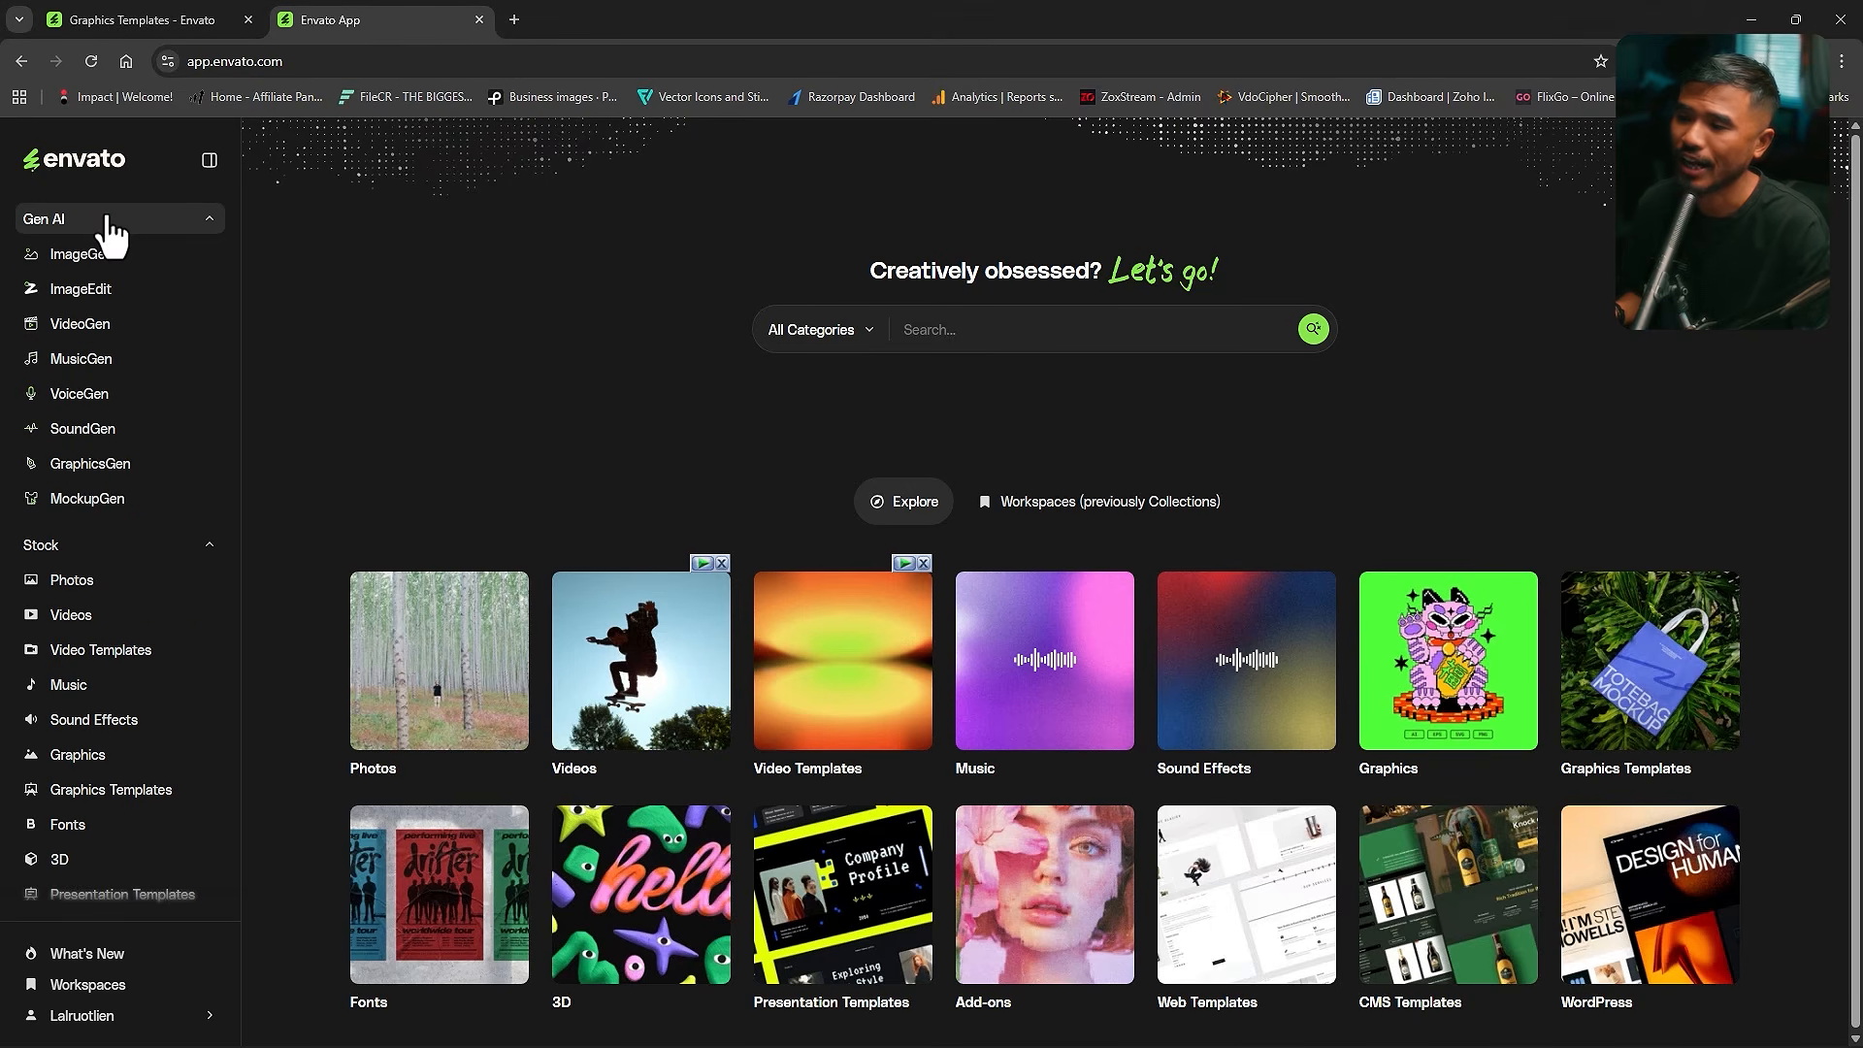
pyautogui.click(109, 326)
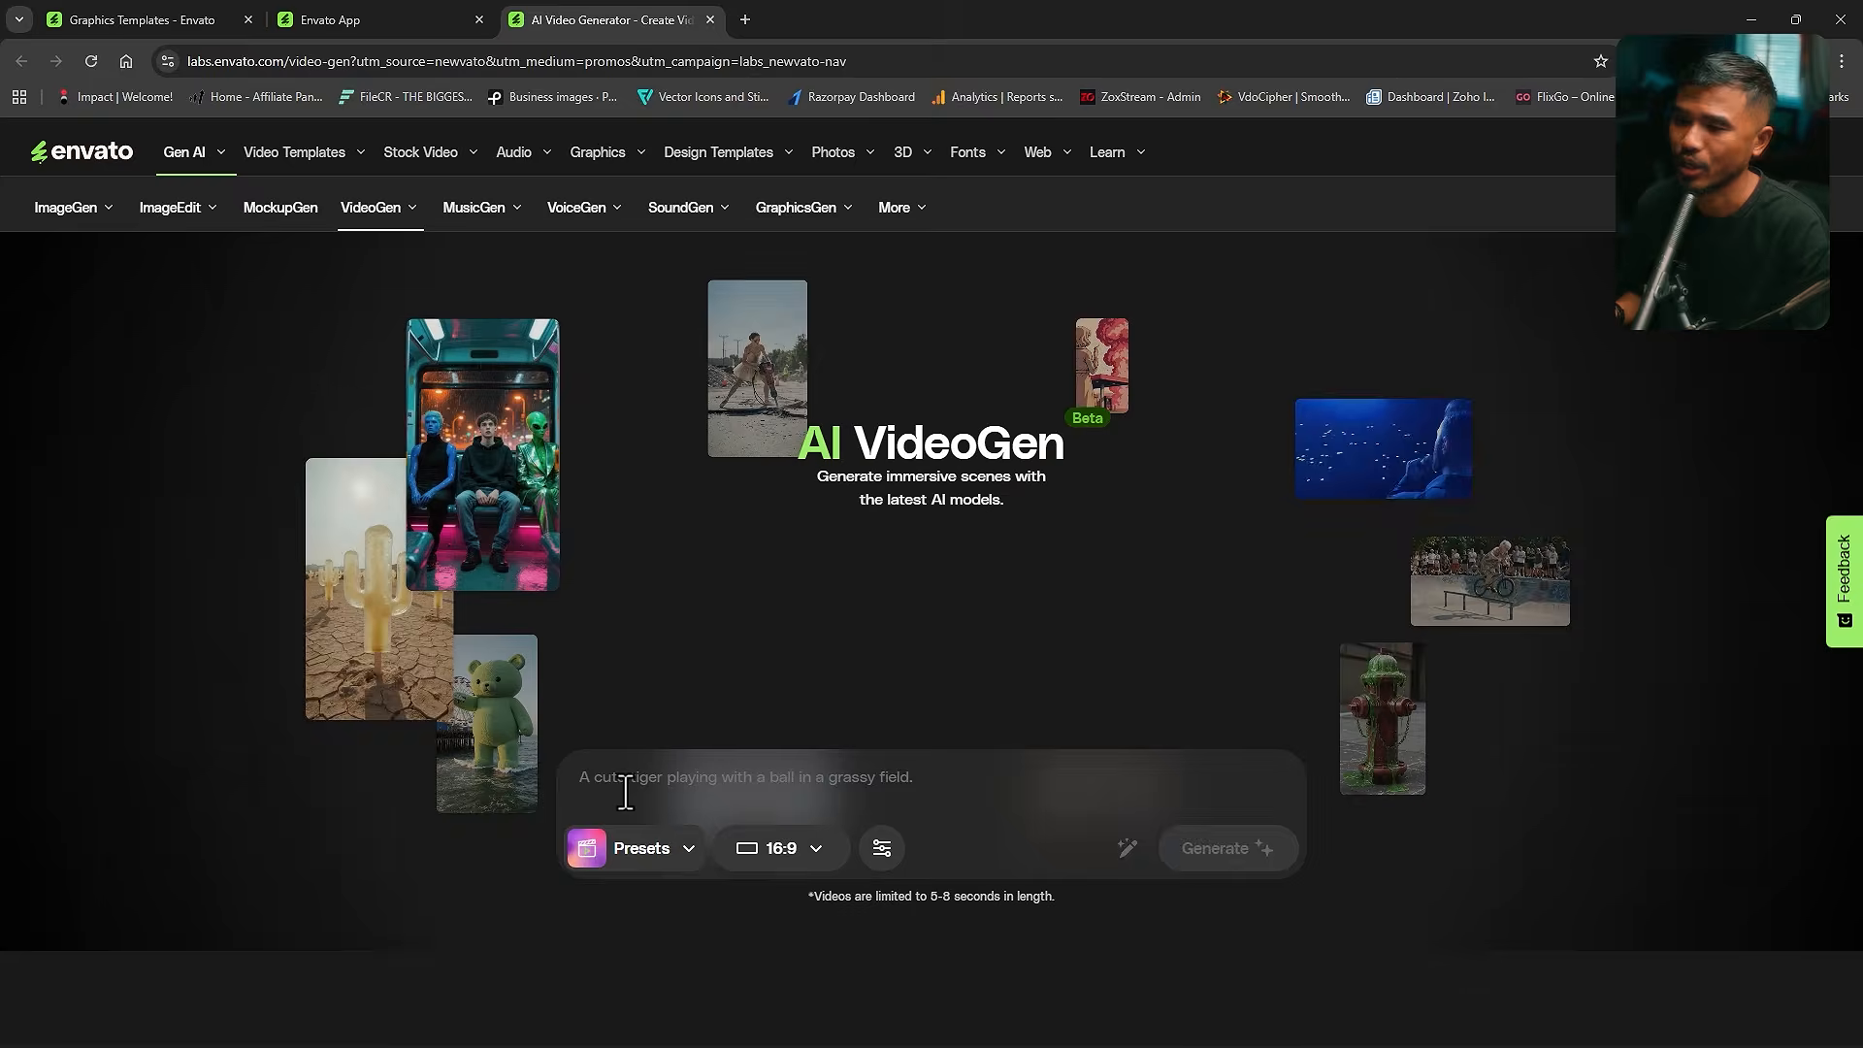
pyautogui.click(861, 691)
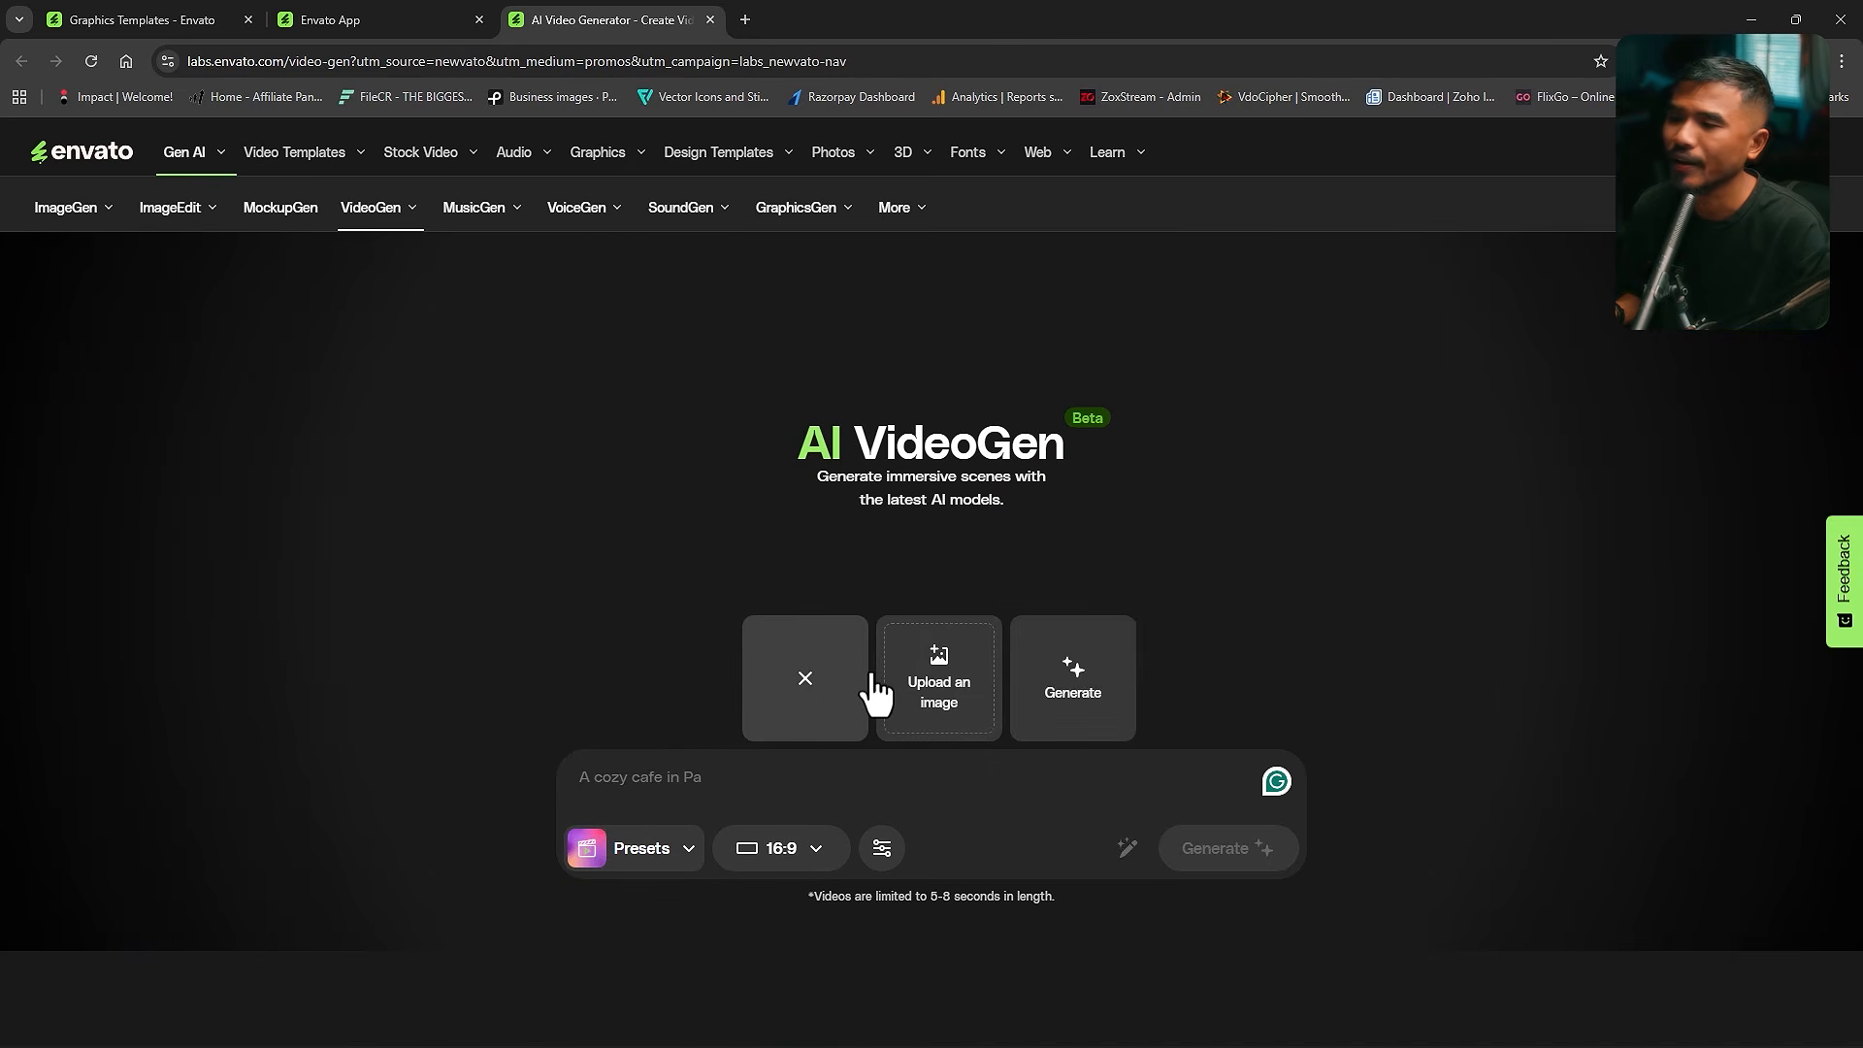
pyautogui.click(961, 691)
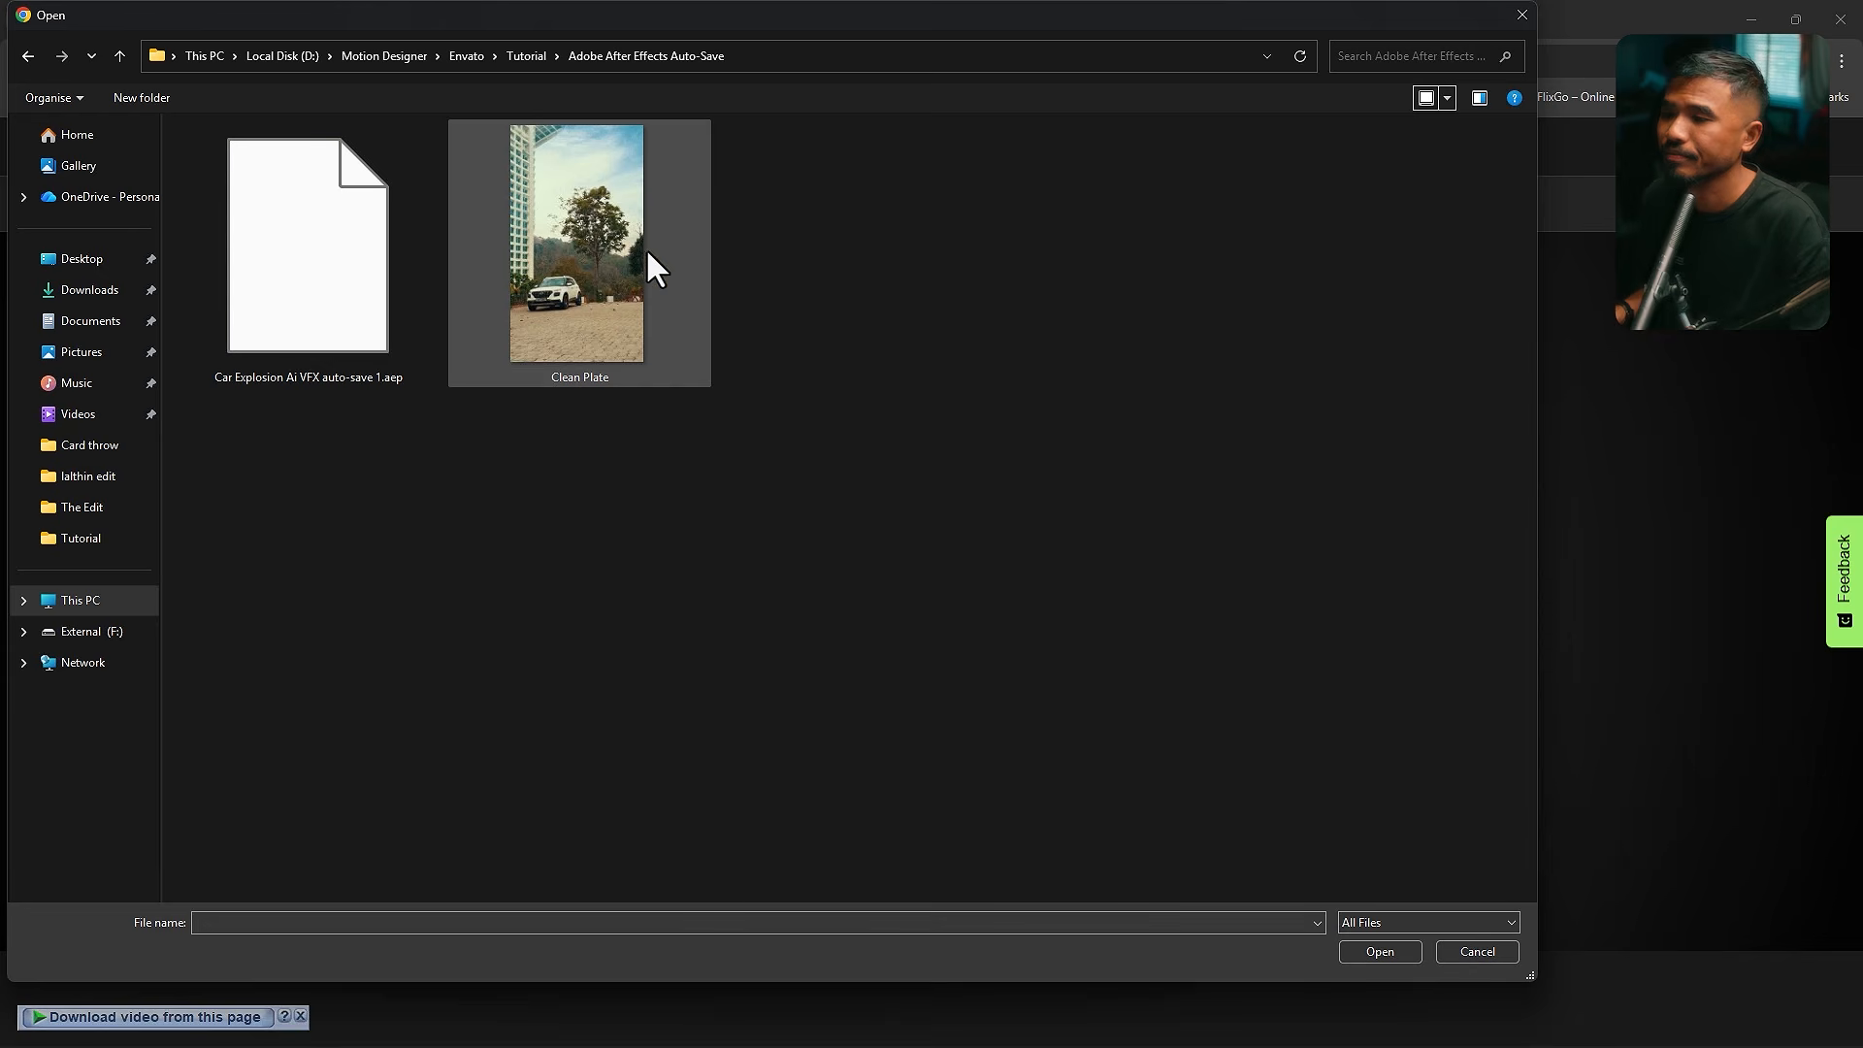
pyautogui.click(1378, 951)
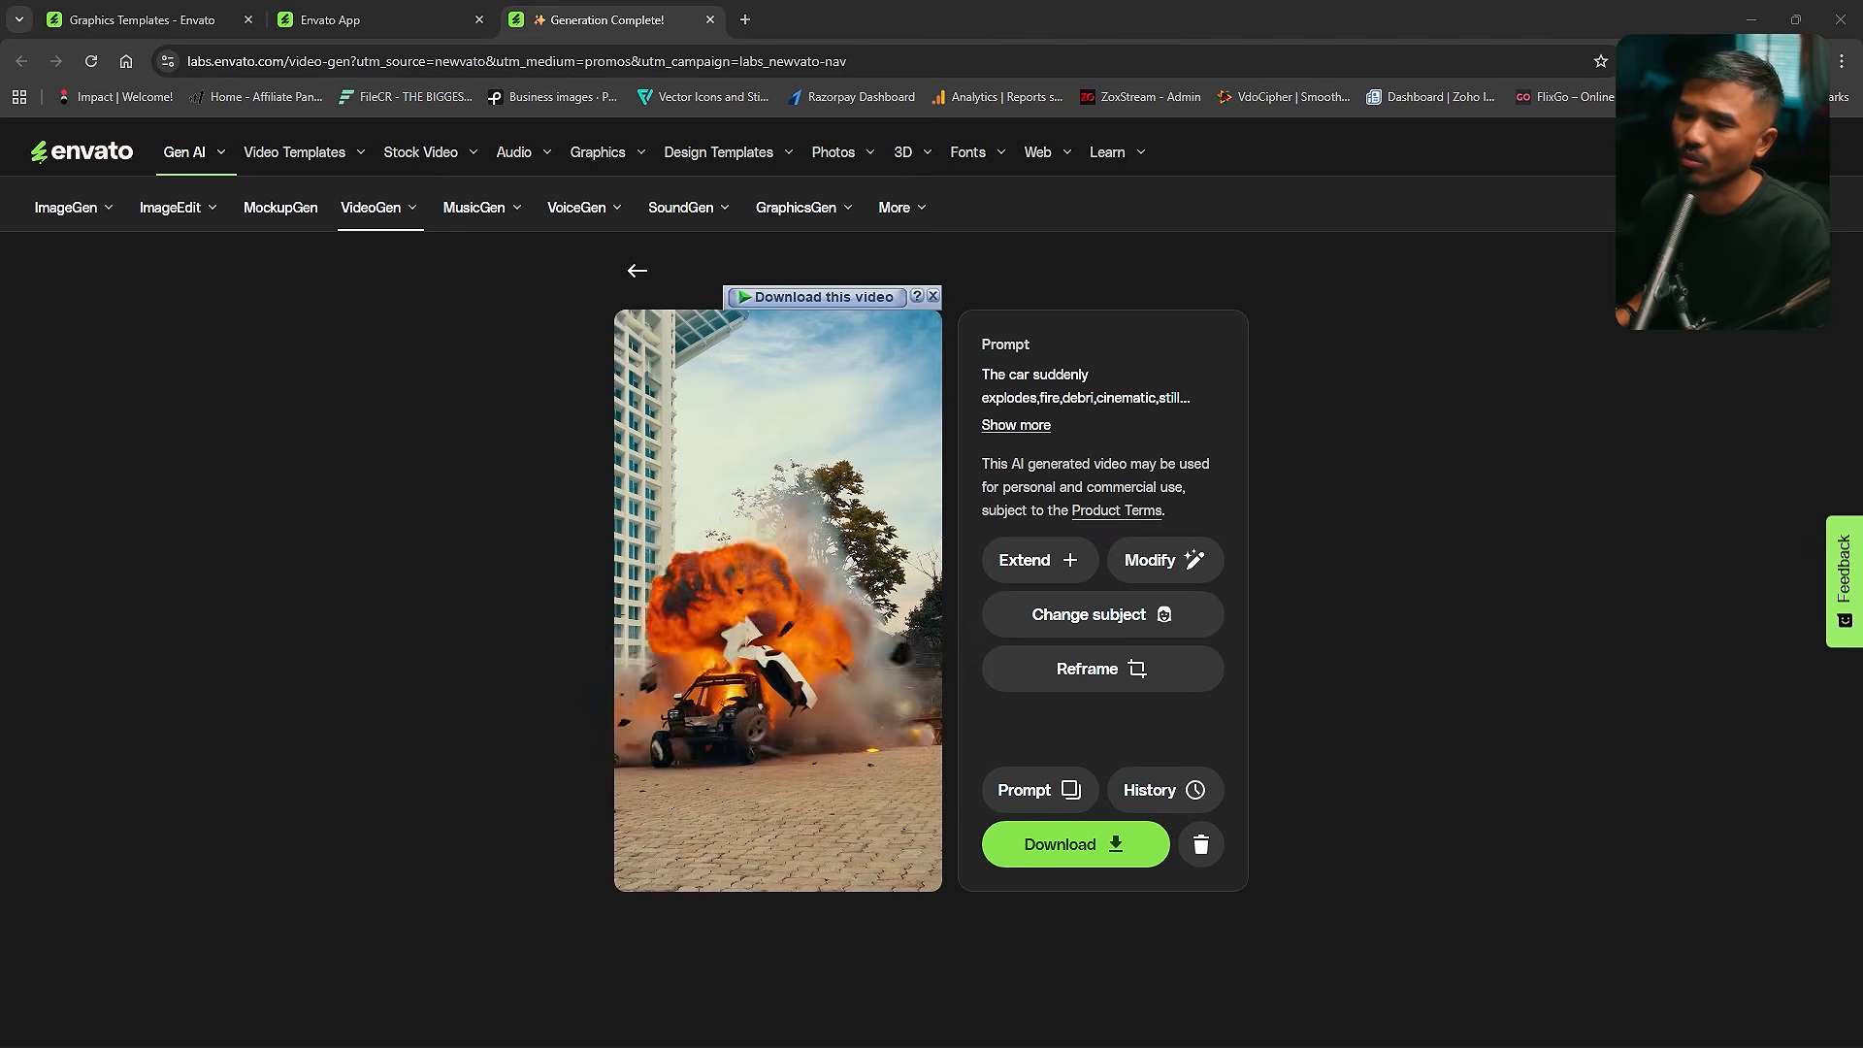
# - Return to the VideoGen prompt page and upload a new start-frame image
pyautogui.click(636, 271)
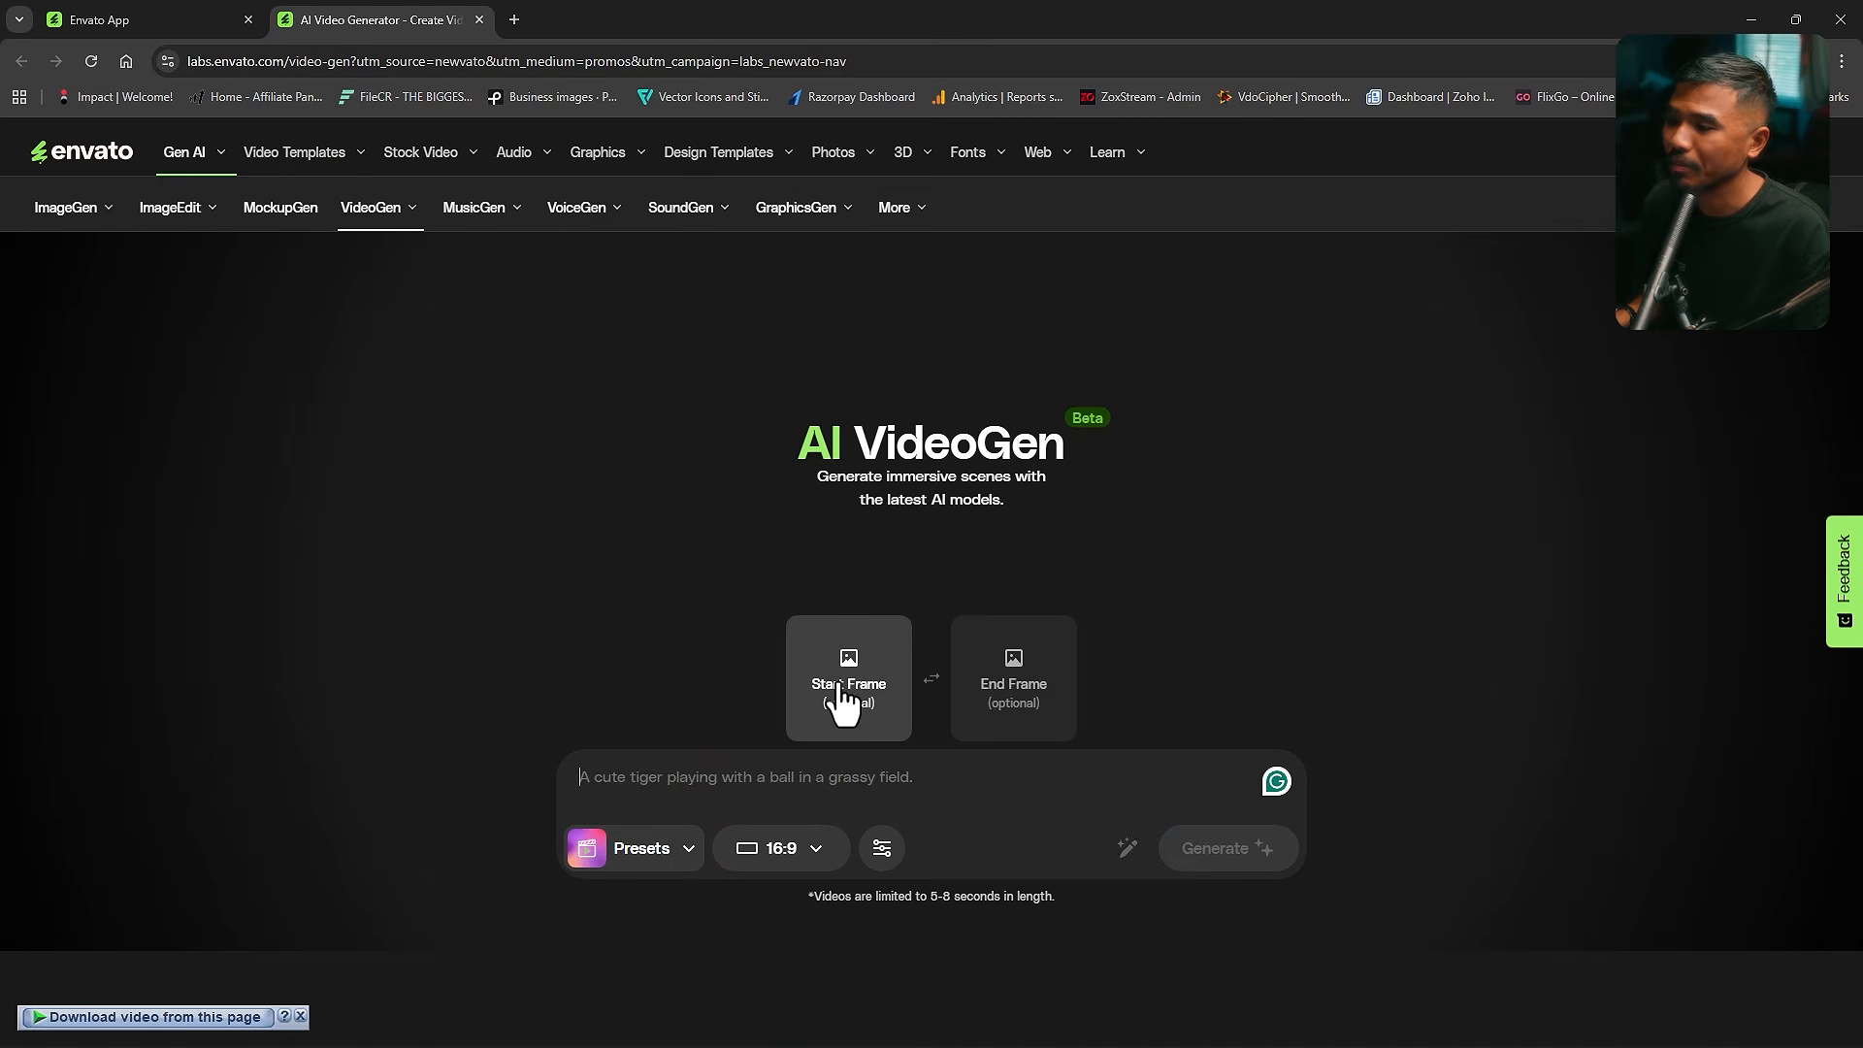
pyautogui.click(843, 699)
pyautogui.click(940, 679)
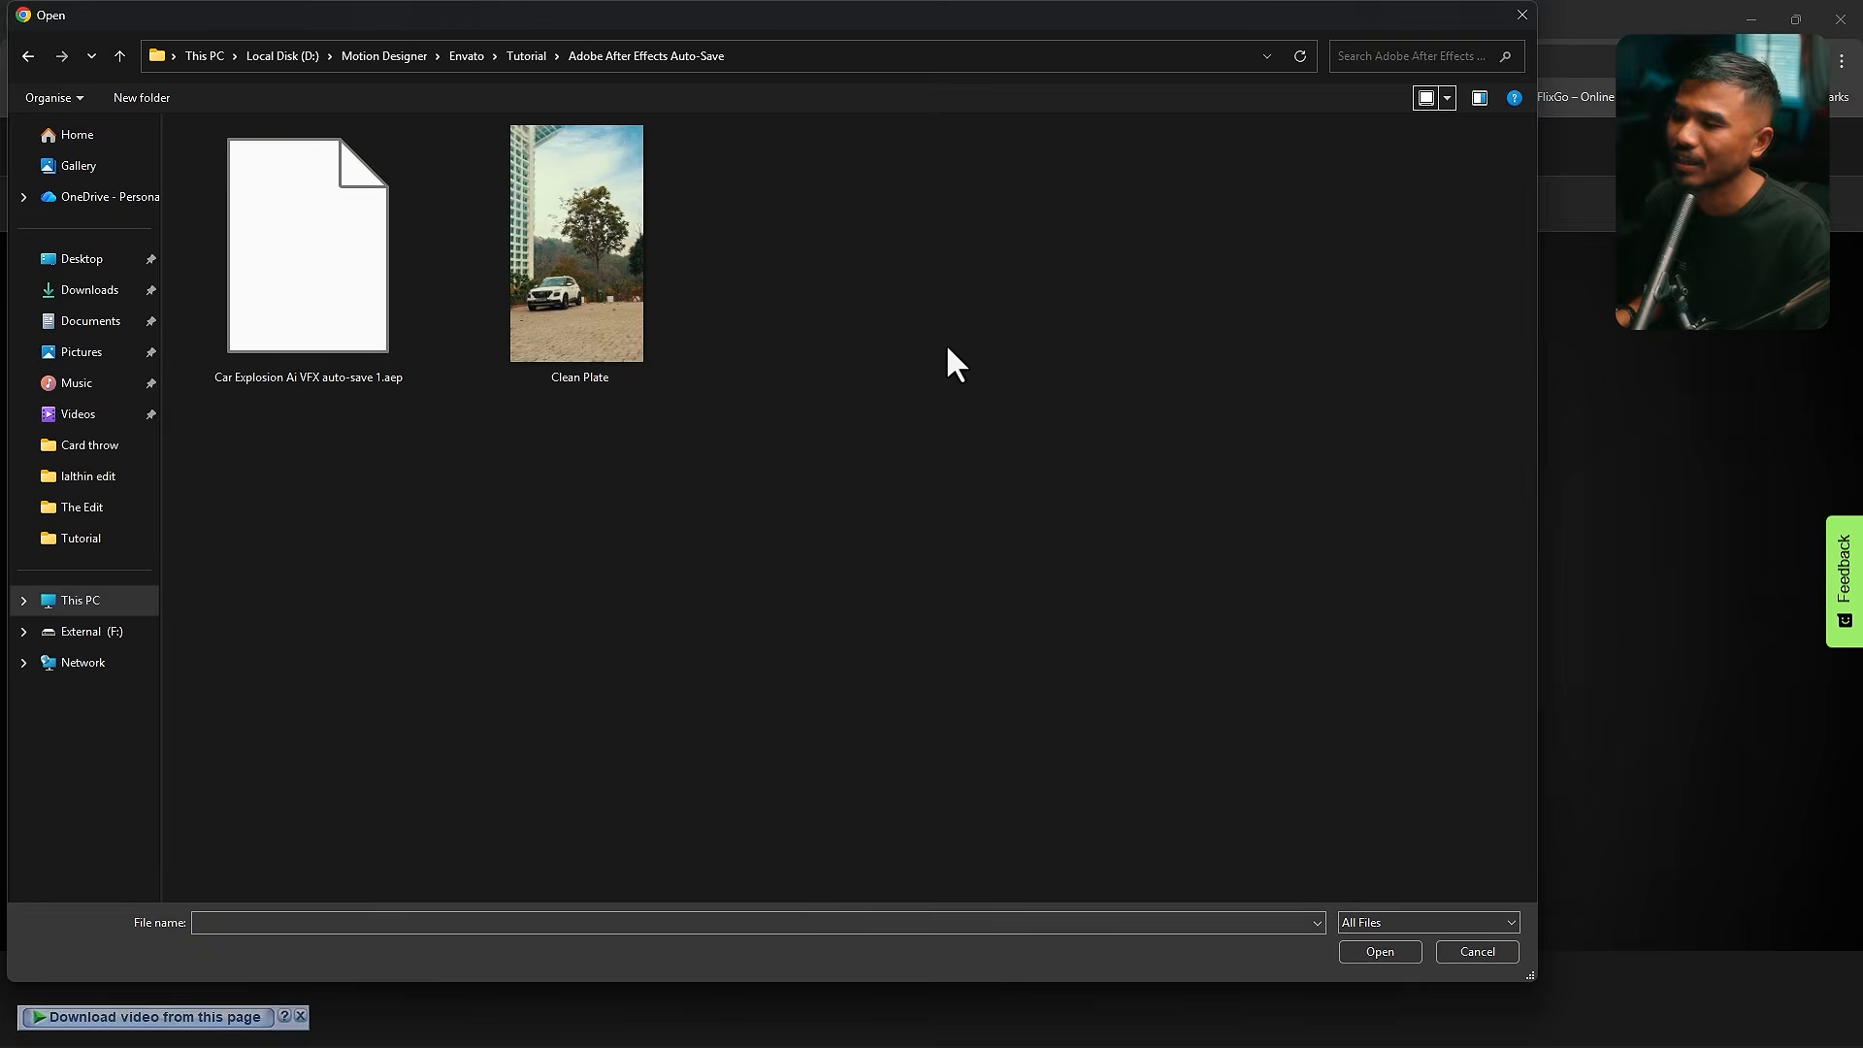
pyautogui.click(1366, 948)
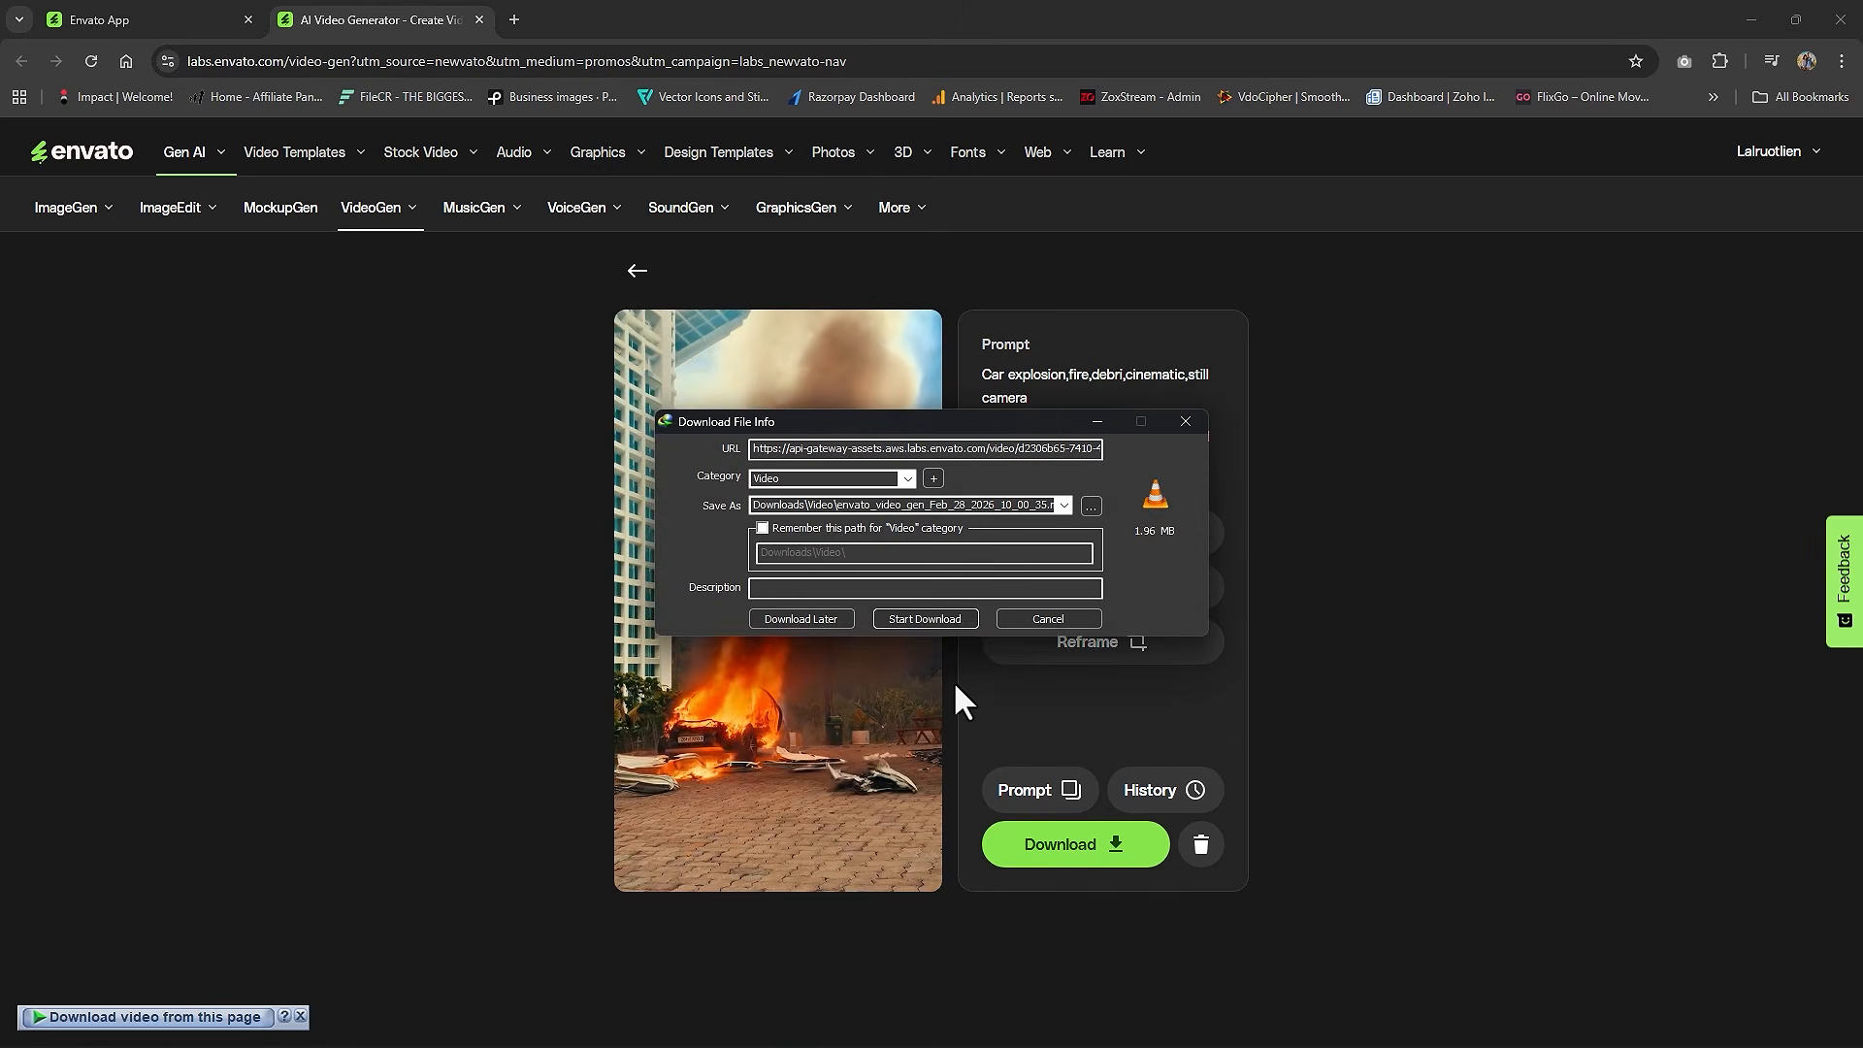
# - Start downloading the generated car explosion video
pyautogui.click(907, 619)
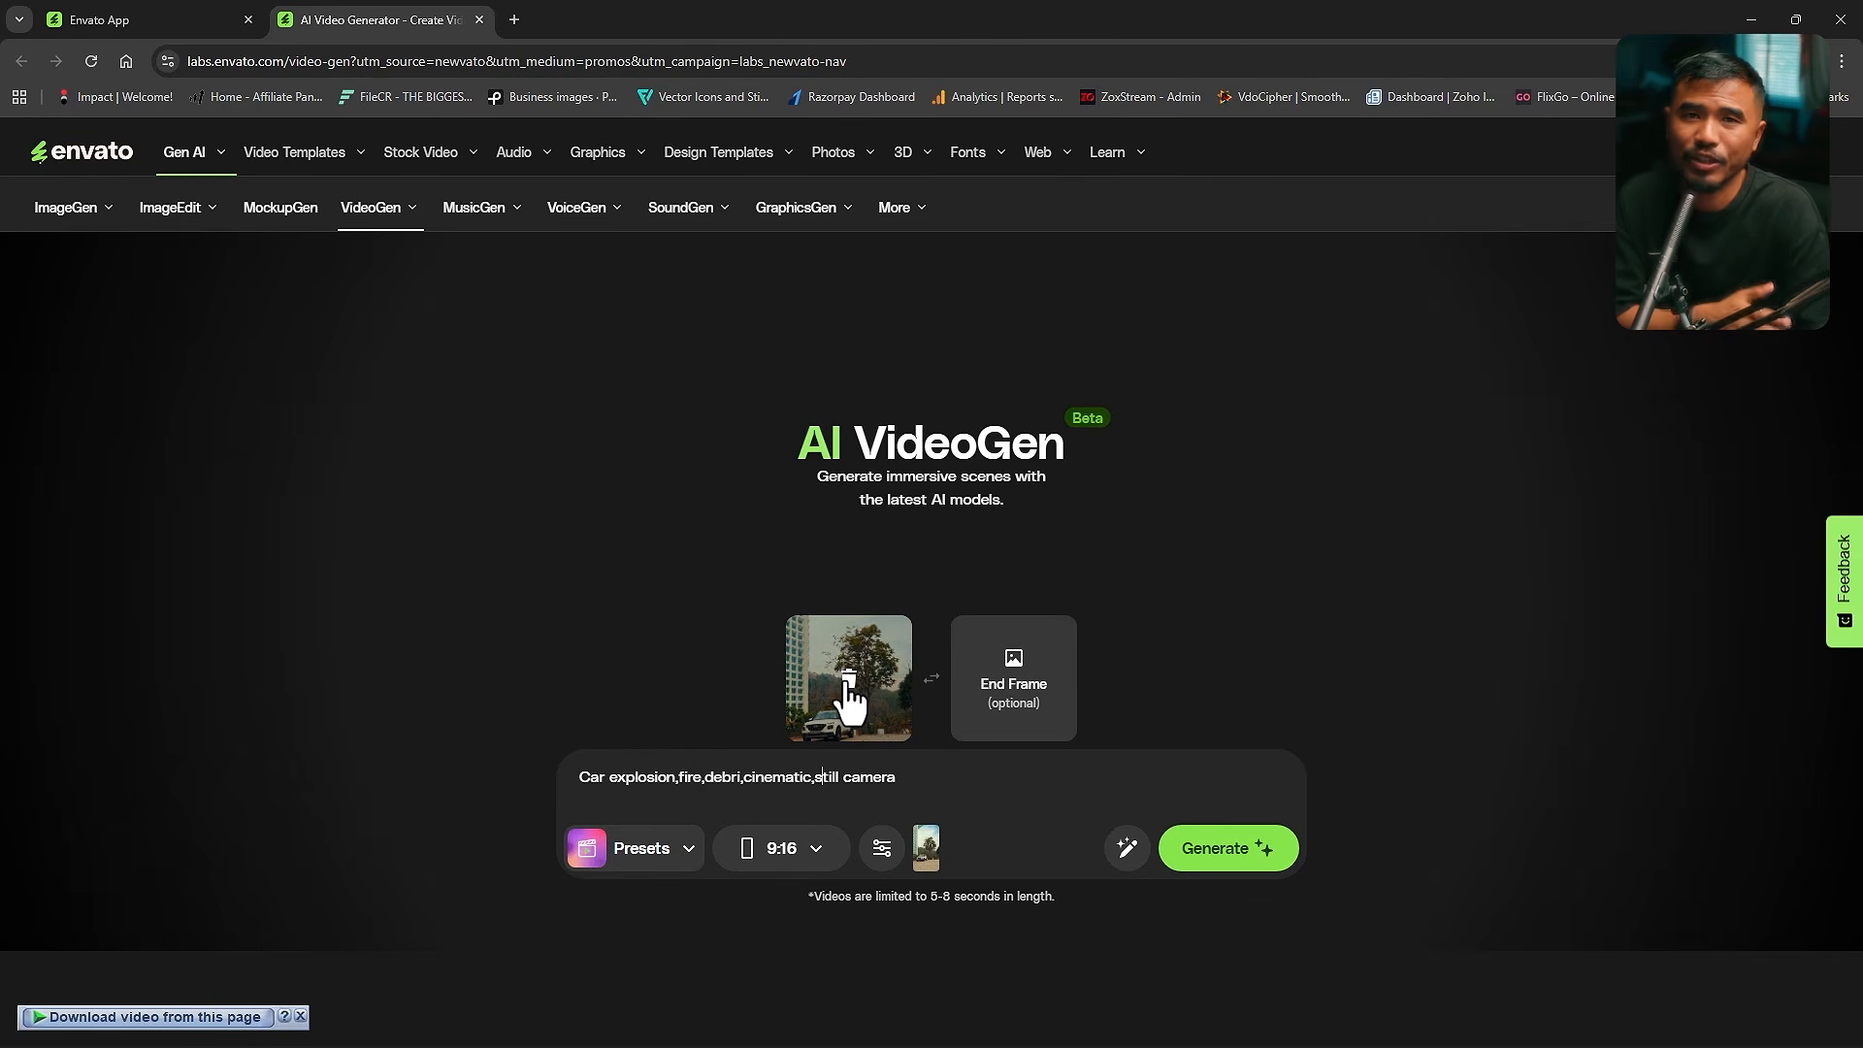
# - Remove the current start frame and upload the End image in its place
pyautogui.click(848, 676)
pyautogui.click(853, 708)
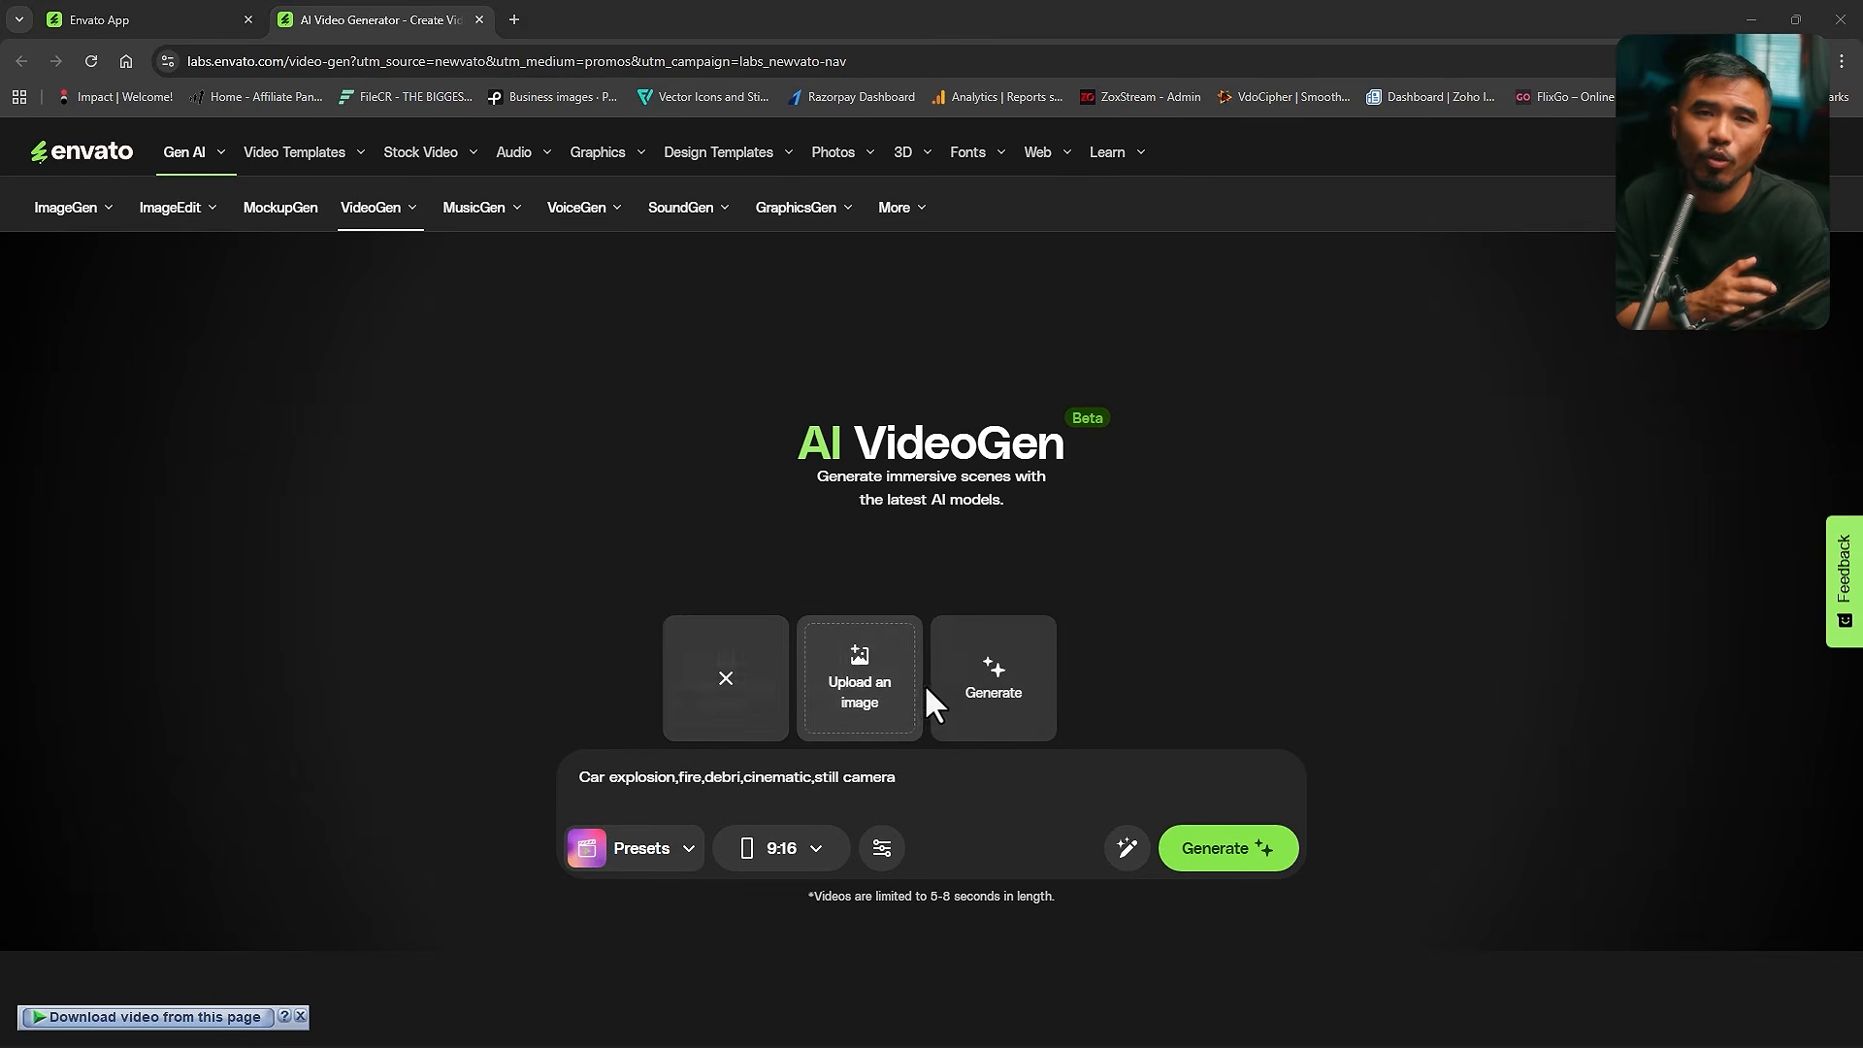
pyautogui.click(917, 684)
pyautogui.click(580, 339)
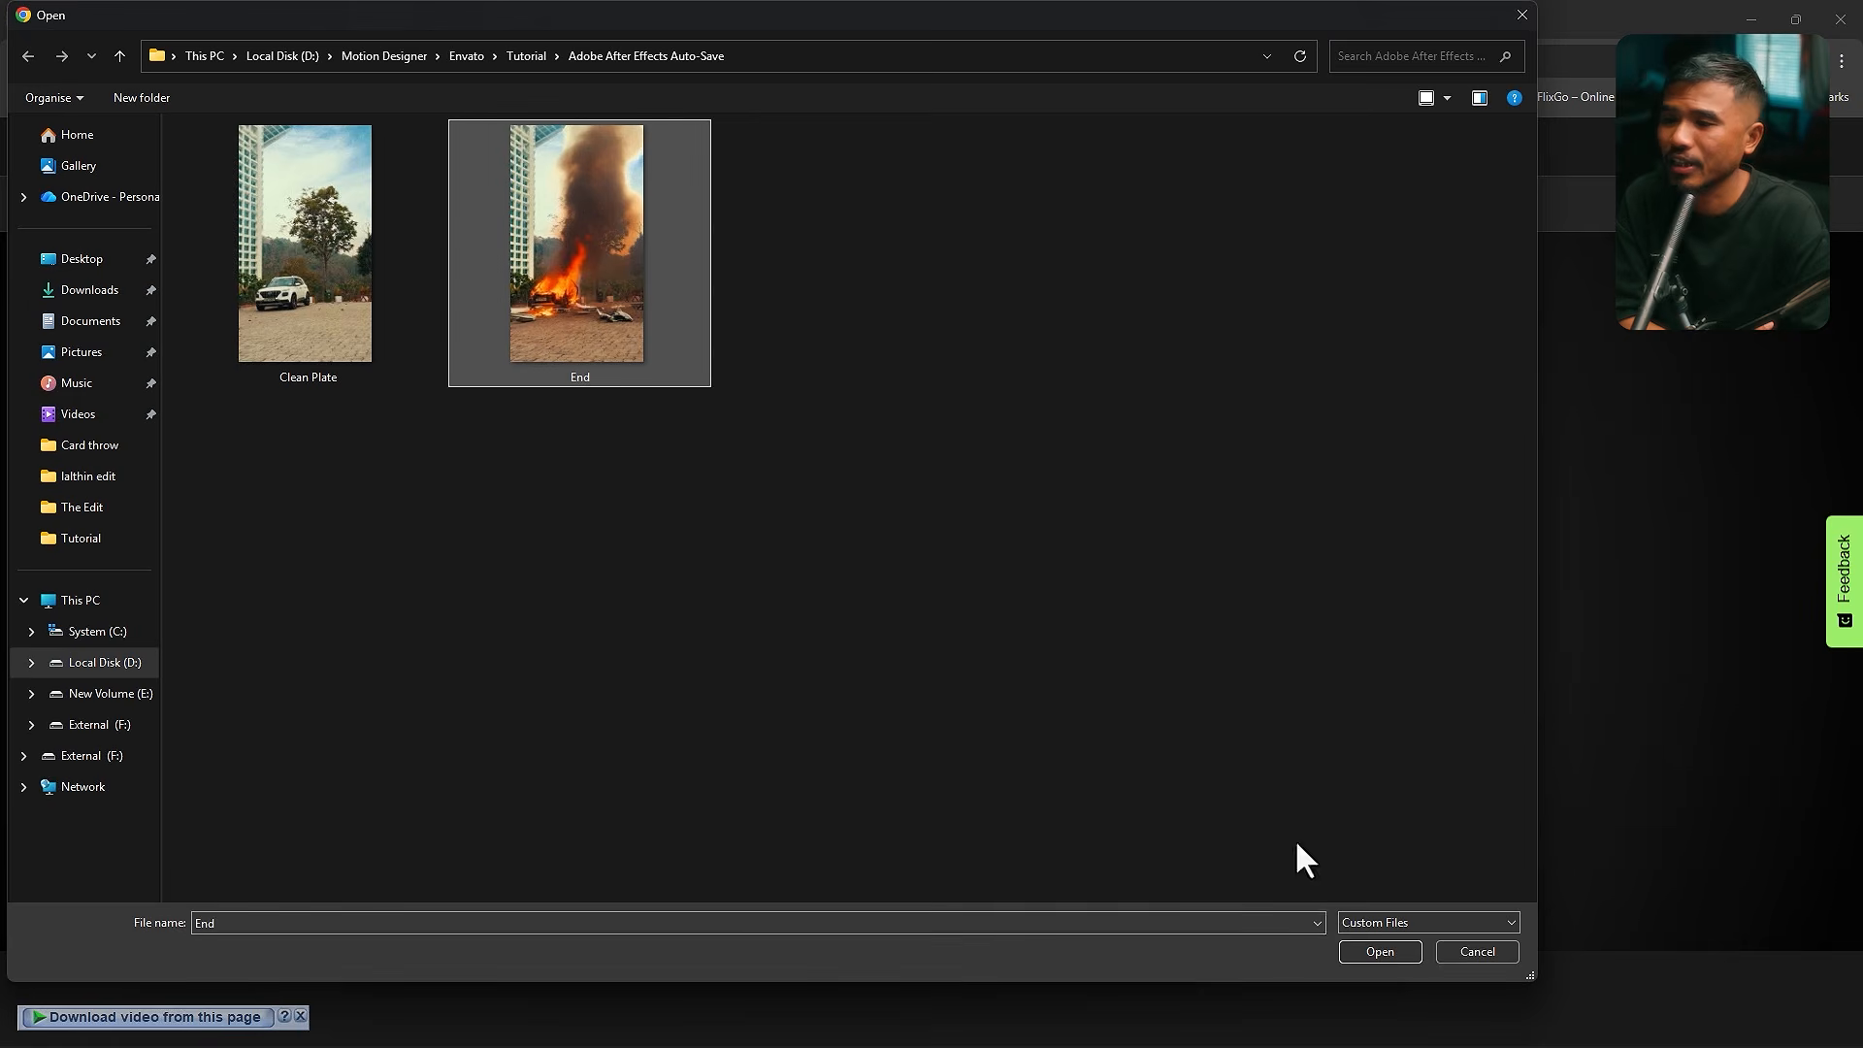
pyautogui.click(1379, 952)
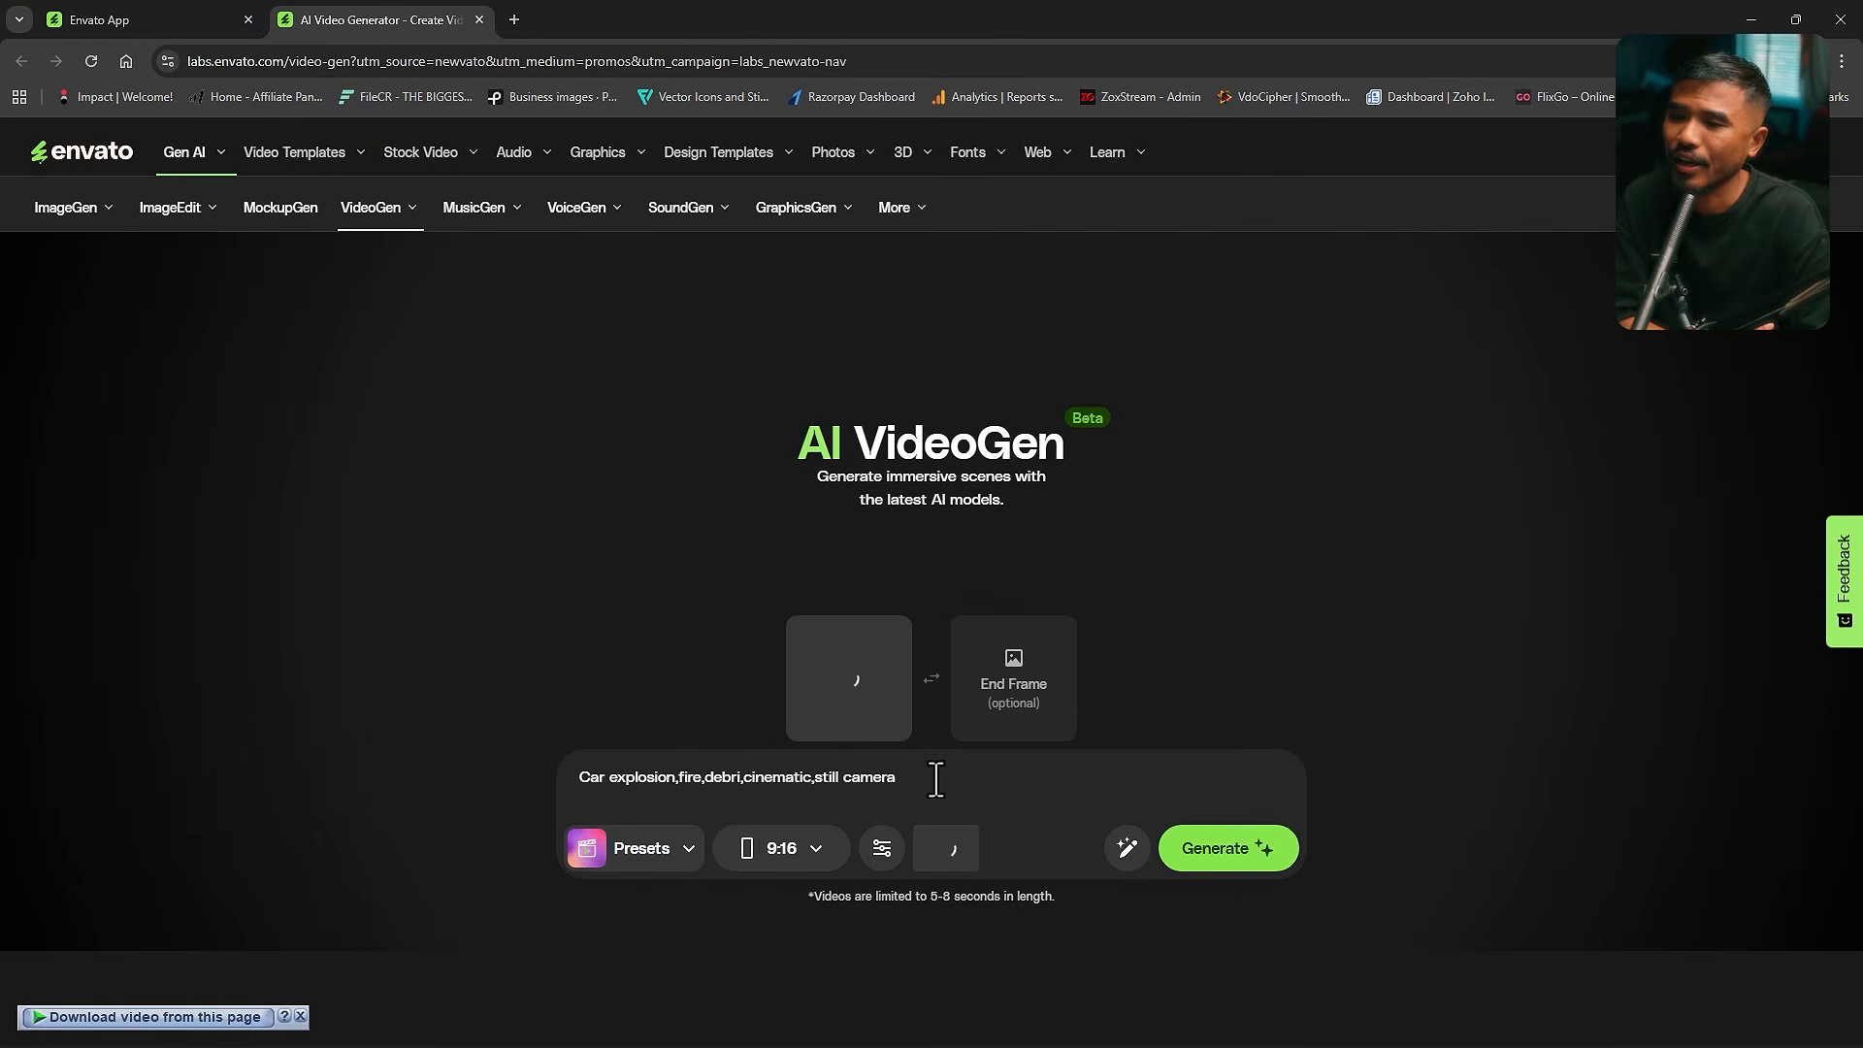
# - Enter the prompt "Burning car, still camera,cinematic" and generate the video
pyautogui.write('Burning car, still camera,cinematic')
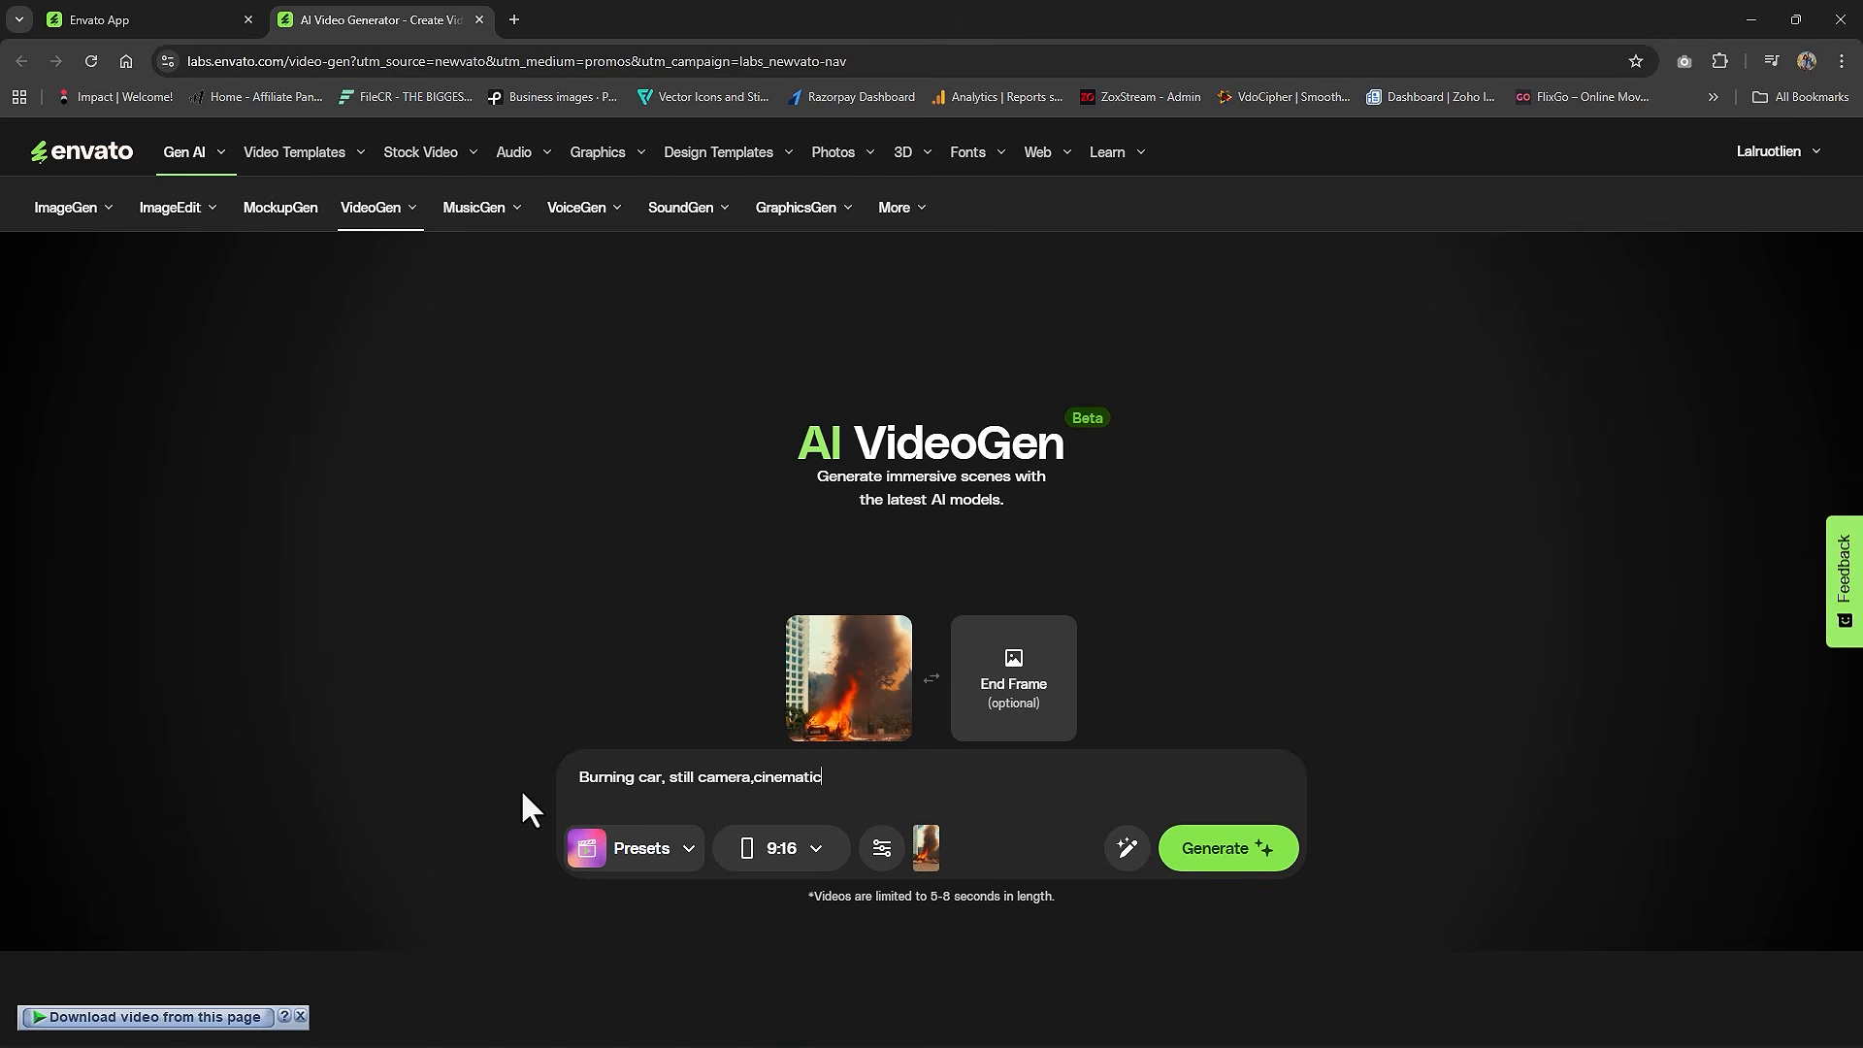
pyautogui.press('Return')
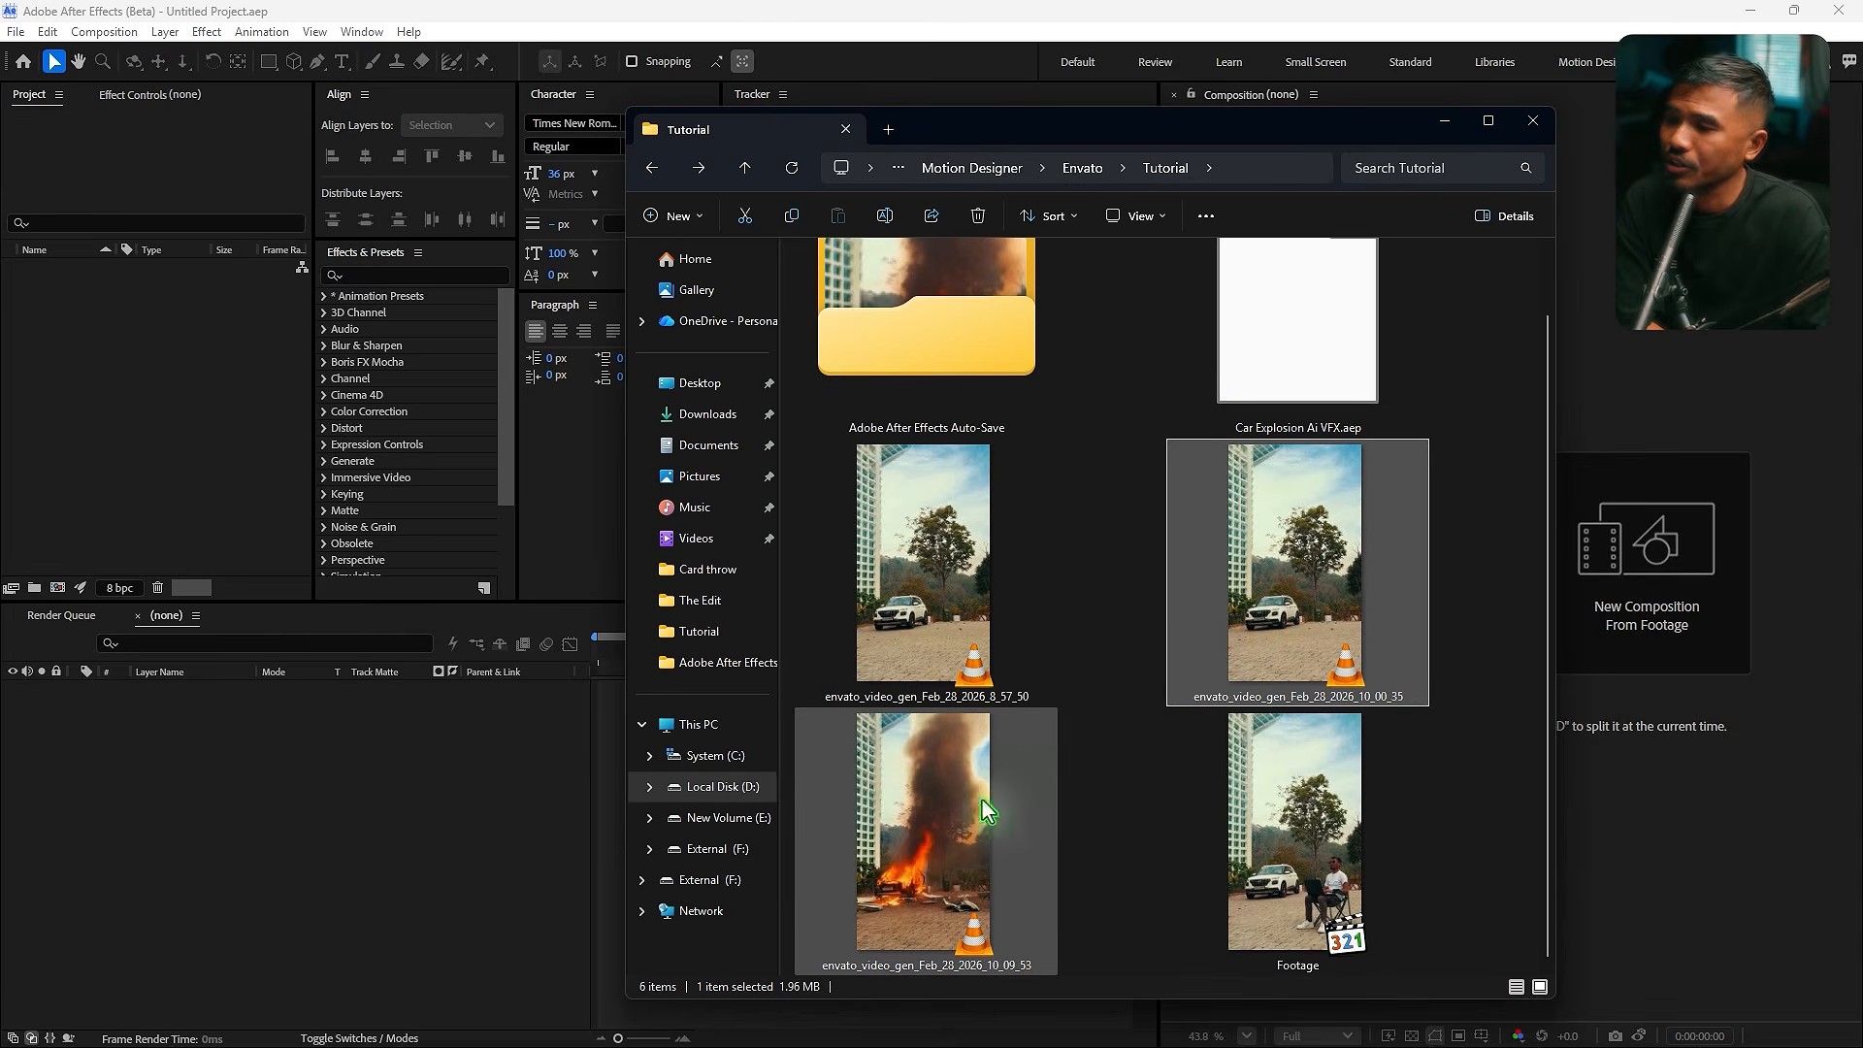
# - Import the generated clips and footage into After Effects and create a composition from Footage.mov
pyautogui.keyDown('ctrl'); pyautogui.click(981, 810); pyautogui.keyUp('ctrl')
pyautogui.keyDown('ctrl'); pyautogui.click(1310, 879); pyautogui.keyUp('ctrl')
pyautogui.moveTo(1310, 878); pyautogui.dragTo(229, 469)
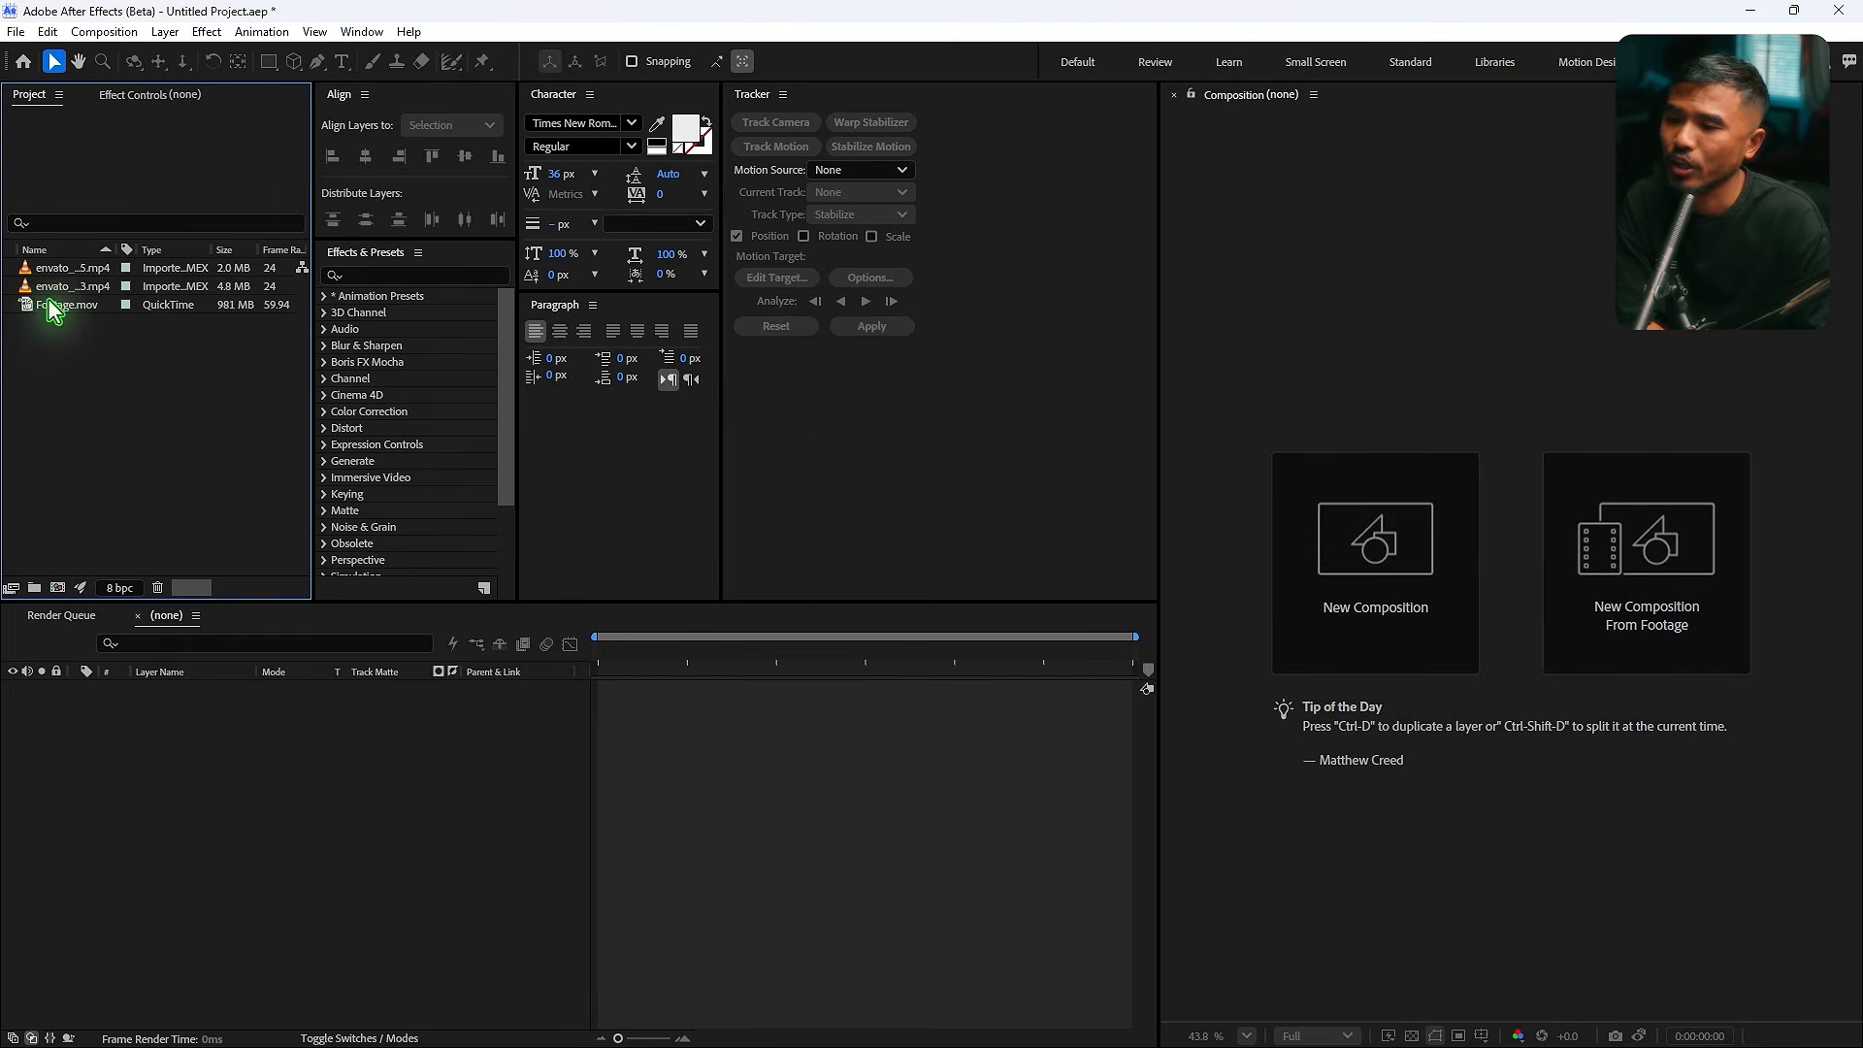
pyautogui.moveTo(1389, 583); pyautogui.dragTo(1390, 585)
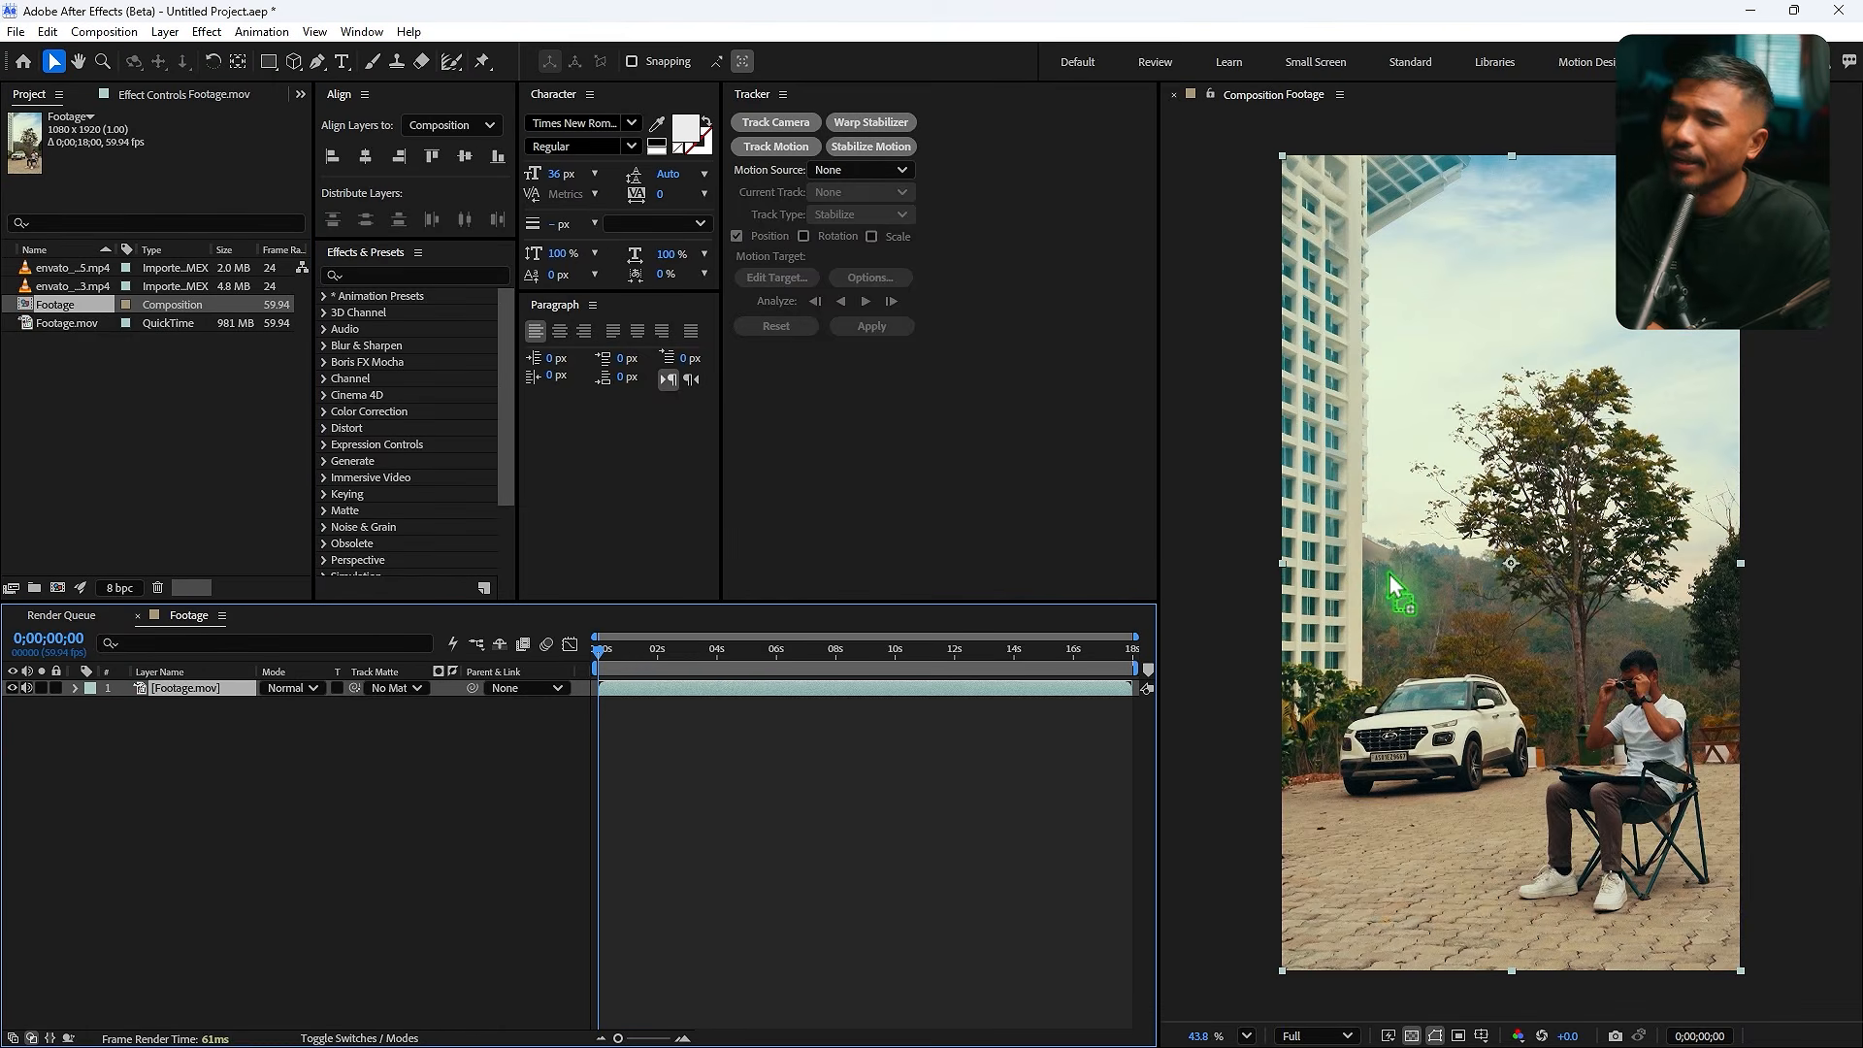
# - Add the explosion clip above the footage layer and fit it to the composition
pyautogui.moveTo(77, 269); pyautogui.dragTo(670, 671)
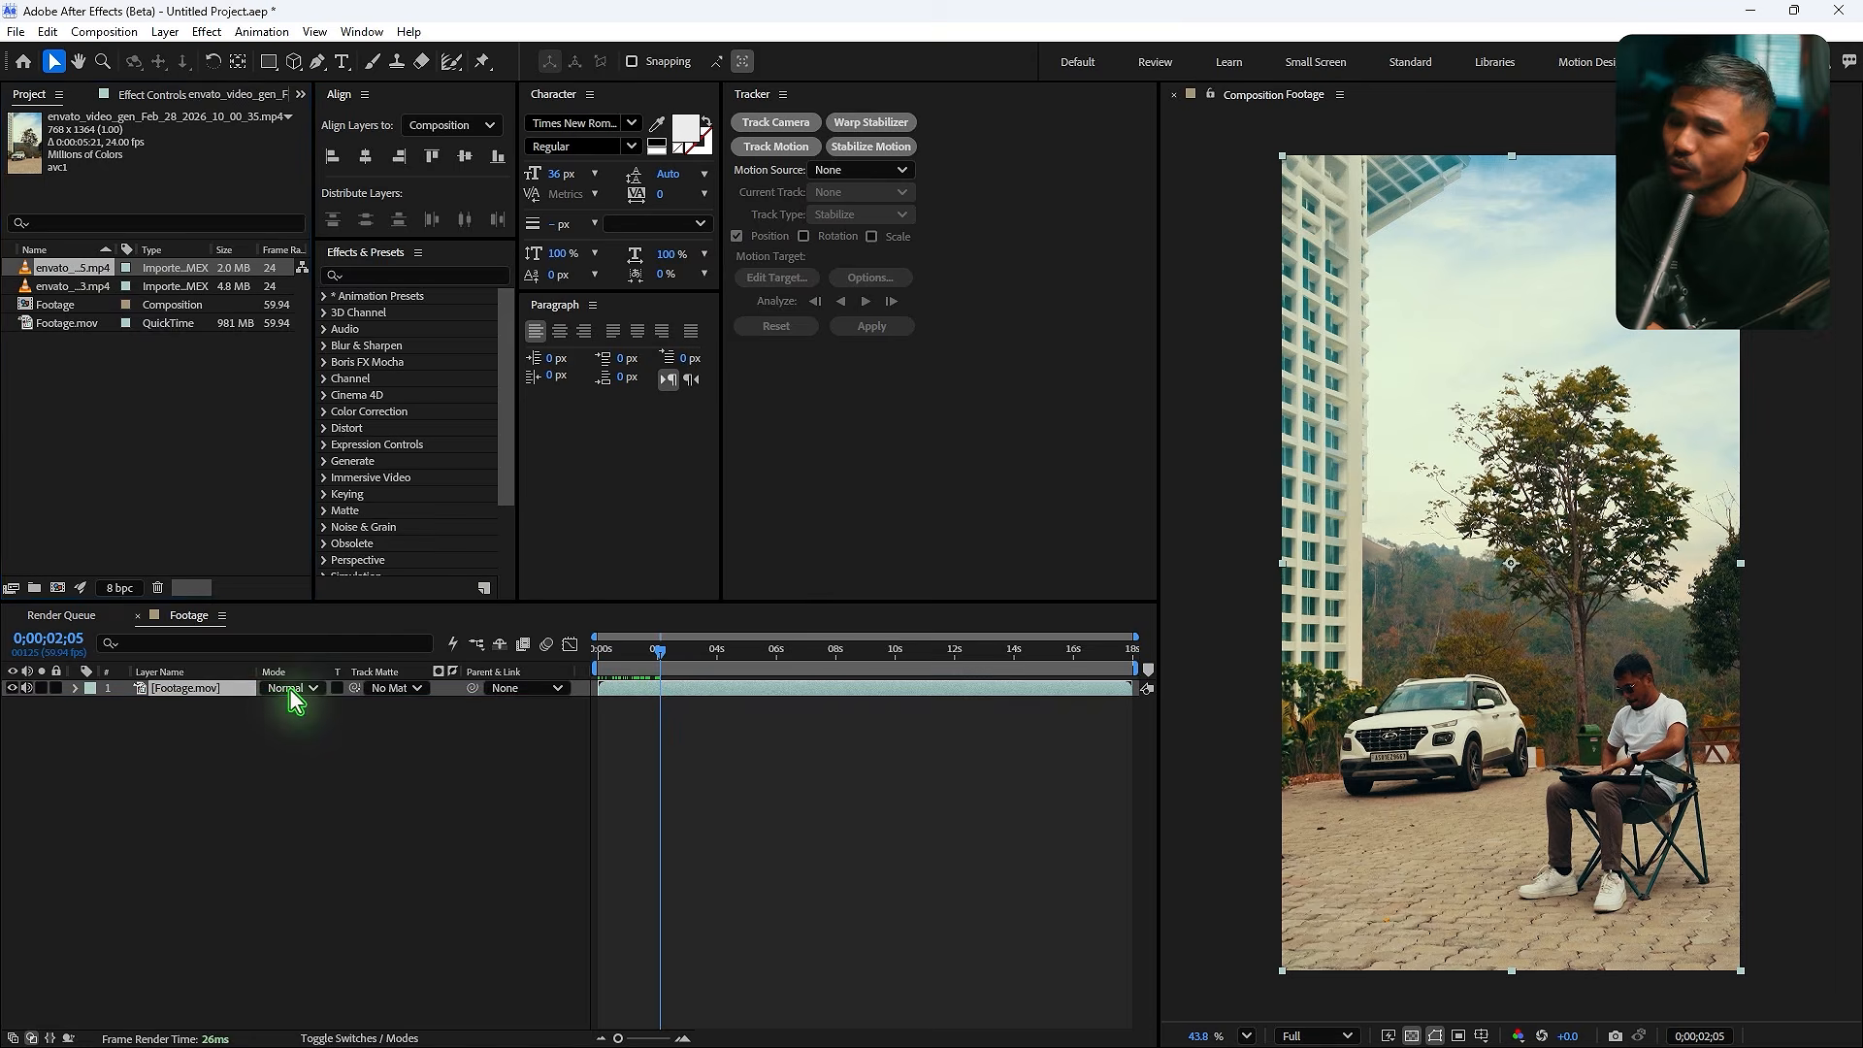
pyautogui.rightClick(685, 698)
pyautogui.moveTo(777, 169)
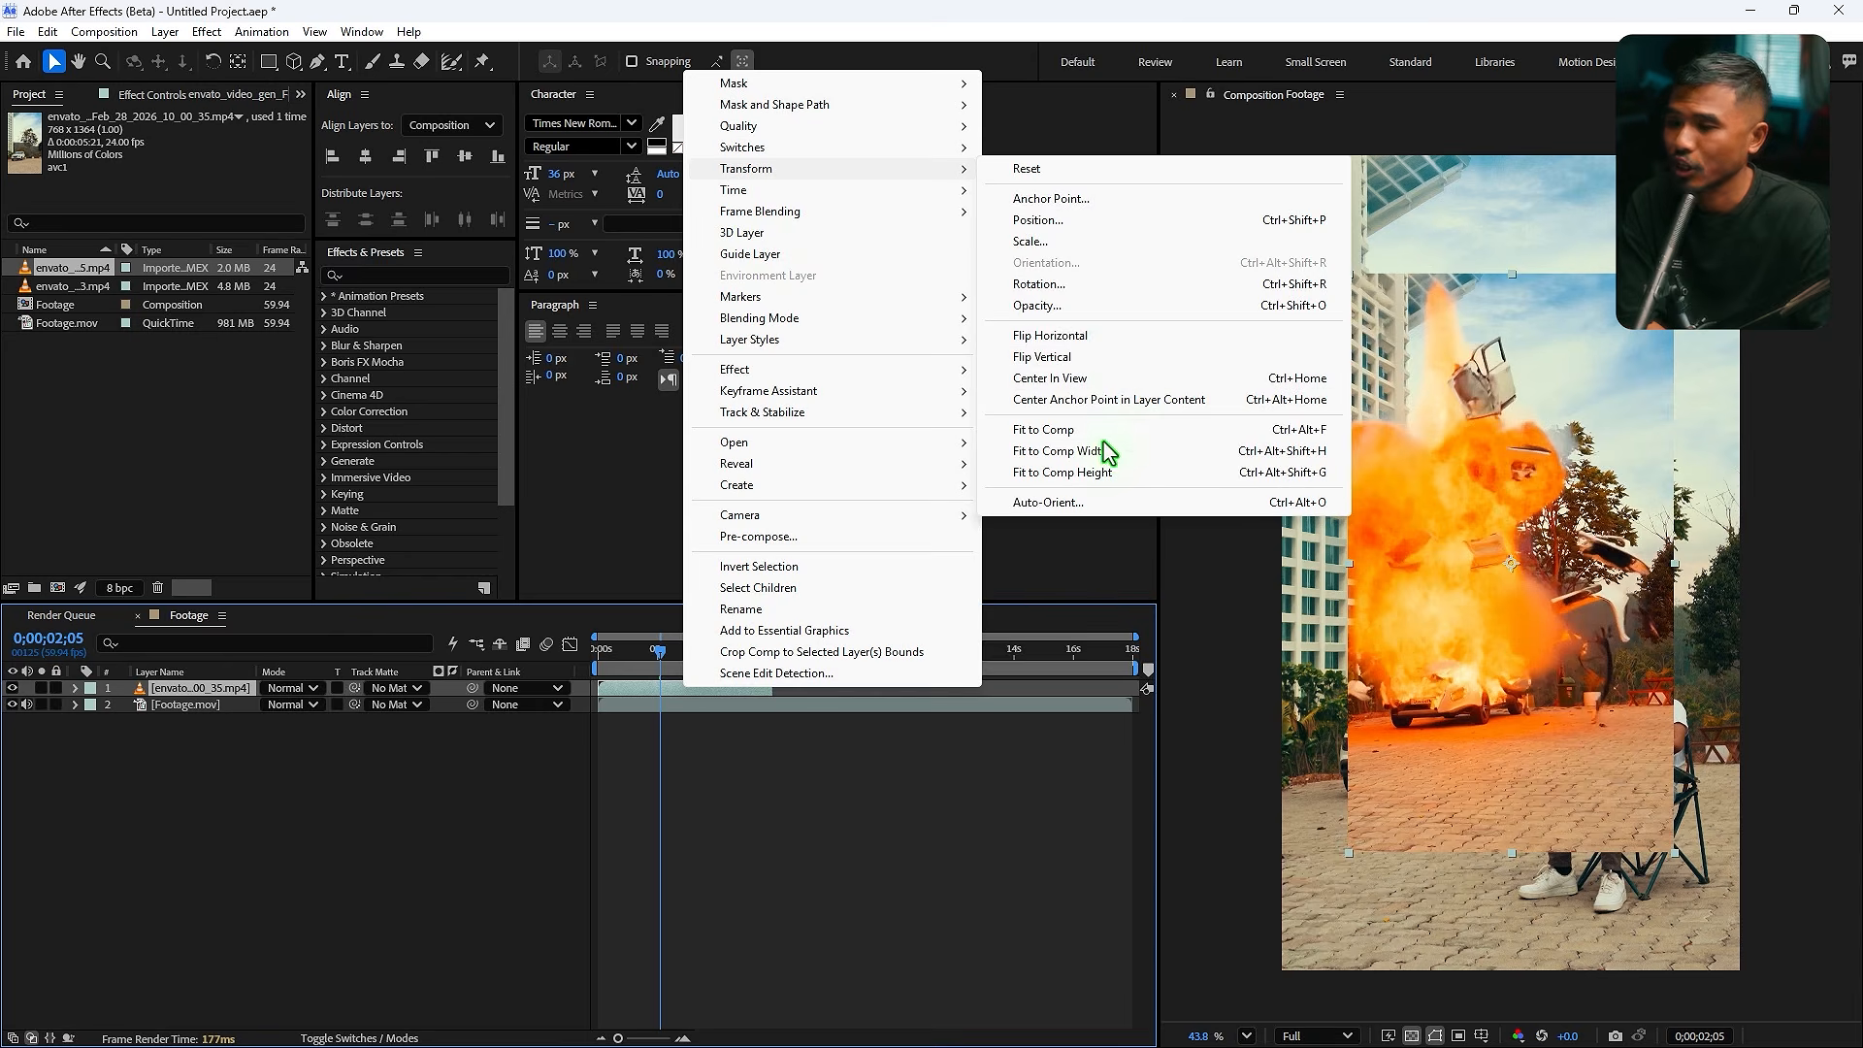
pyautogui.click(1104, 430)
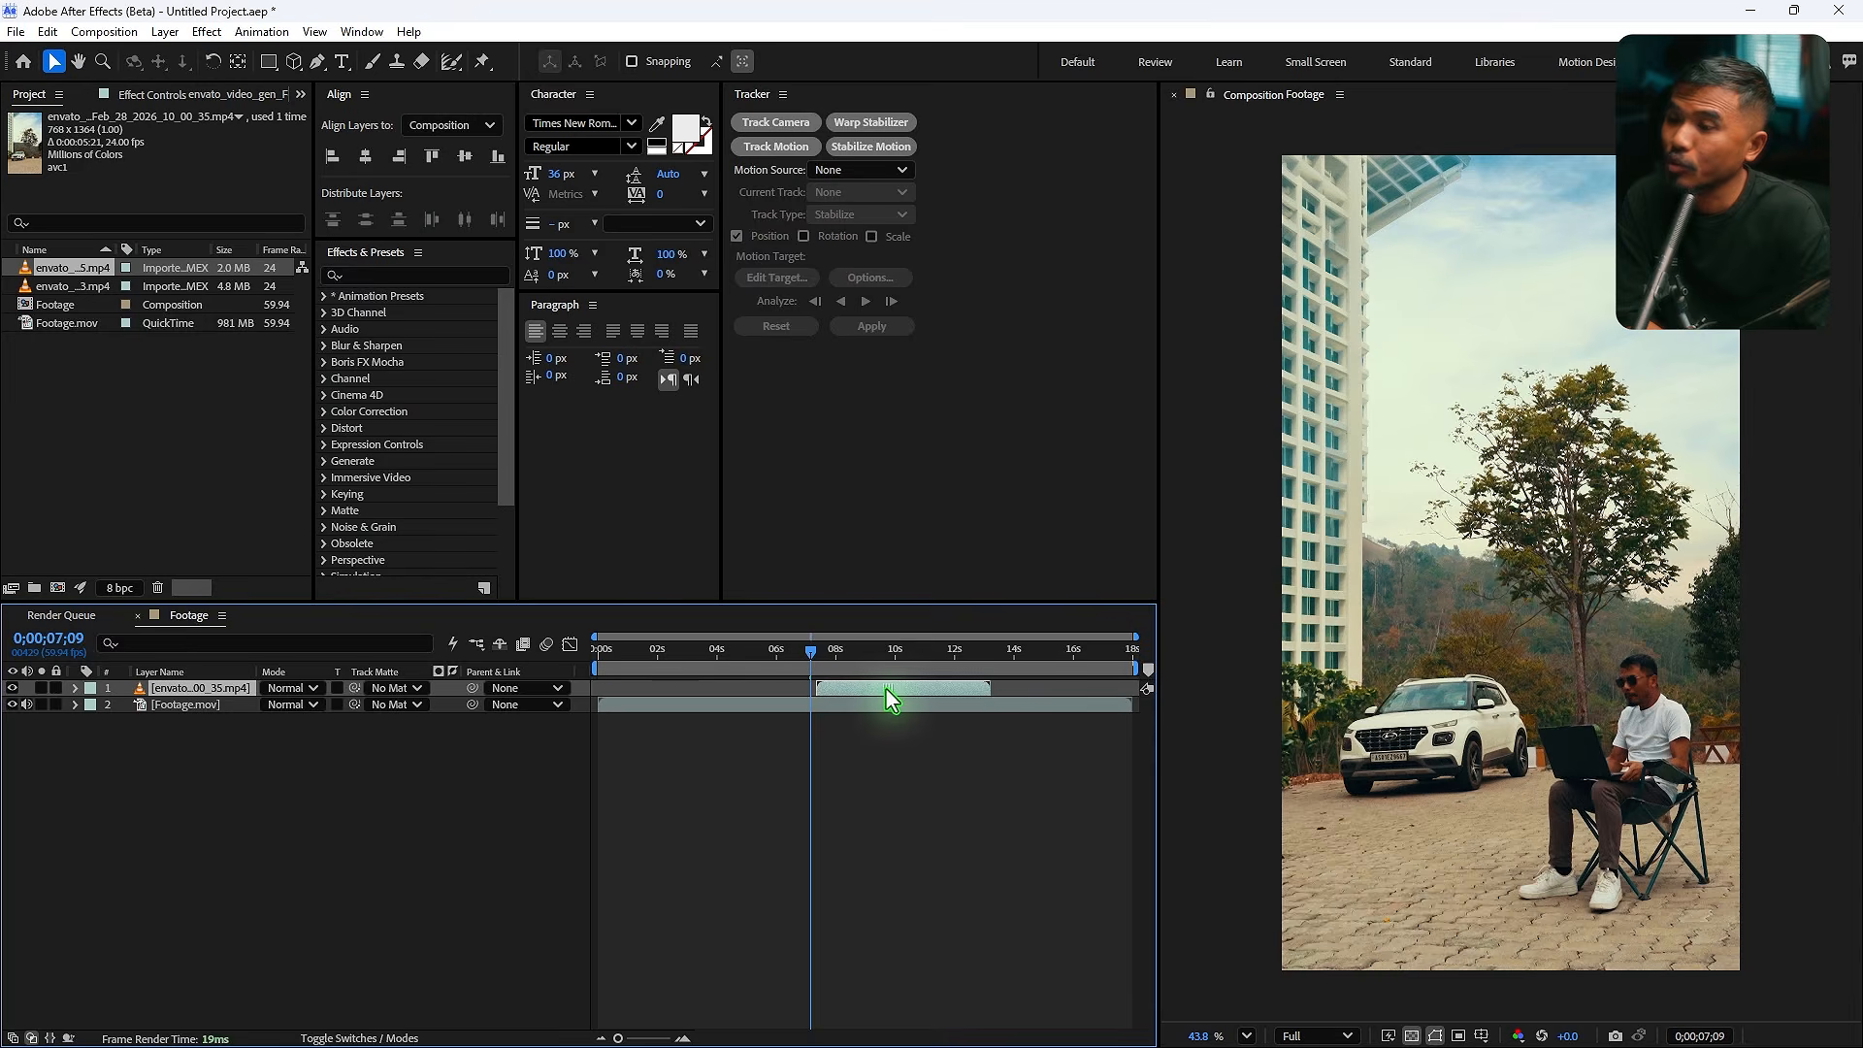
# - Slide the explosion clip to start around 6 seconds and split the footage layer at about 6;59
pyautogui.moveTo(891, 699); pyautogui.dragTo(854, 698)
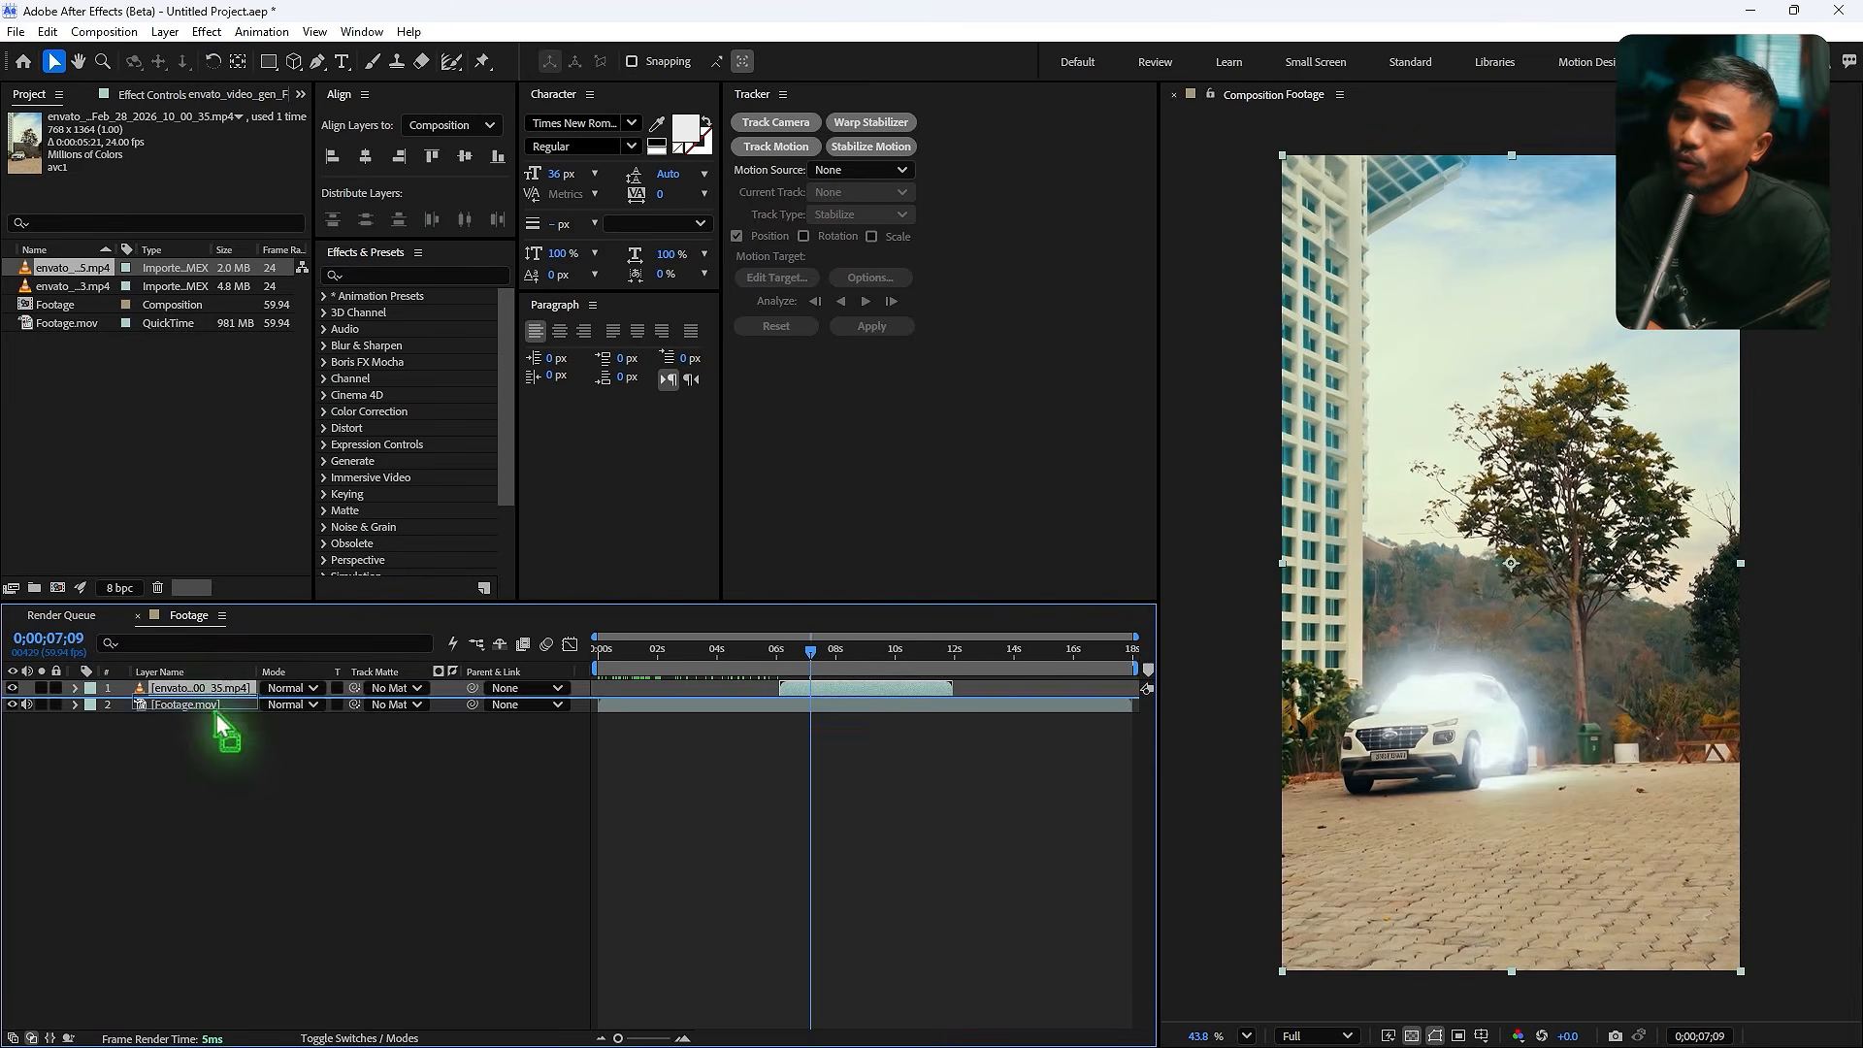
pyautogui.moveTo(216, 711); pyautogui.dragTo(216, 714)
pyautogui.hotkey('shift', 'pageup')
pyautogui.click(817, 685)
pyautogui.hotkey('ctrl', 'shift', 'd')
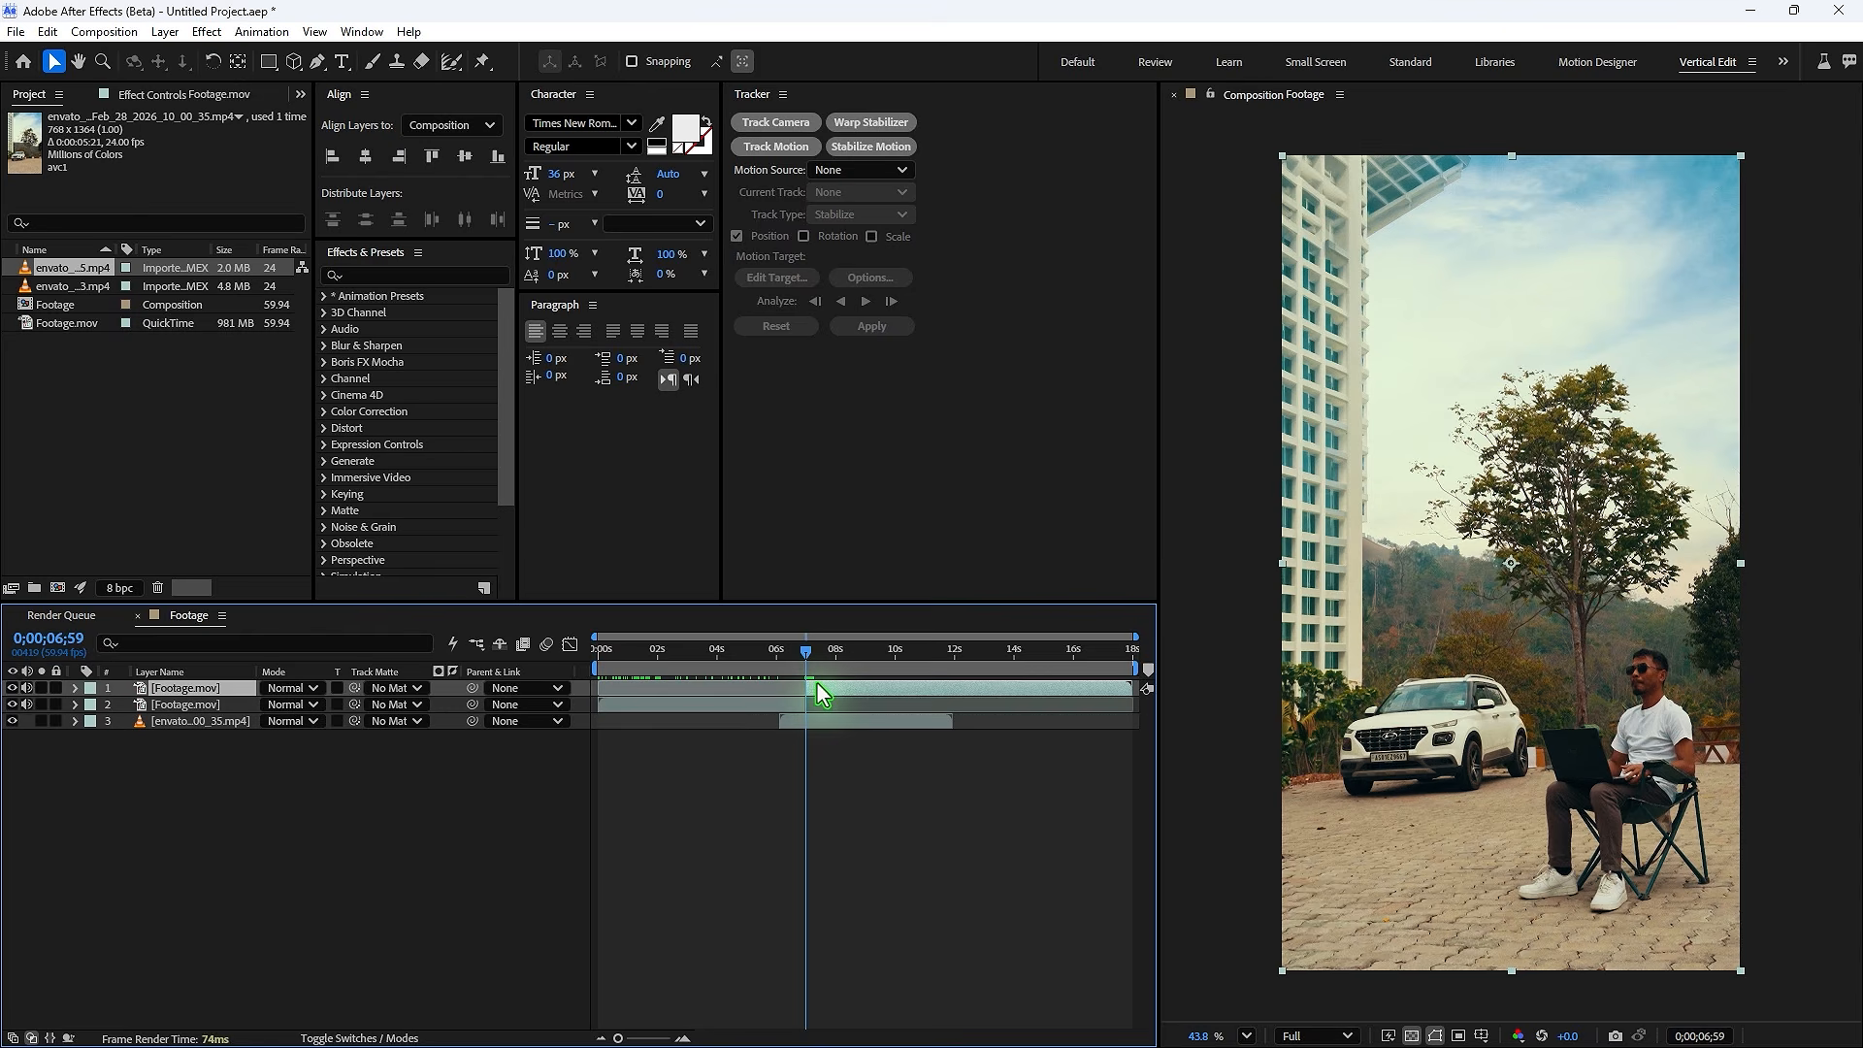
# - Split the upper footage layer again at about 16;42
pyautogui.moveTo(817, 681); pyautogui.dragTo(1095, 696)
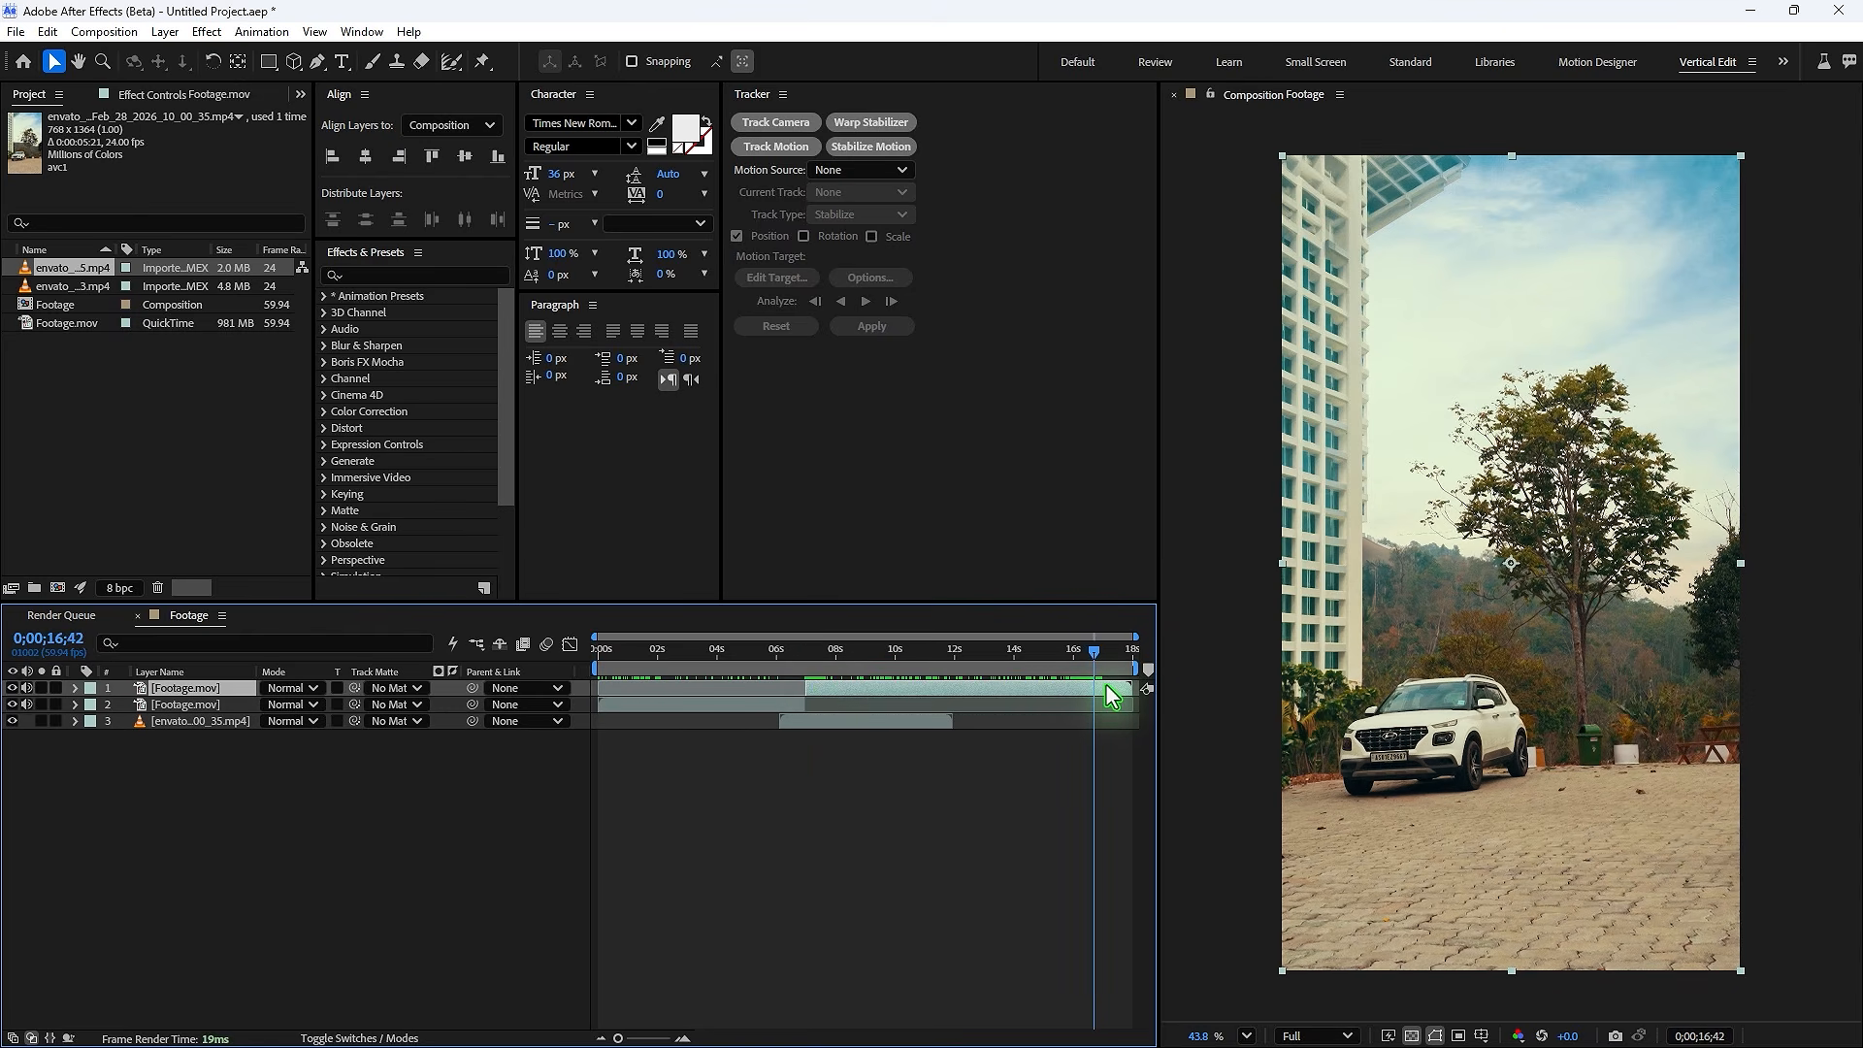
pyautogui.hotkey('ctrl', 'shift', 'd')
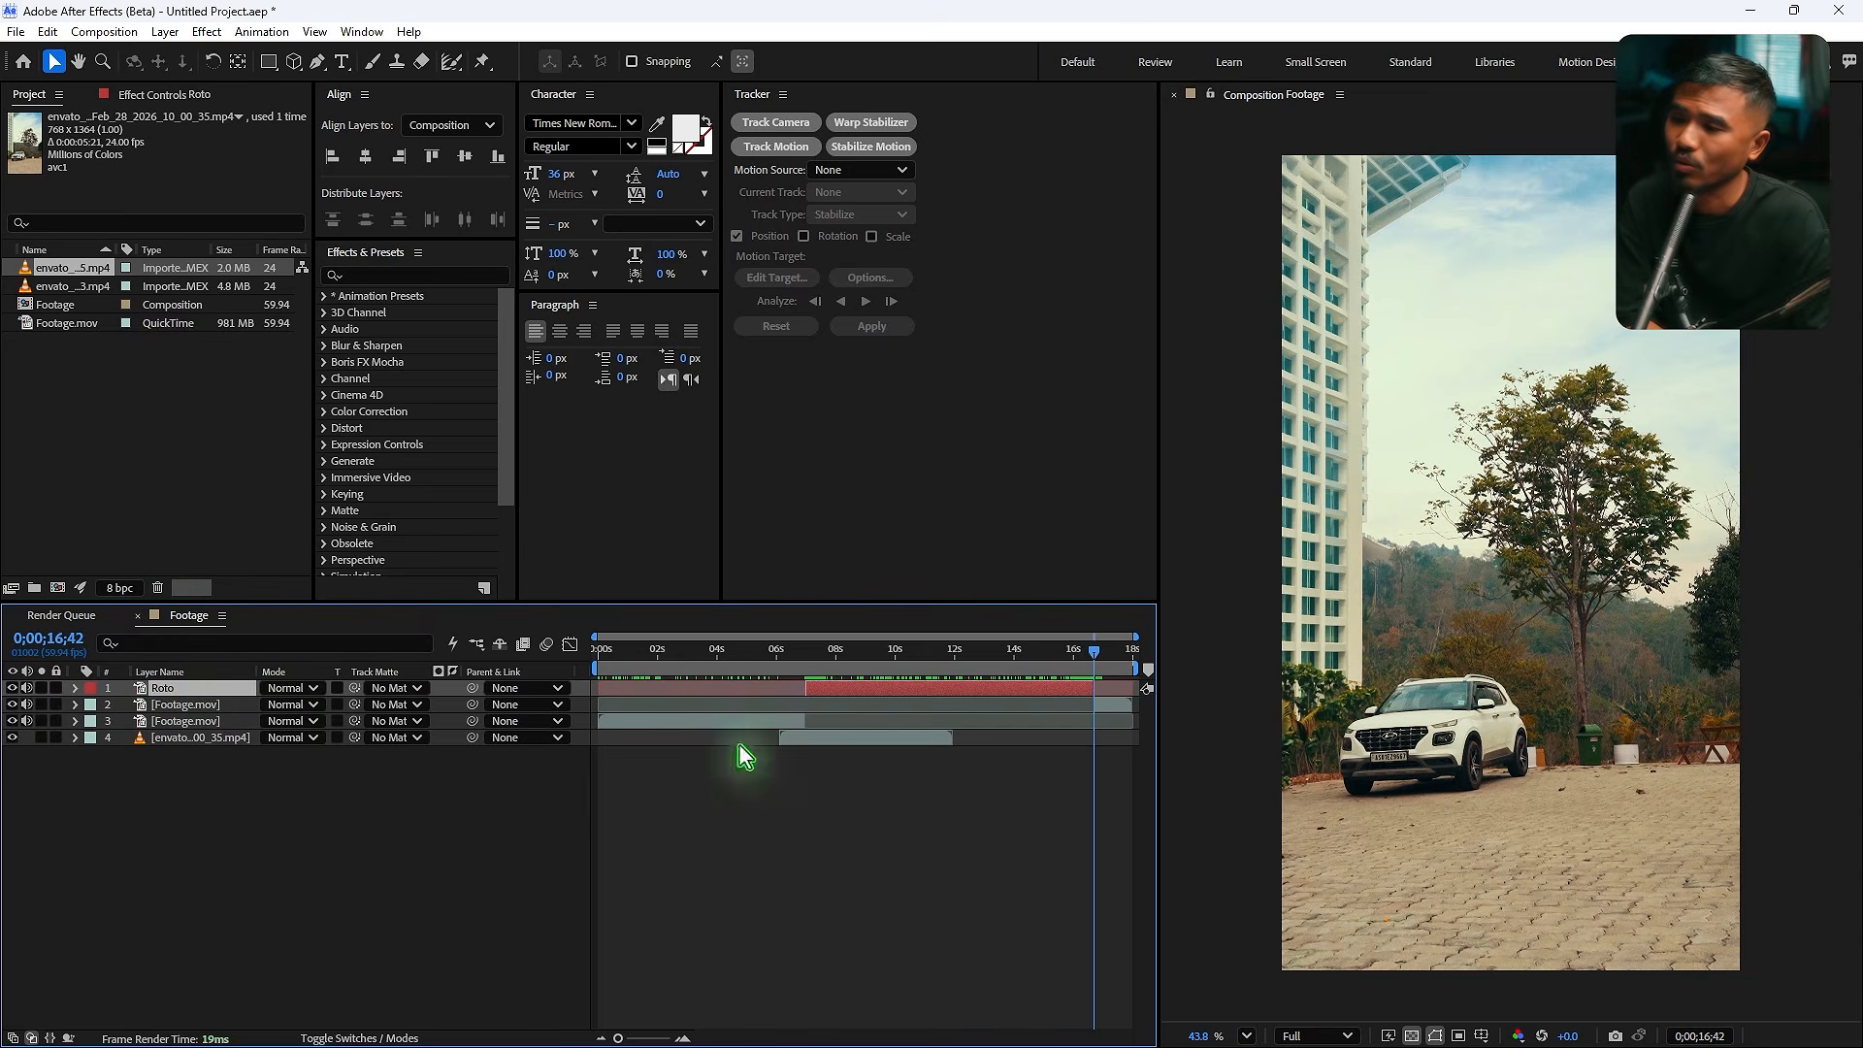
# - Set the Roto layer's opacity to 50%
pyautogui.click(791, 672)
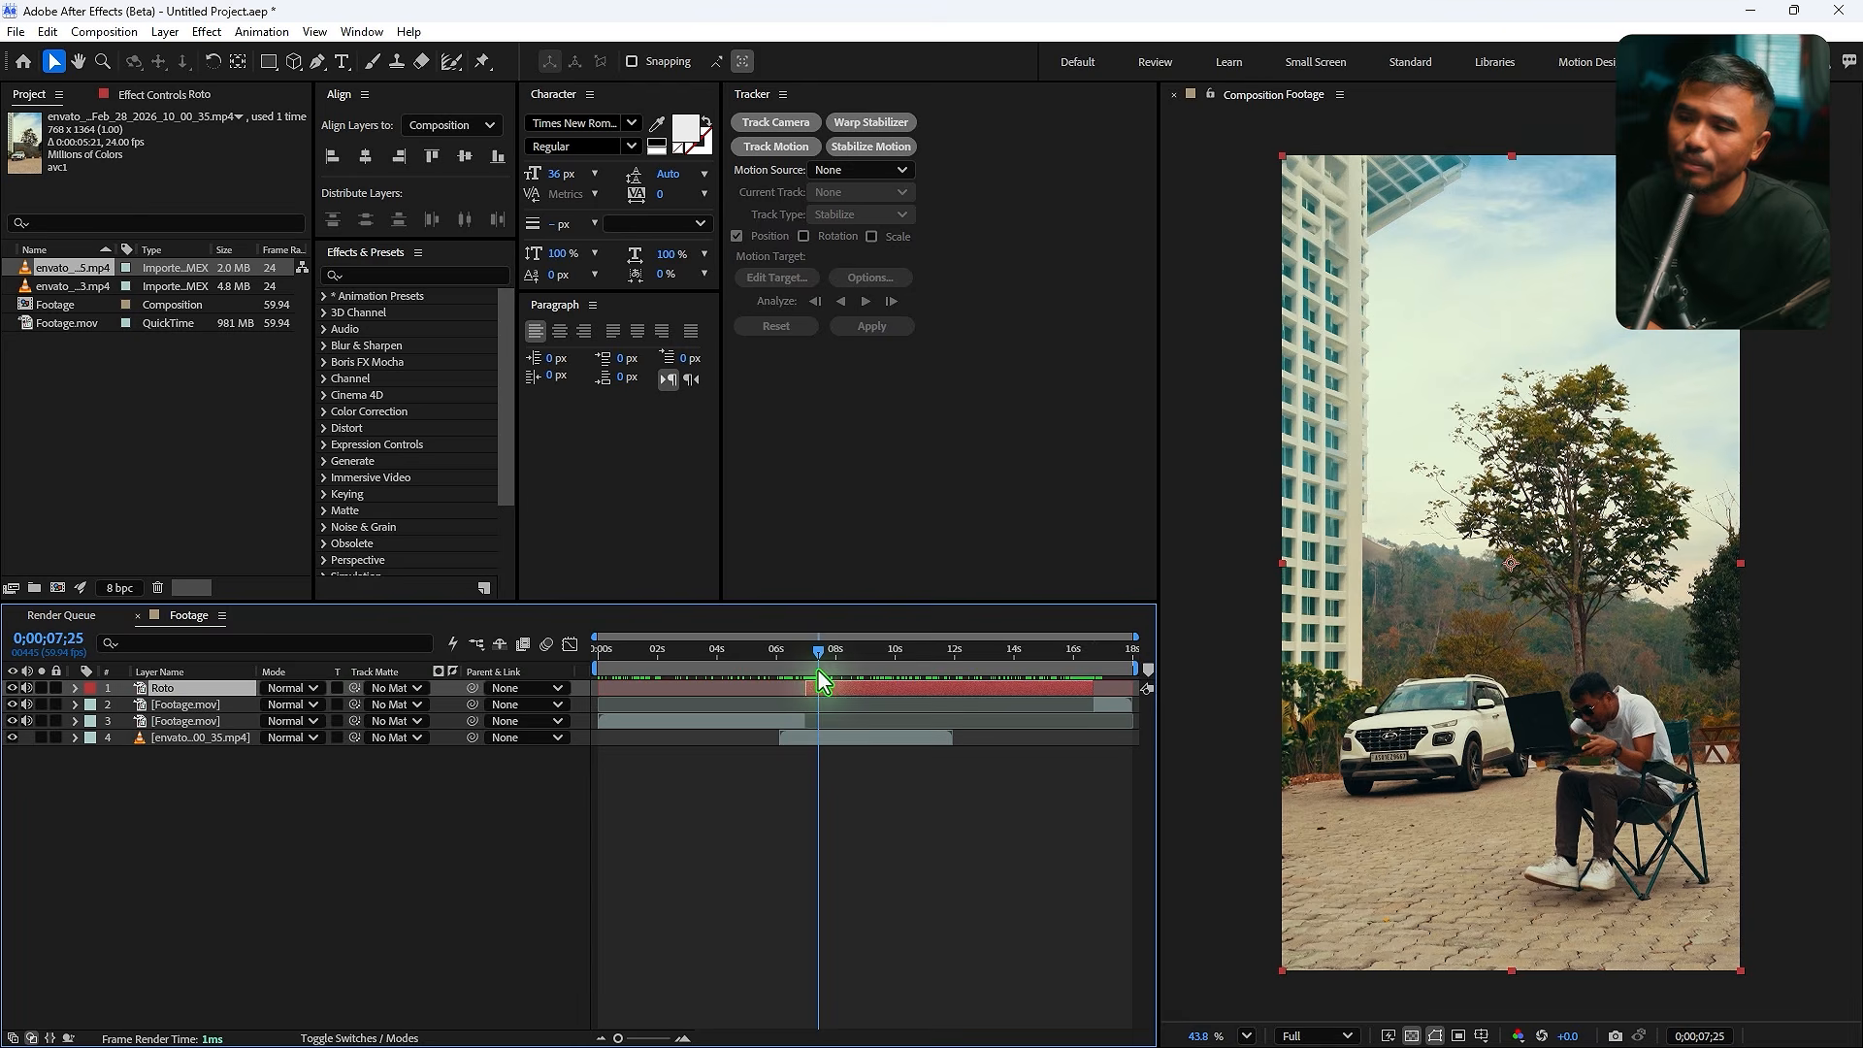
pyautogui.press('t')
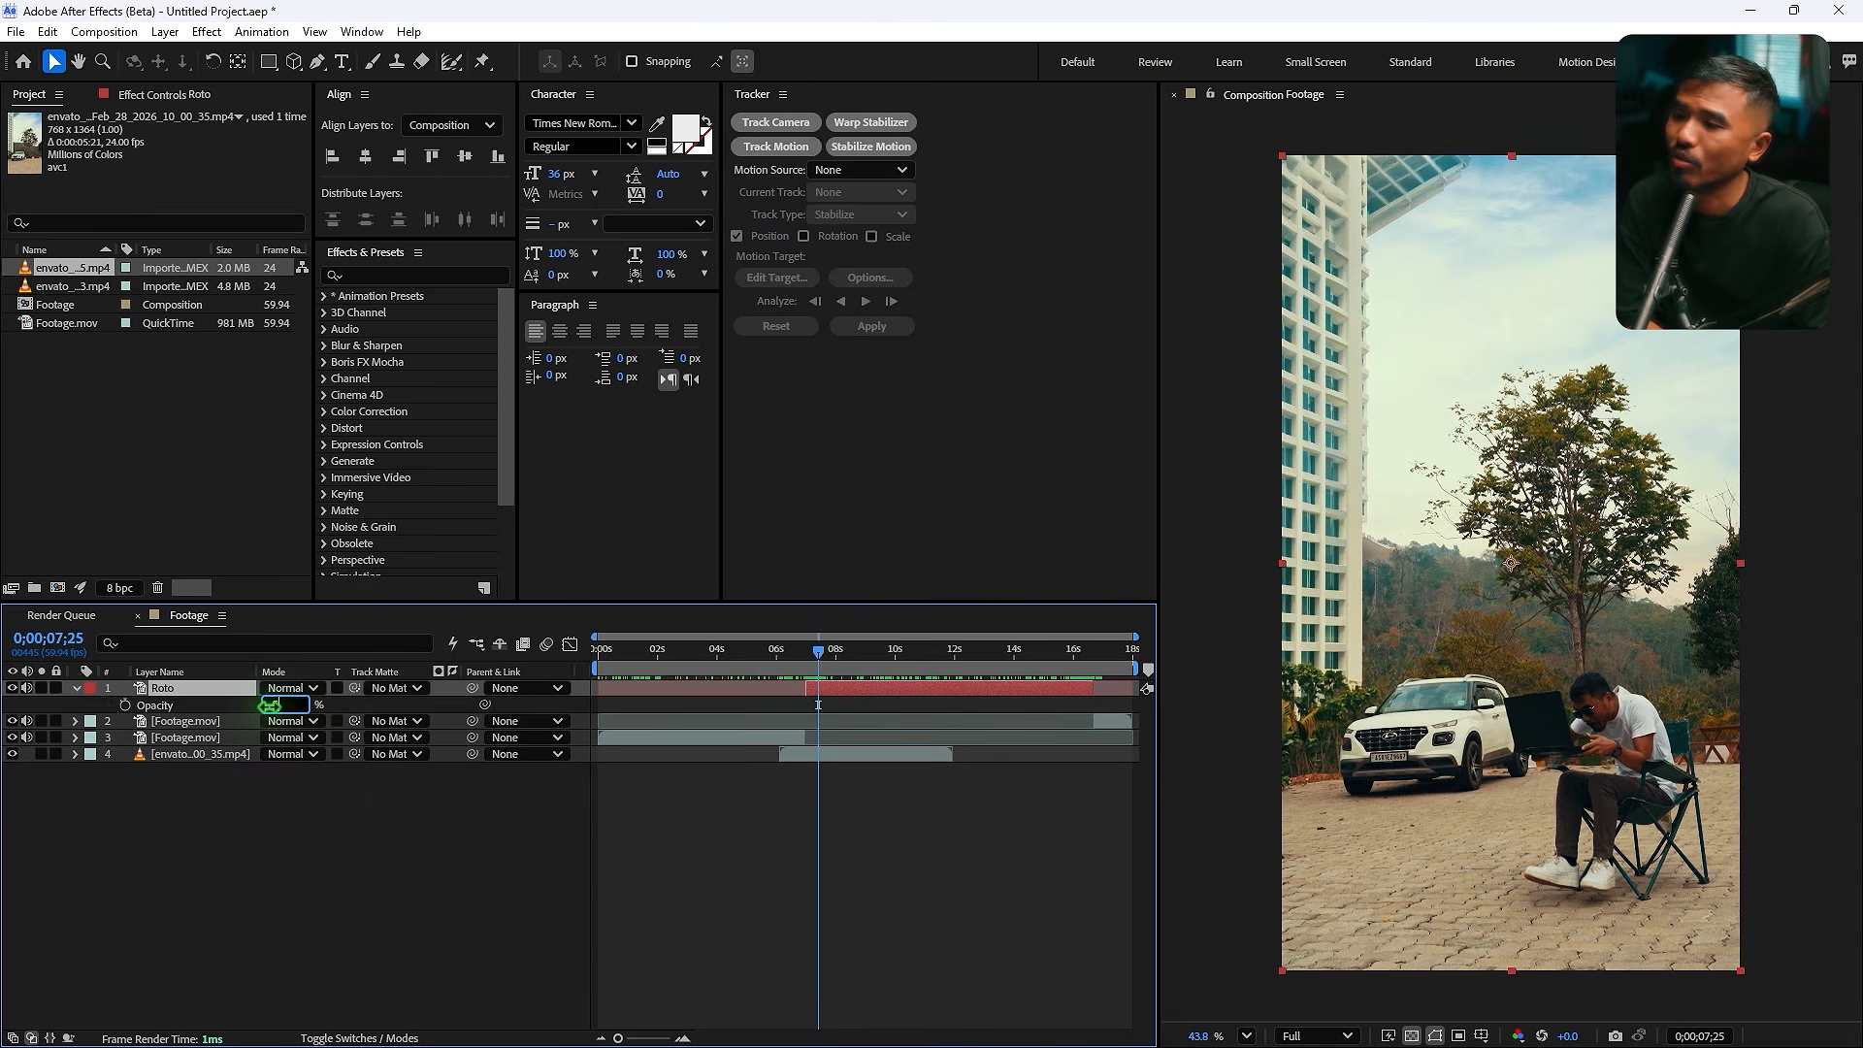
pyautogui.moveTo(271, 705); pyautogui.dragTo(597, 716)
# - Set the work area to begin near the explosion clip's start and select the explosion layer
pyautogui.moveTo(804, 674)
pyautogui.mouseDown()
pyautogui.moveTo(784, 661)
pyautogui.moveTo(802, 668)
pyautogui.mouseUp()
pyautogui.click(830, 756)
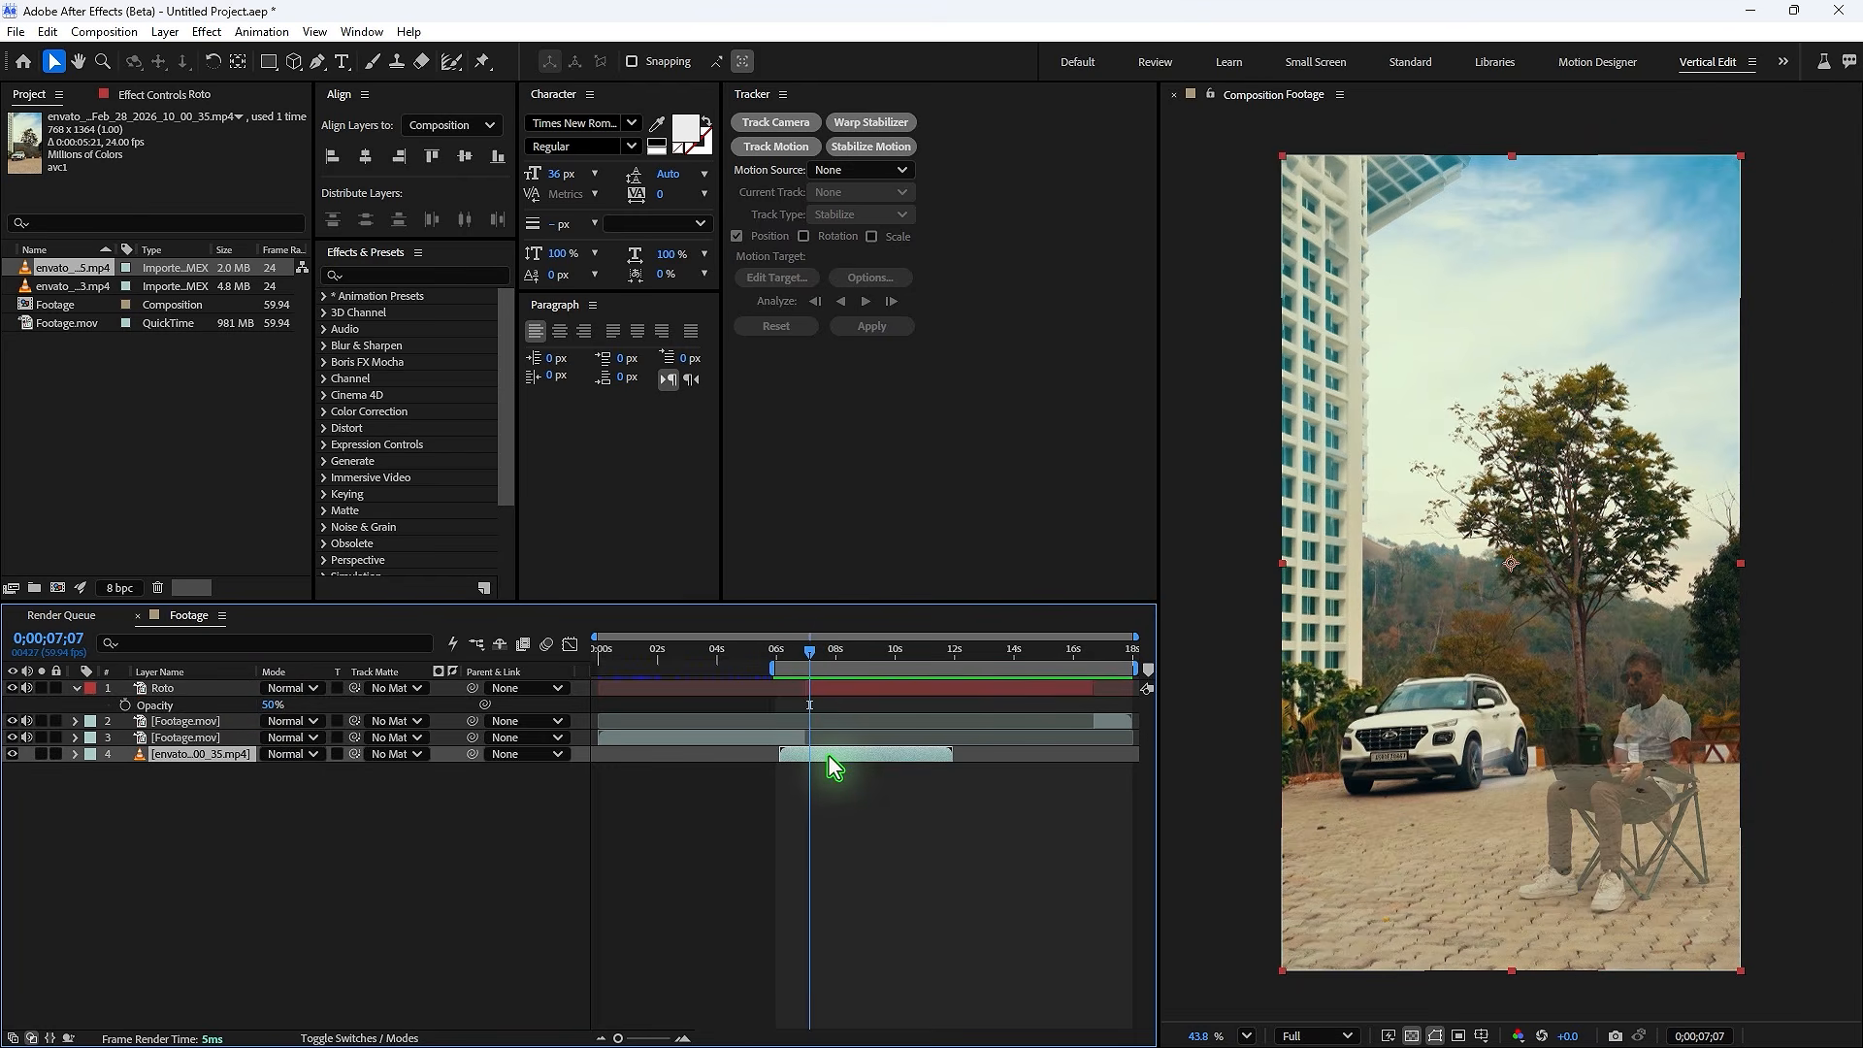
pyautogui.moveTo(829, 754); pyautogui.dragTo(825, 755)
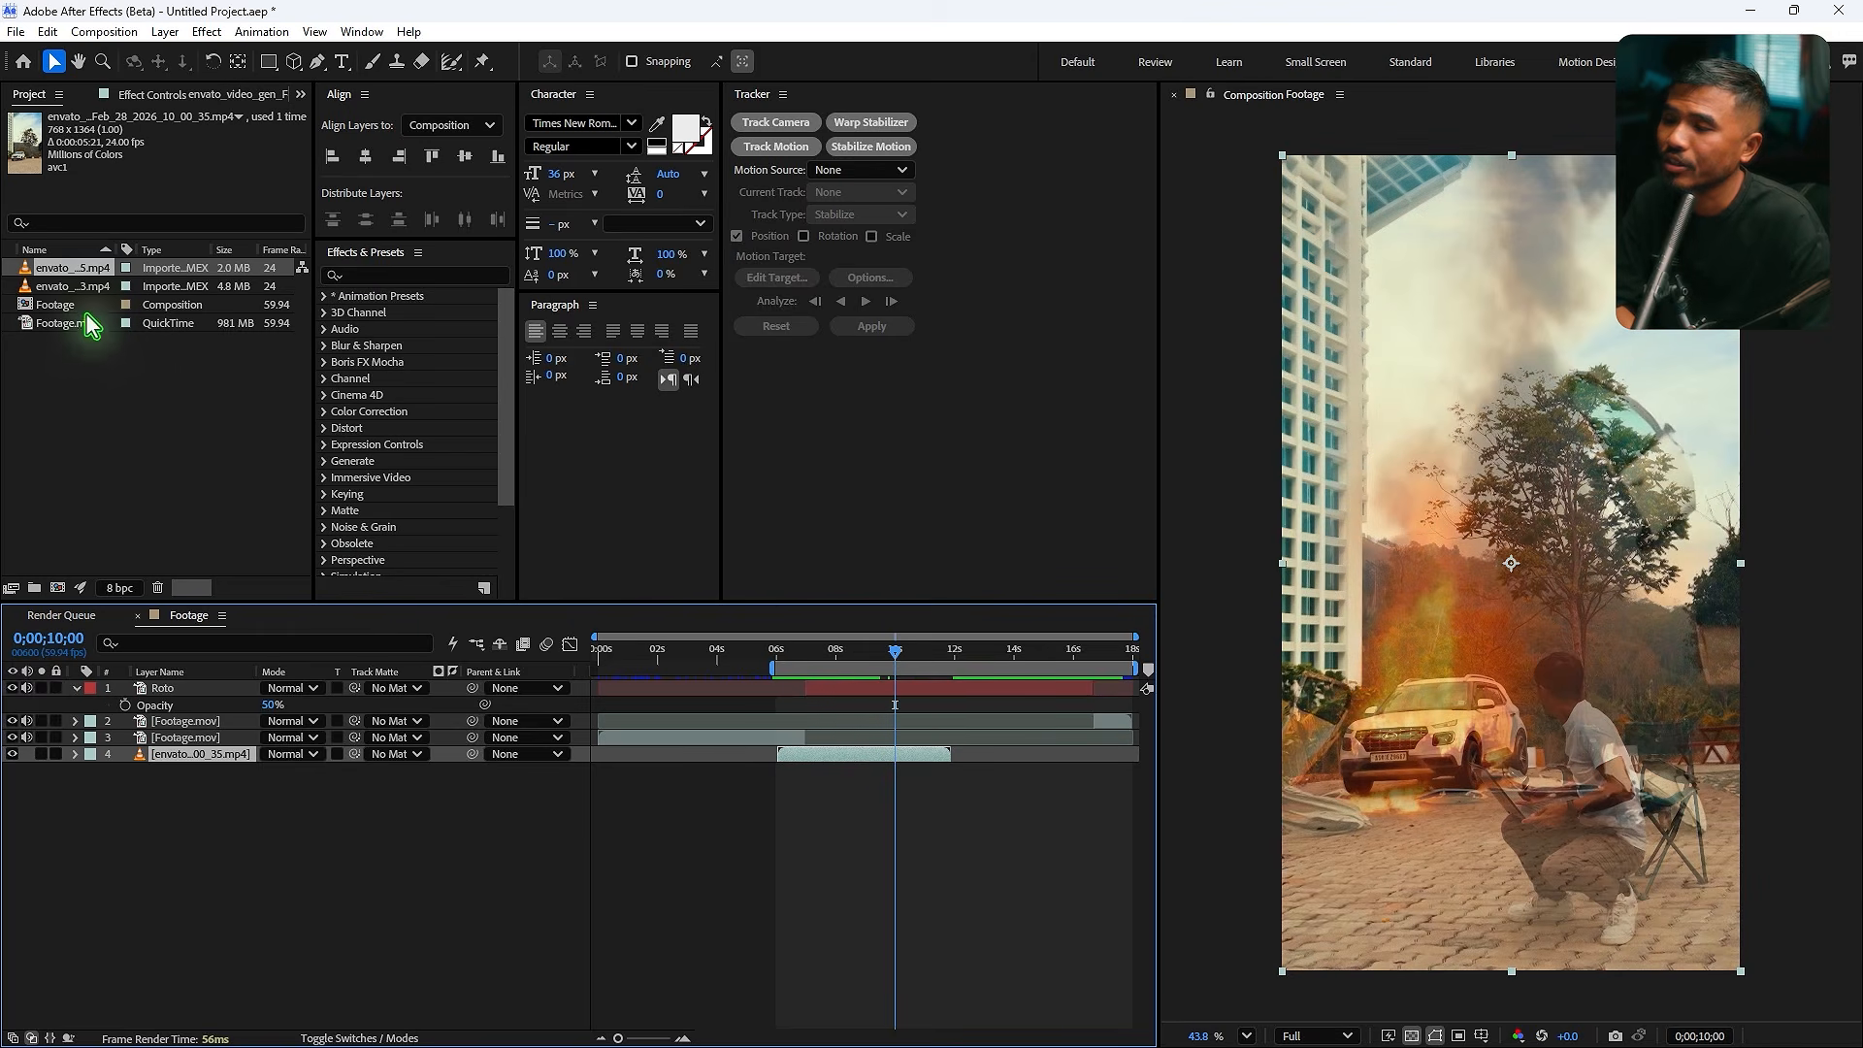
# - Add the second explosion clip to the timeline starting around 12 seconds and fit it to the comp width
pyautogui.click(106, 287)
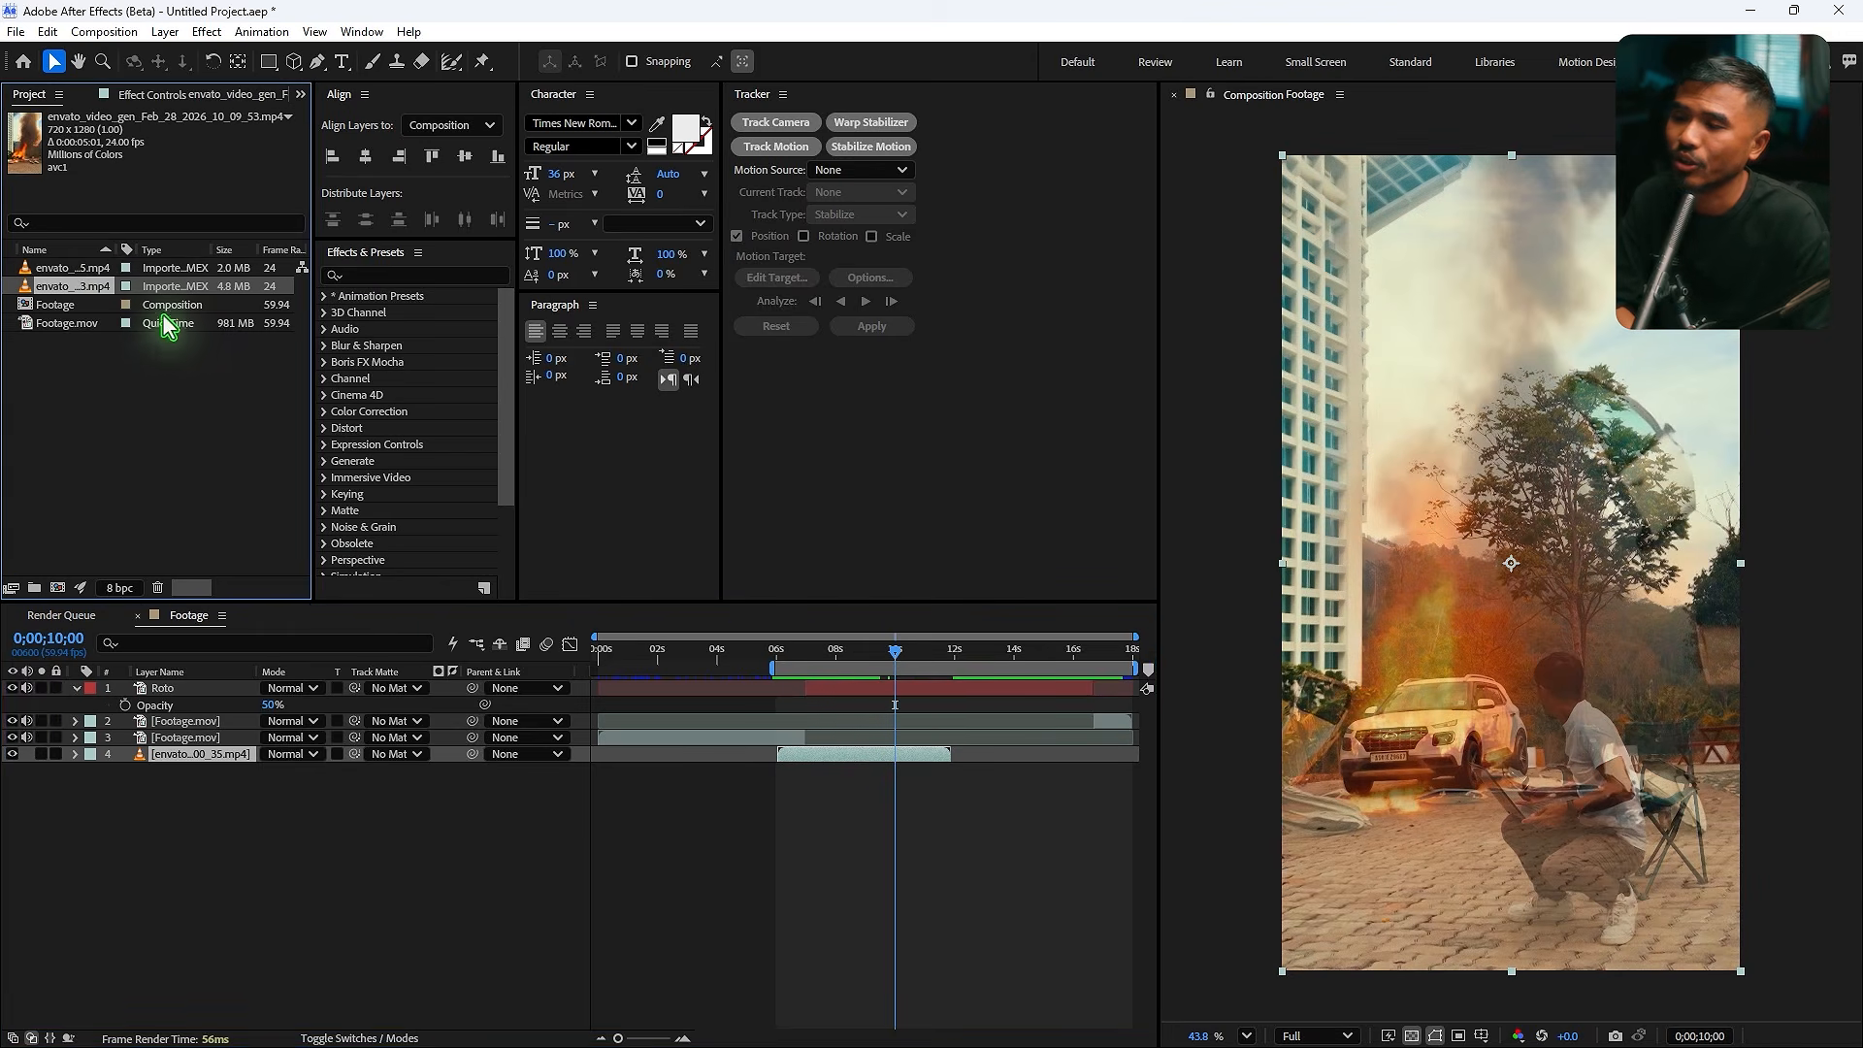
pyautogui.moveTo(912, 697); pyautogui.dragTo(956, 716)
pyautogui.rightClick(992, 755)
pyautogui.moveTo(1068, 237)
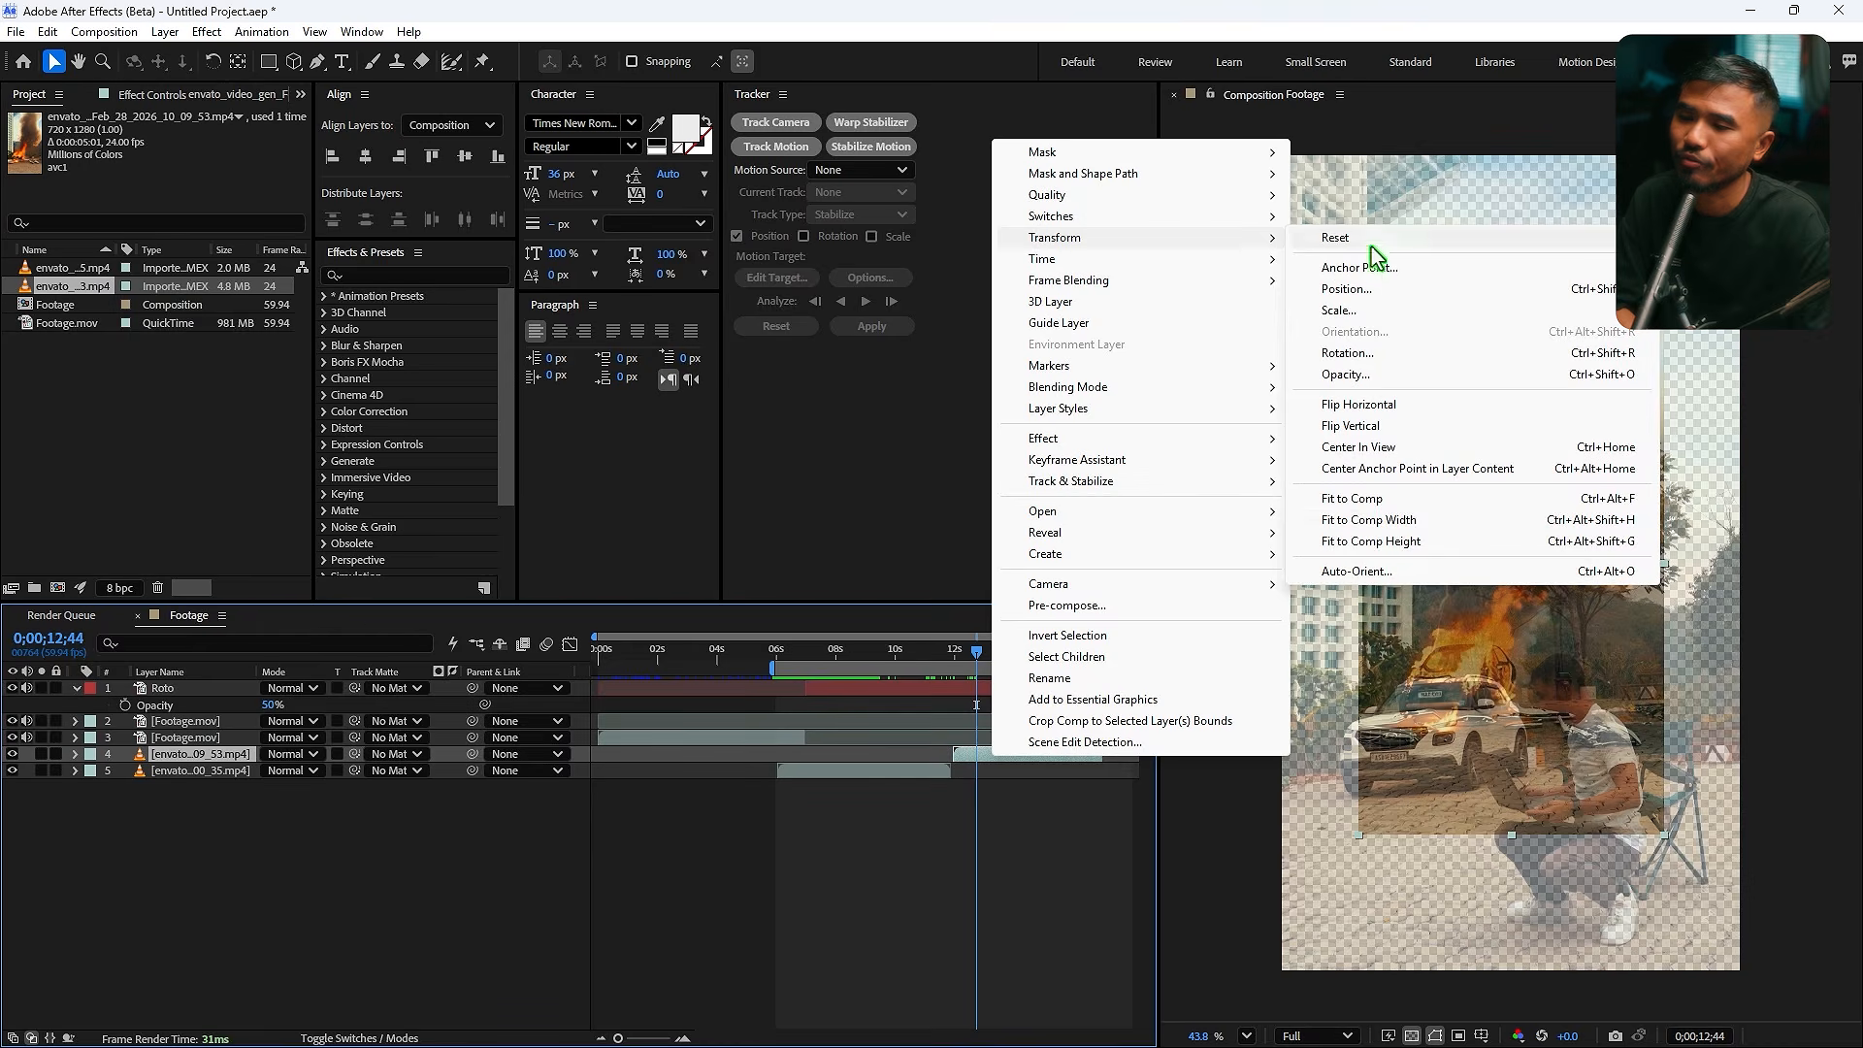
pyautogui.click(1397, 521)
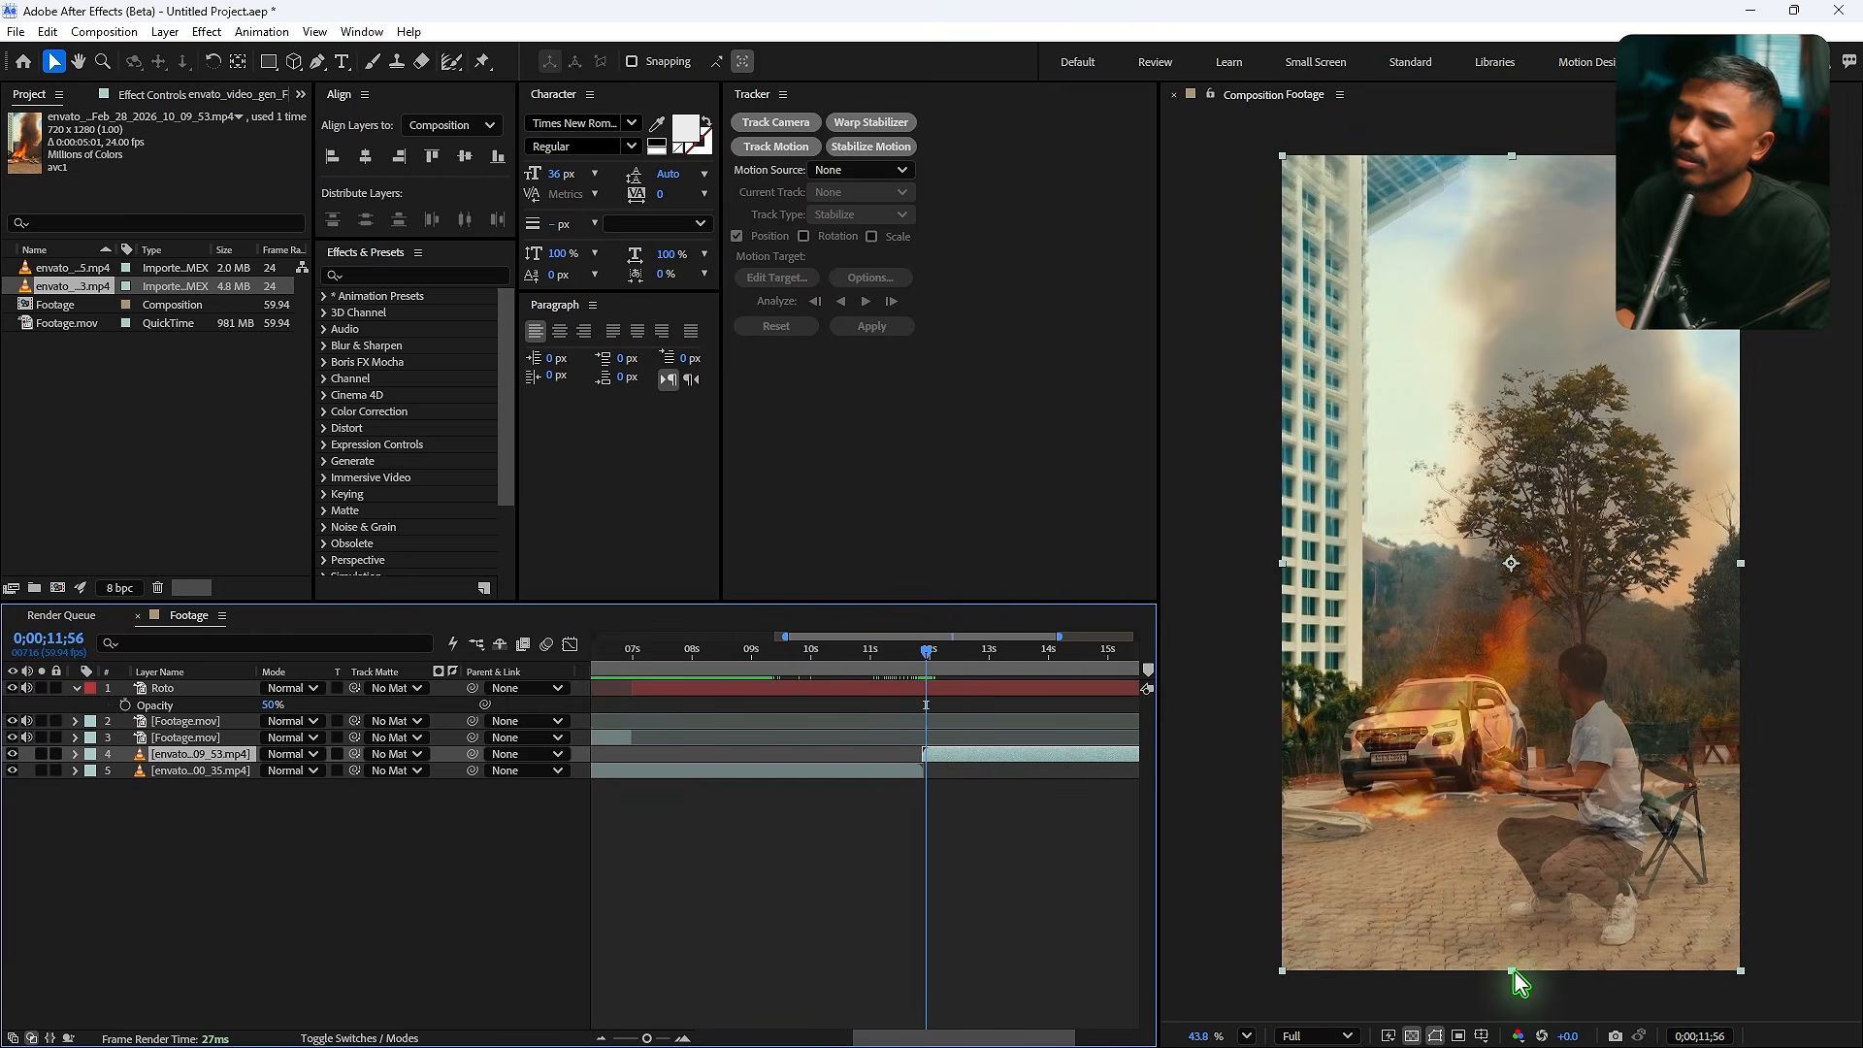
# - Keyframe the second explosion layer's opacity to fade in from 0% to 100% over a few frames around 11;52
pyautogui.moveTo(1514, 970); pyautogui.dragTo(1517, 972)
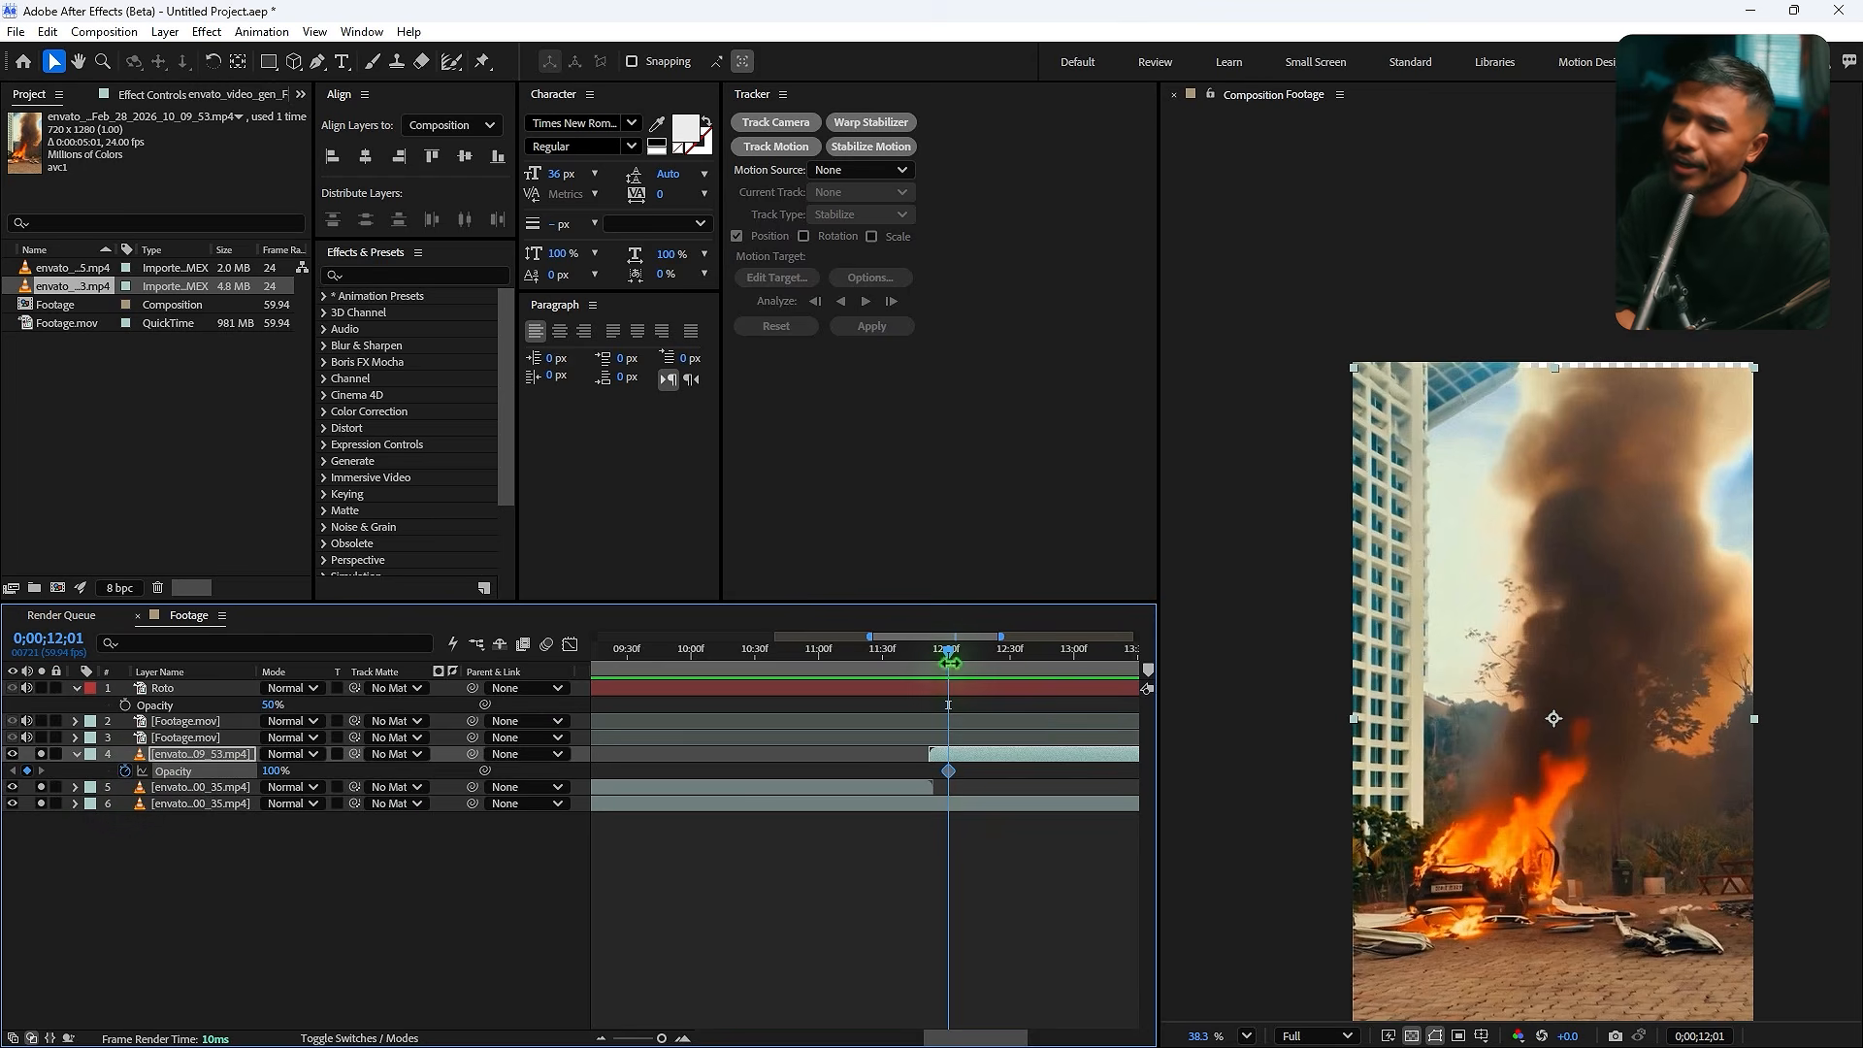
pyautogui.moveTo(270, 776); pyautogui.dragTo(254, 776)
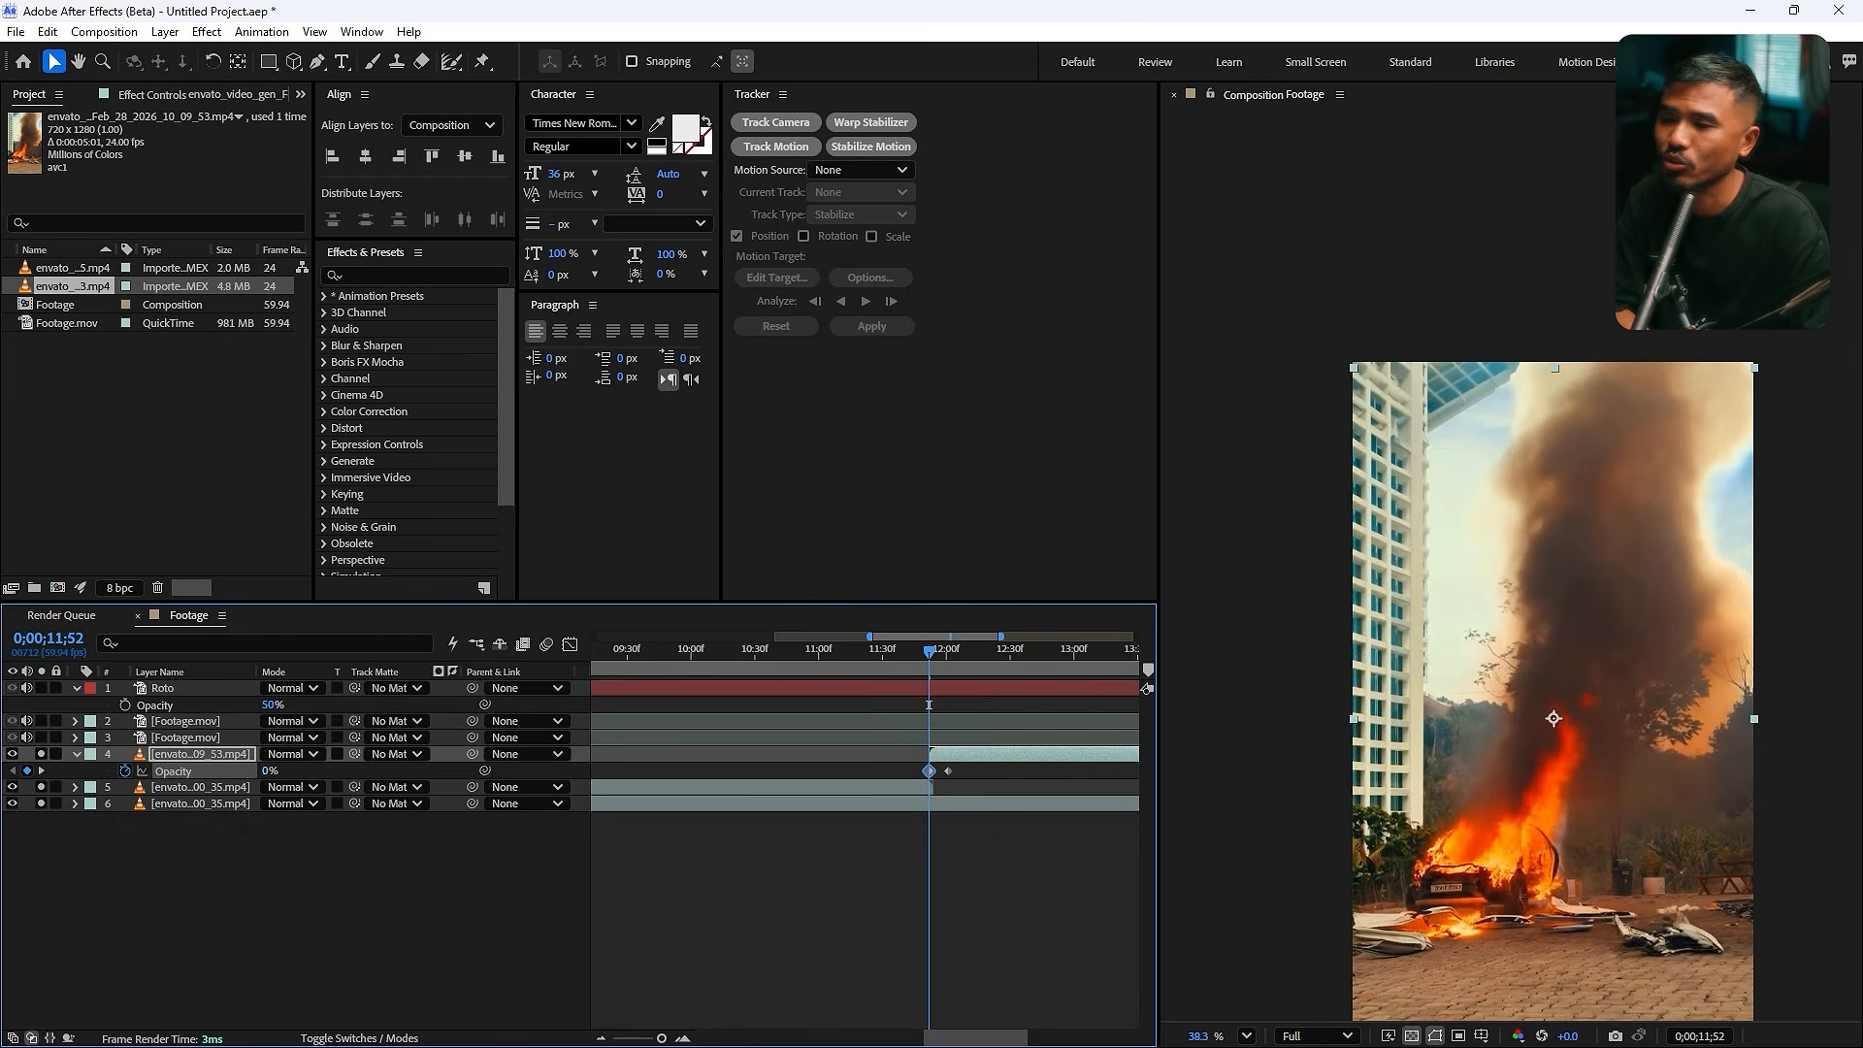
pyautogui.moveTo(958, 765); pyautogui.dragTo(943, 768)
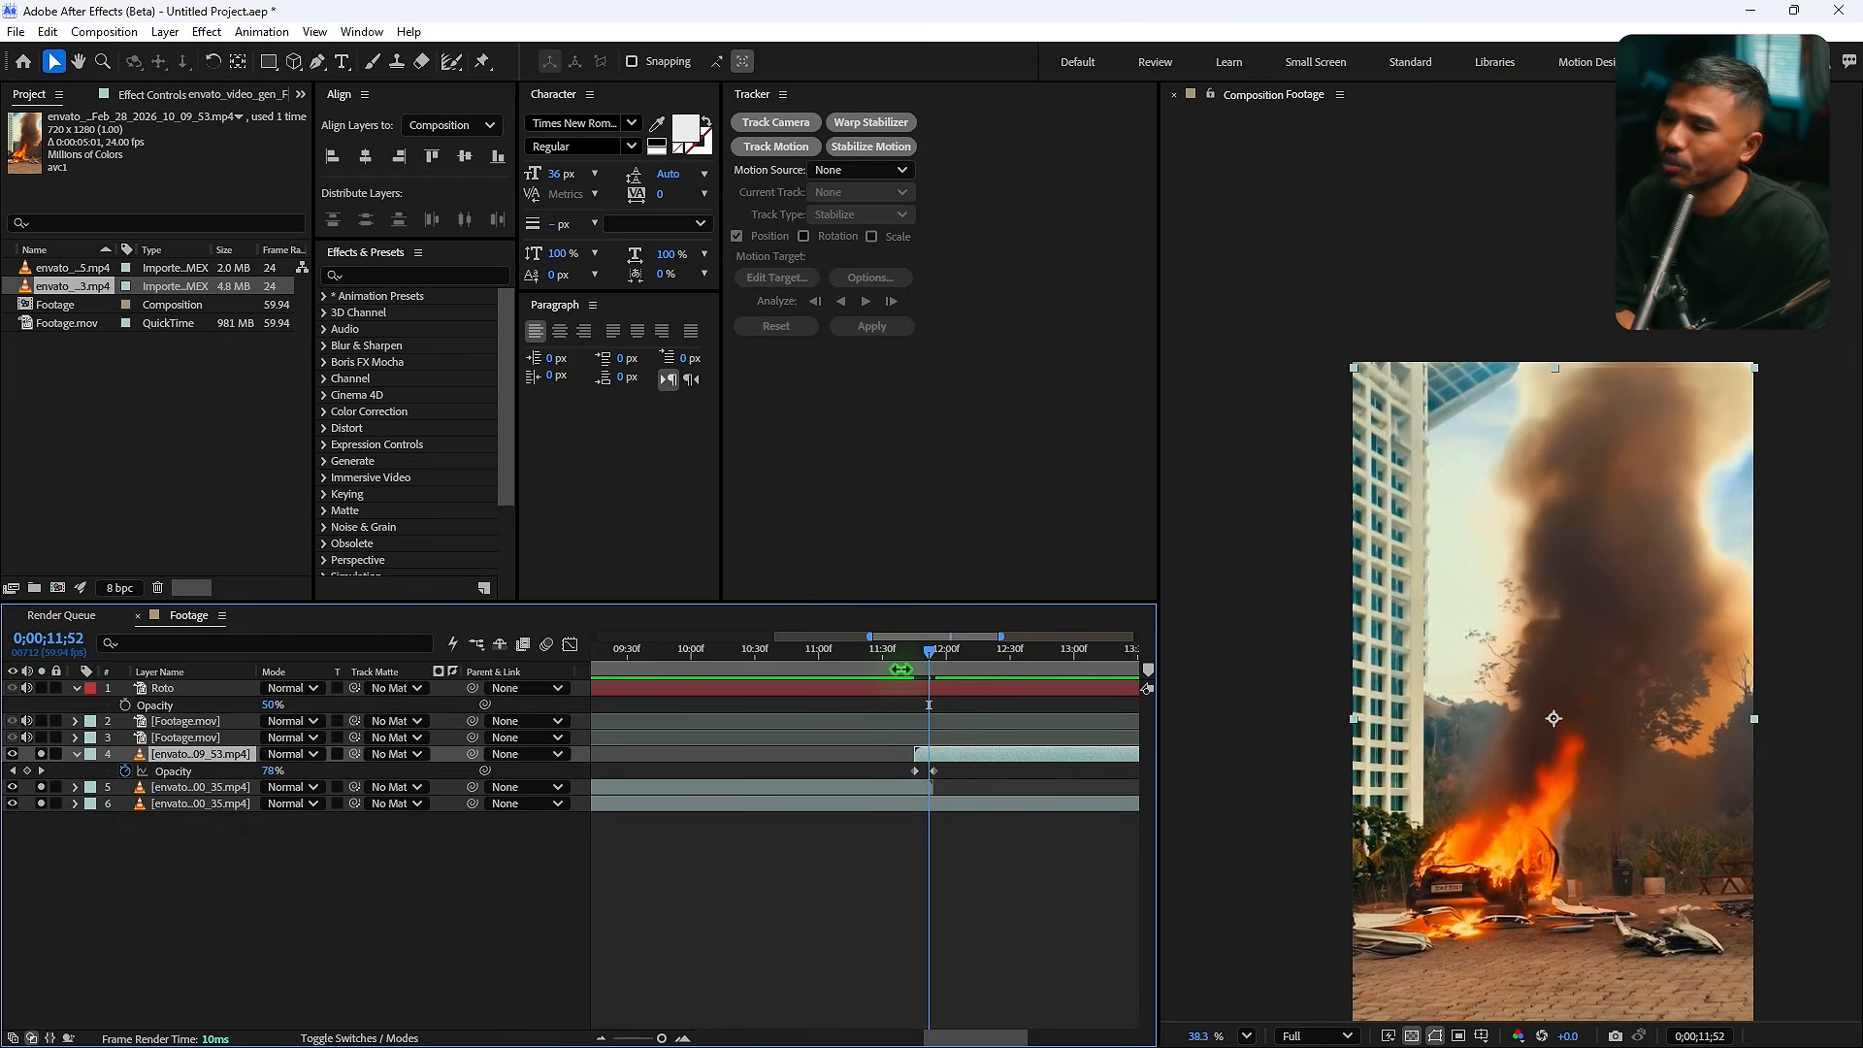
pyautogui.click(905, 660)
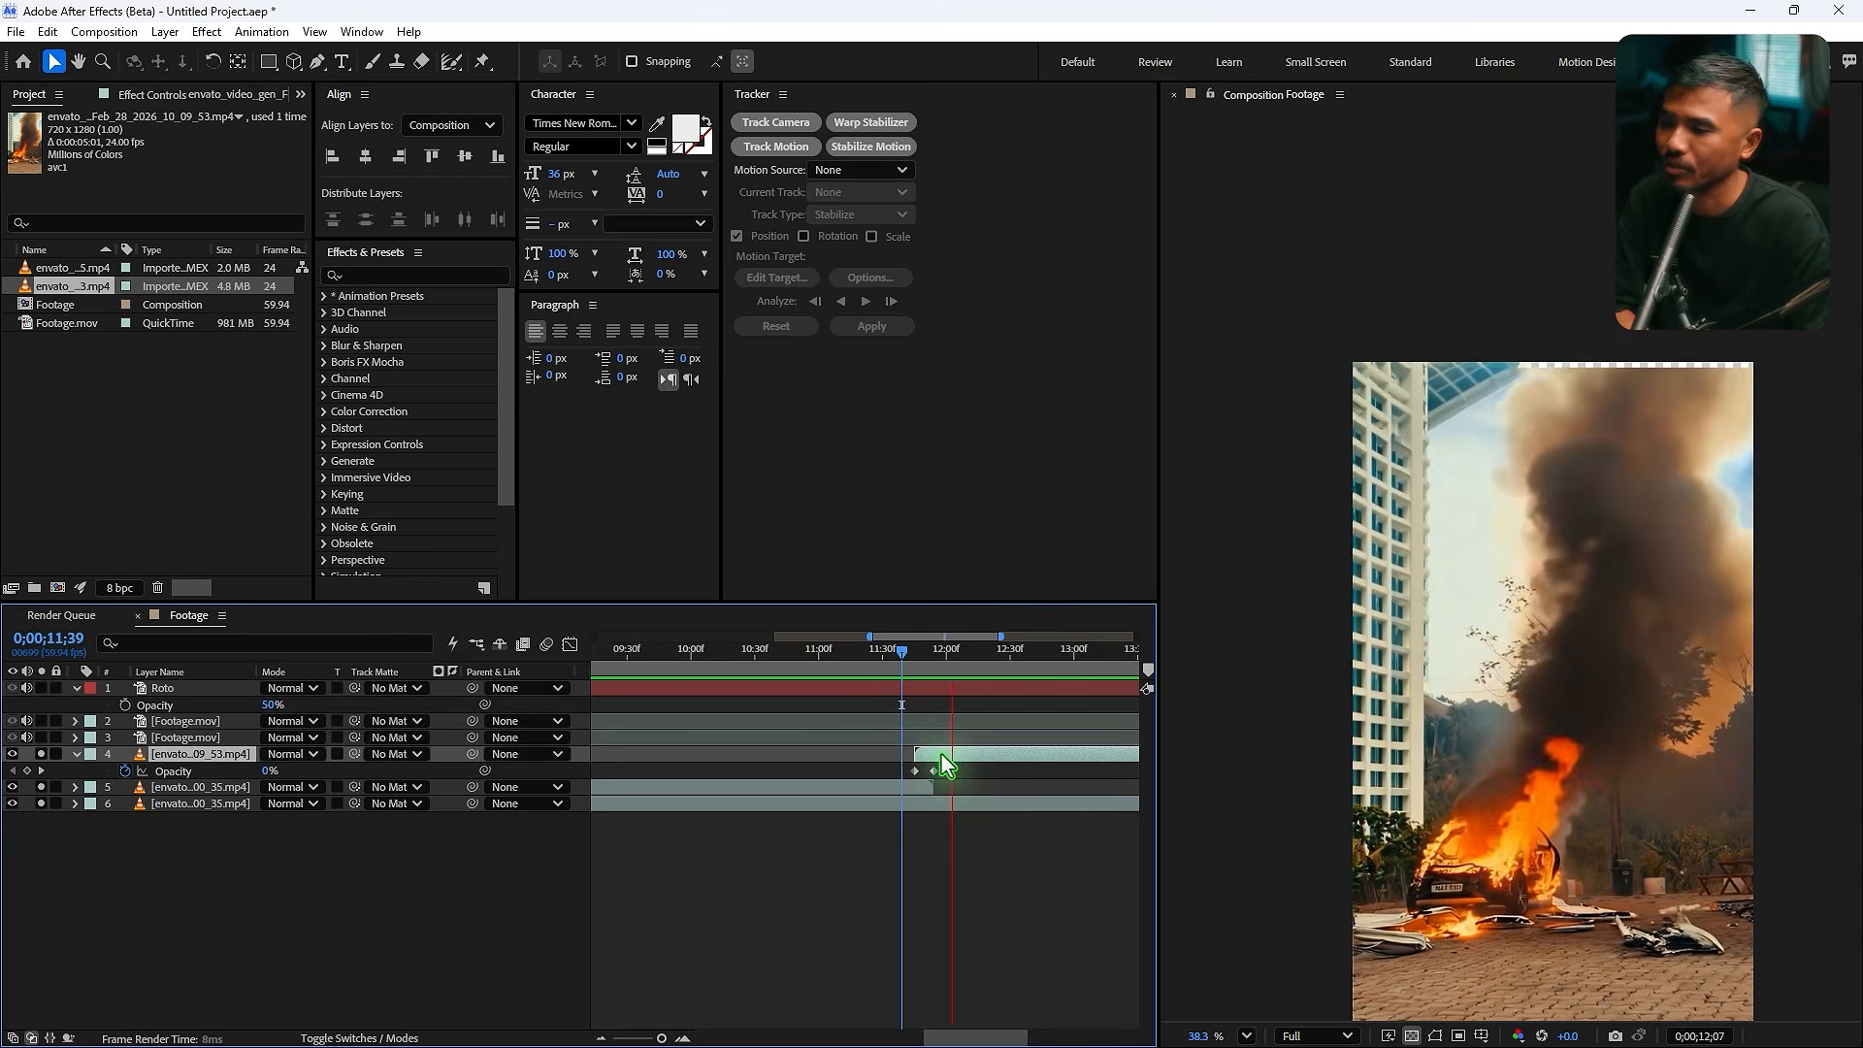
pyautogui.press('space')
pyautogui.moveTo(960, 766); pyautogui.dragTo(903, 777)
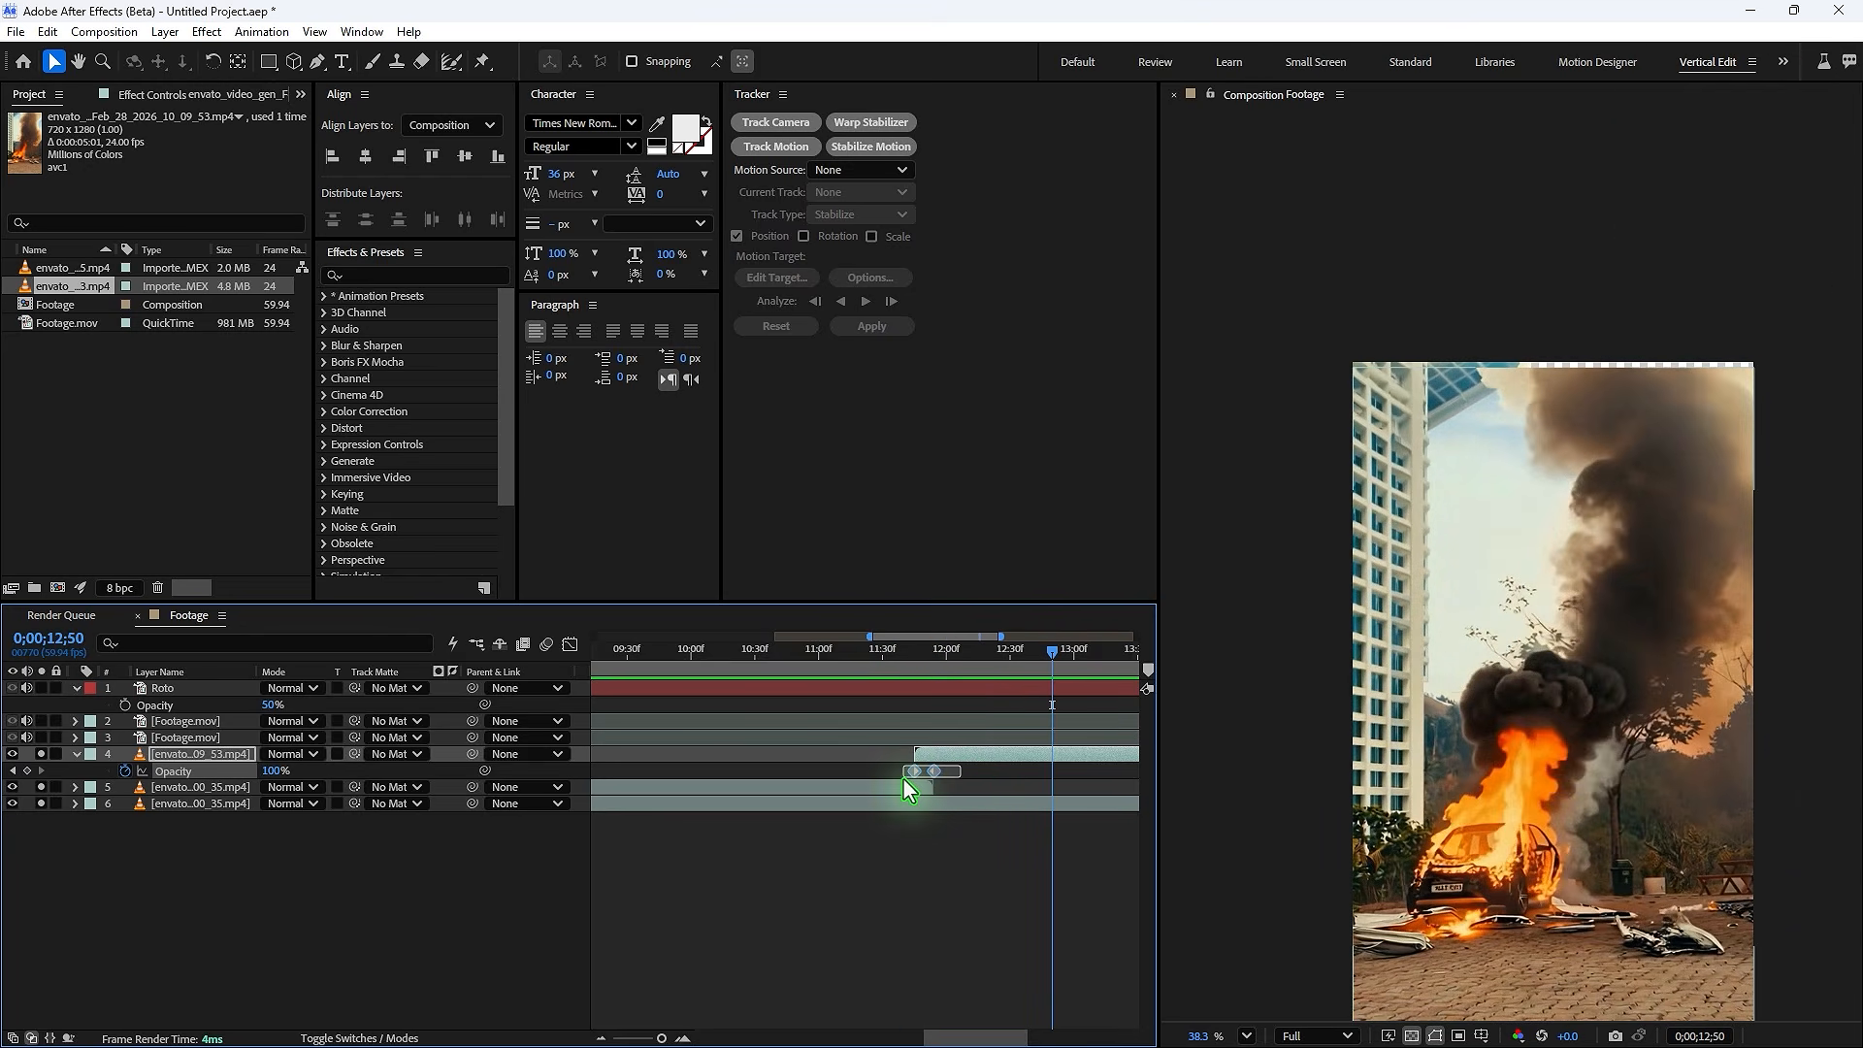
pyautogui.press('space')
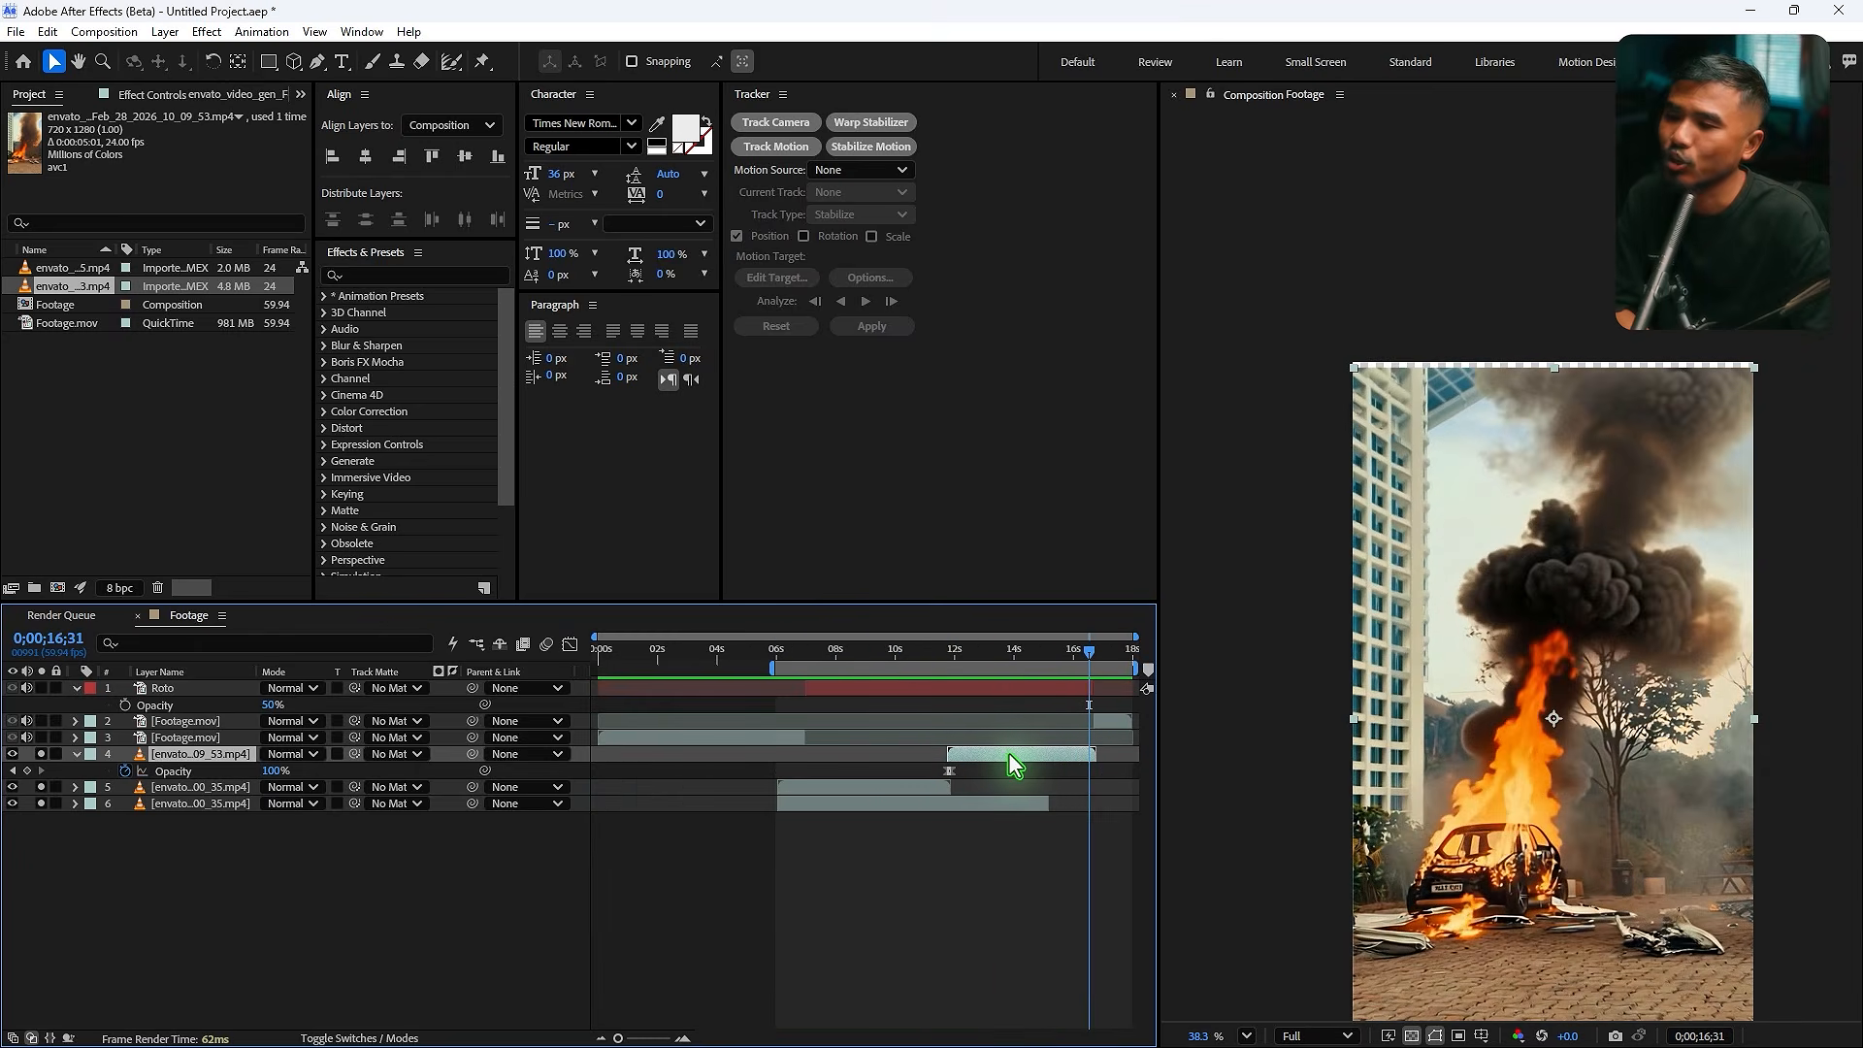
# - Duplicate the second explosion layer, extend the copy to the end, and keyframe its opacity from 0% around 16;30
pyautogui.hotkey('ctrl', 'd')
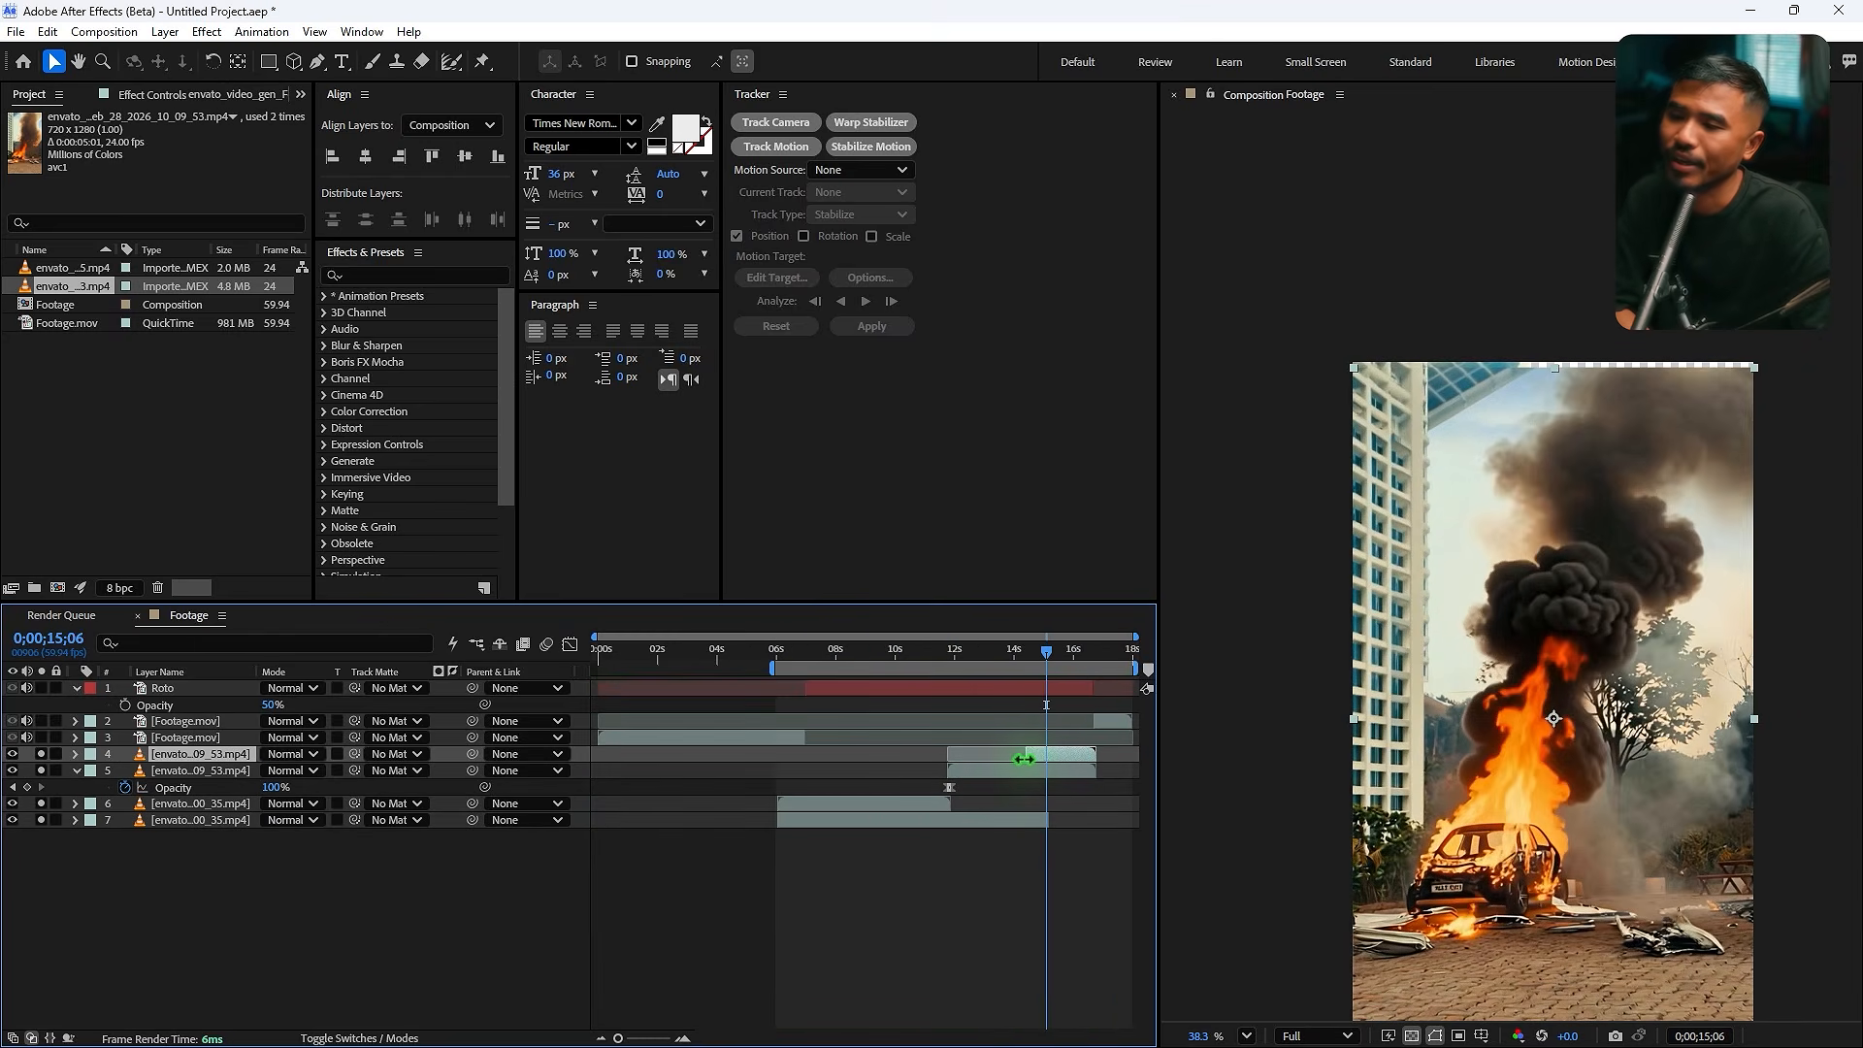
pyautogui.press('t')
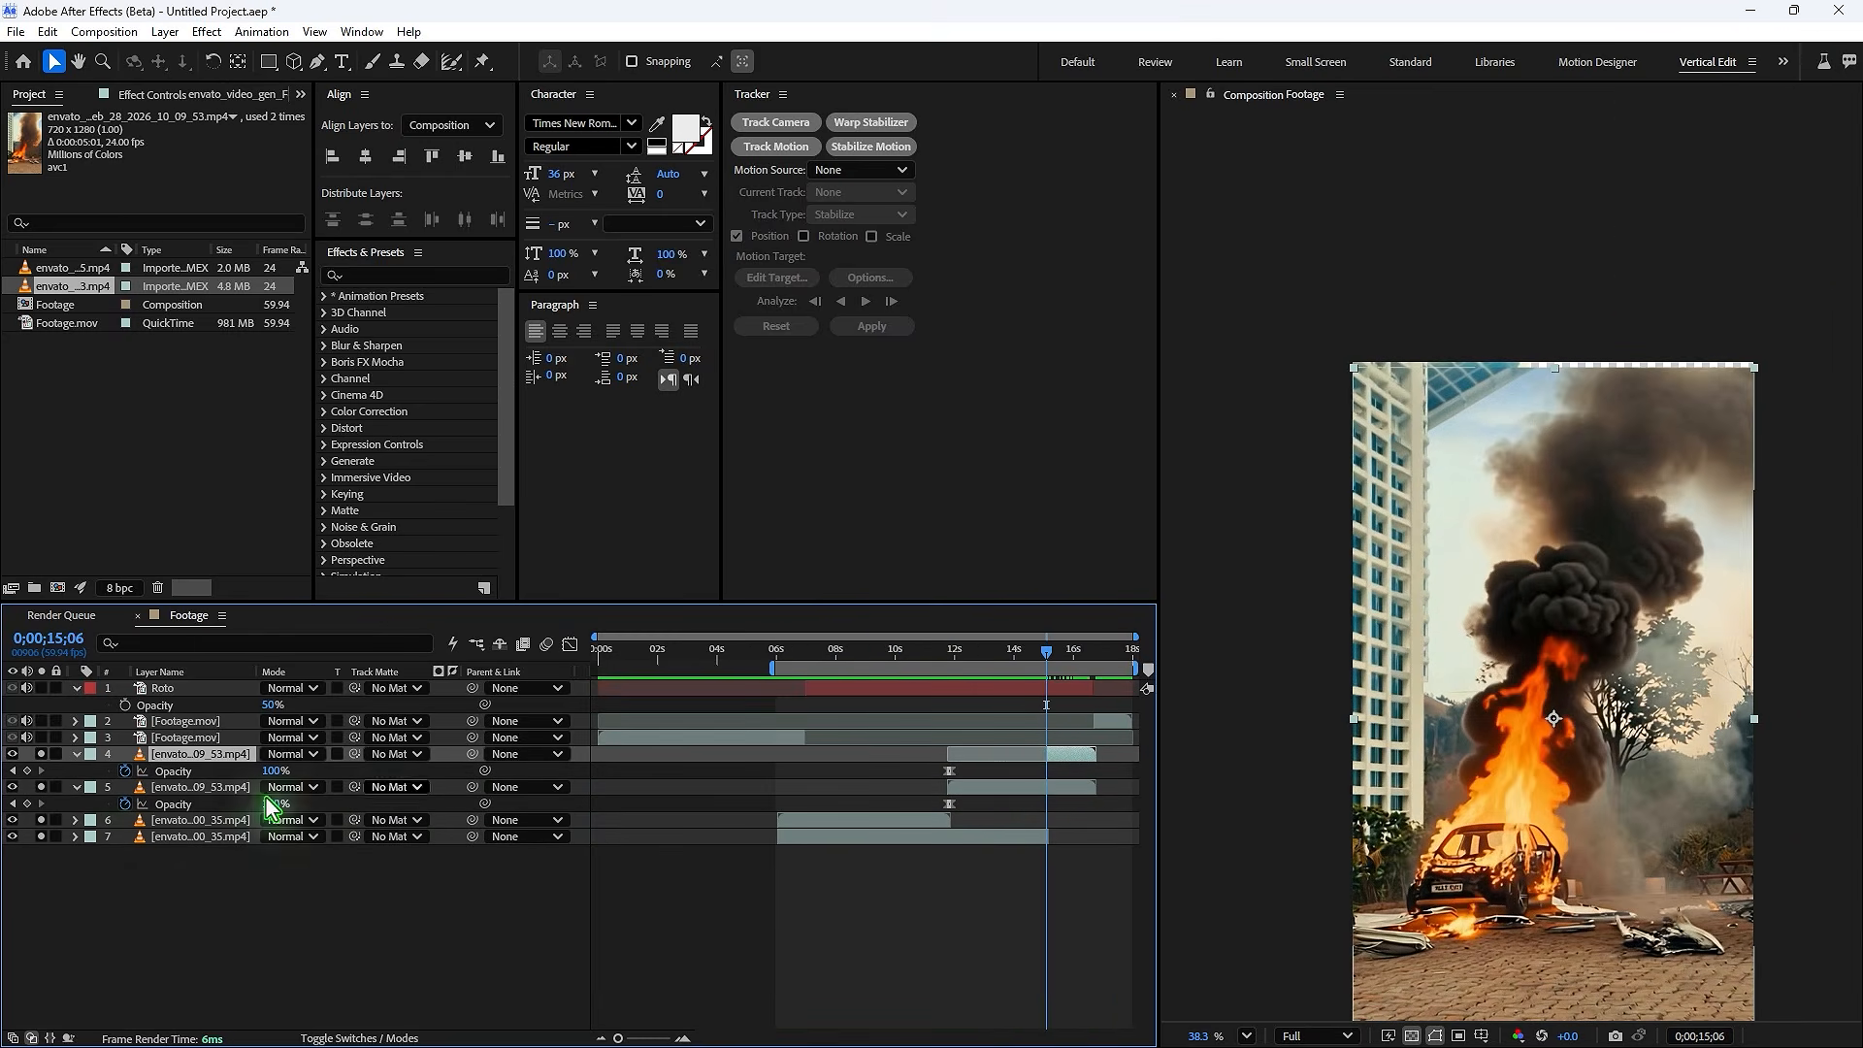
pyautogui.click(27, 770)
pyautogui.moveTo(1079, 761); pyautogui.dragTo(1116, 765)
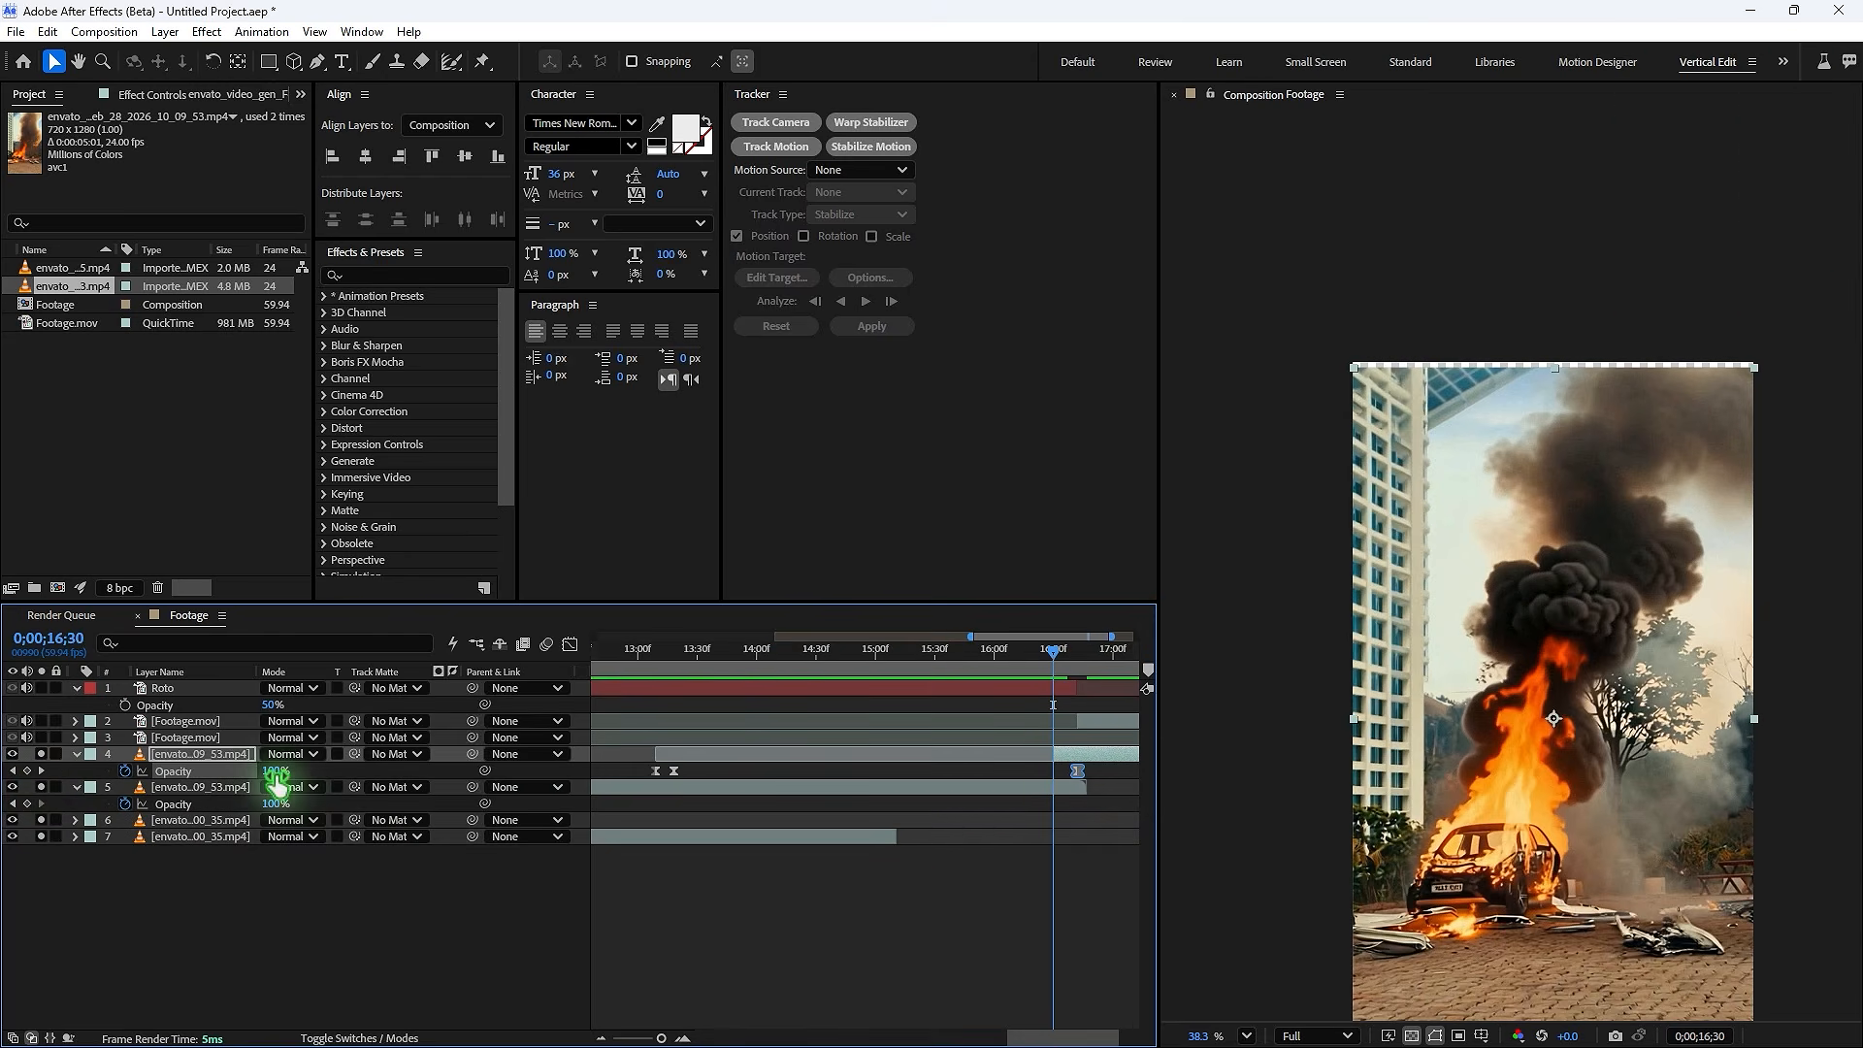
pyautogui.moveTo(275, 774); pyautogui.dragTo(174, 780)
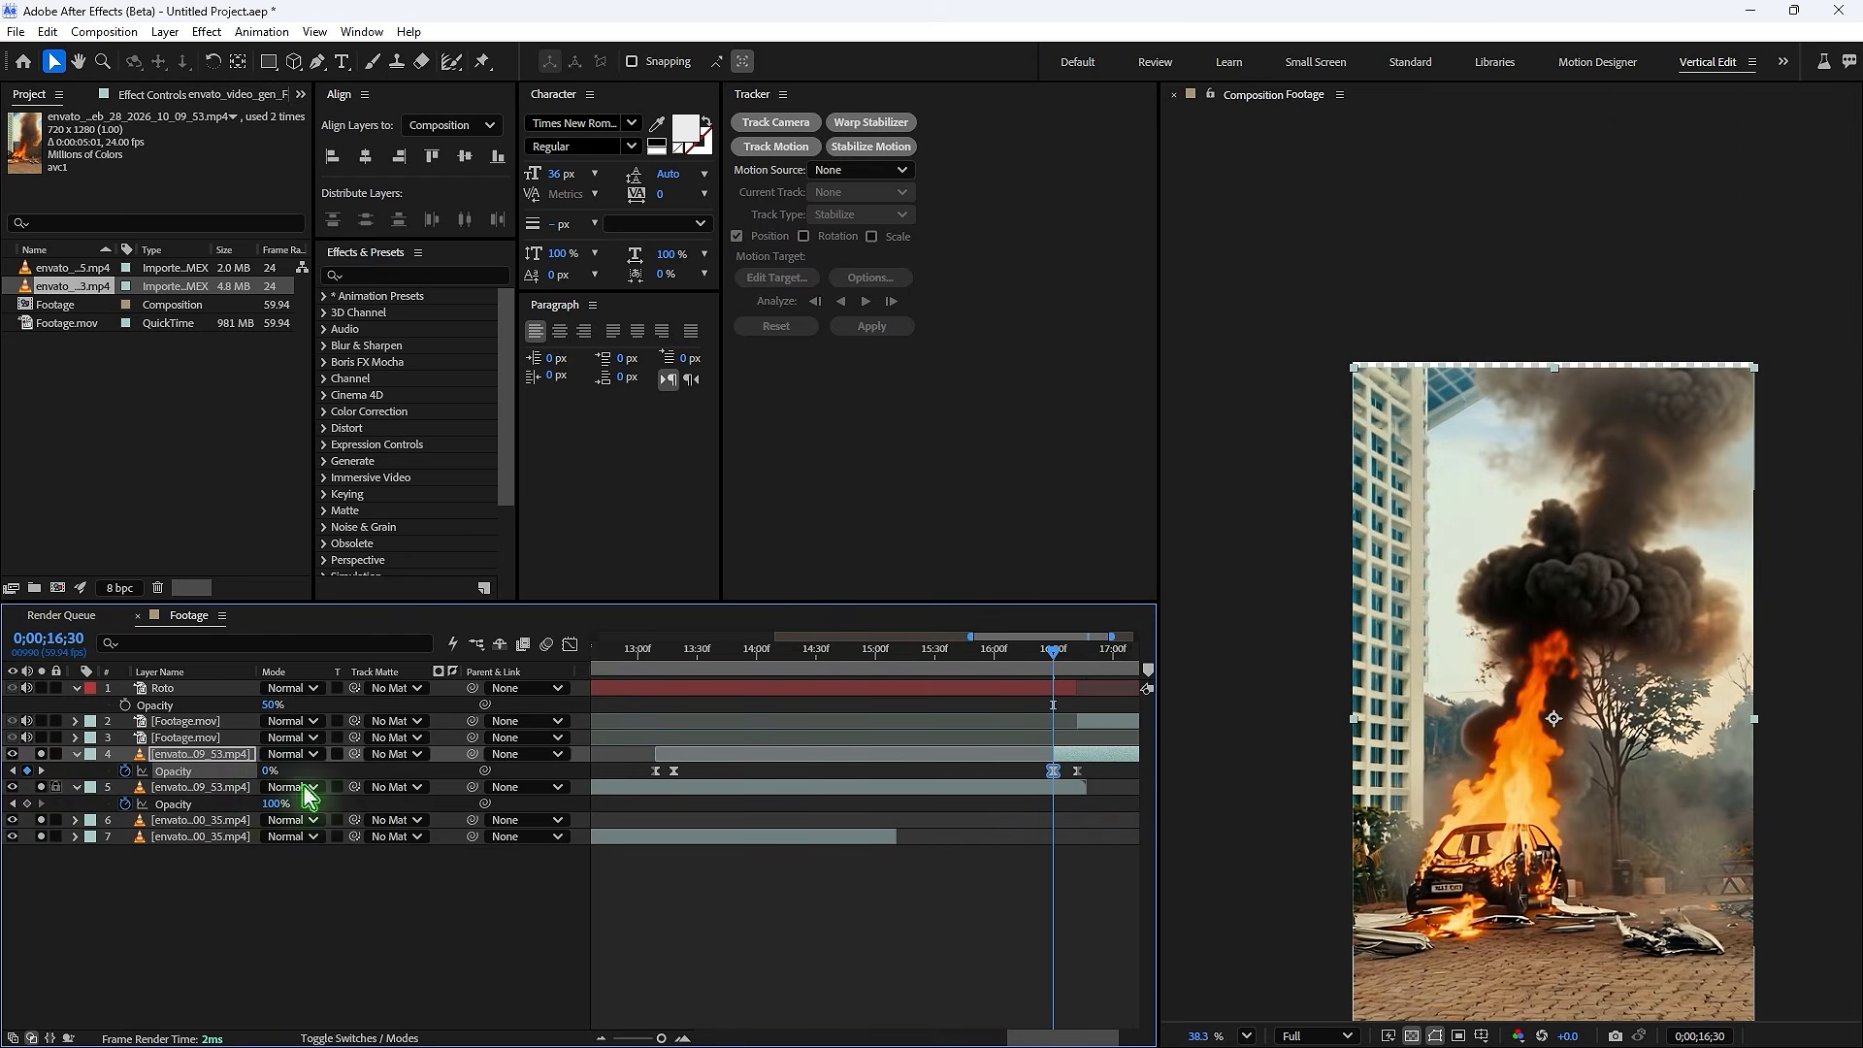
pyautogui.press('space')
pyautogui.press('space')
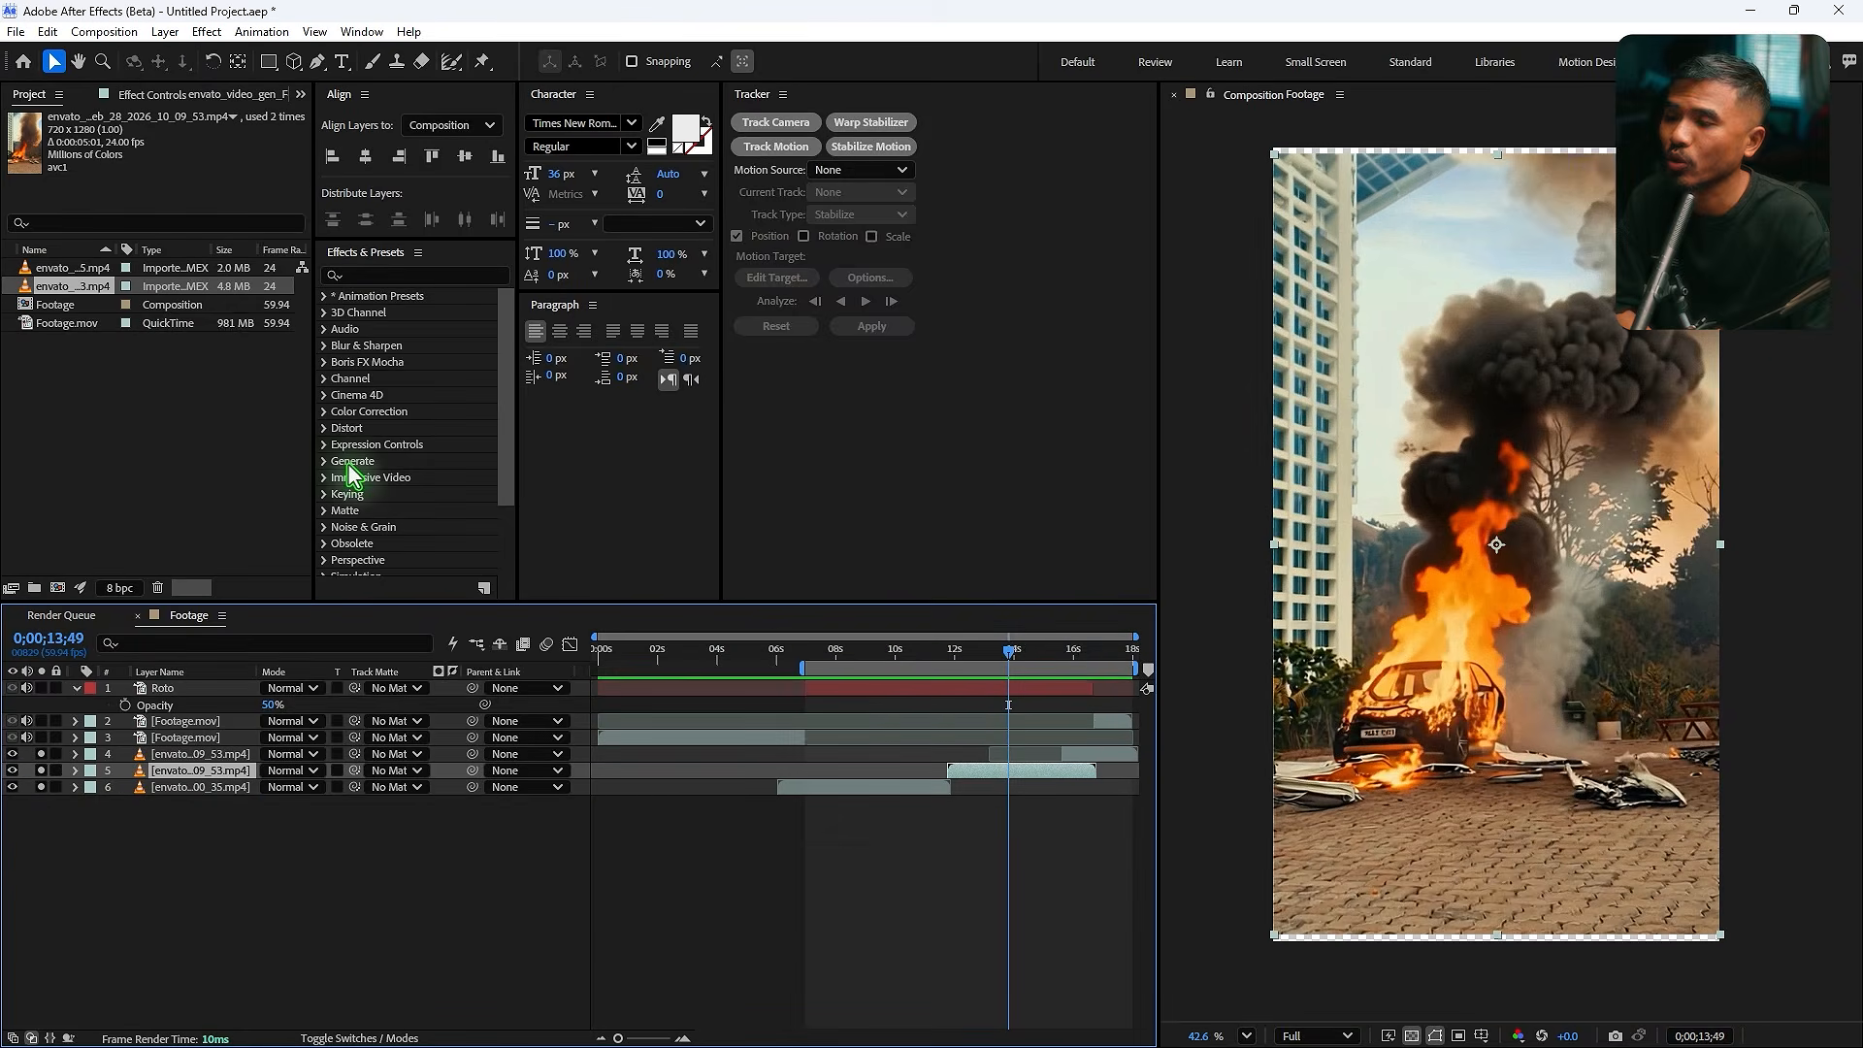
# - Apply the Motion Tile effect to the explosion layer and set its Output Height to 110
pyautogui.click(402, 275)
pyautogui.write('motion')
pyautogui.moveTo(392, 394); pyautogui.dragTo(1038, 782)
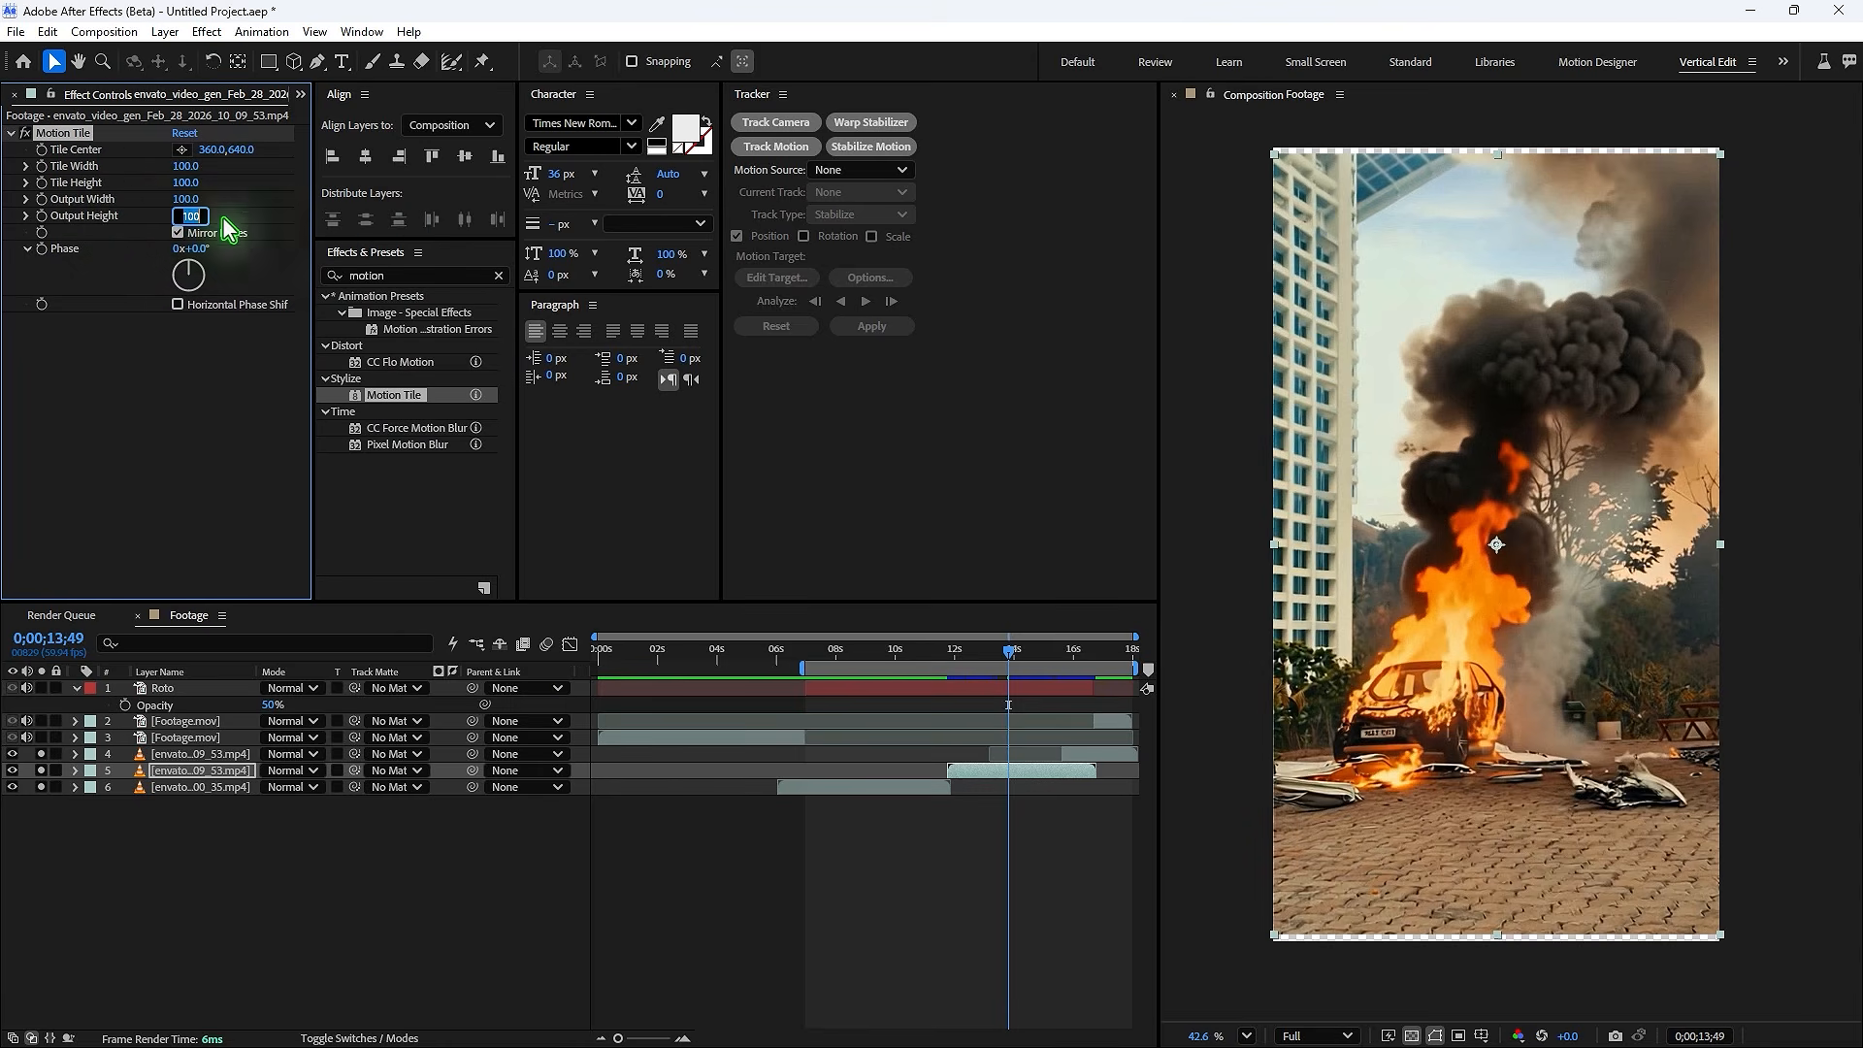
pyautogui.write('300')
pyautogui.press('Return')
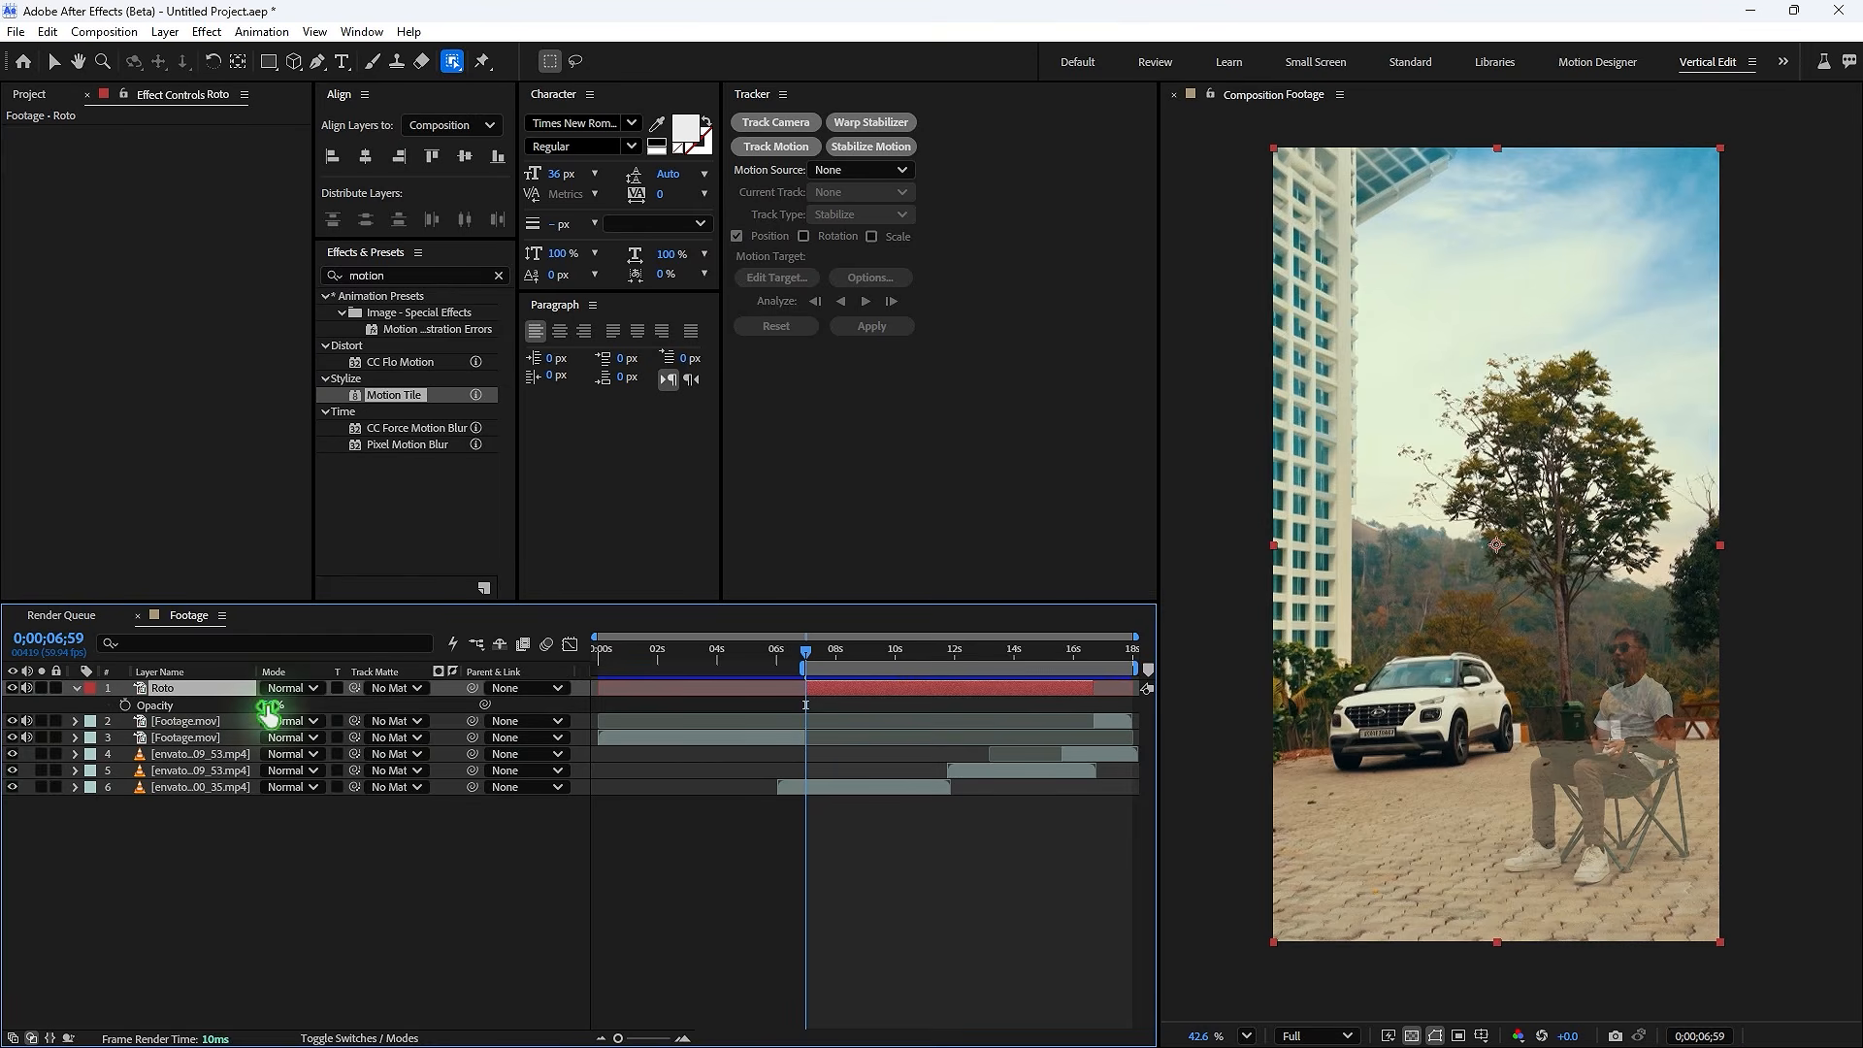
# - Open the Roto layer in its layer viewer and inspect the roto matte edges up close
pyautogui.doubleClick(844, 688)
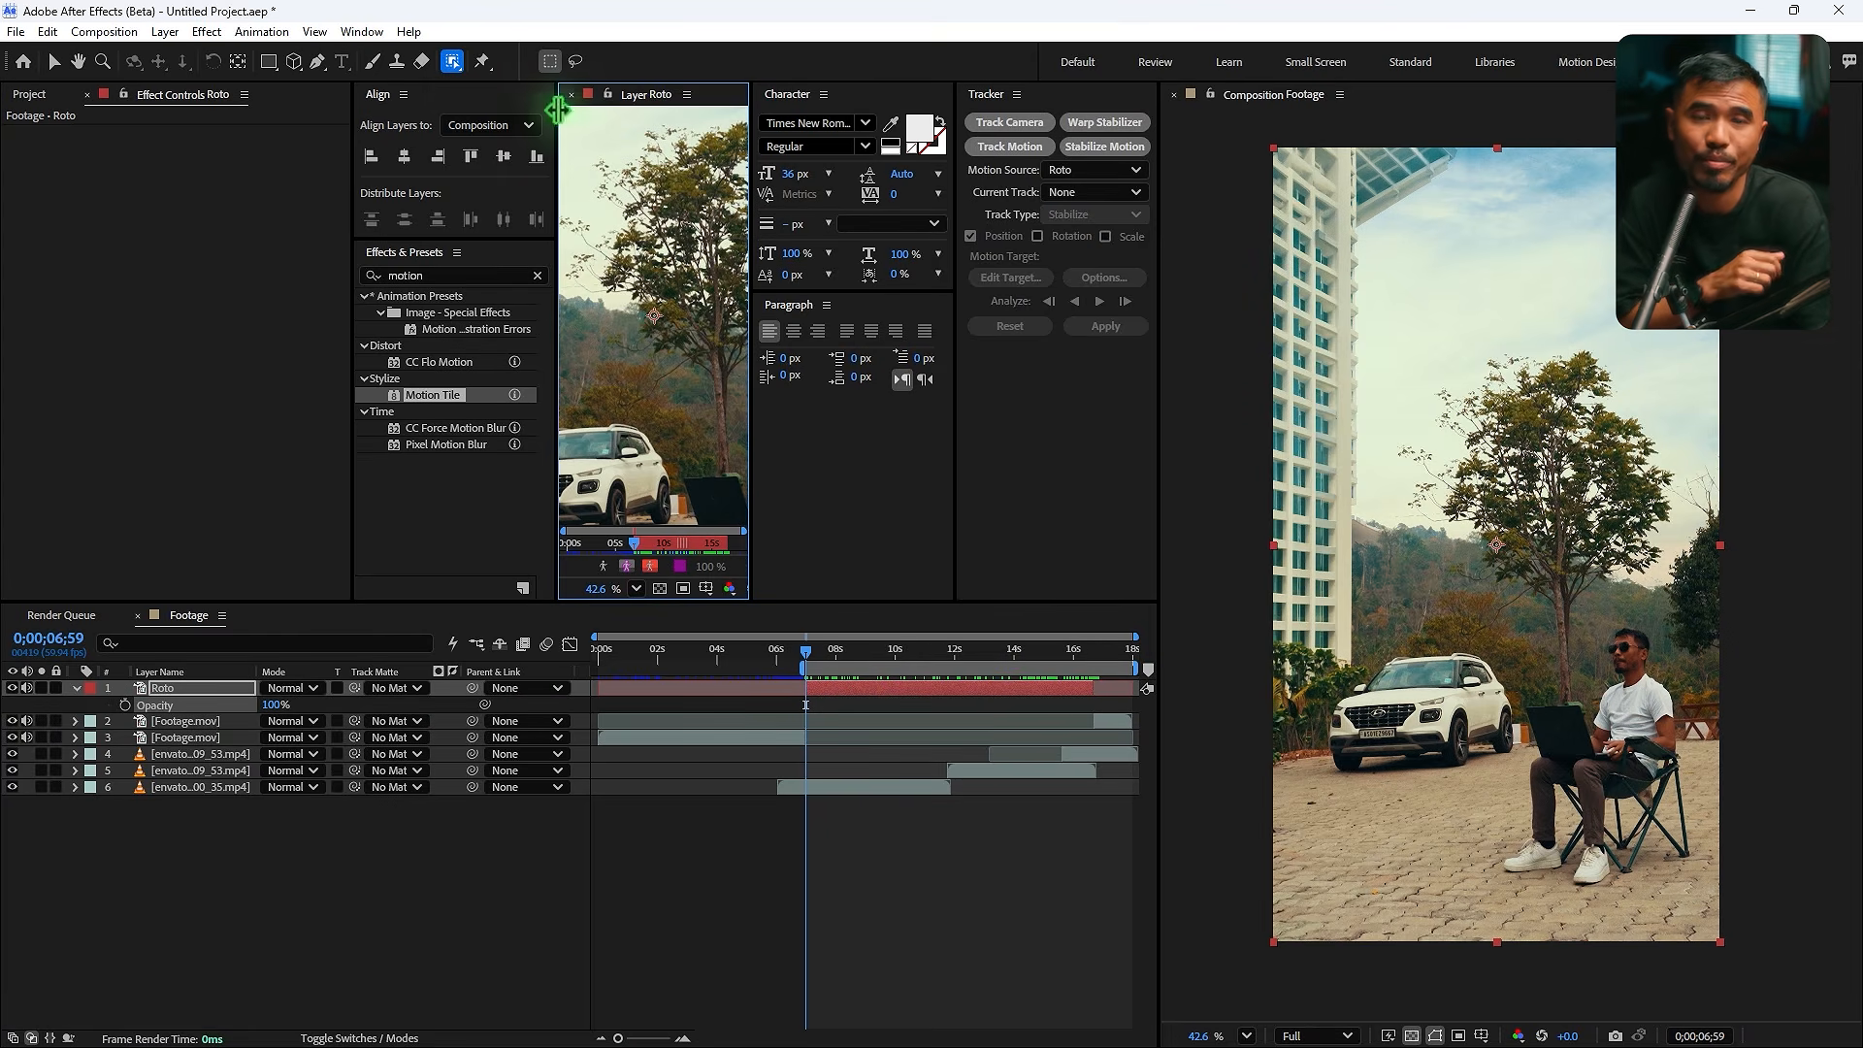
pyautogui.click(456, 62)
pyautogui.click(568, 64)
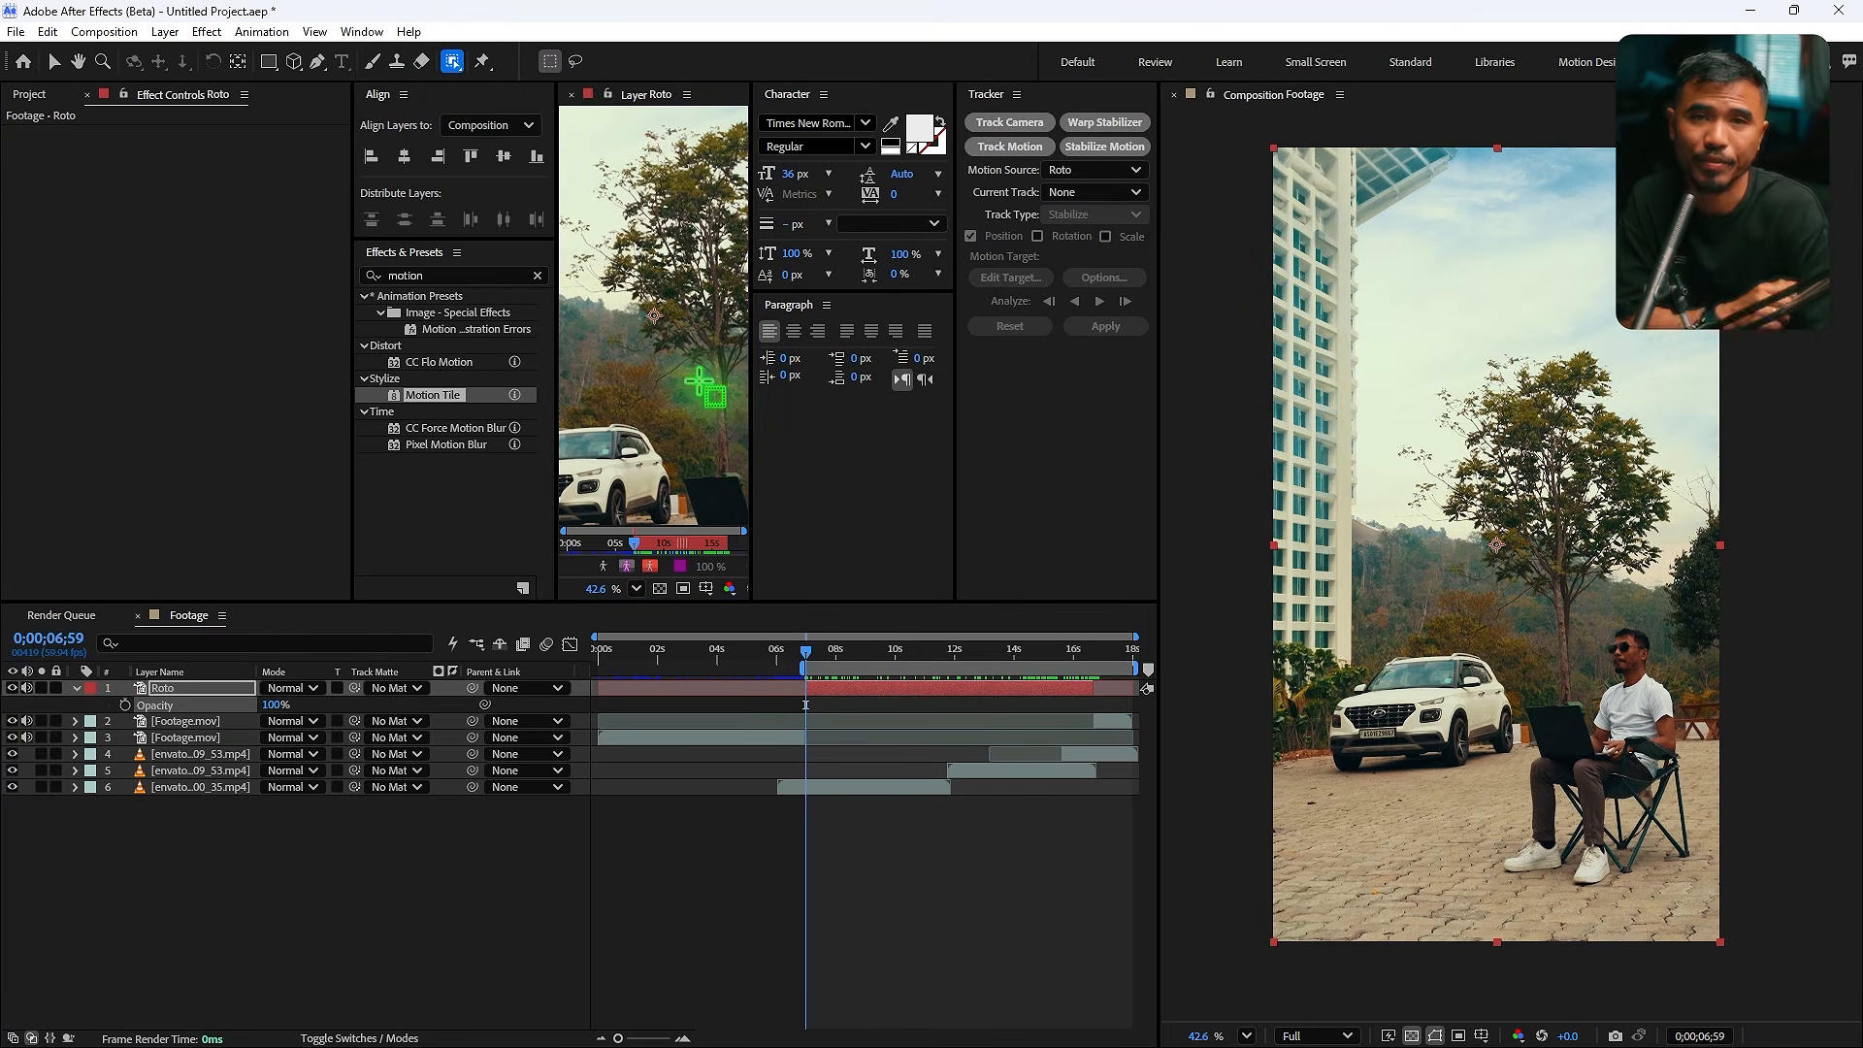
pyautogui.press('`')
pyautogui.scroll(4, 1057, 795)
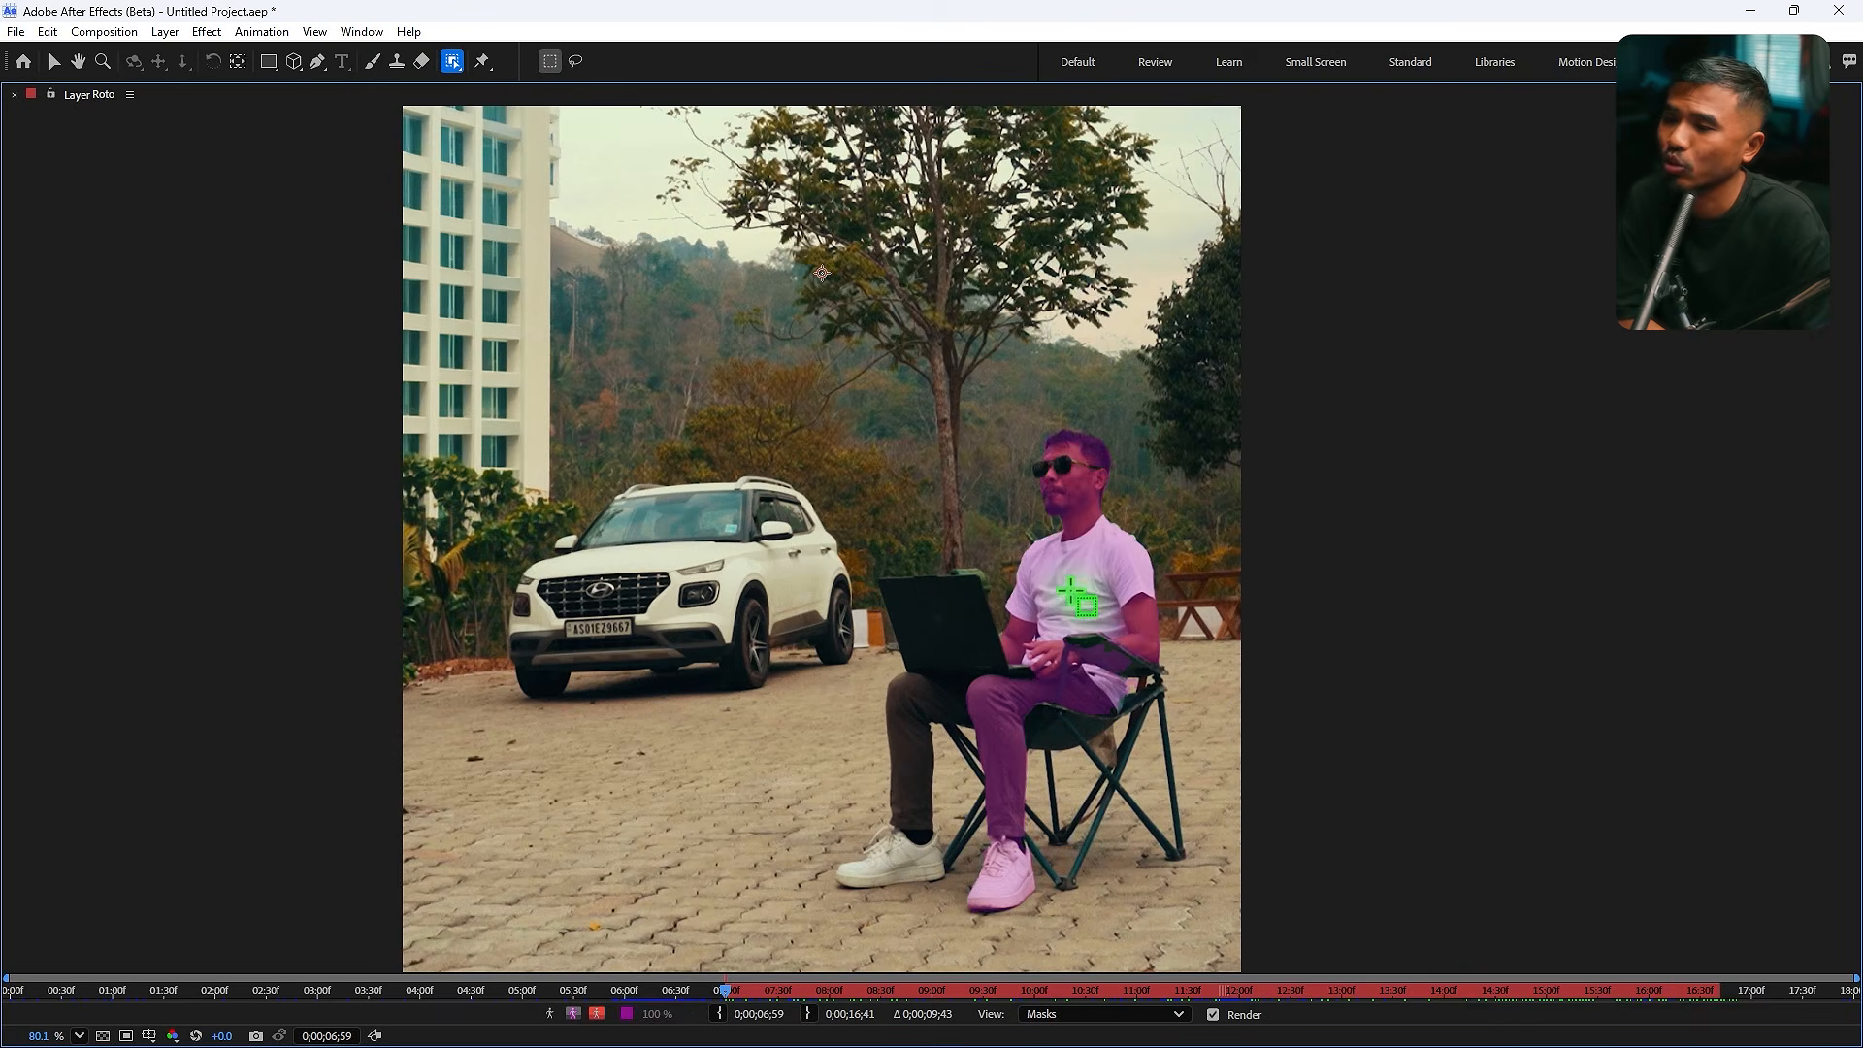
pyautogui.click(1100, 583)
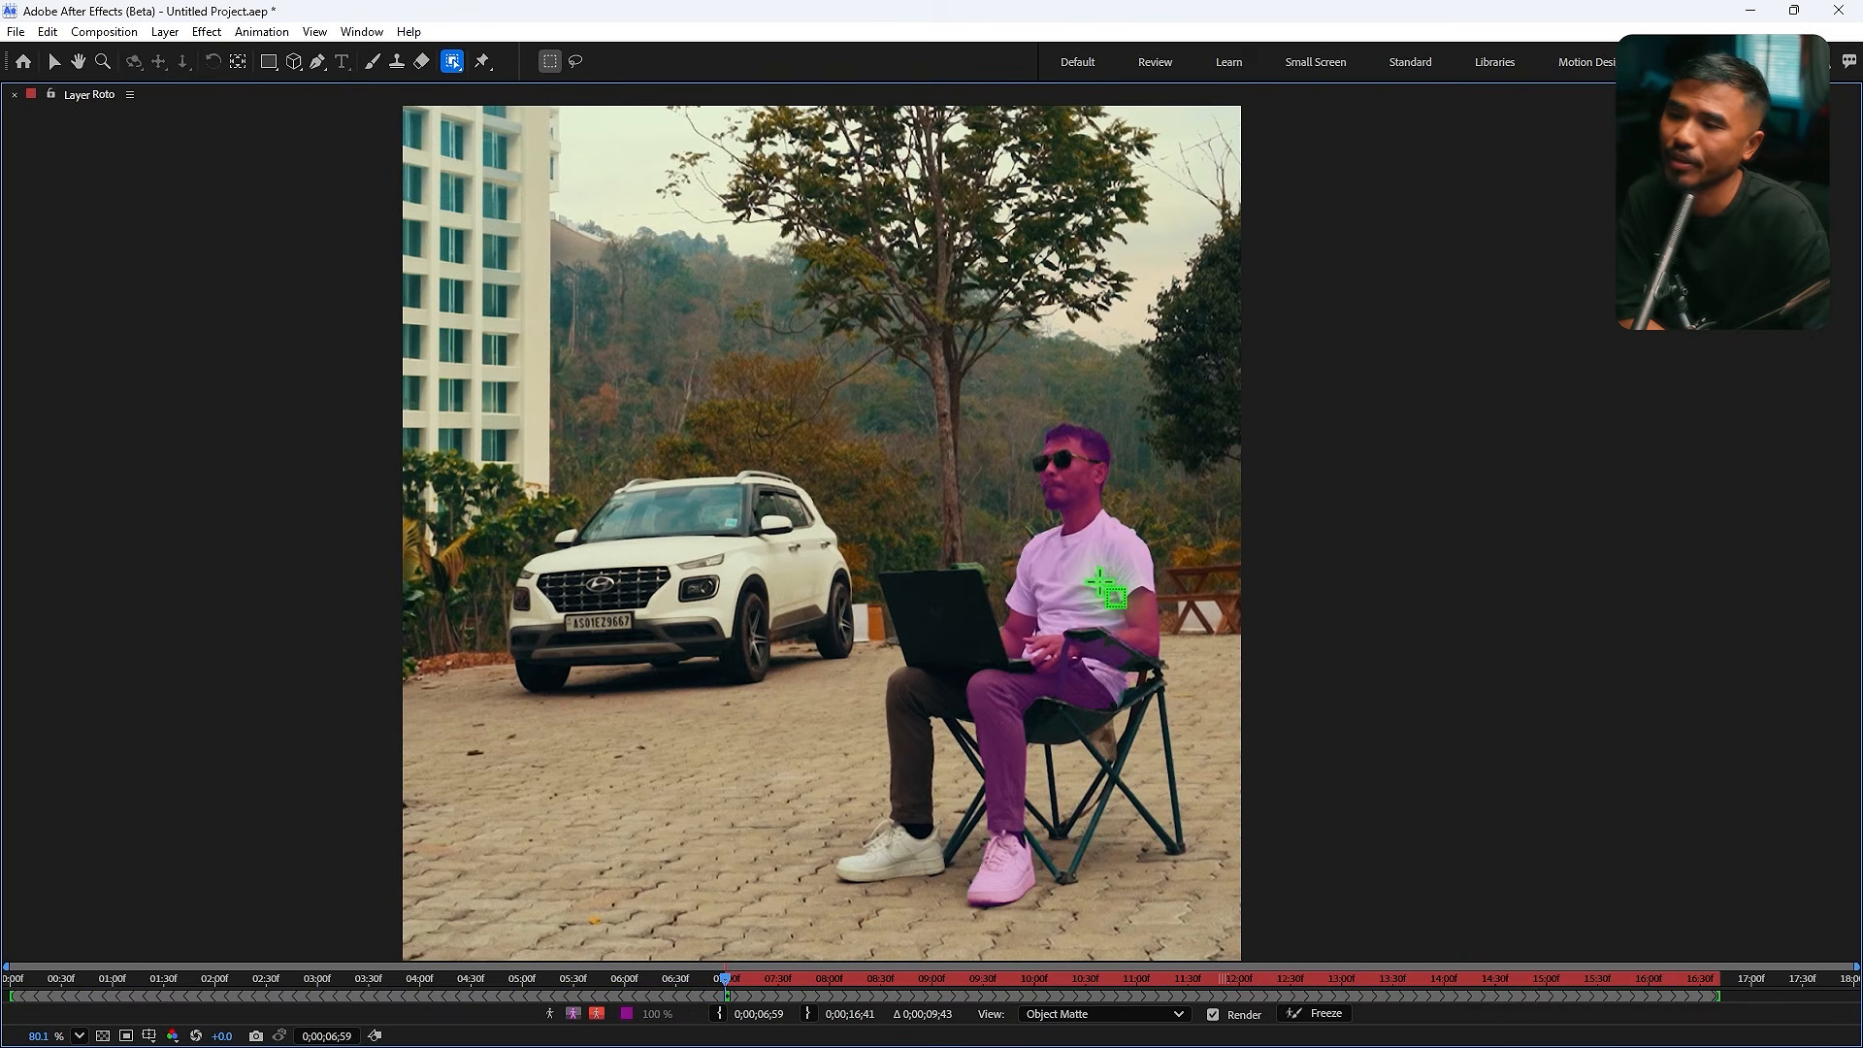
pyautogui.click(452, 61)
pyautogui.click(564, 102)
pyautogui.scroll(6, 1063, 514)
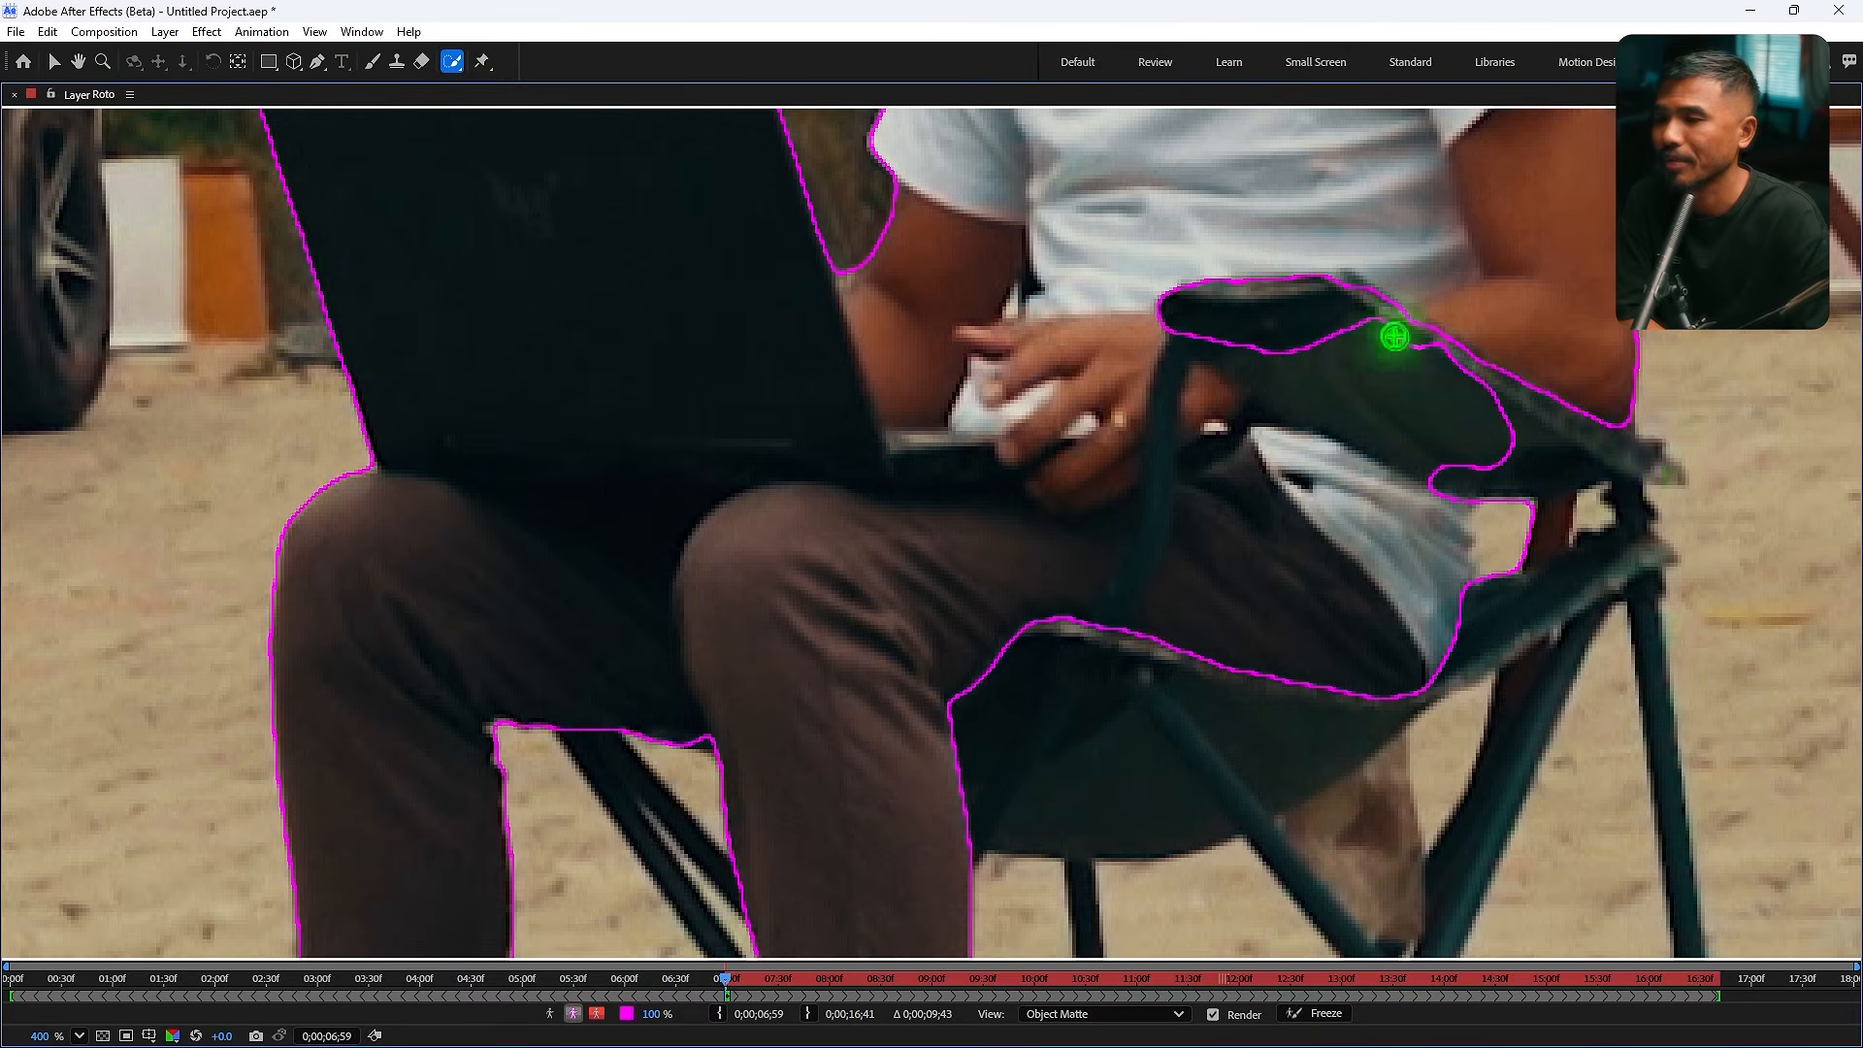
pyautogui.moveTo(1397, 333); pyautogui.dragTo(1301, 258)
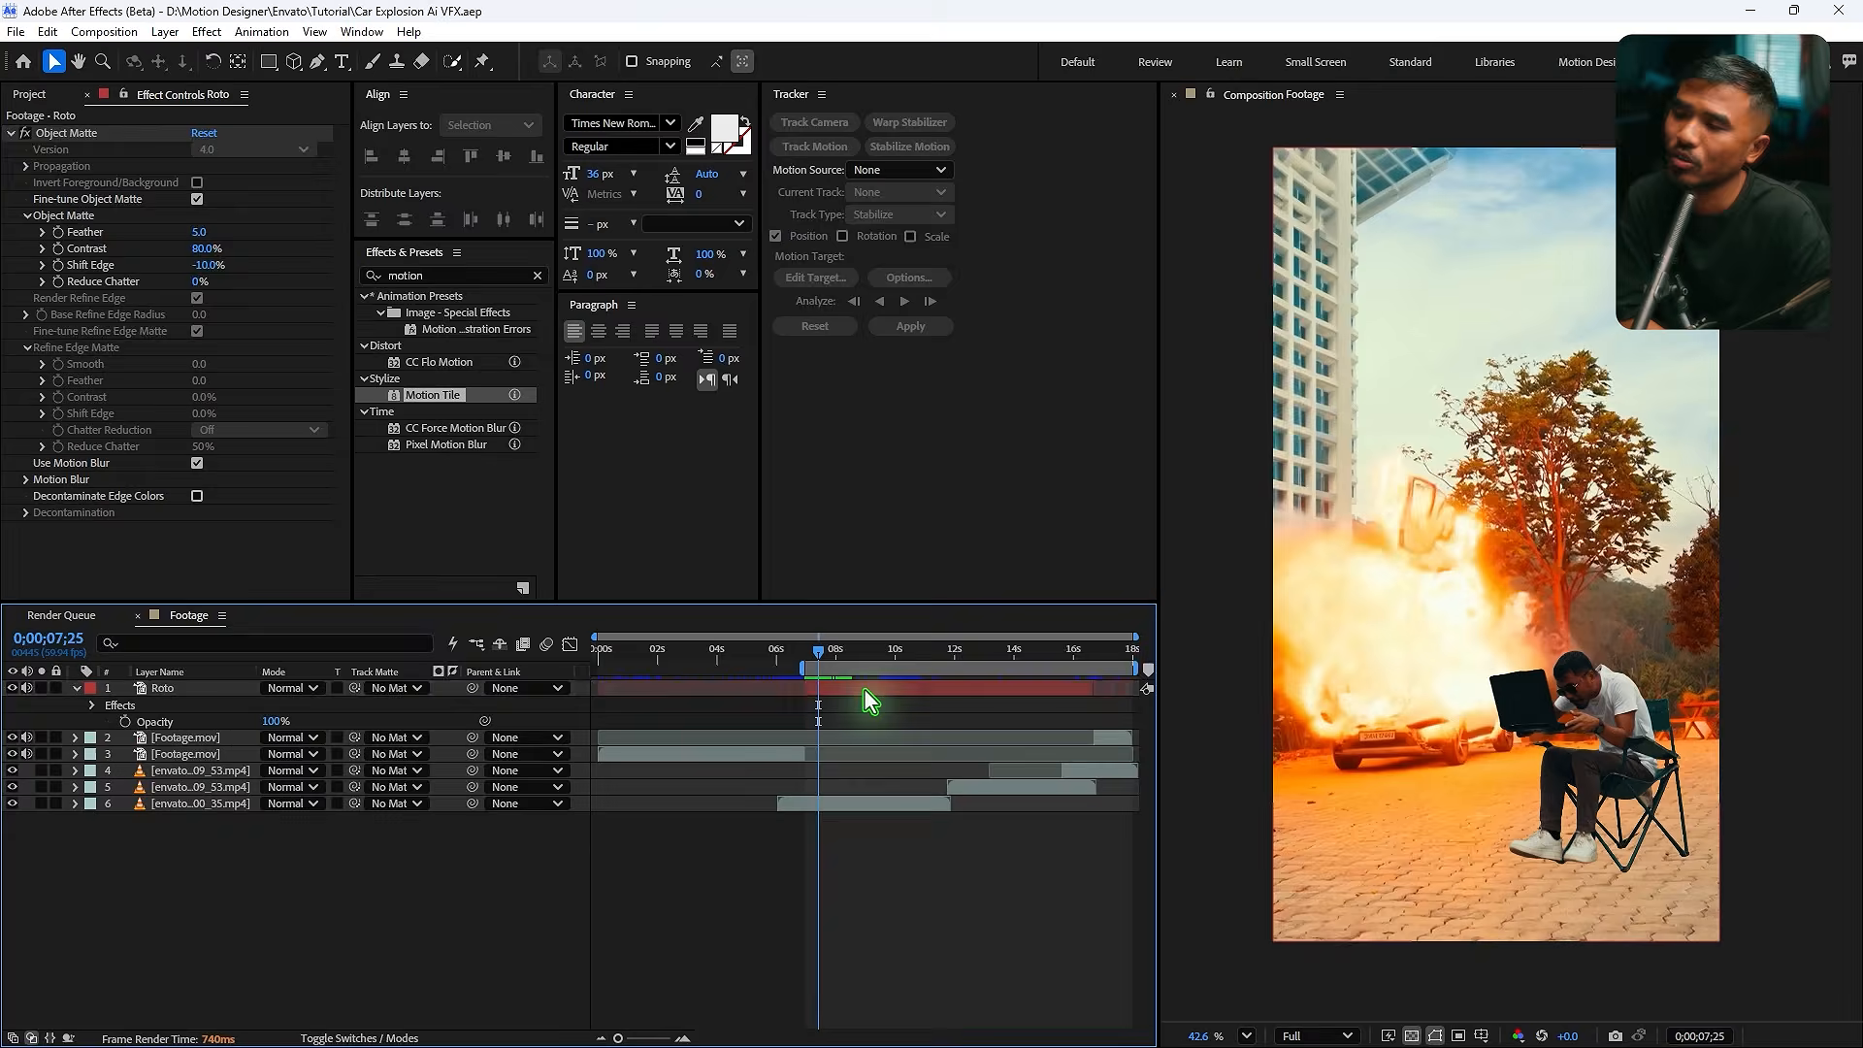
# - Pre-compose the Roto layer, moving all attributes into the new composition
pyautogui.hotkey('ctrl', 'shift', 'c')
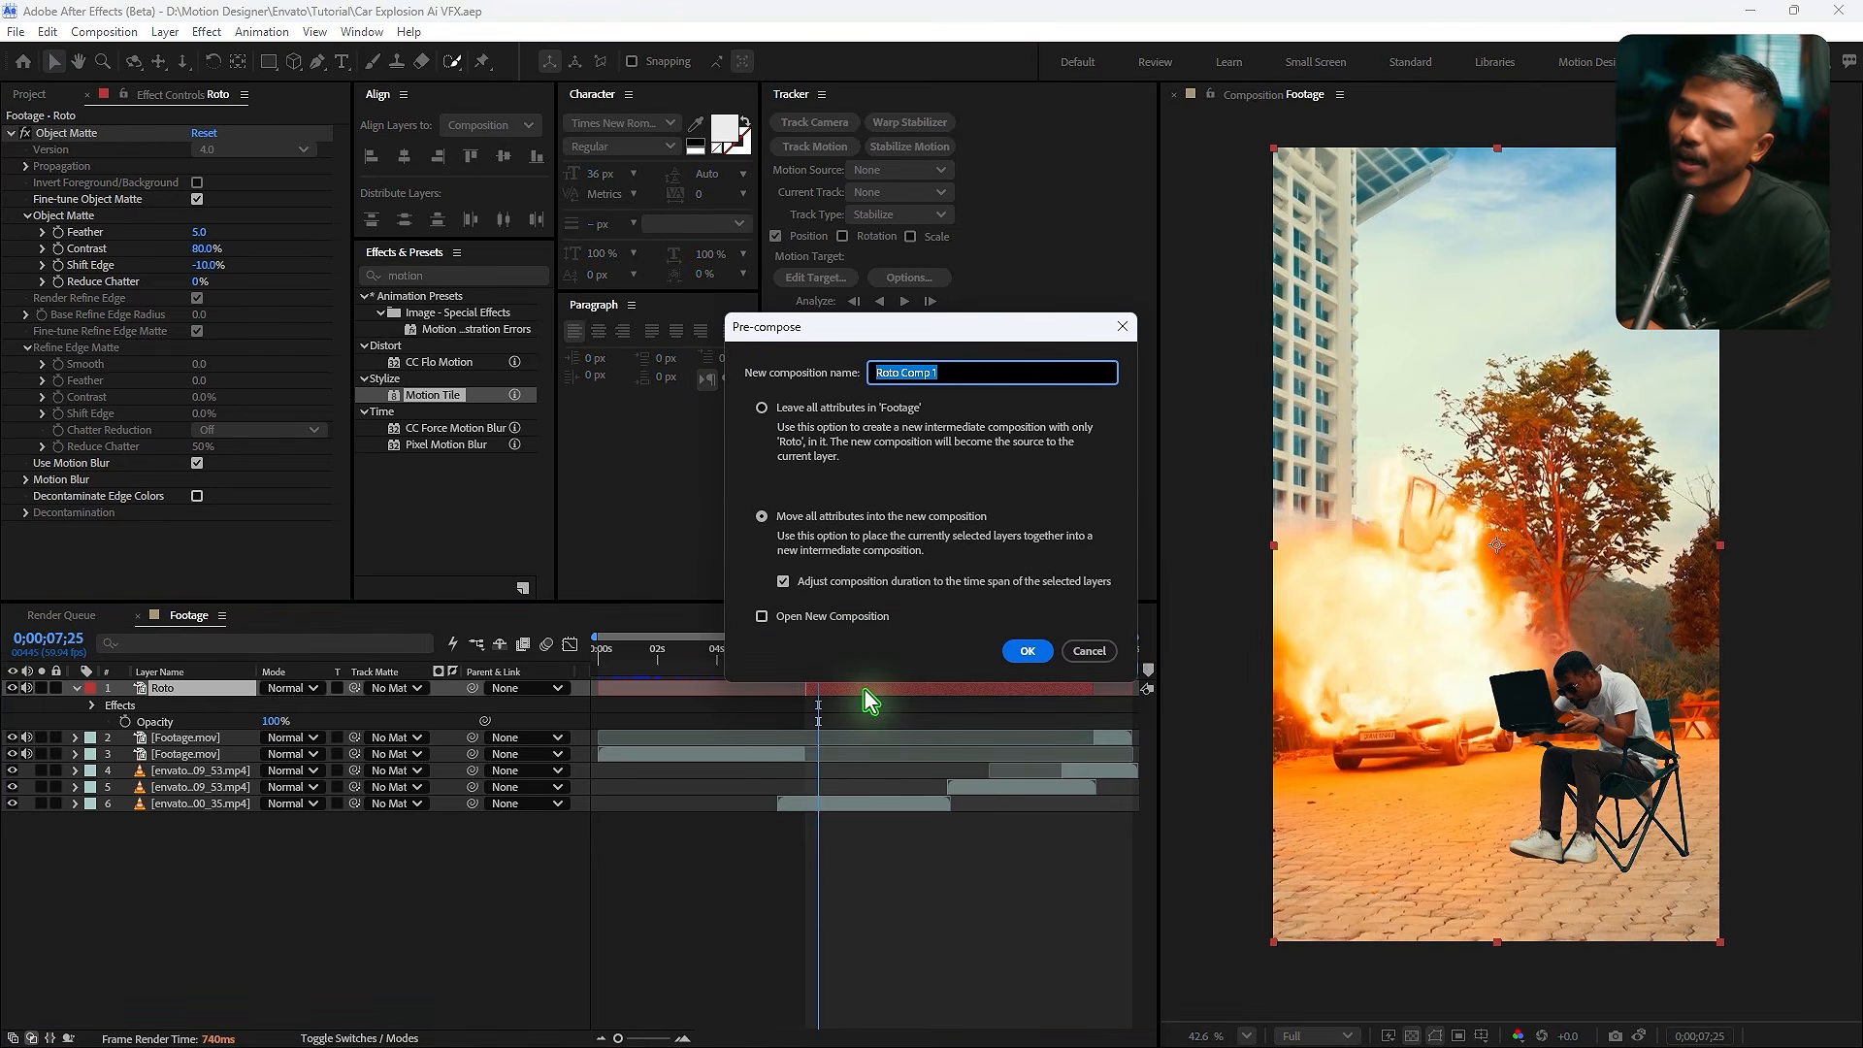
pyautogui.click(1027, 651)
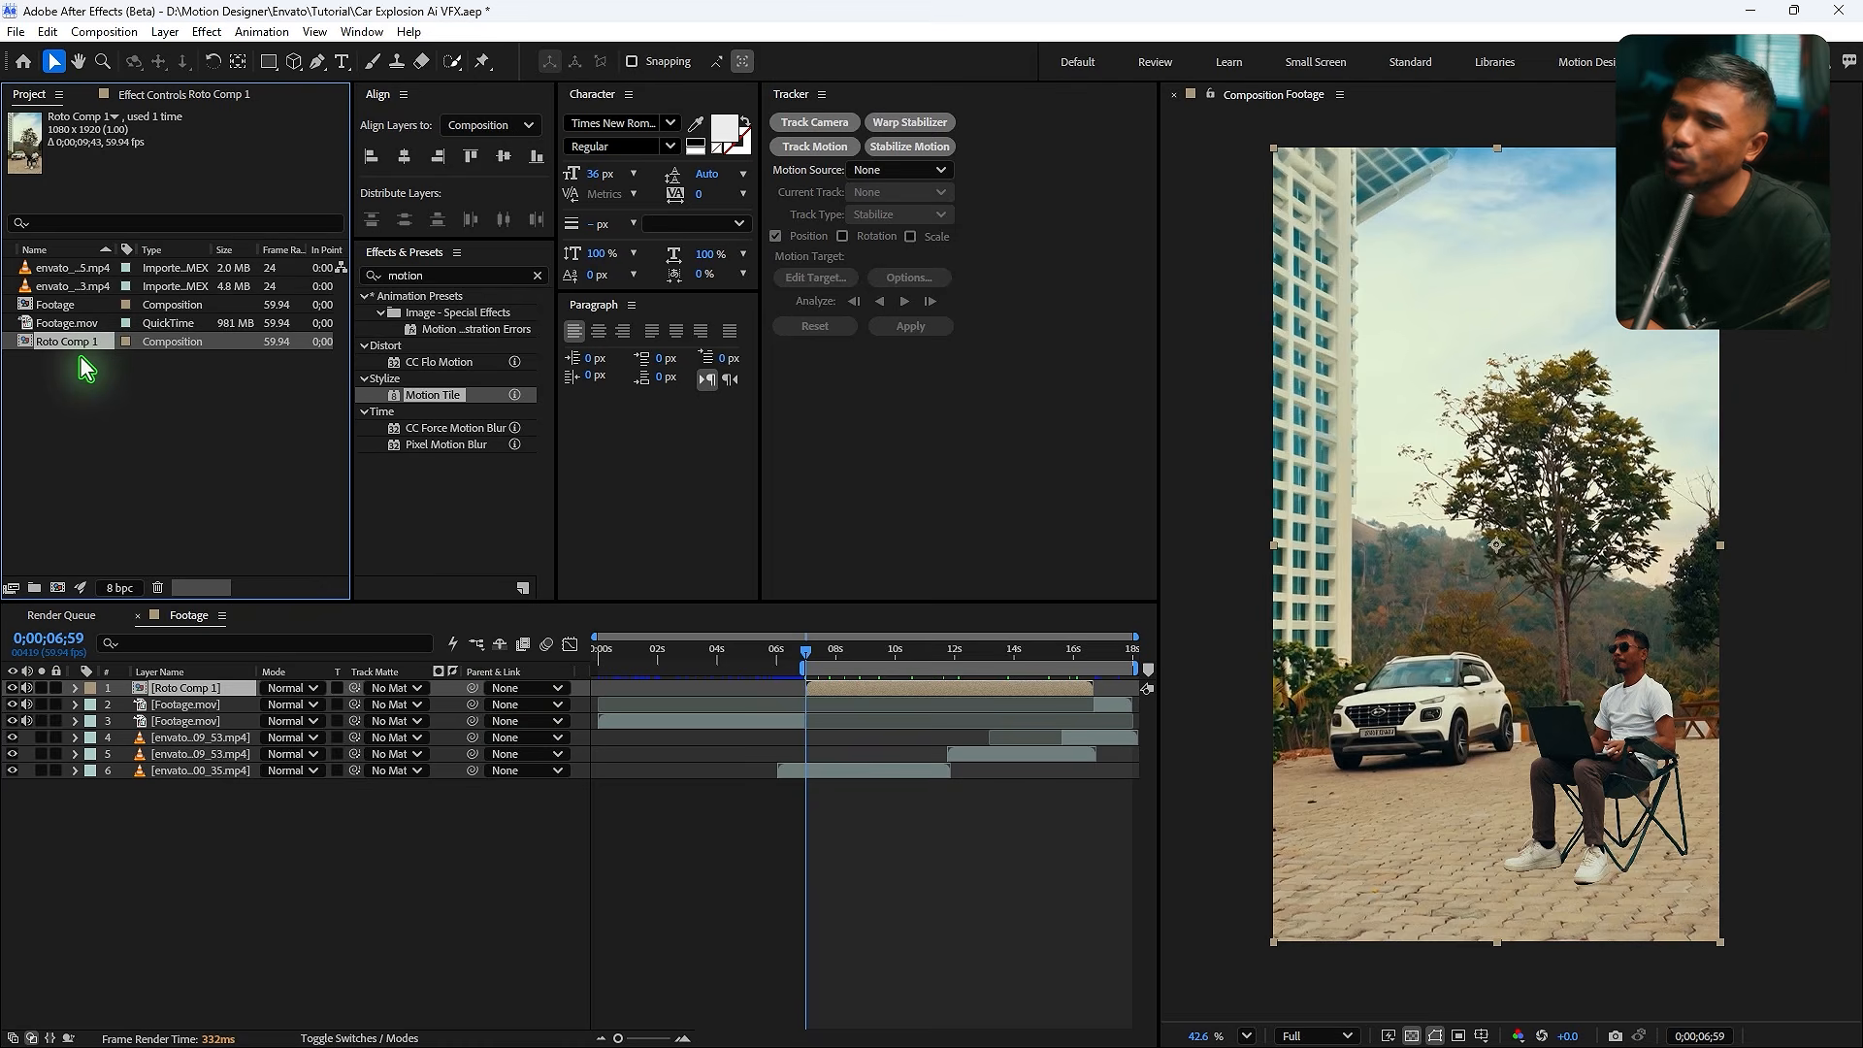
# - Duplicate the roto pre-comp as a comp named Shadow and delete the roto effect from its layer
pyautogui.hotkey('ctrl', 'd')
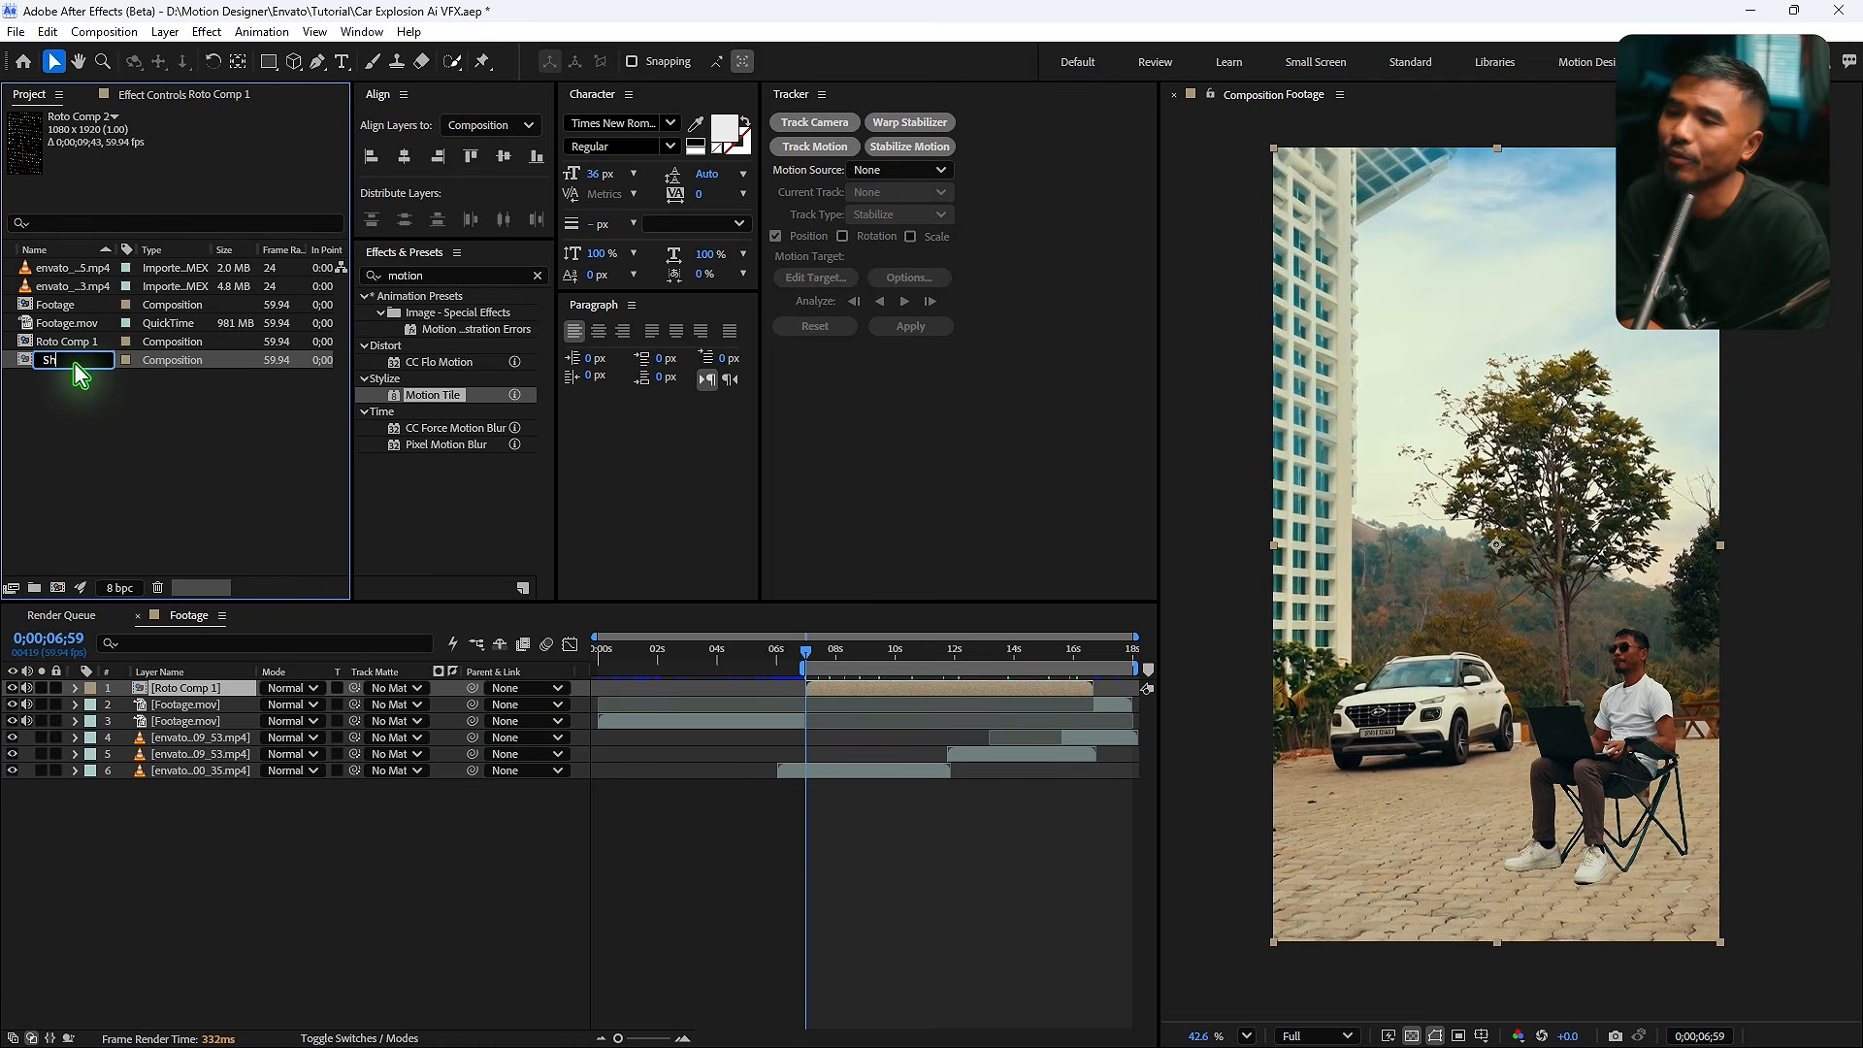
pyautogui.doubleClick(75, 363)
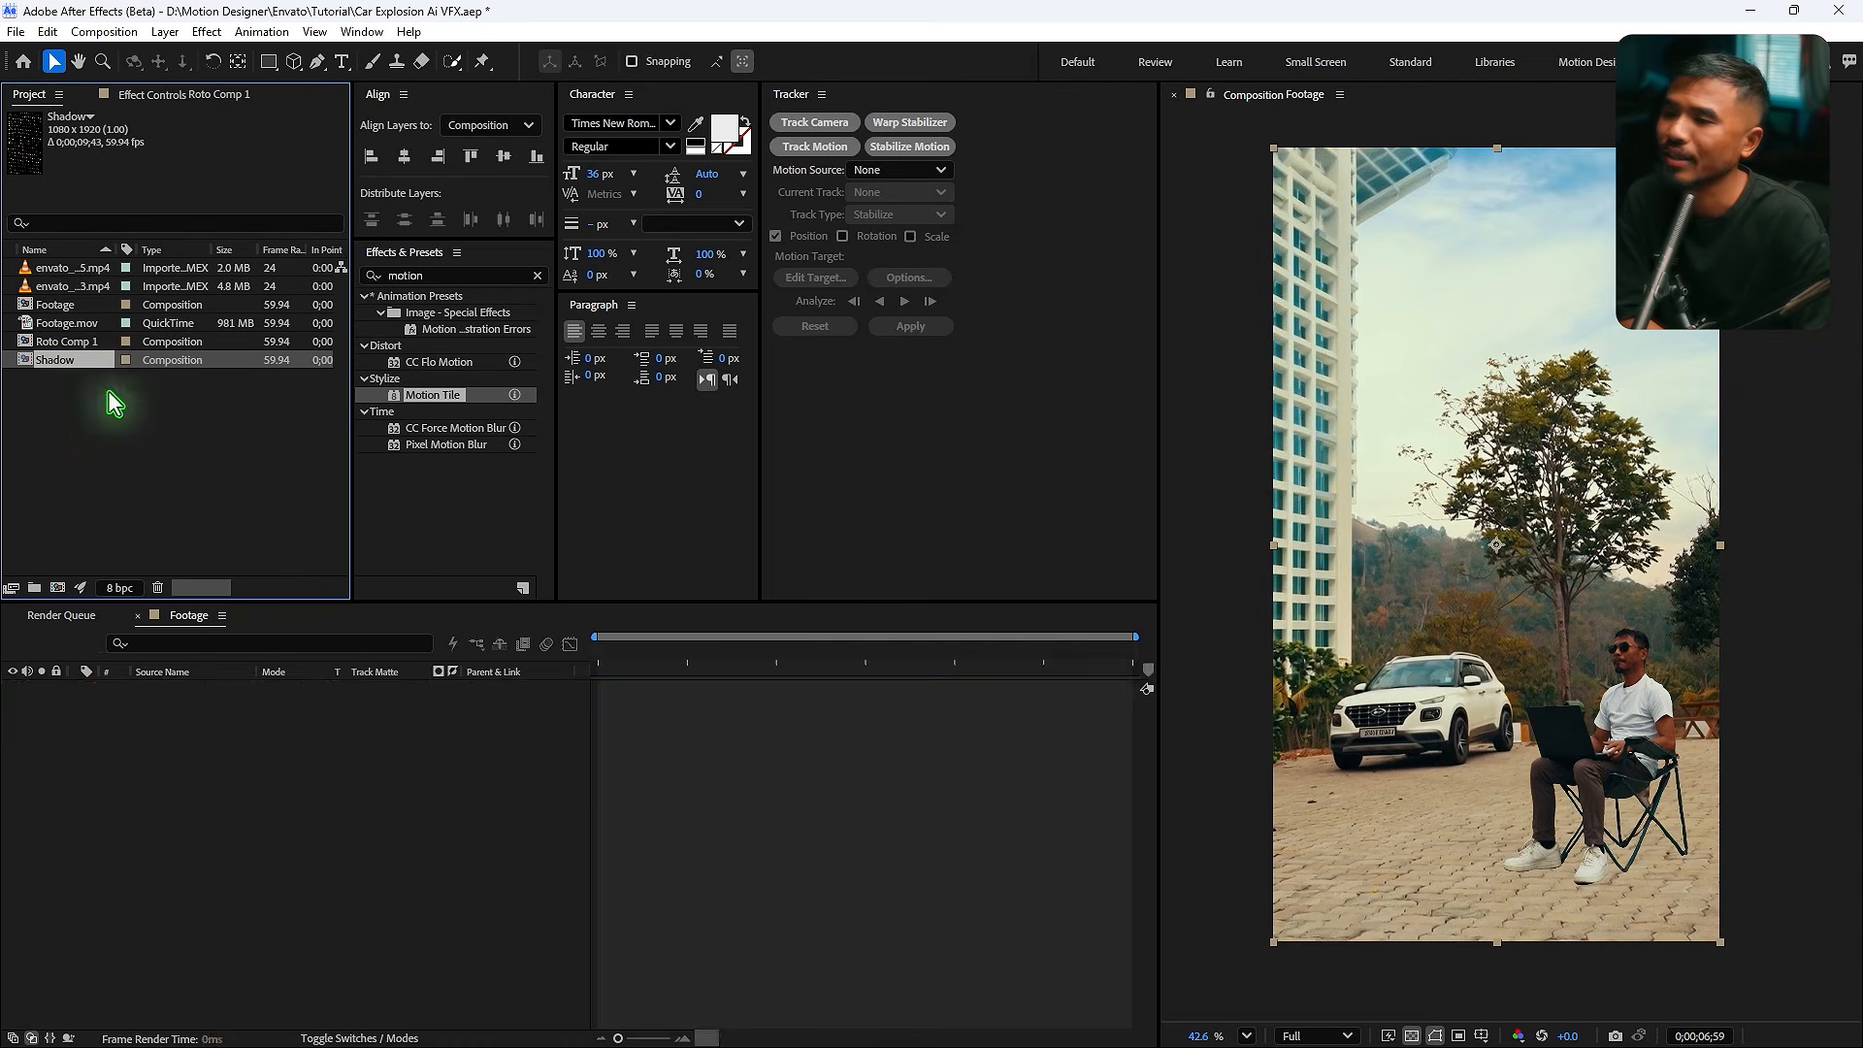
pyautogui.click(164, 94)
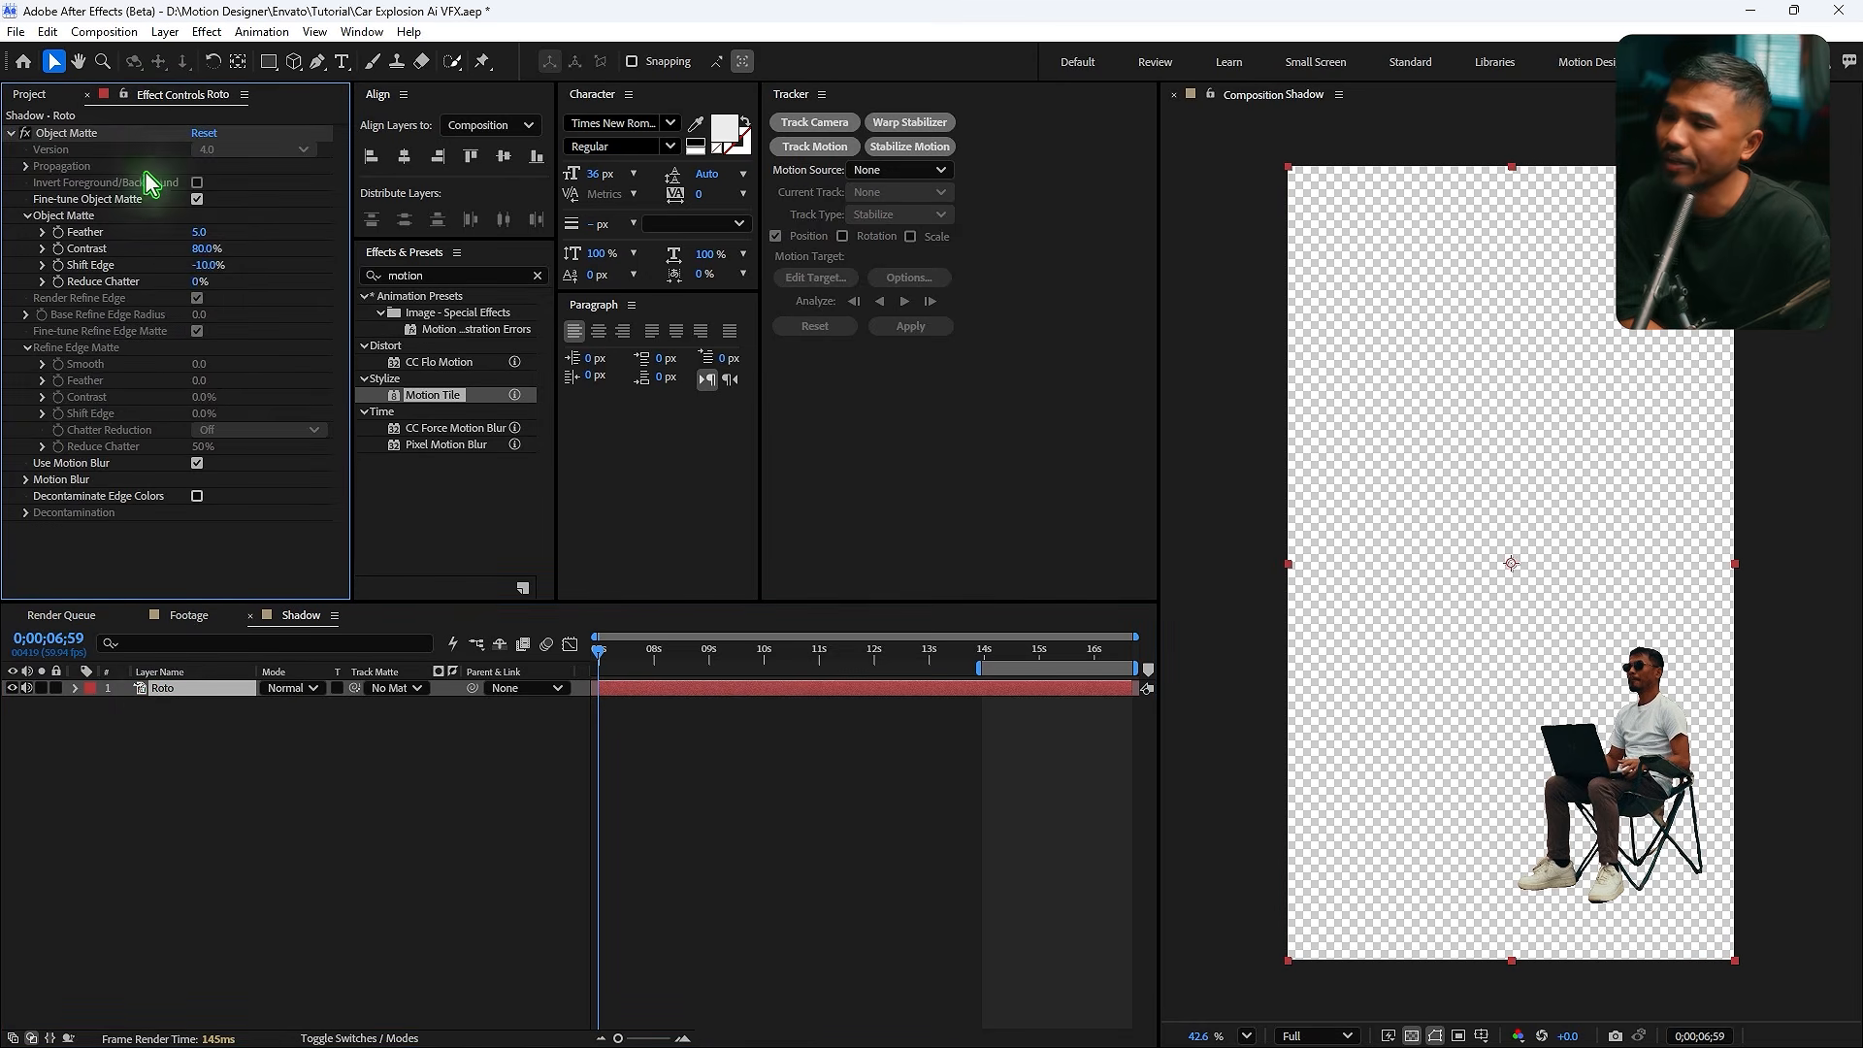
pyautogui.press('Delete')
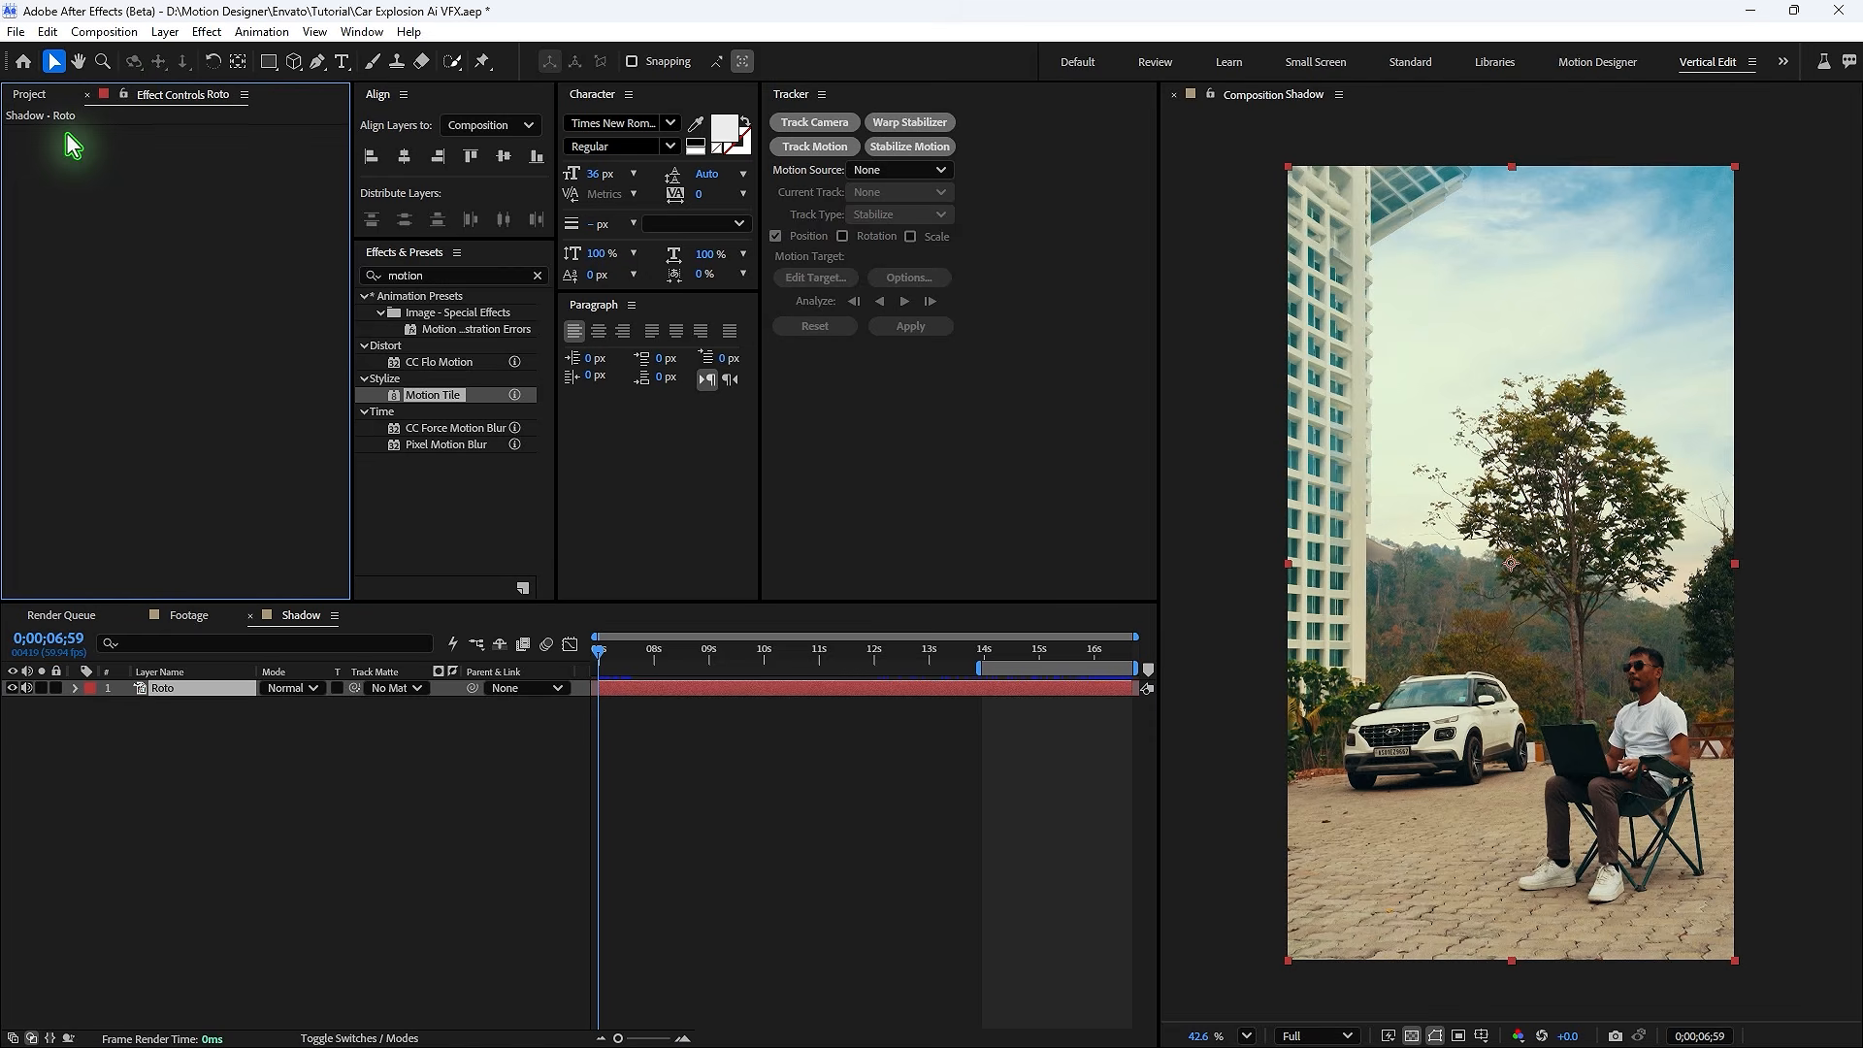
# - Place the Shadow comp in the Footage timeline under the roto pre-comp, starting at about 6;59
pyautogui.click(248, 616)
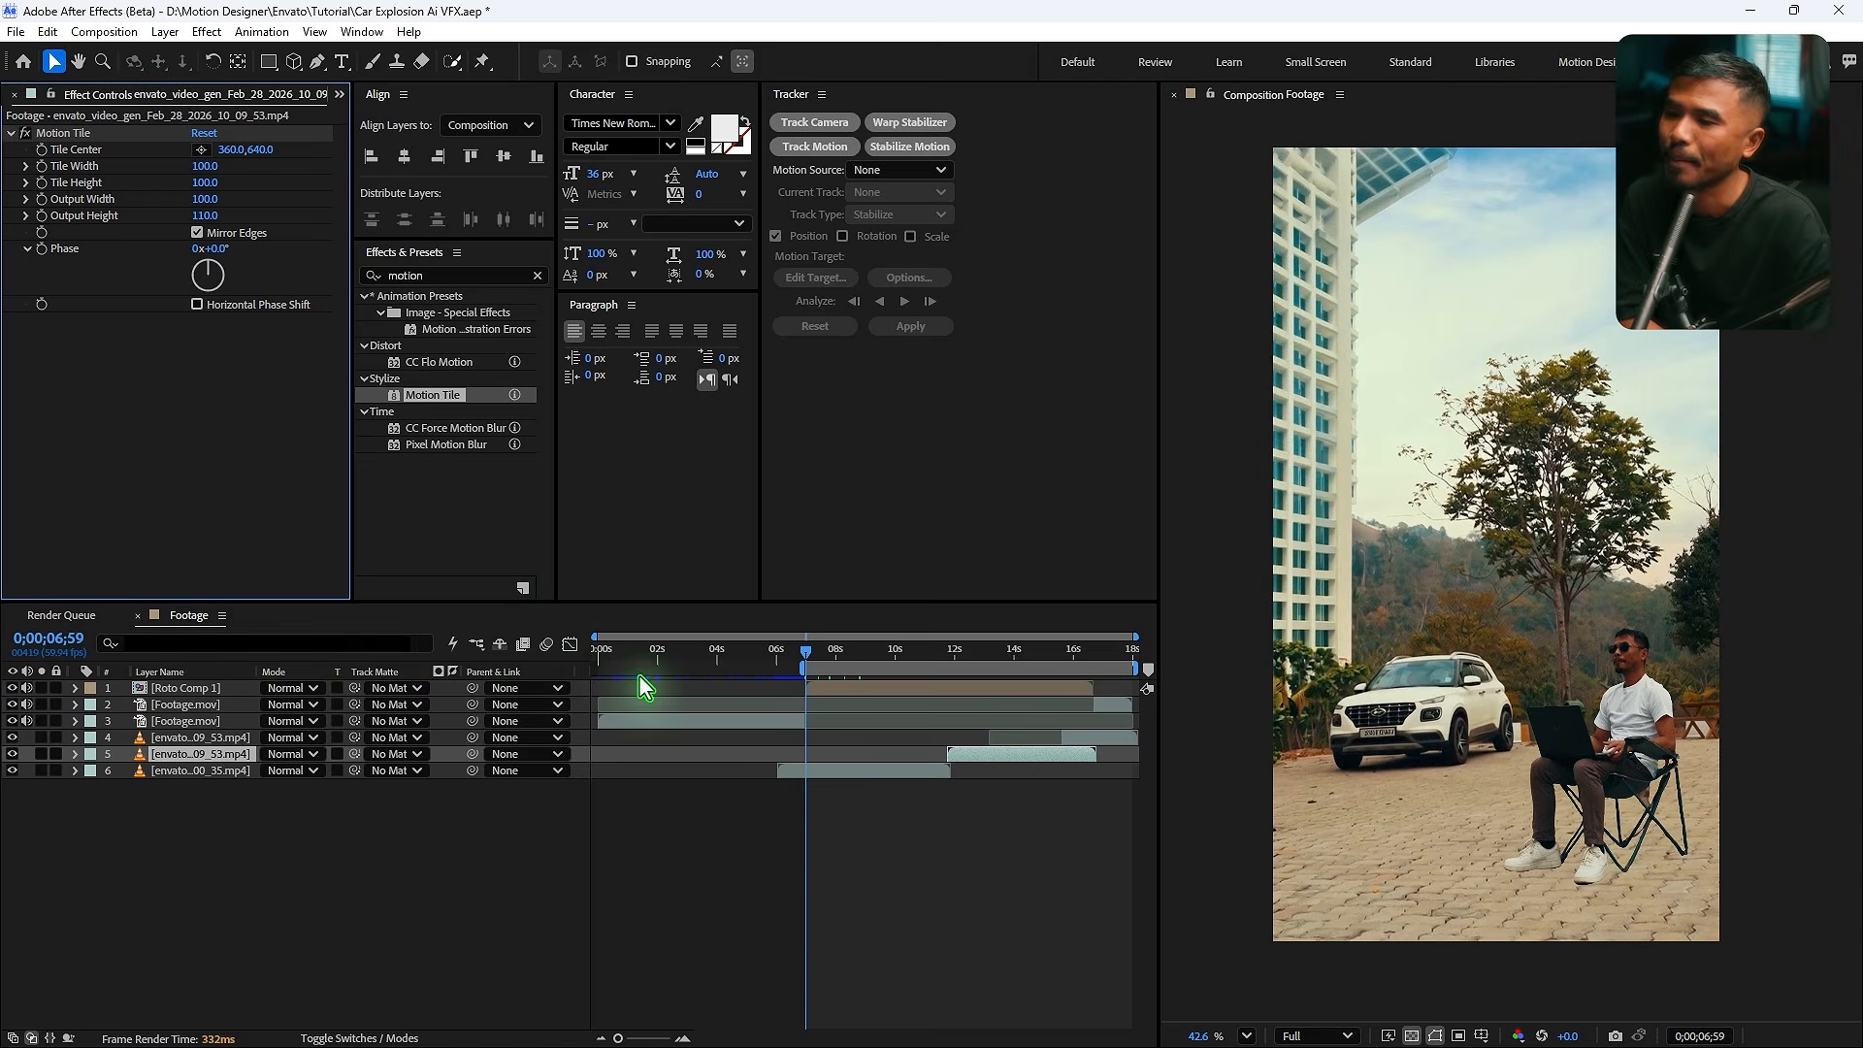
pyautogui.moveTo(55, 360); pyautogui.dragTo(204, 697)
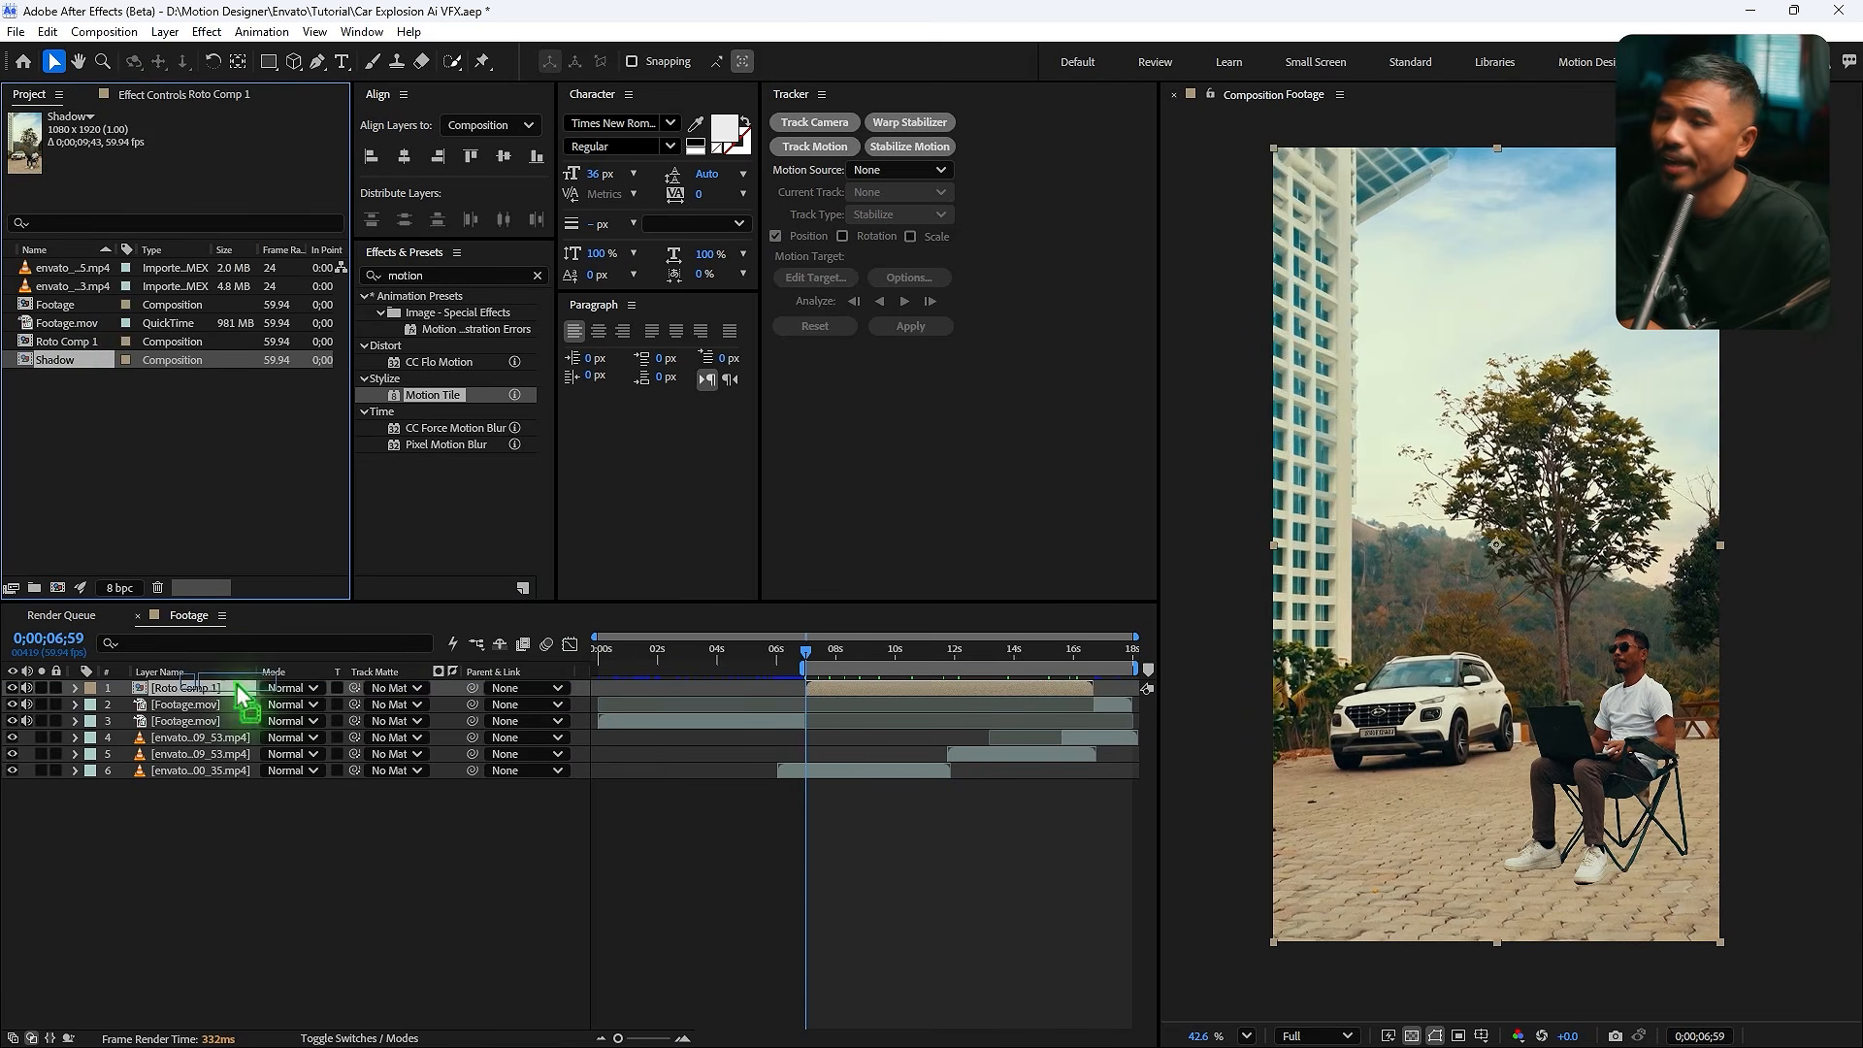
pyautogui.moveTo(666, 720); pyautogui.dragTo(861, 715)
pyautogui.press(';')
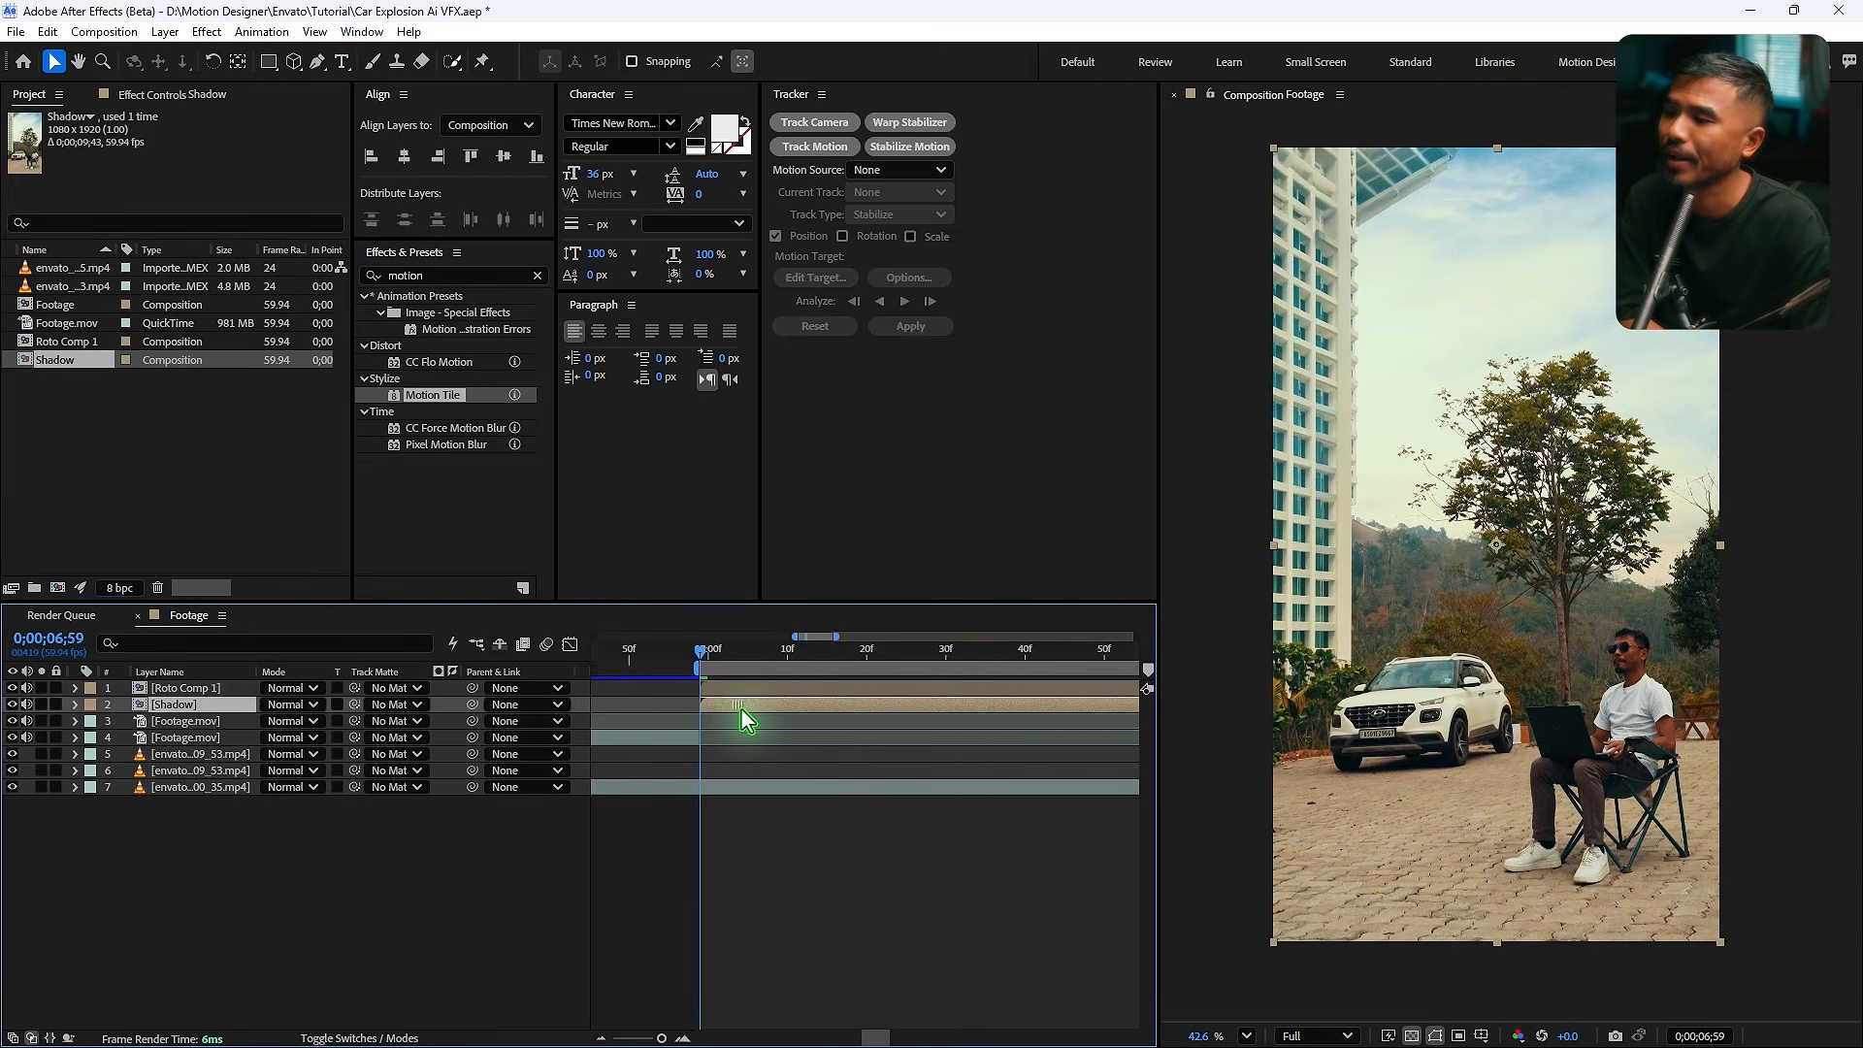
# - Set the Shadow layer's label color to Brown
pyautogui.click(90, 705)
pyautogui.click(213, 571)
pyautogui.click(89, 705)
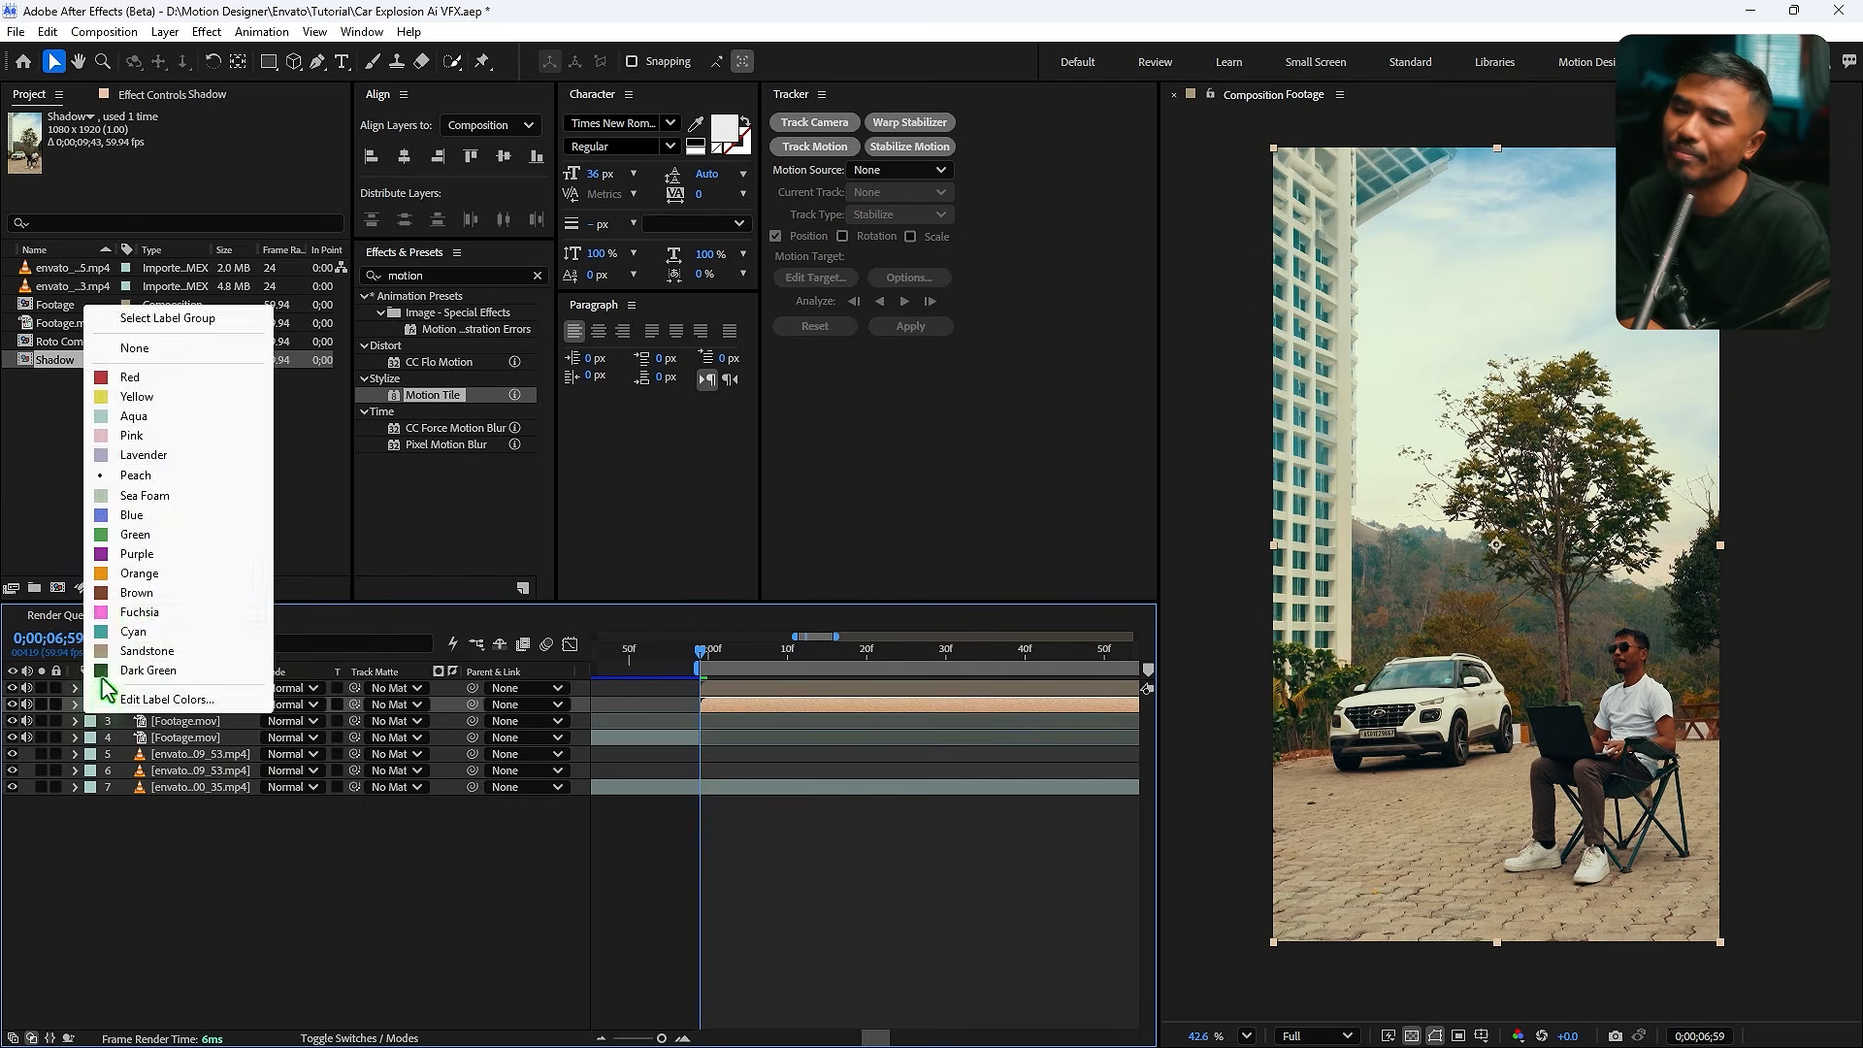
pyautogui.click(208, 592)
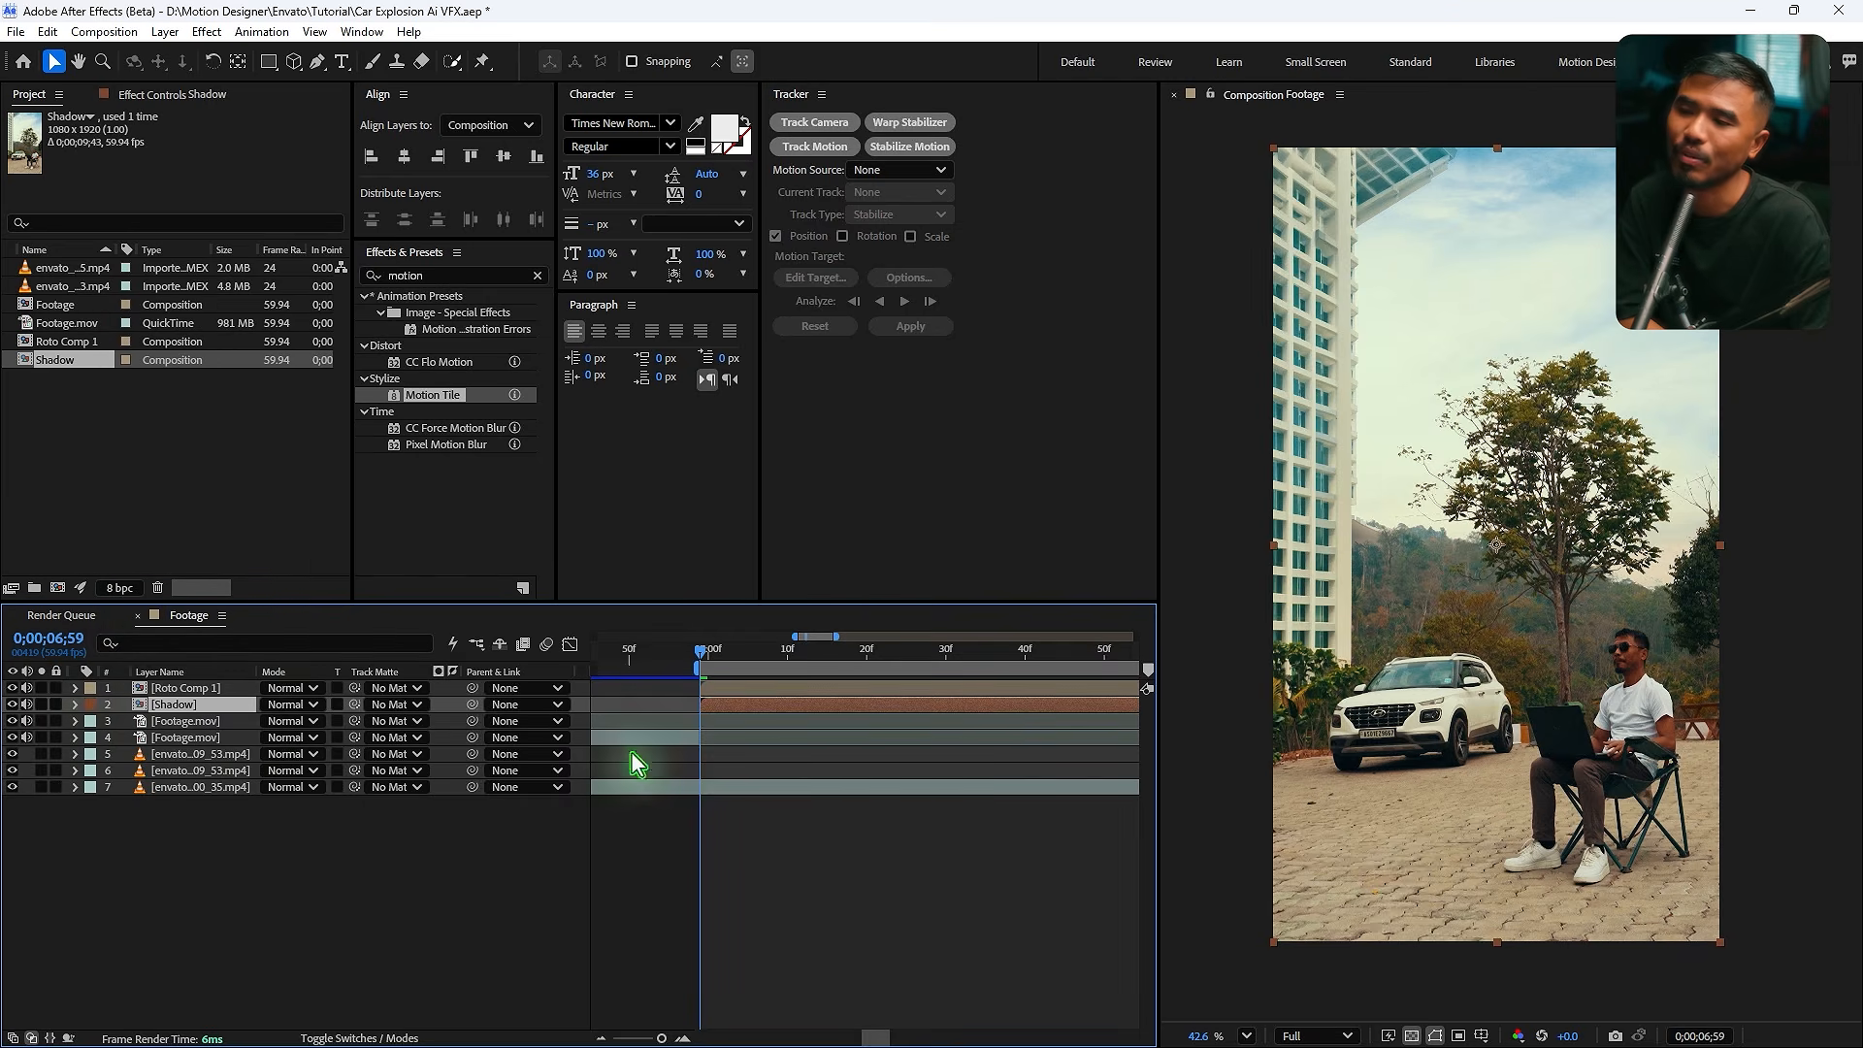
# - Draw a feathered rectangle mask on the Shadow layer around the ground below the man and reshape its corners
pyautogui.click(269, 64)
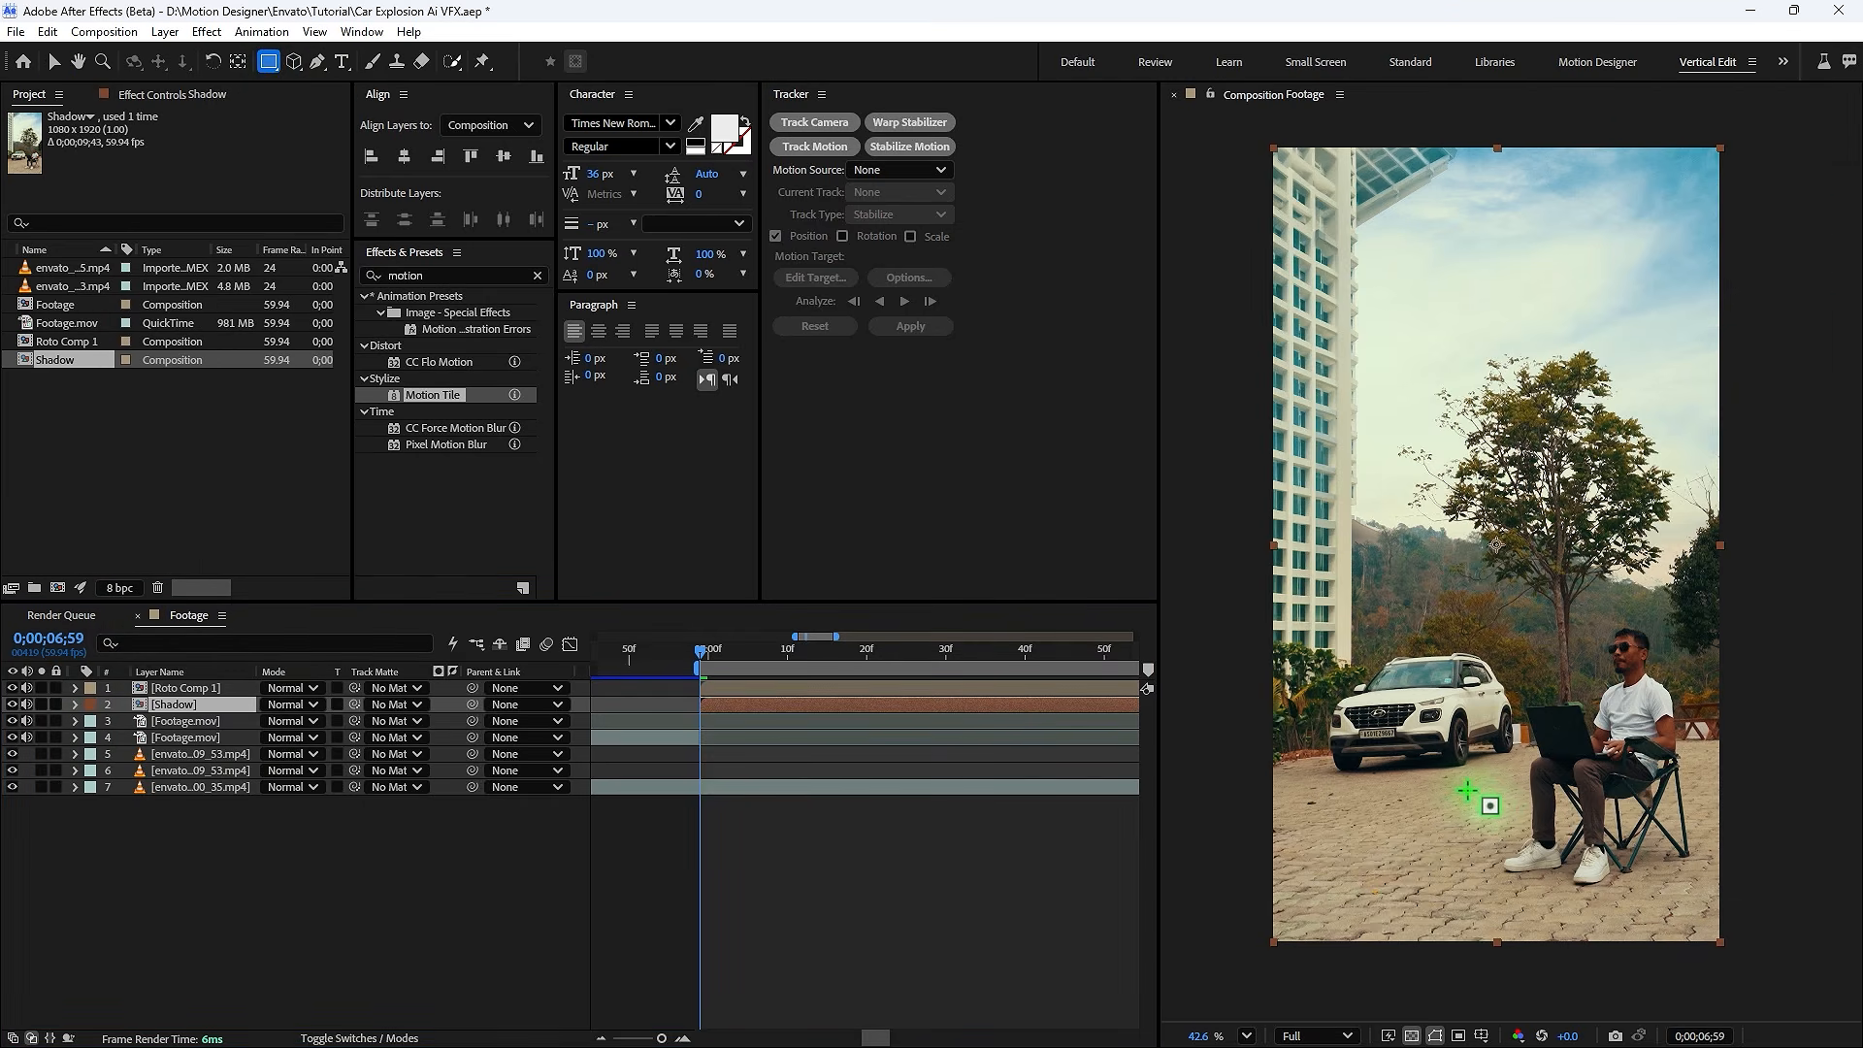
pyautogui.moveTo(1476, 788); pyautogui.dragTo(1788, 982)
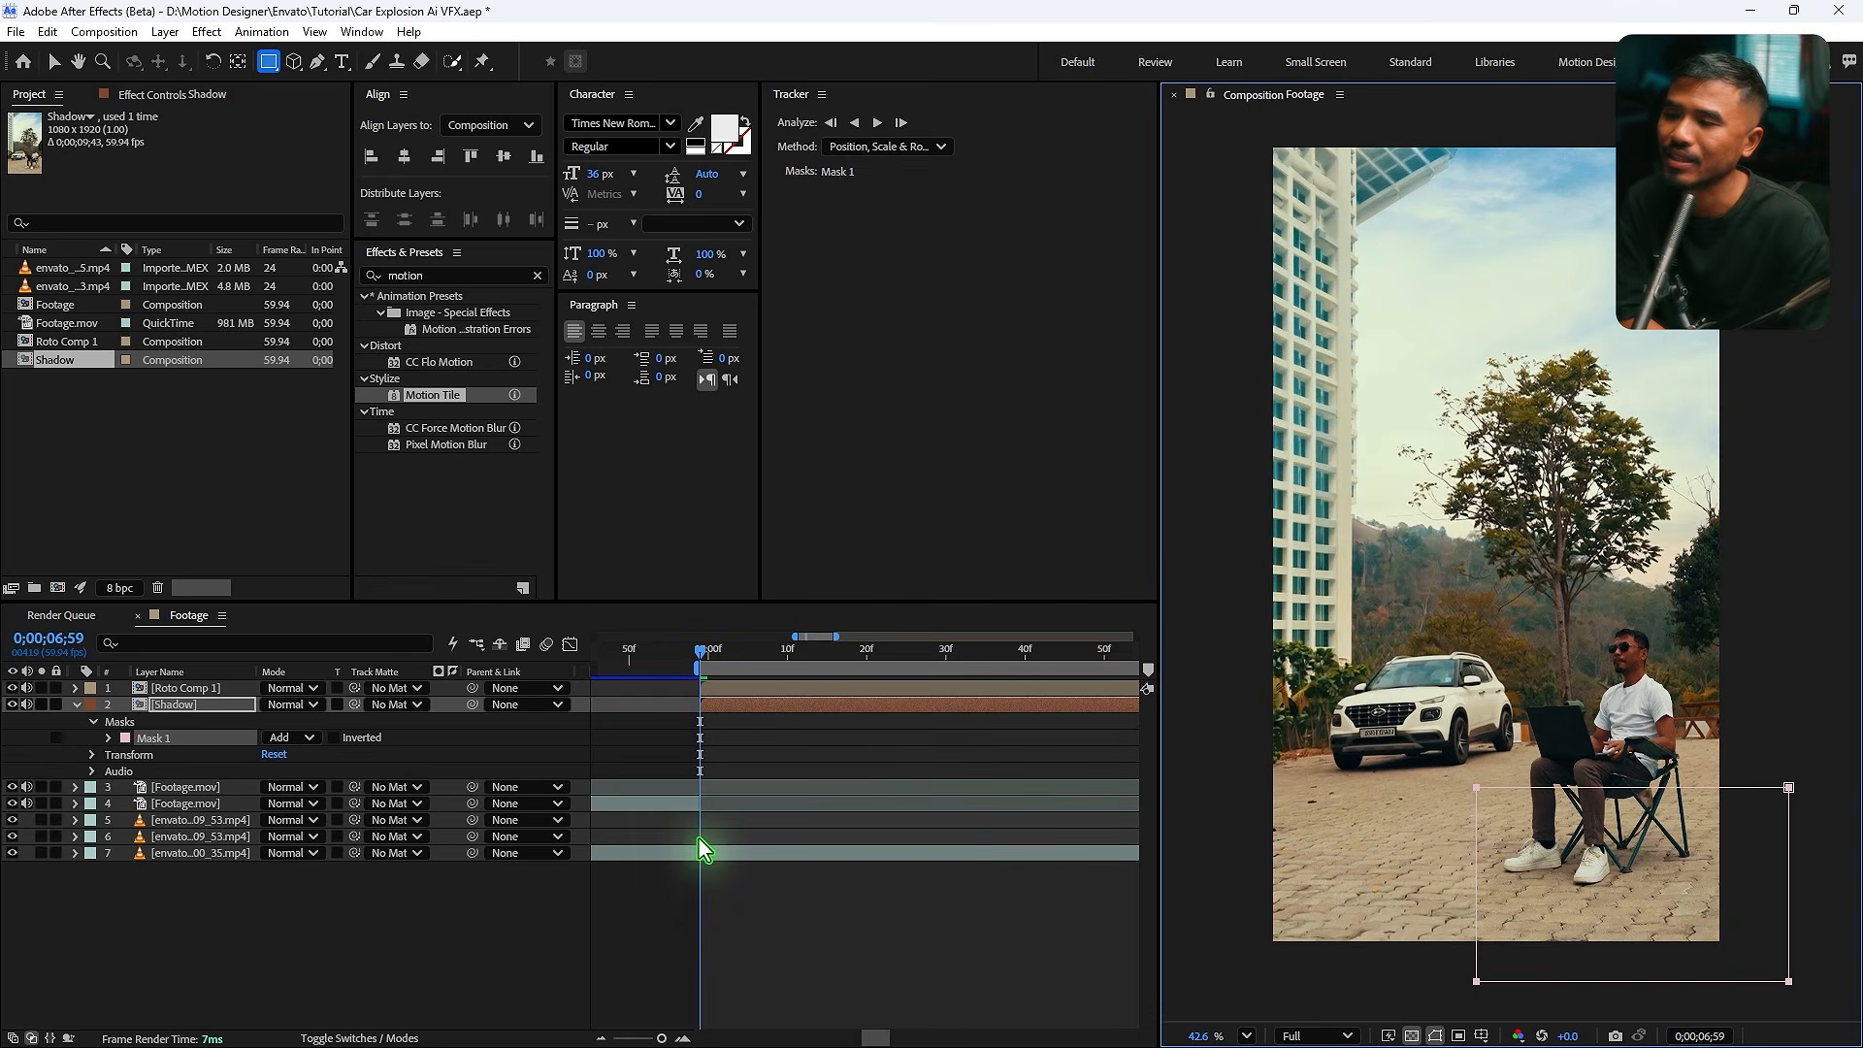
pyautogui.press('f')
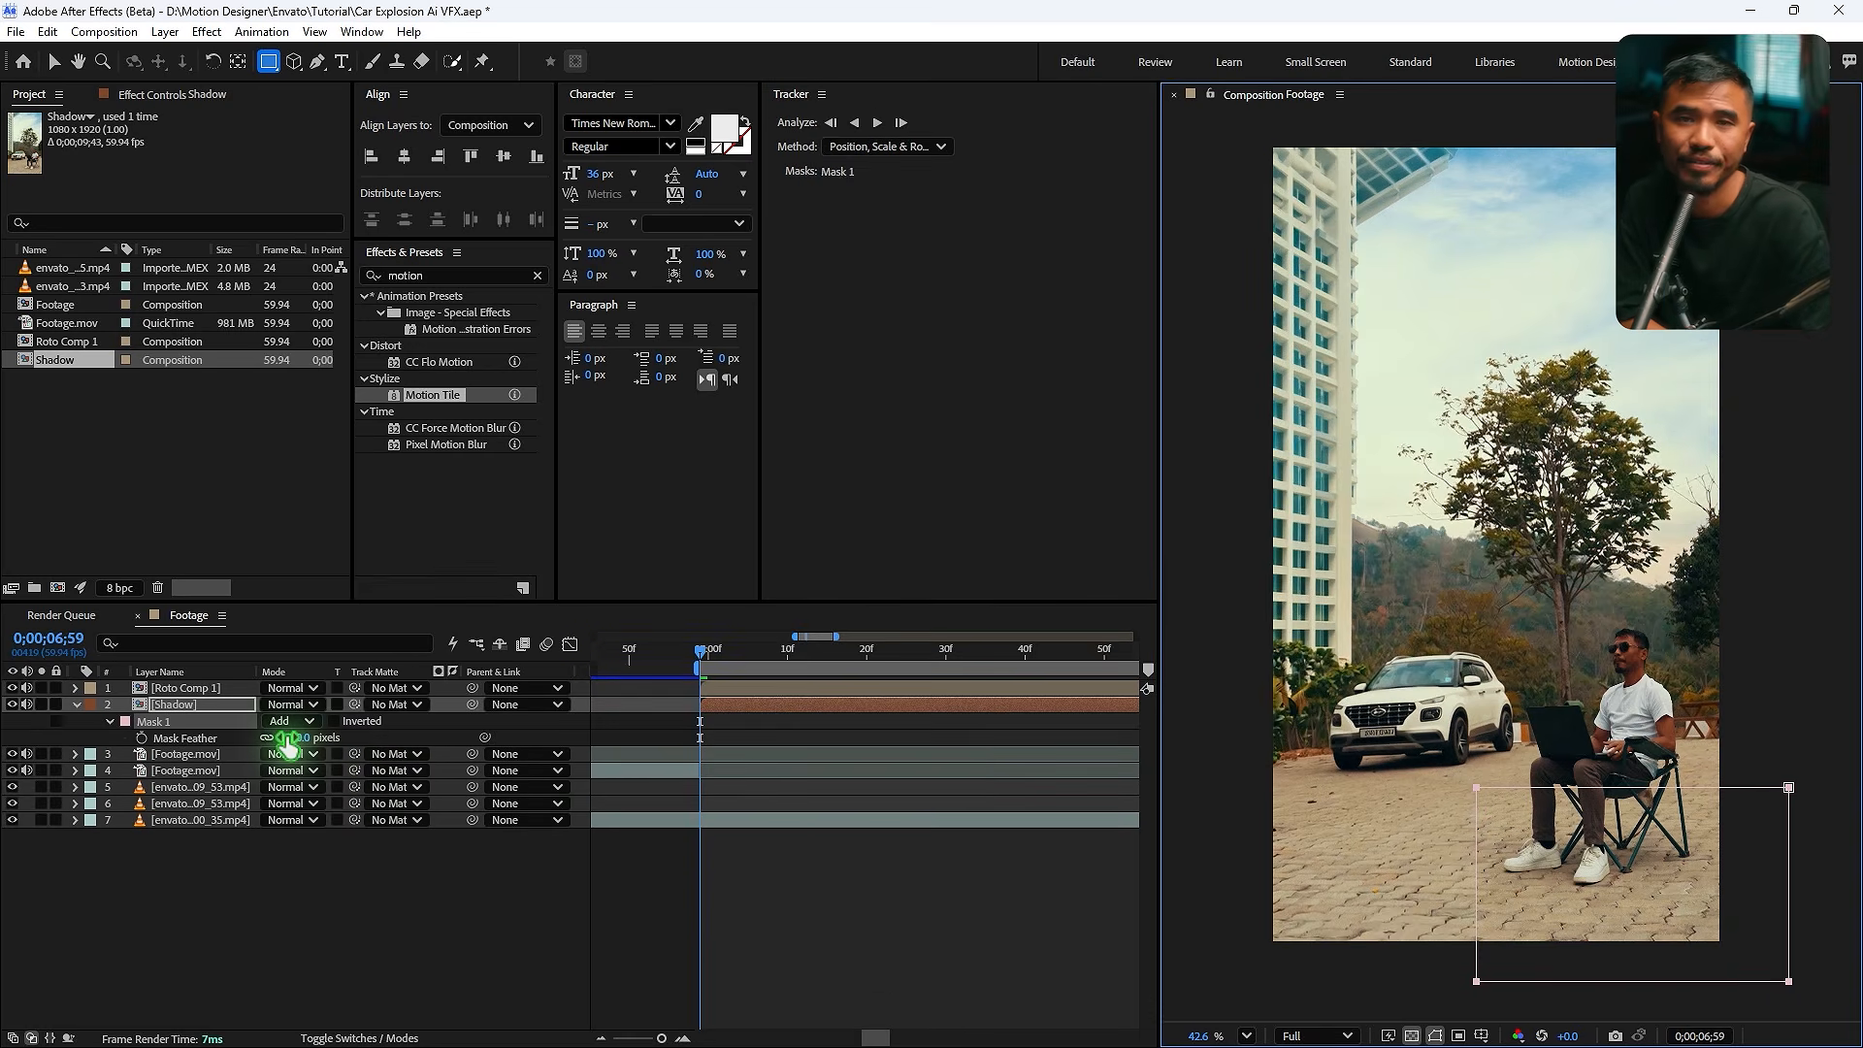
pyautogui.moveTo(288, 743); pyautogui.dragTo(365, 741)
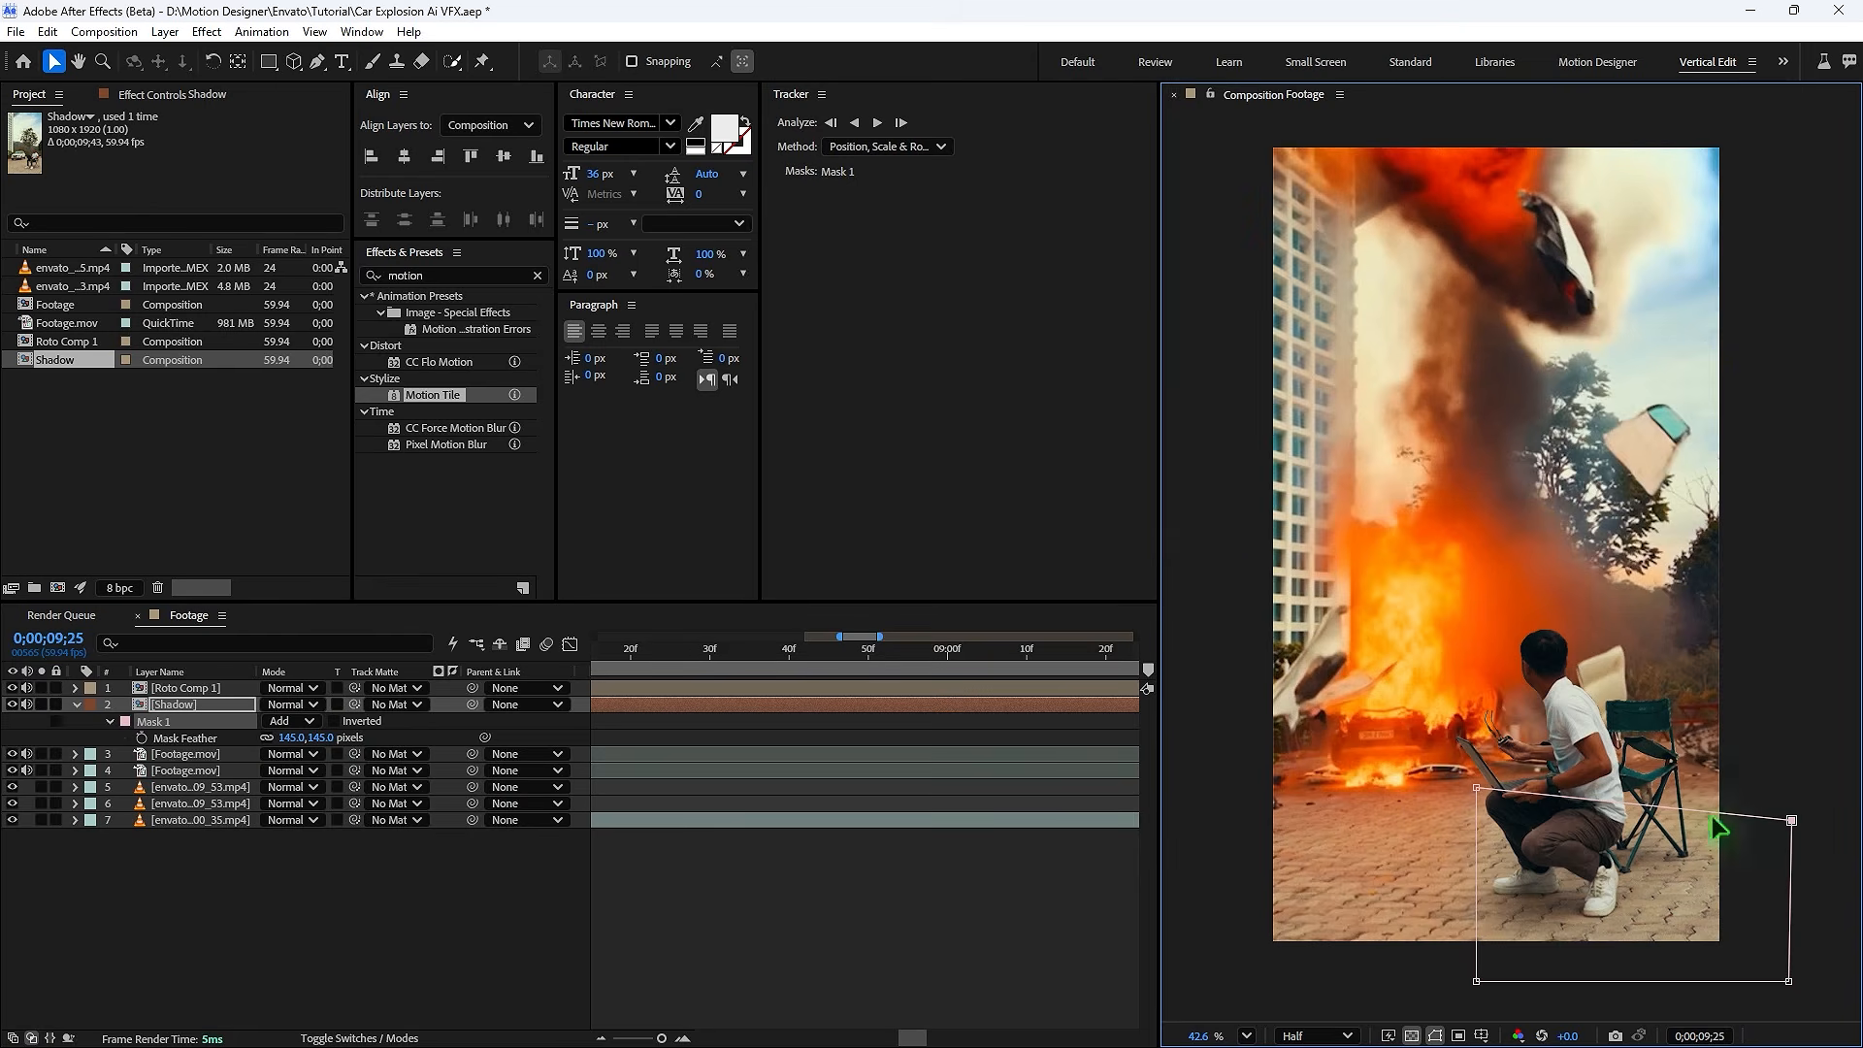
pyautogui.moveTo(1476, 820); pyautogui.dragTo(1342, 797)
pyautogui.moveTo(1488, 1021); pyautogui.dragTo(1207, 990)
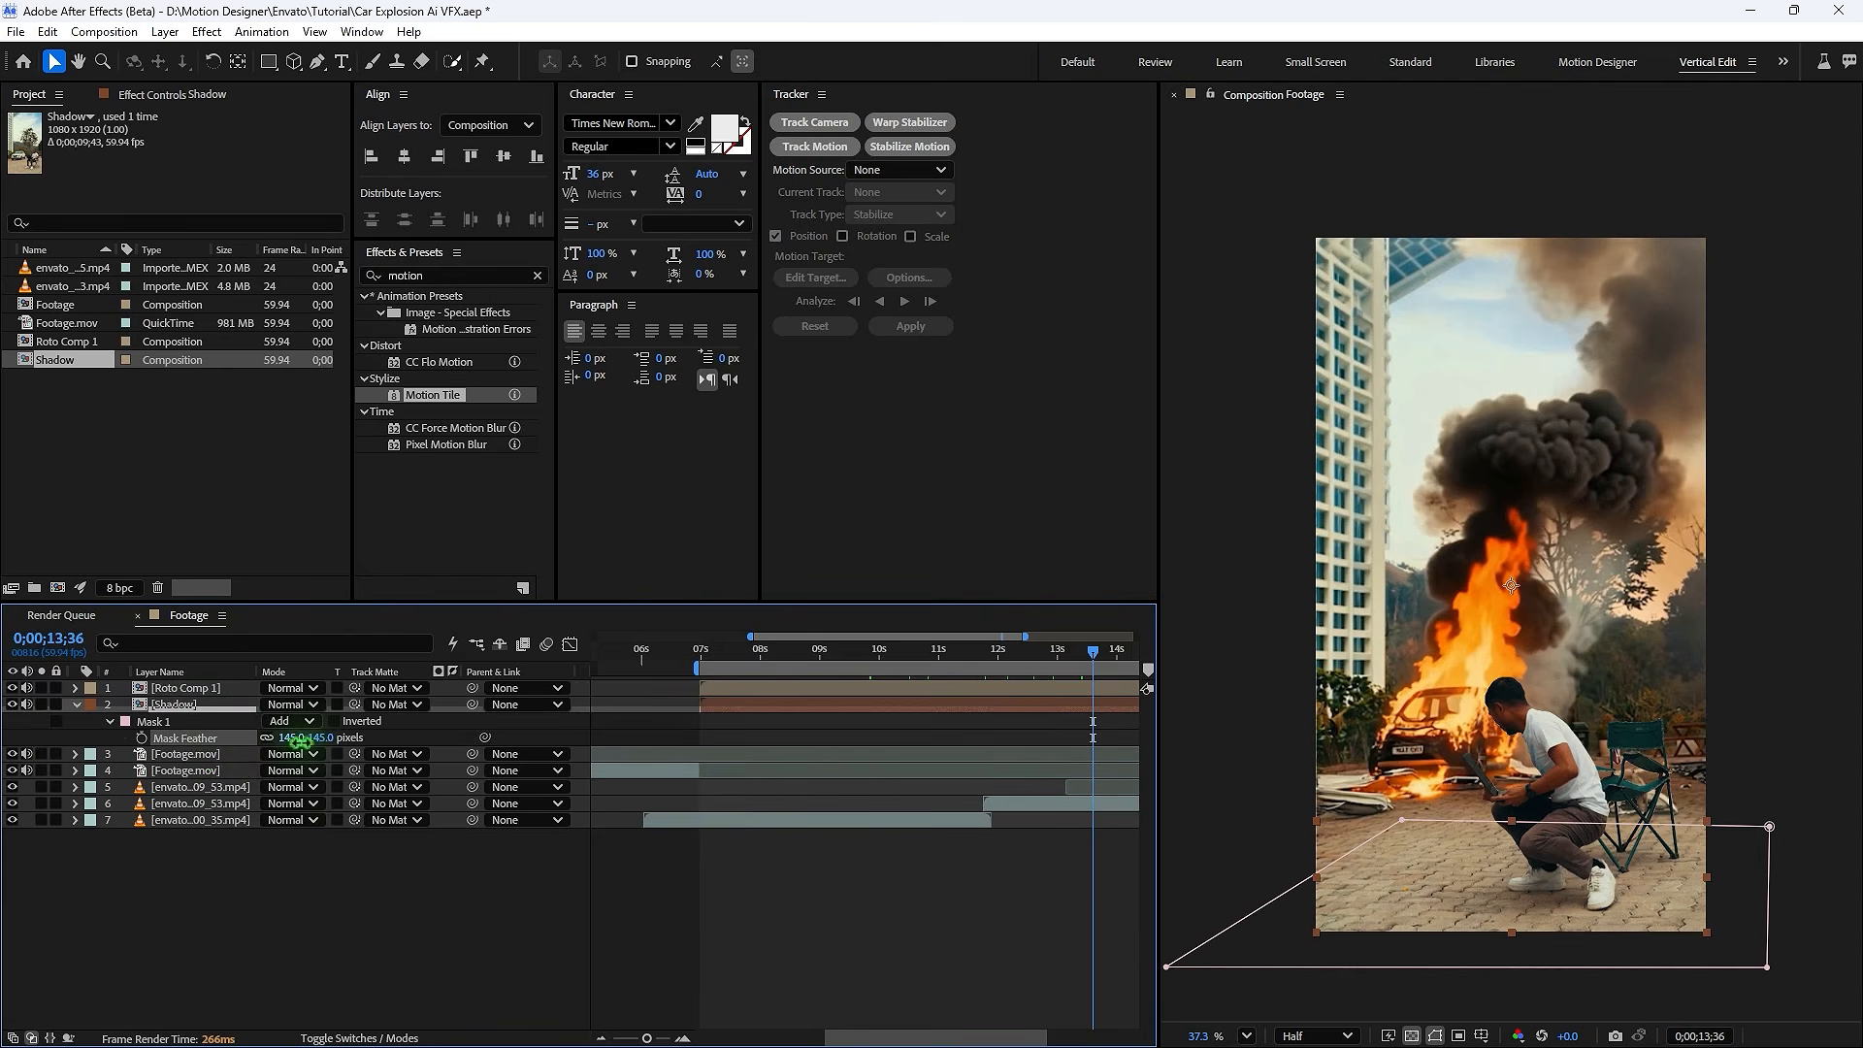
# - Scrub through the Footage timeline to review the Shadow layer beneath the explosion
pyautogui.moveTo(301, 740); pyautogui.dragTo(363, 739)
pyautogui.click(701, 879)
pyautogui.moveTo(725, 652); pyautogui.dragTo(830, 661)
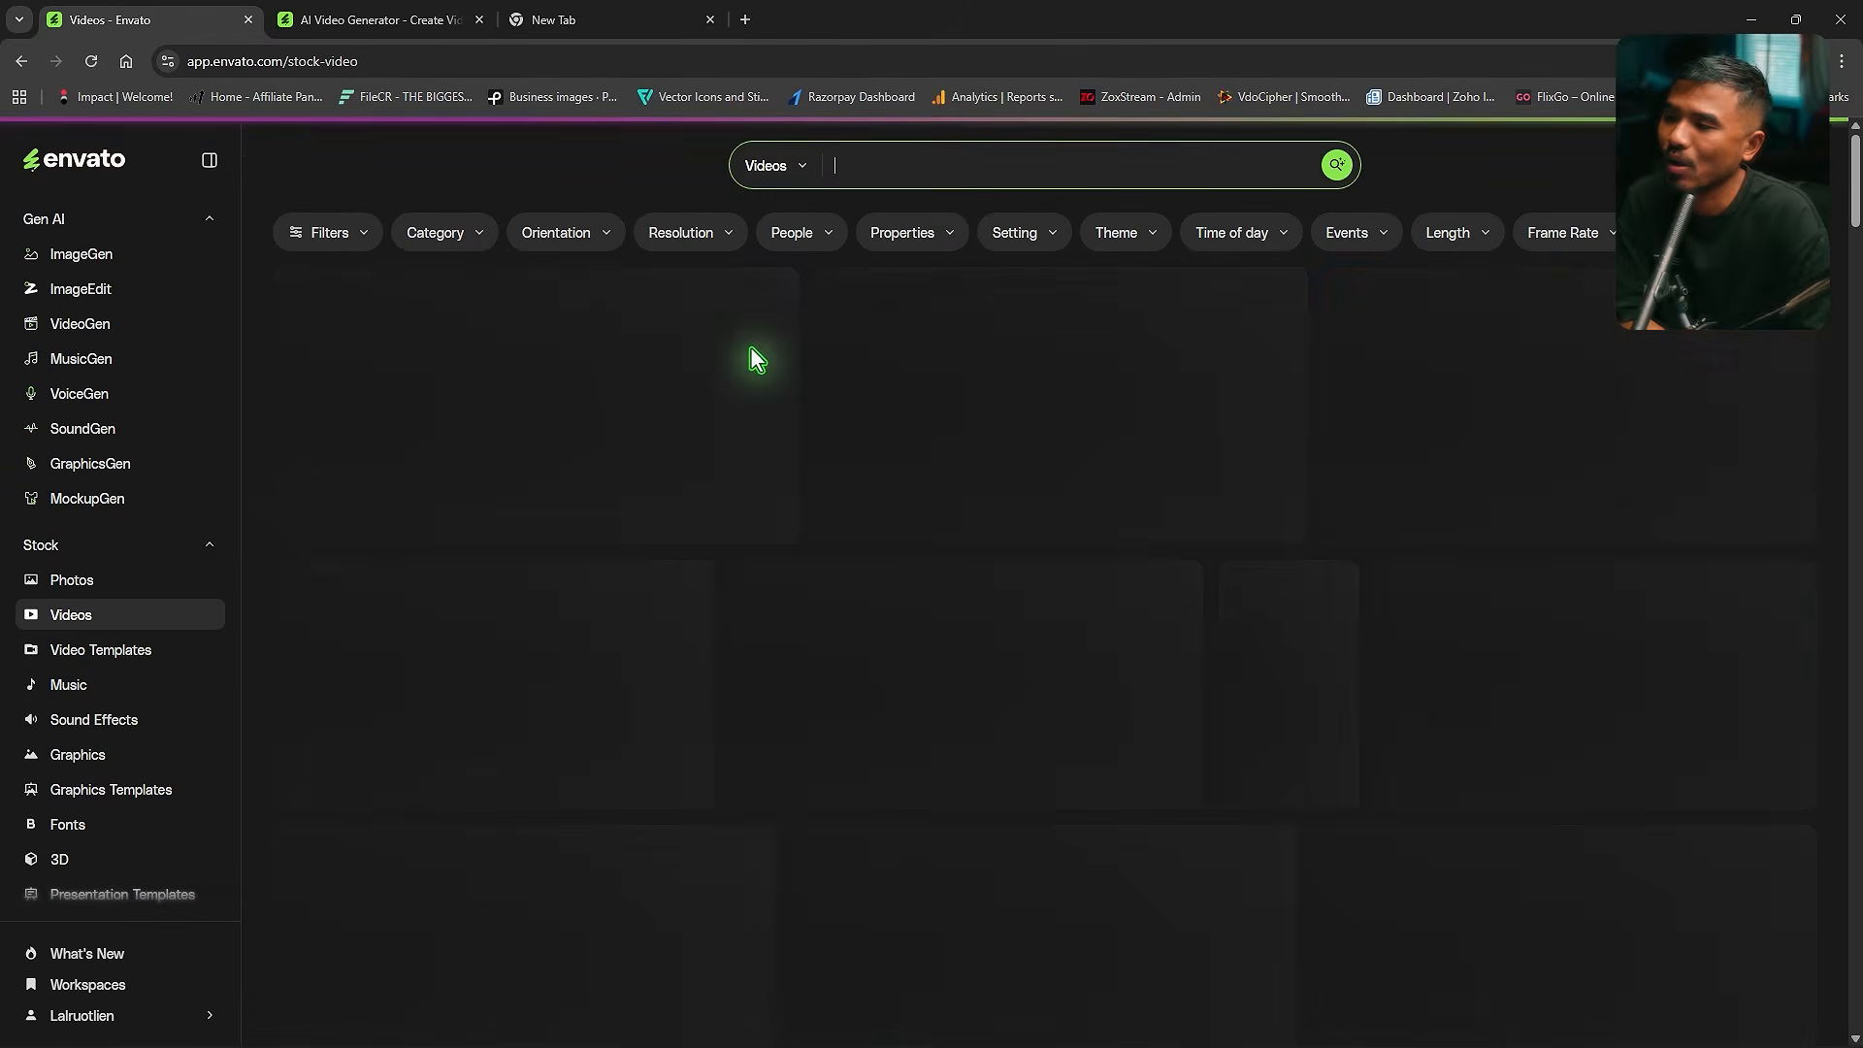
# - Search Envato stock videos for atmospheric fog and download the Dramatic White Smoke Drifting in a Dark Space clip
pyautogui.click(887, 160)
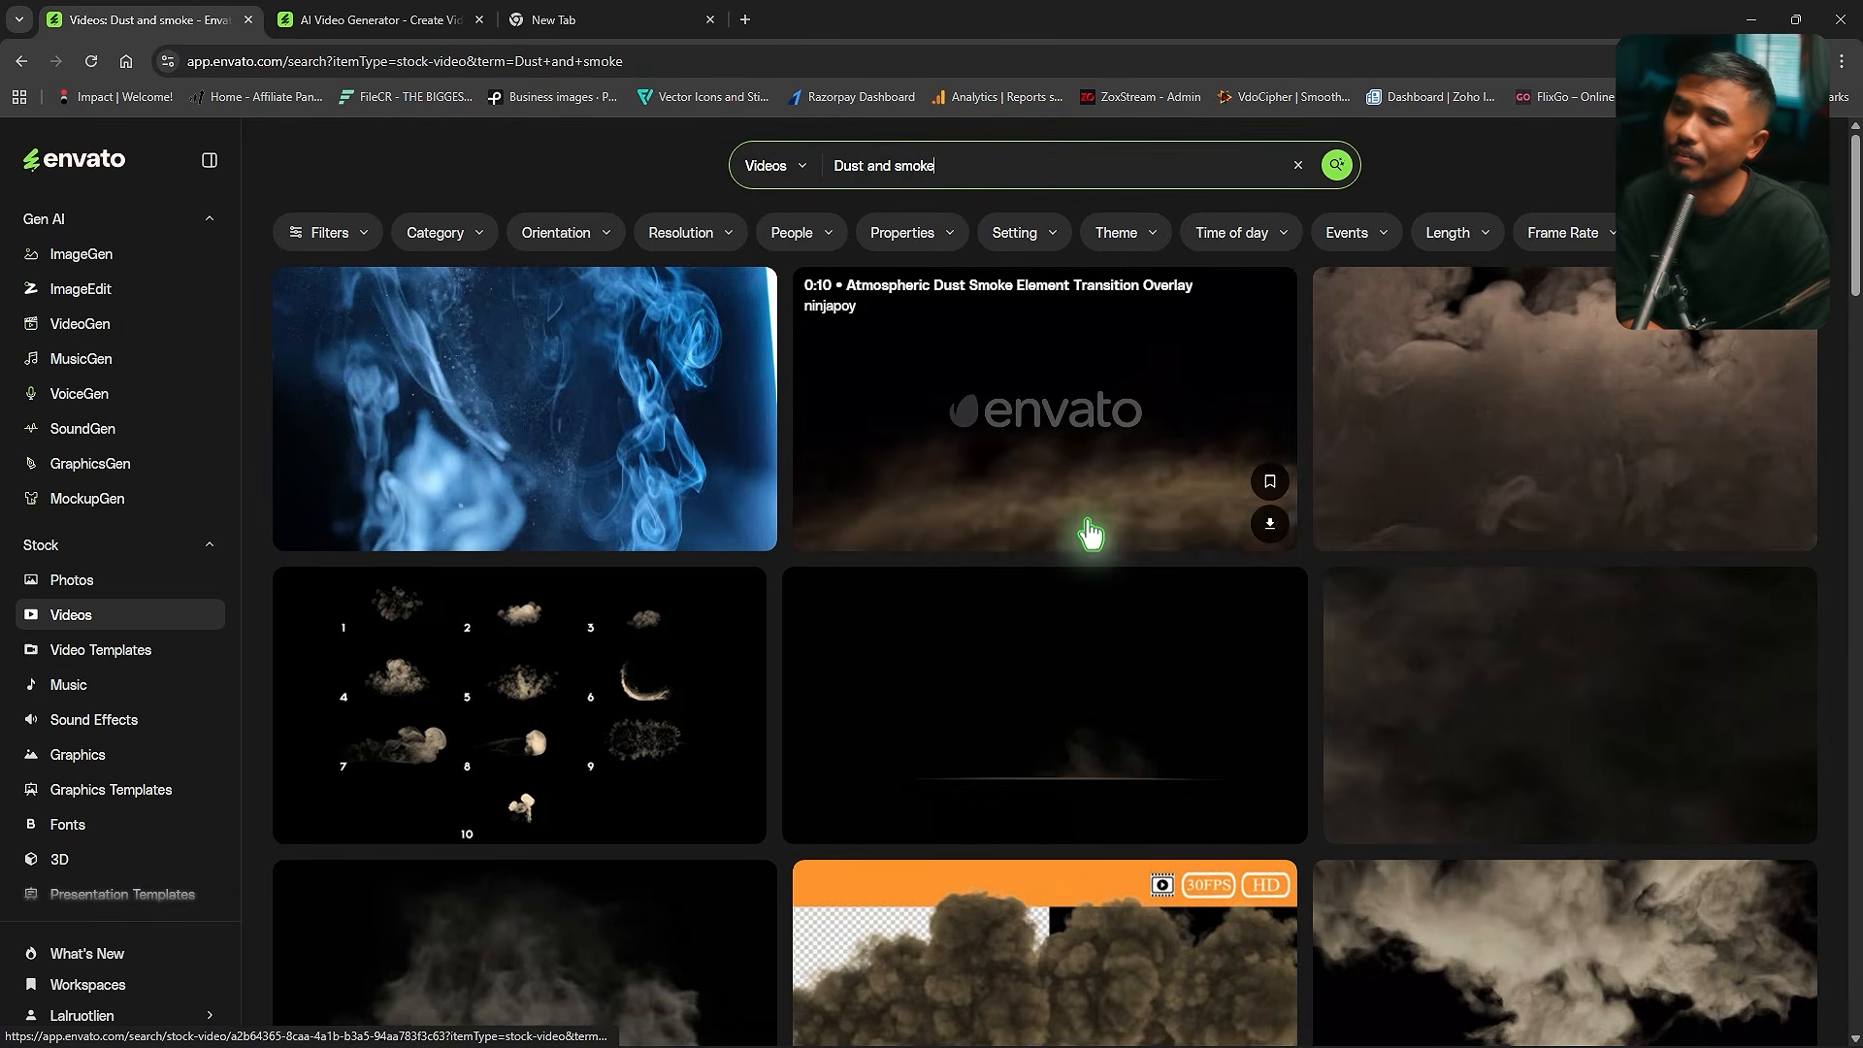
pyautogui.scroll(-1, 1358, 601)
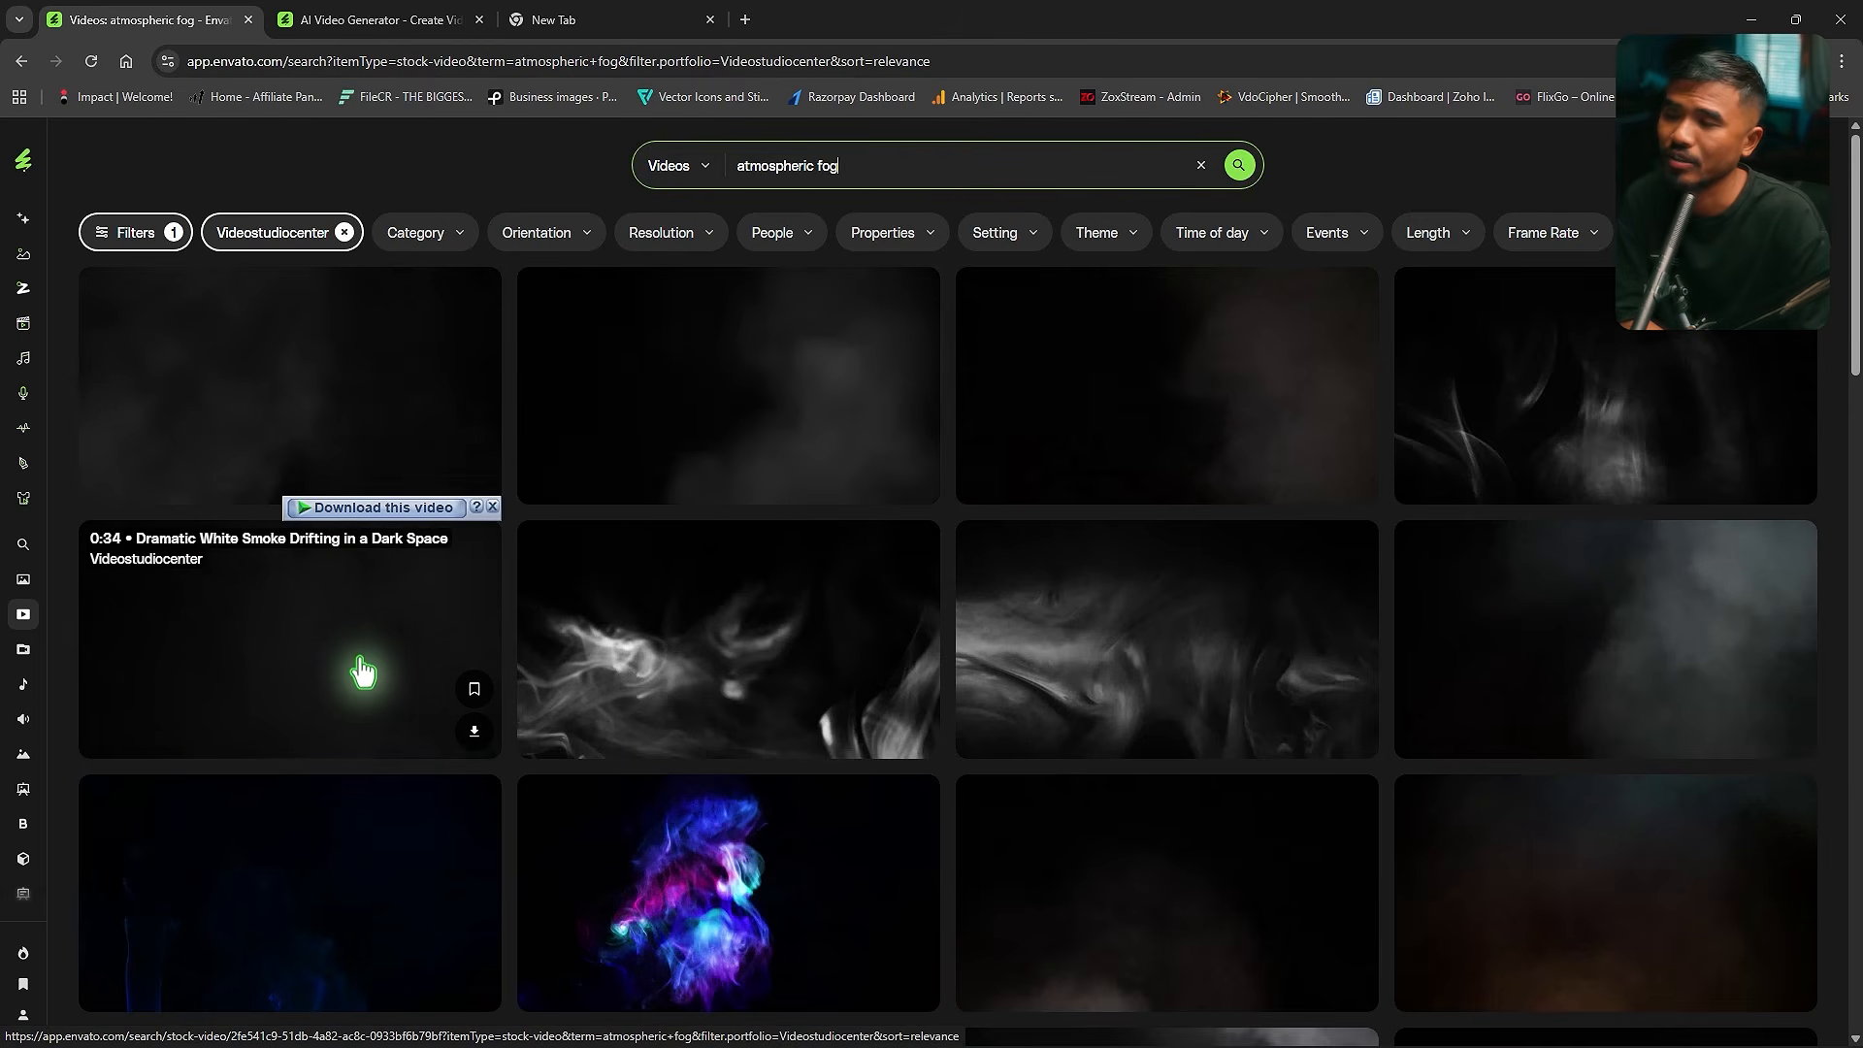
pyautogui.click(477, 744)
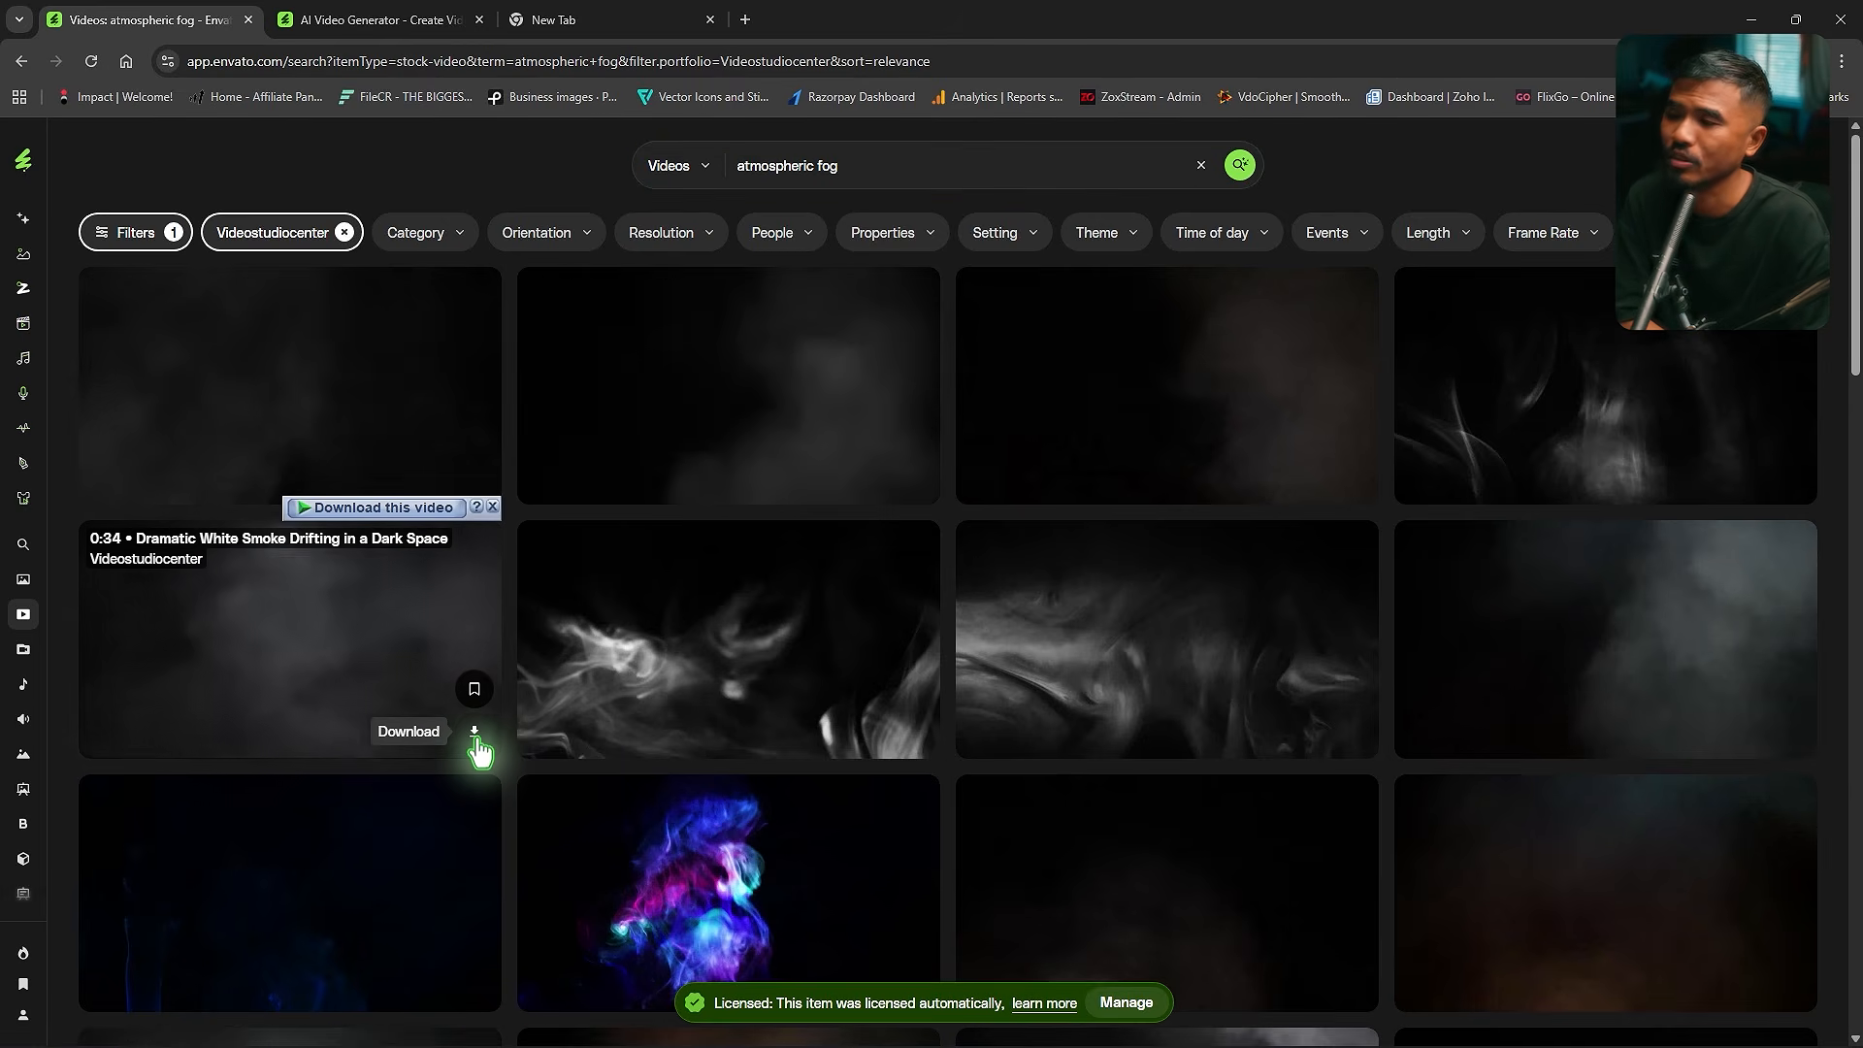
pyautogui.click(930, 628)
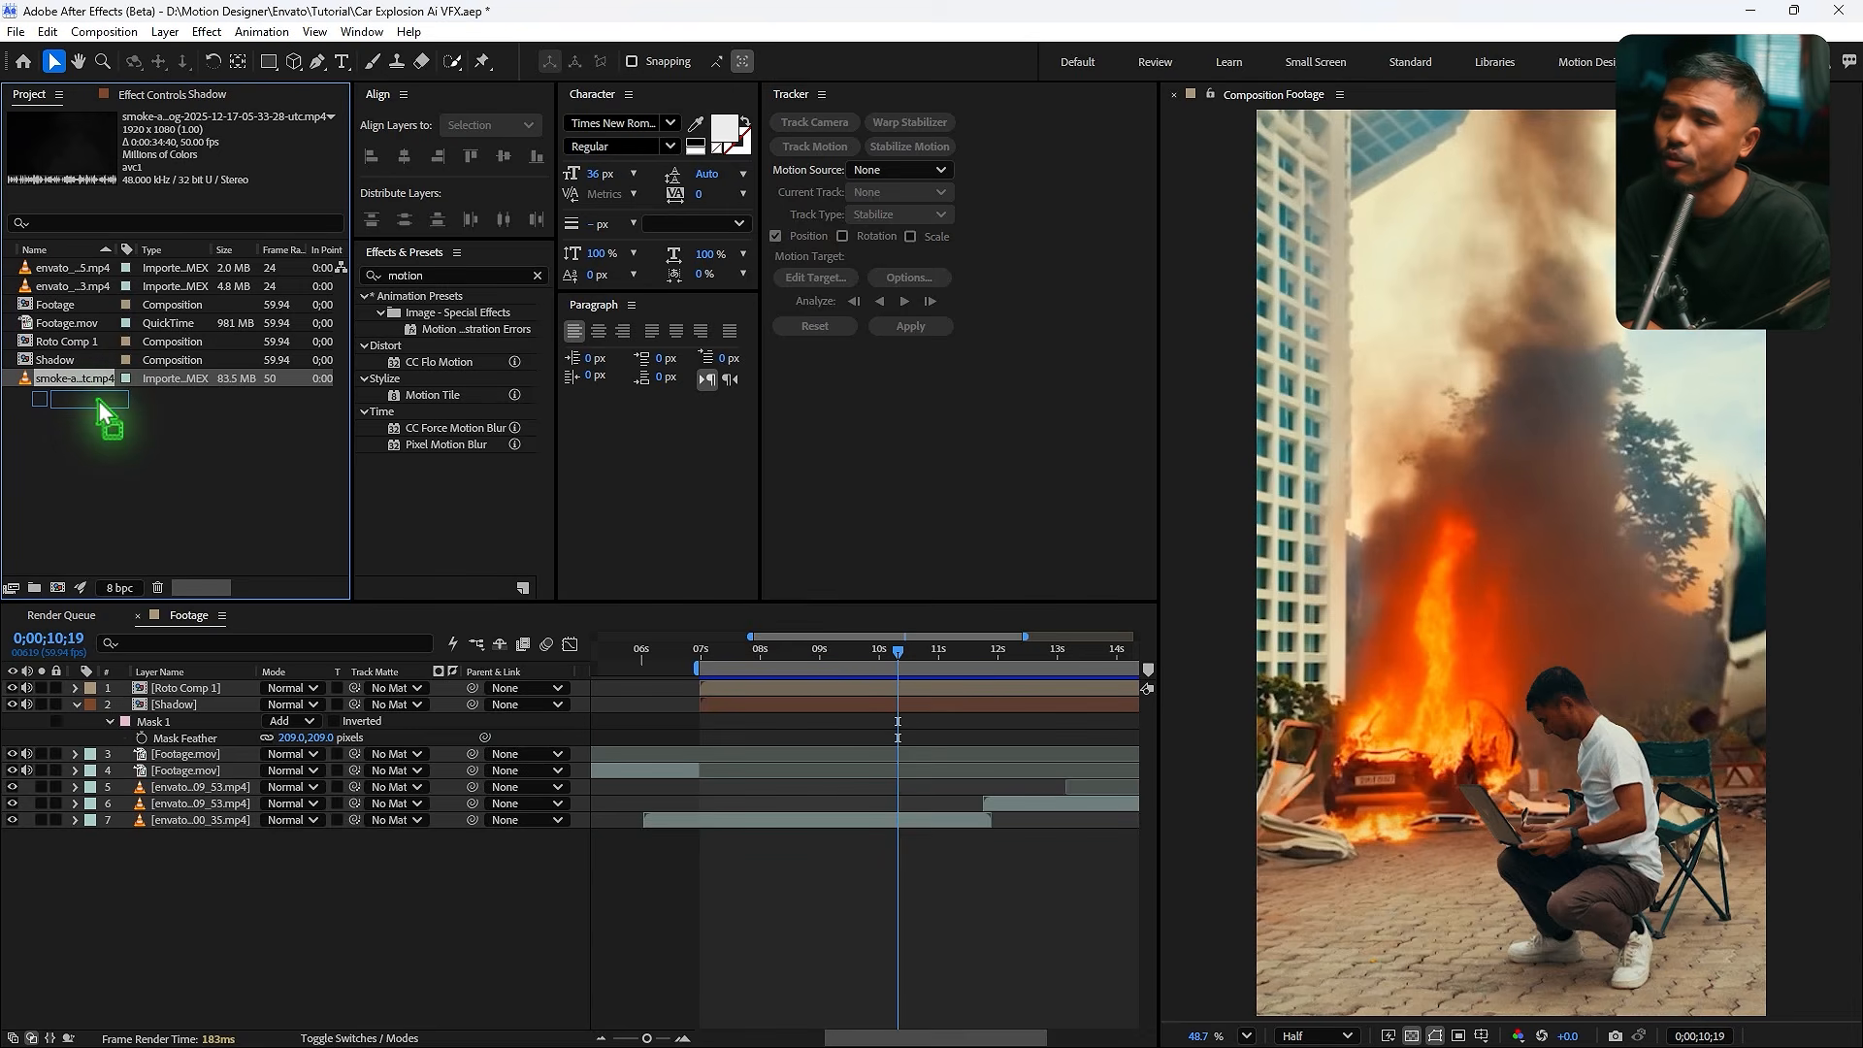
# - Add the smoke-and-fog clip to the top of the Footage timeline and set its blend mode to Screen
pyautogui.moveTo(99, 400); pyautogui.dragTo(285, 679)
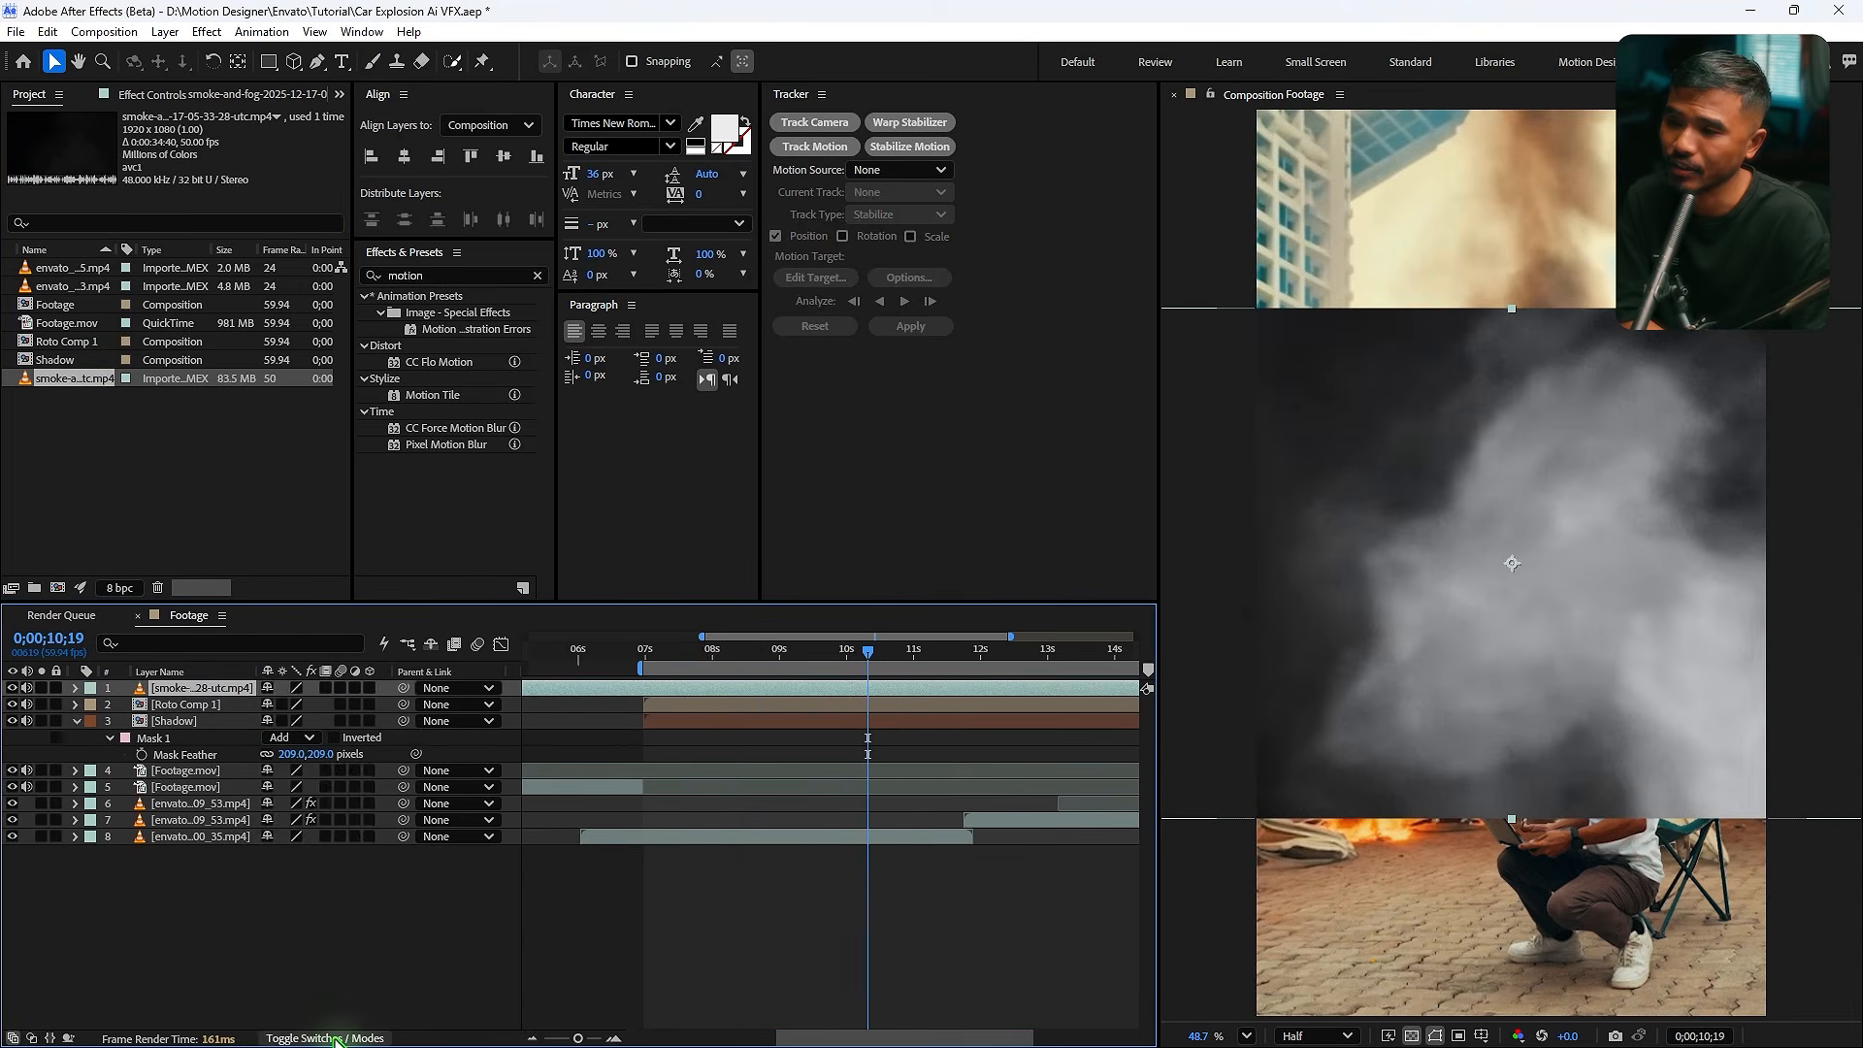
pyautogui.click(301, 688)
pyautogui.click(378, 437)
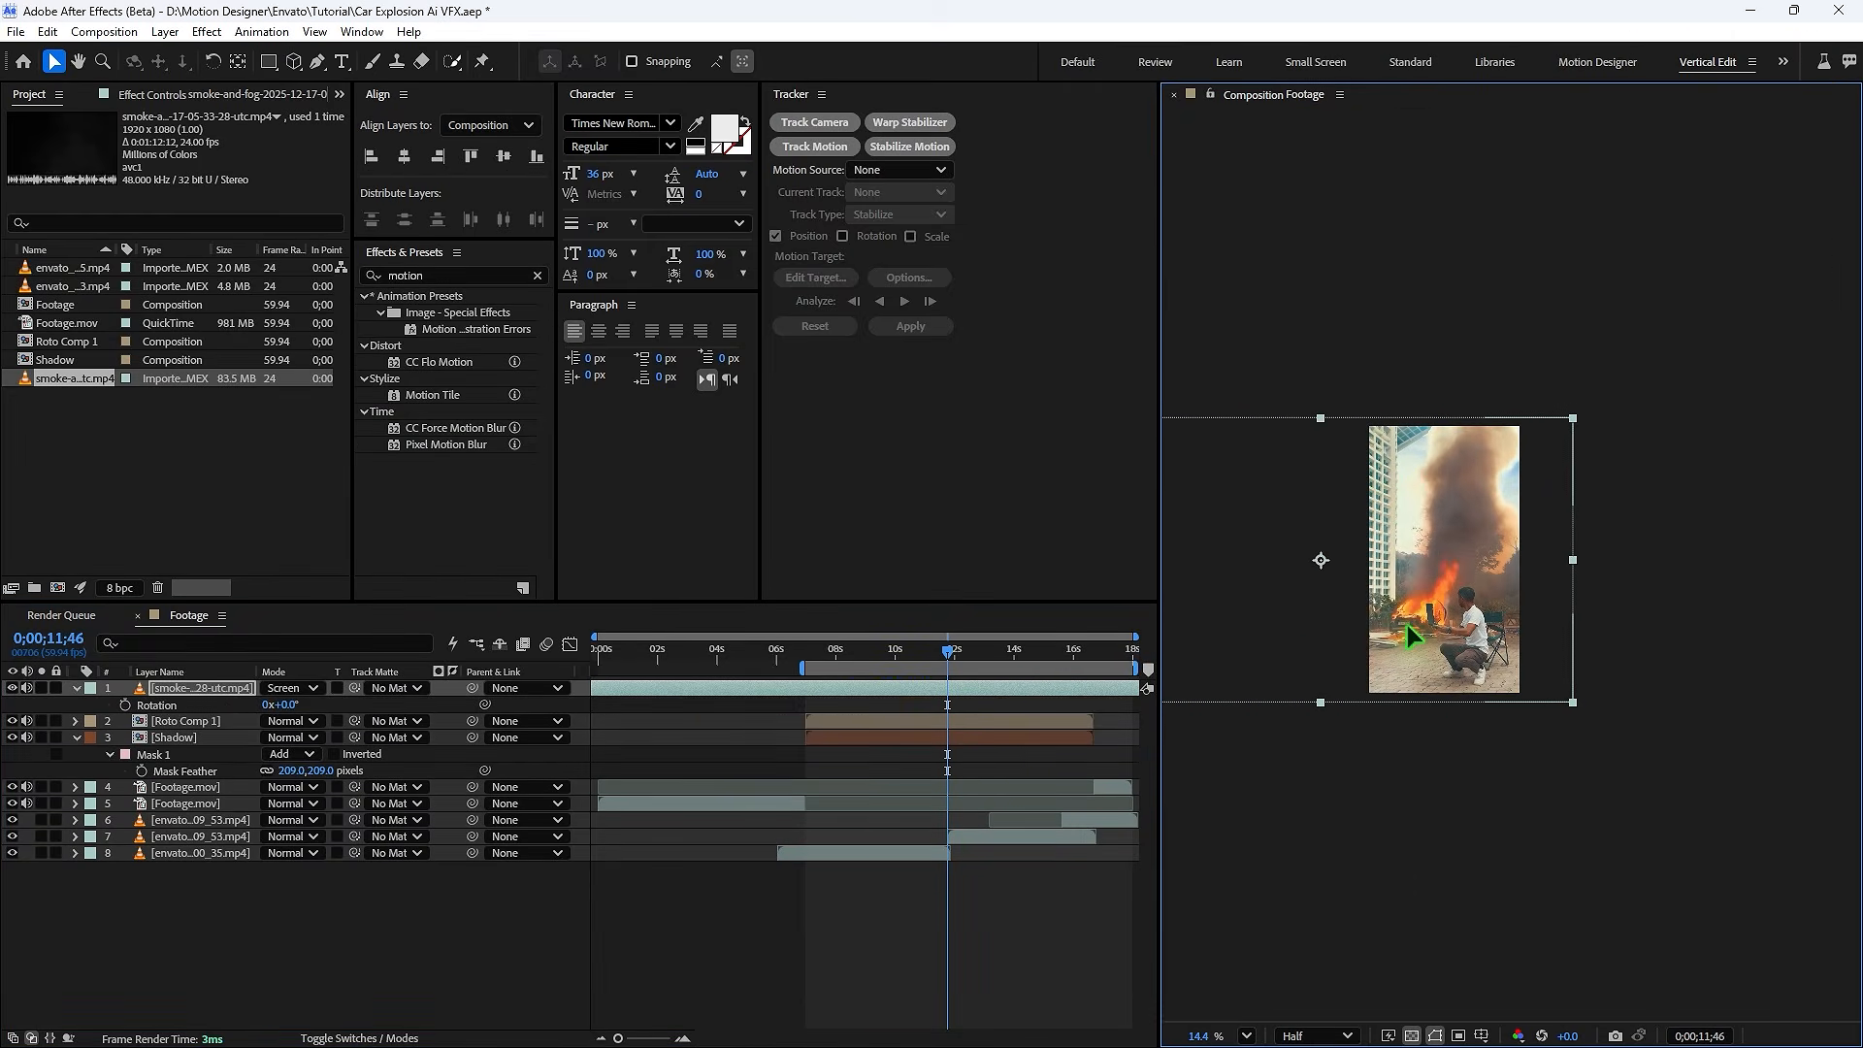
# - Keyframe the smoke layer's opacity to fade in from 0% at about 6;58 to 100%, ease the keyframes, and preview
pyautogui.scroll(3, 1405, 616)
pyautogui.moveTo(854, 648); pyautogui.dragTo(832, 692)
pyautogui.moveTo(831, 692); pyautogui.dragTo(806, 656)
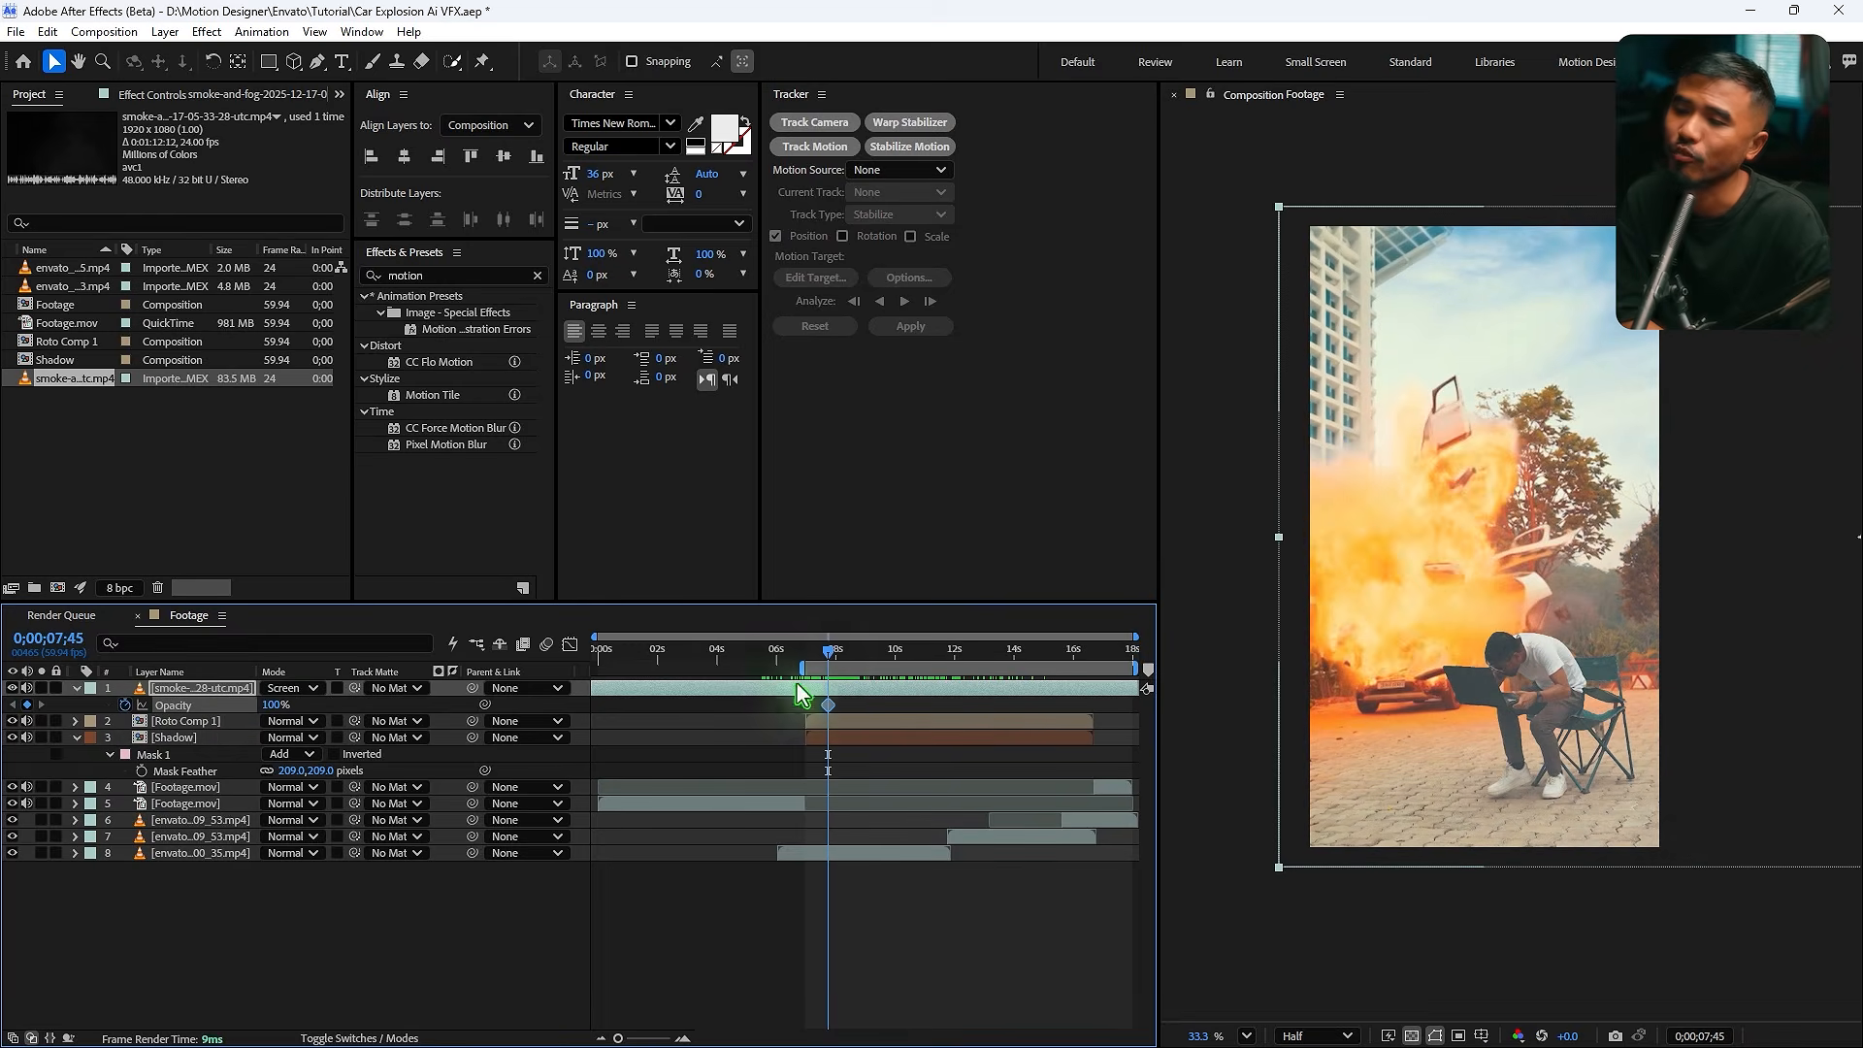
pyautogui.moveTo(274, 705); pyautogui.dragTo(176, 704)
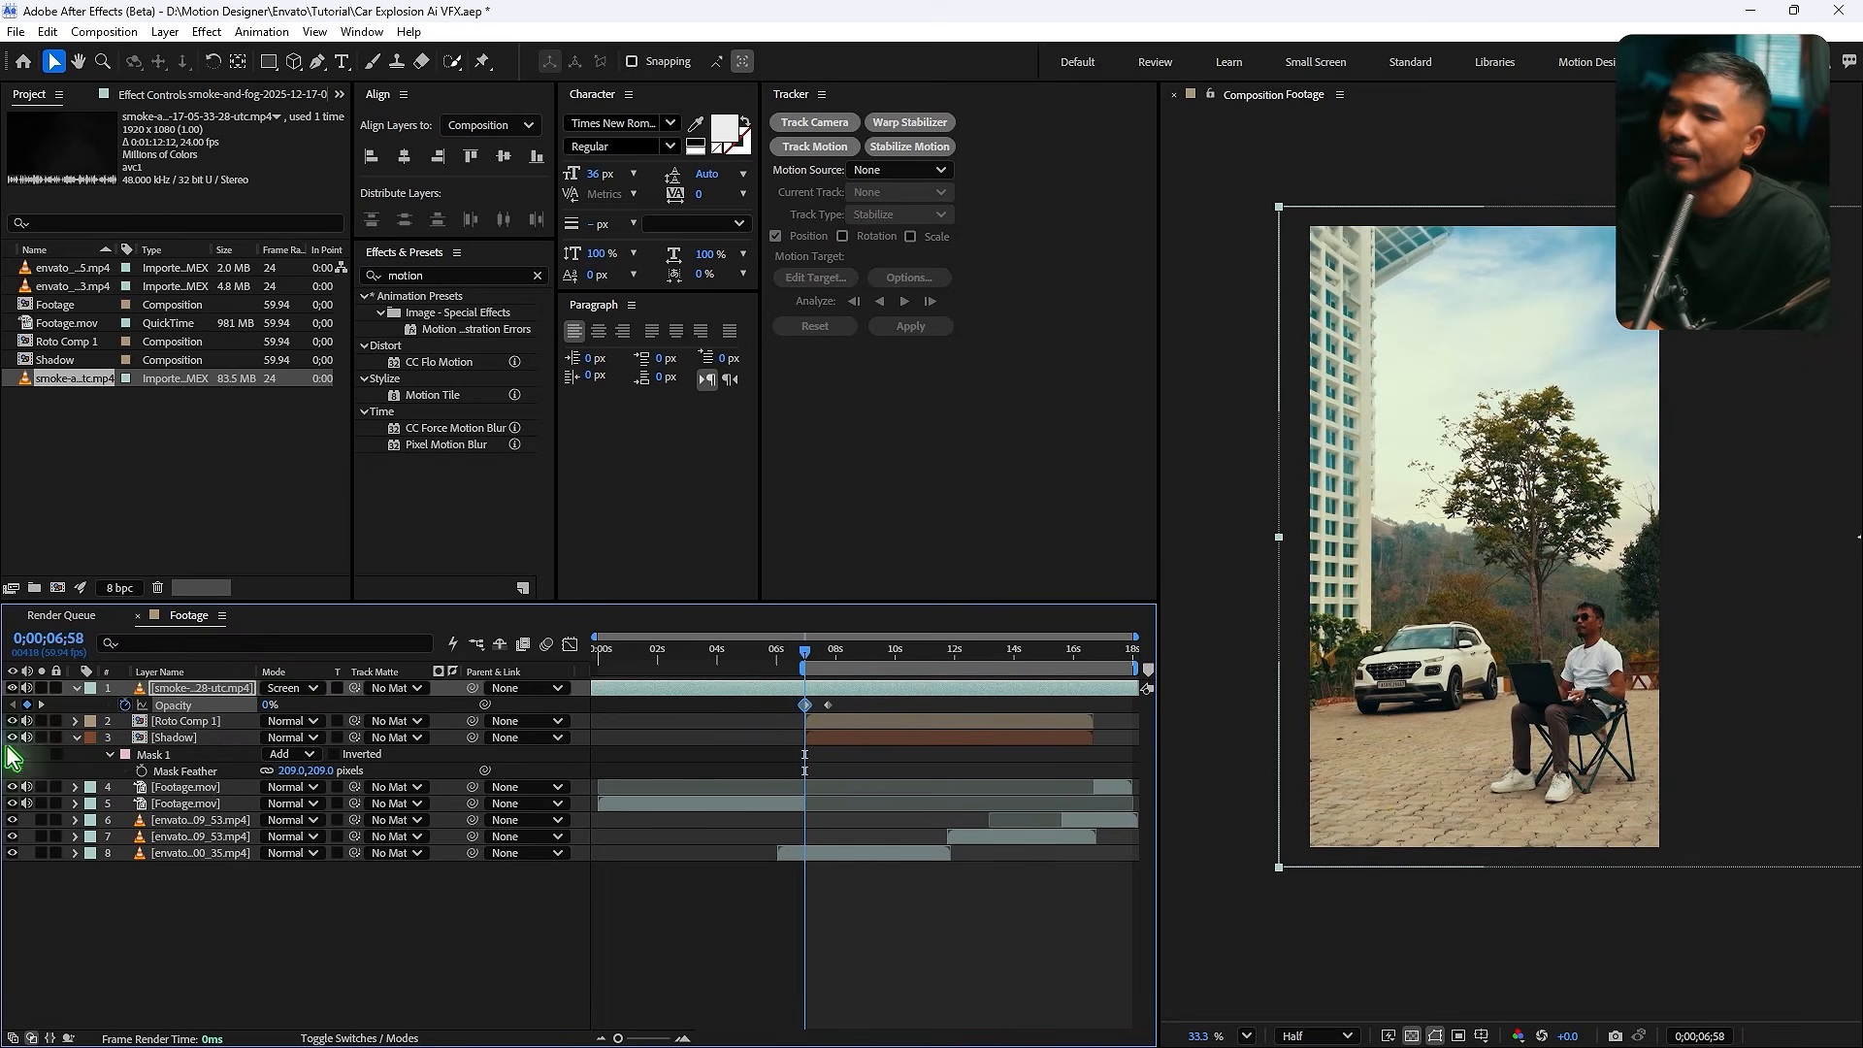
pyautogui.press('F9')
pyautogui.click(846, 708)
pyautogui.moveTo(827, 706); pyautogui.dragTo(844, 706)
pyautogui.press('space')
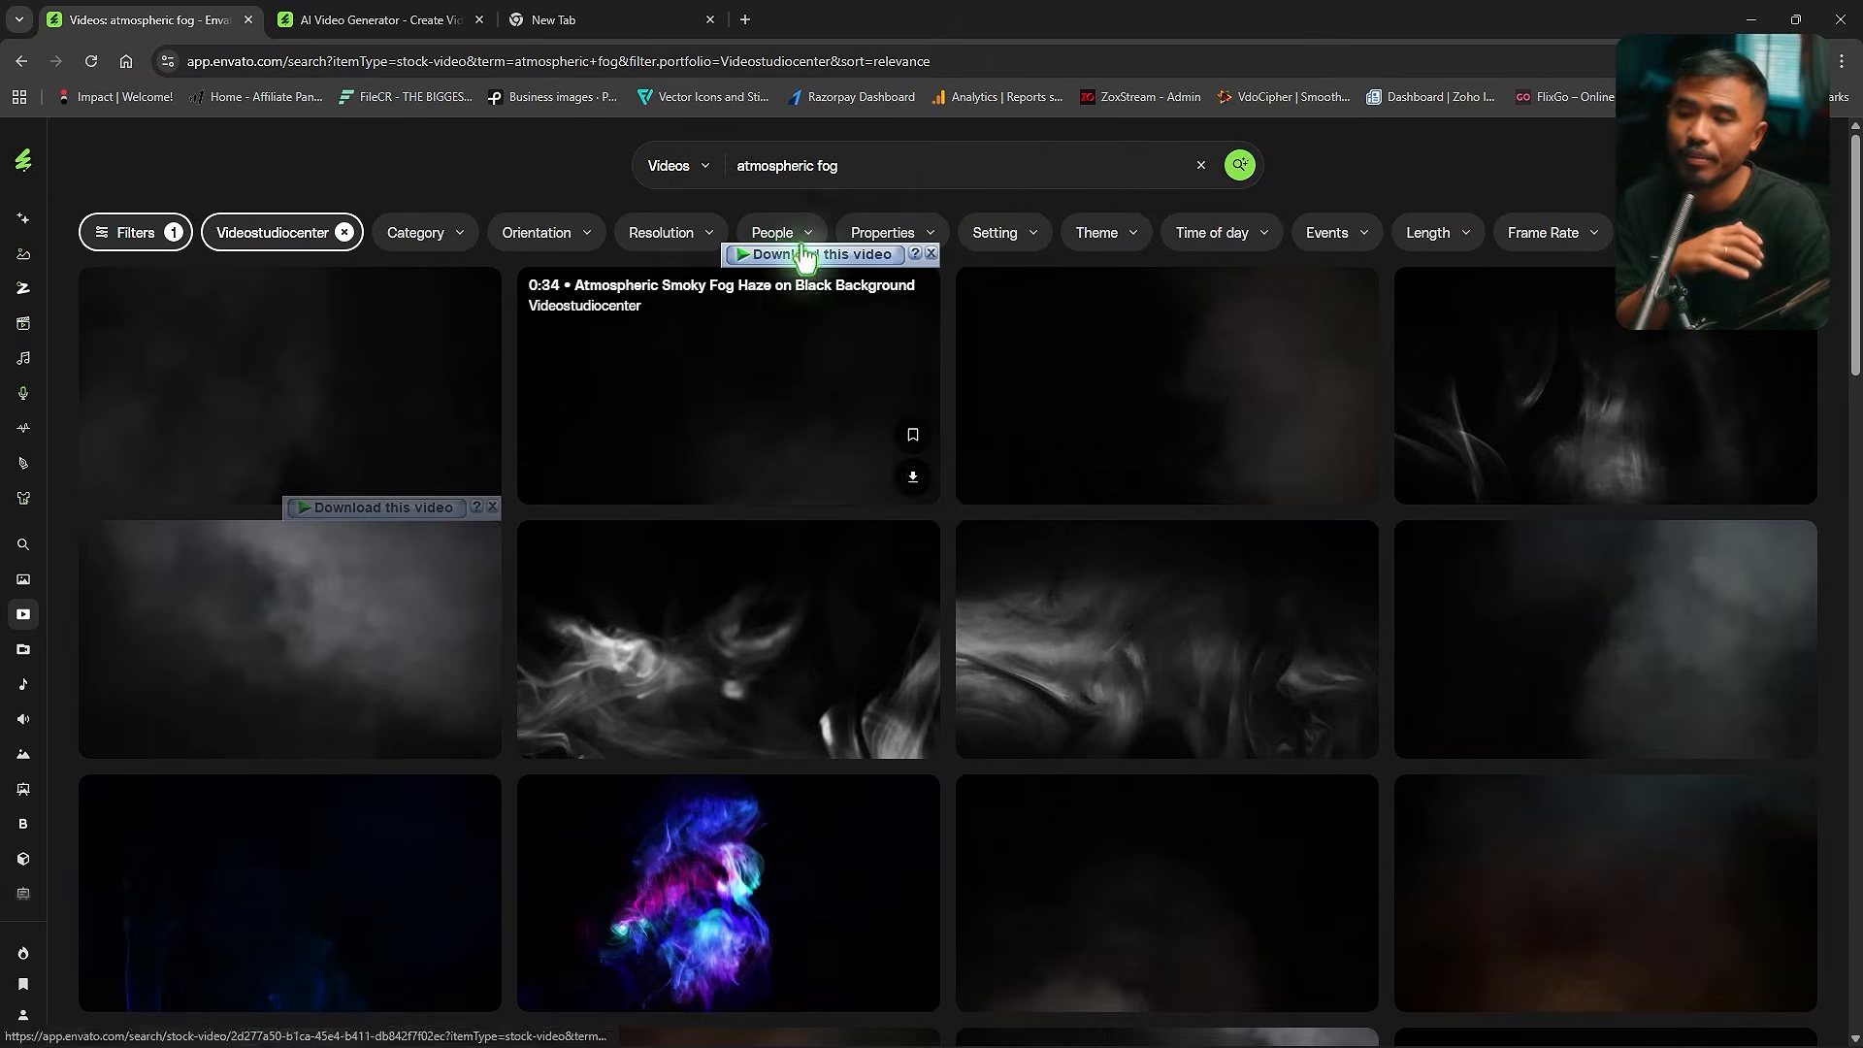
# - Search stock videos for Particles Dust and download the Abstract Floating Swirling Golden Particles on Black clip
pyautogui.moveTo(850, 167); pyautogui.dragTo(372, 147)
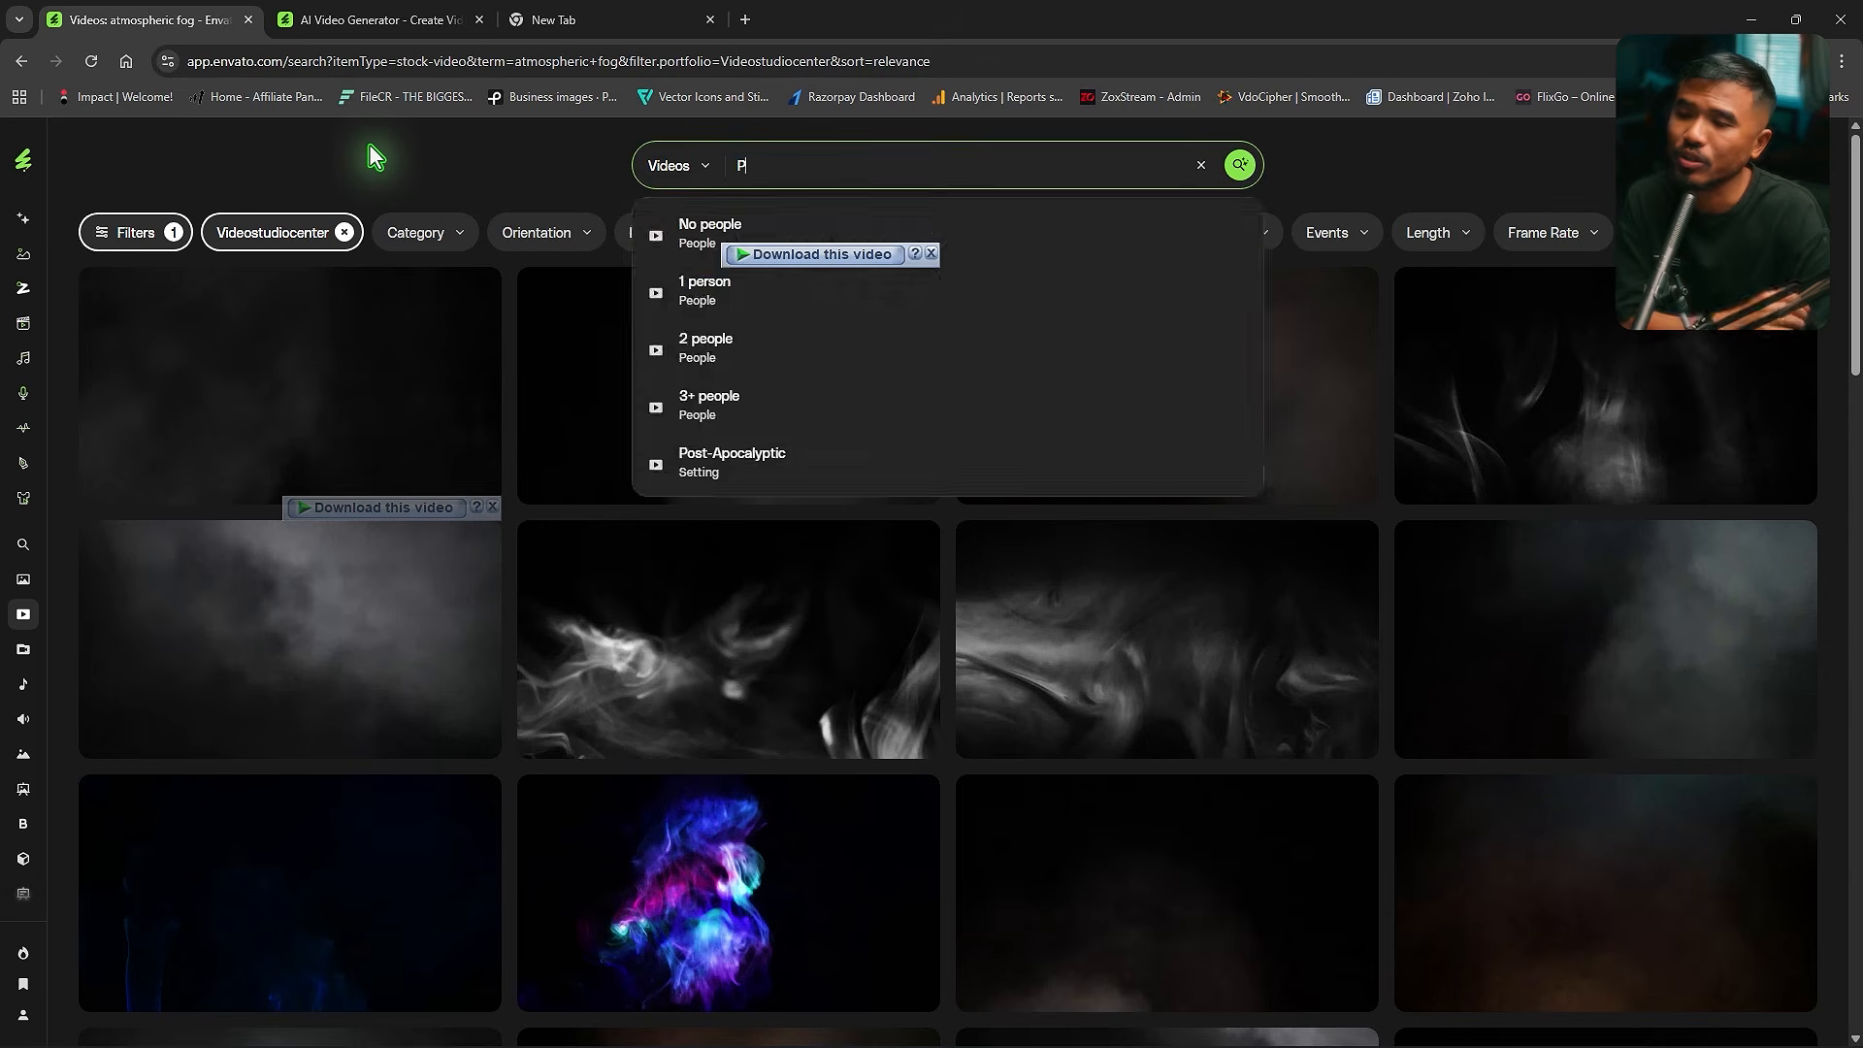
pyautogui.write('Particles')
pyautogui.press('Return')
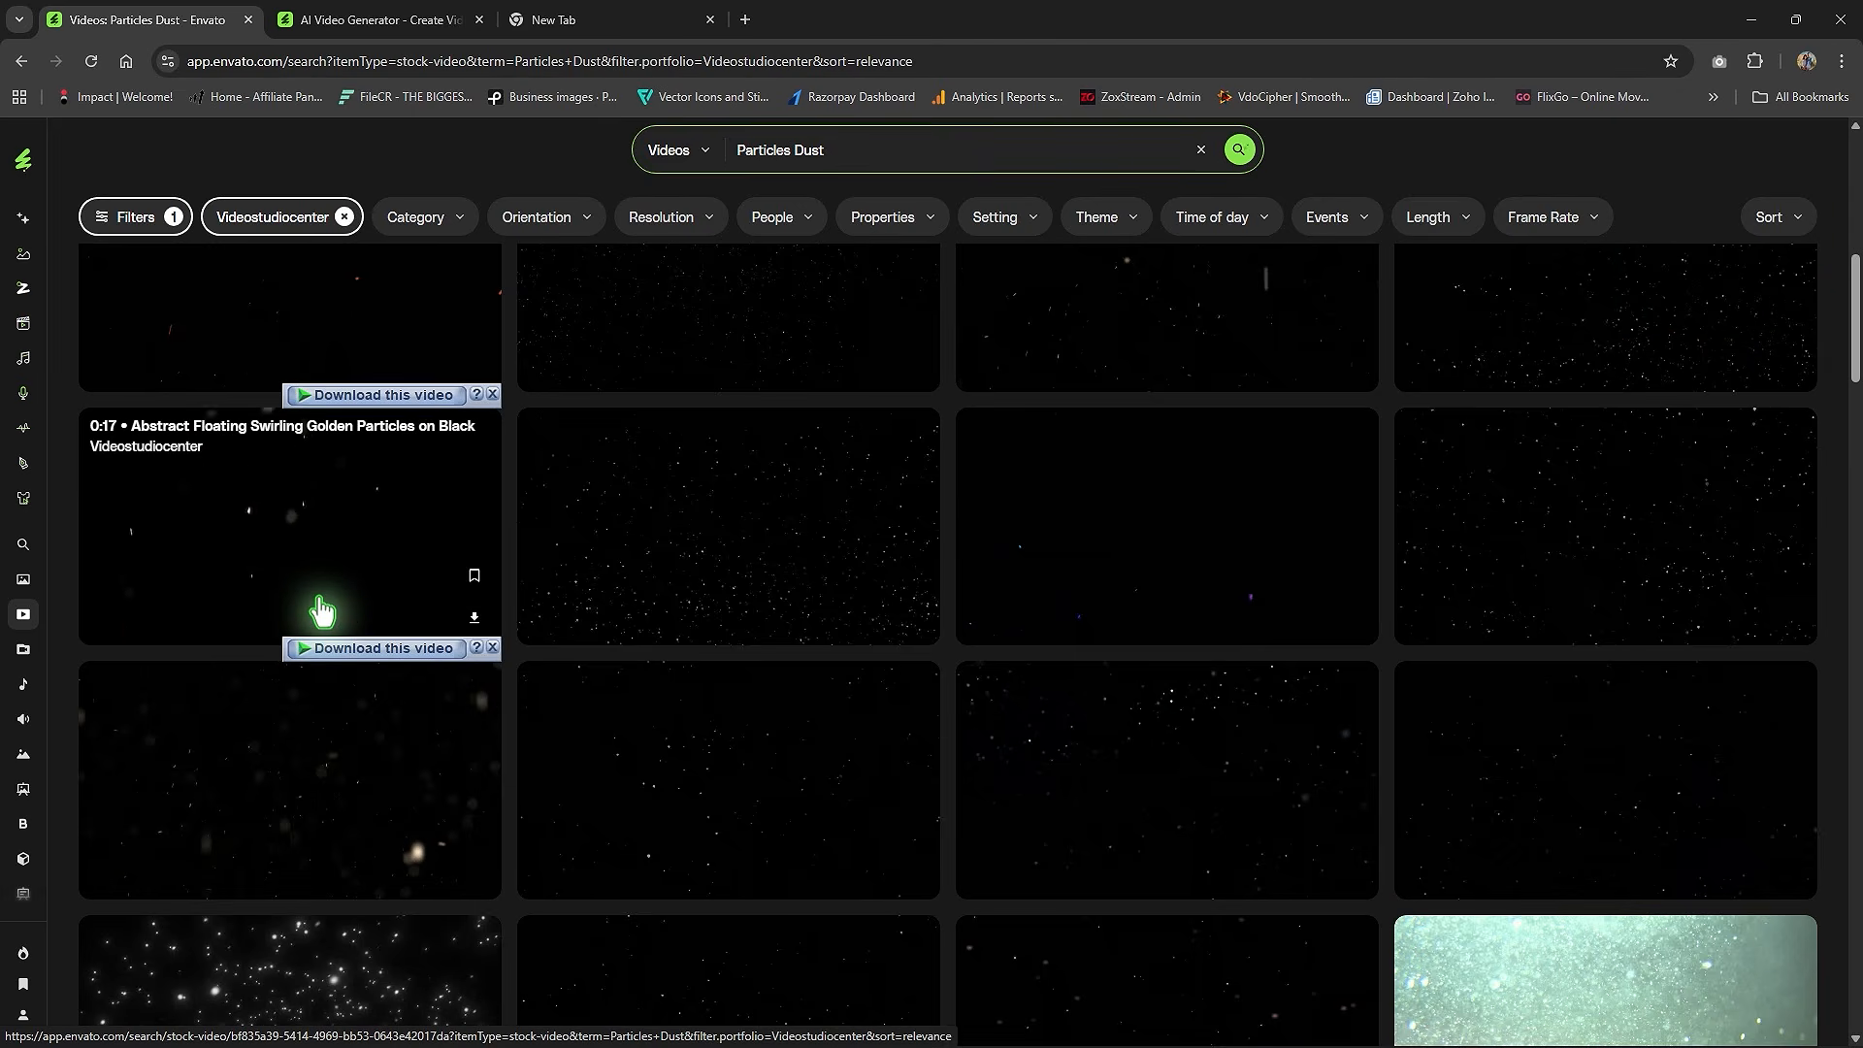
pyautogui.click(297, 551)
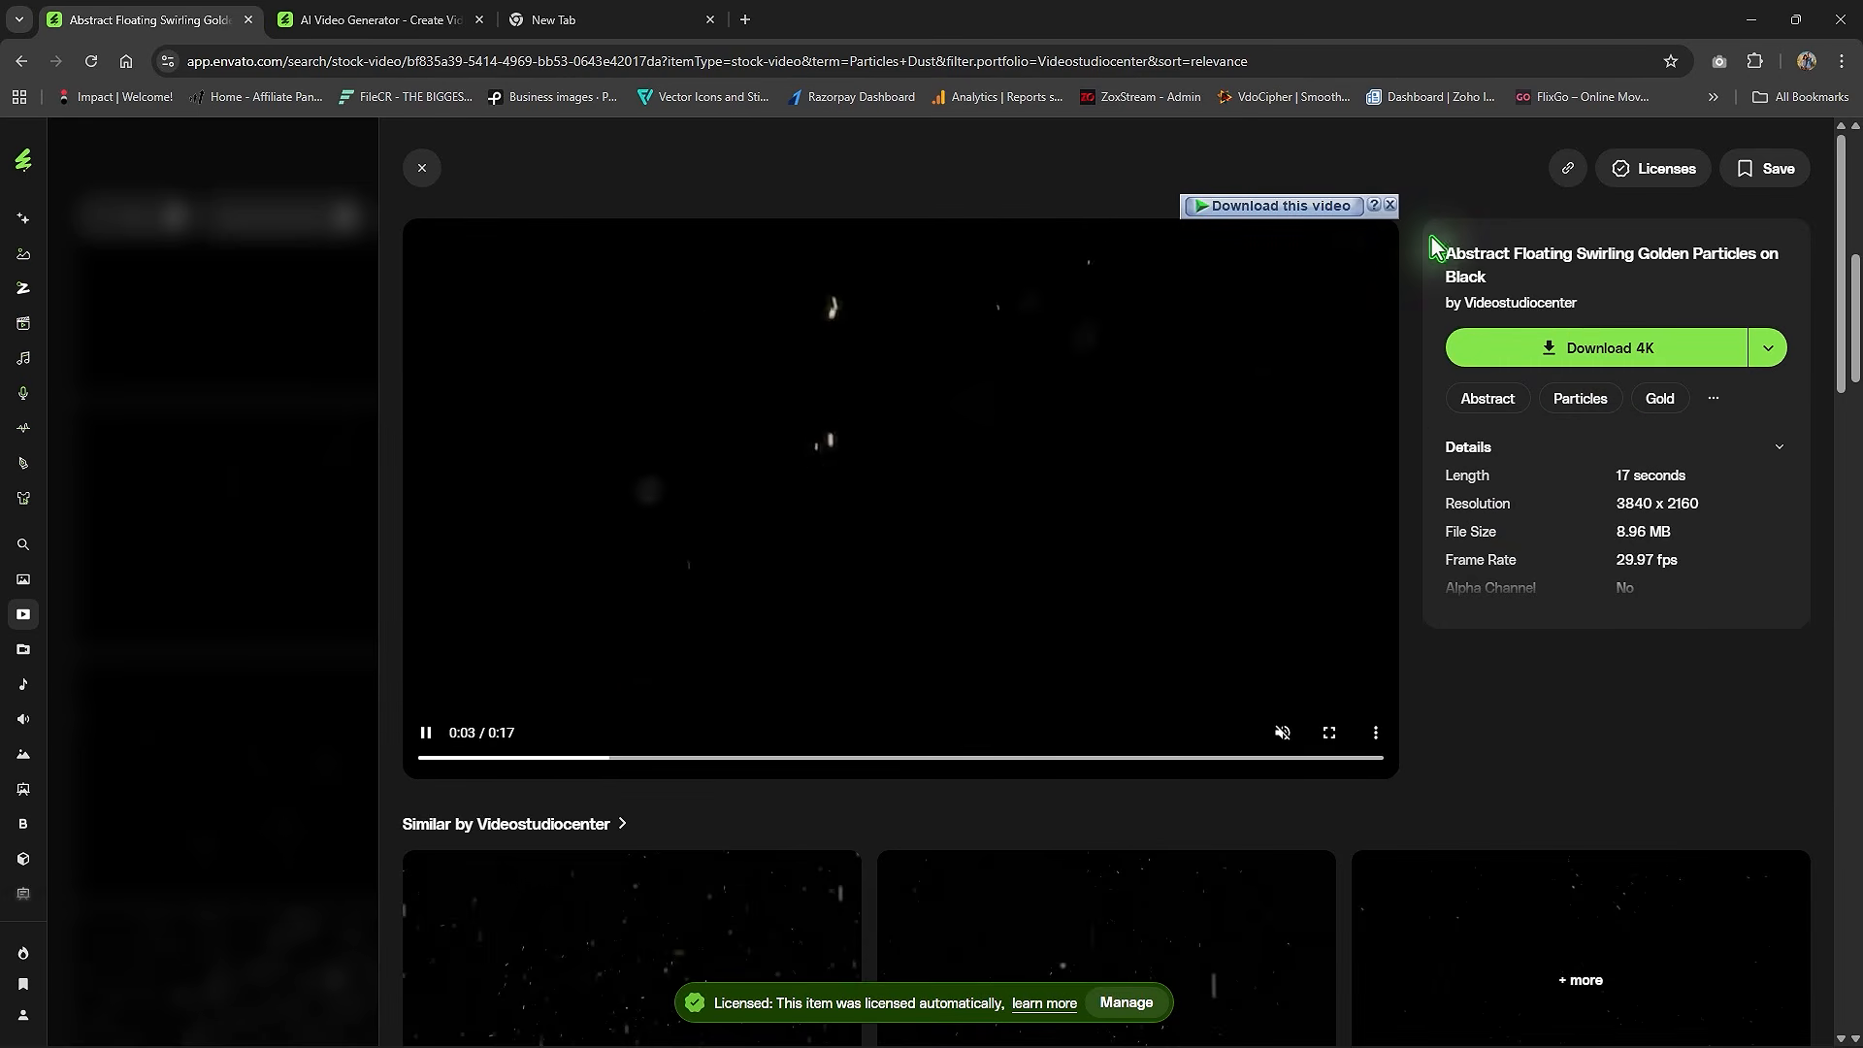
pyautogui.click(1271, 205)
pyautogui.click(934, 618)
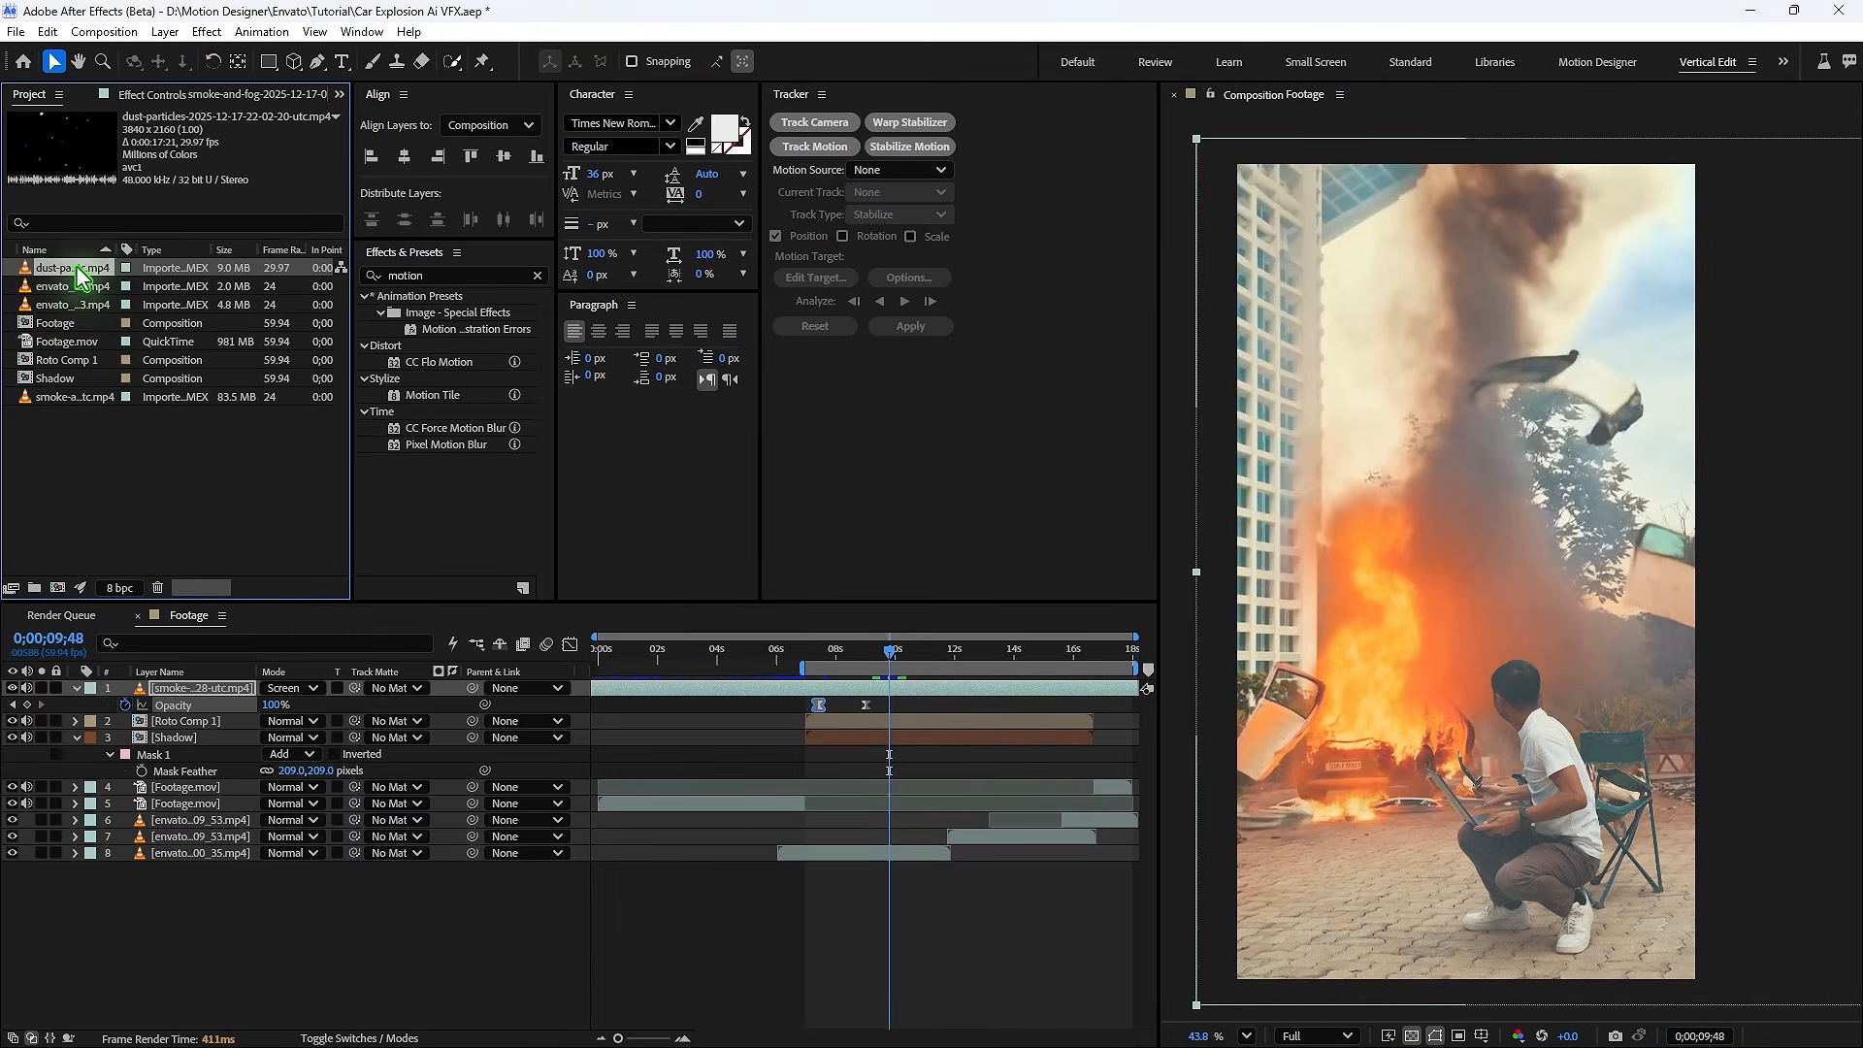
# - Add the dust-particles clip below the smoke layer and set its blend mode to Add
pyautogui.moveTo(79, 277); pyautogui.dragTo(268, 718)
pyautogui.click(393, 721)
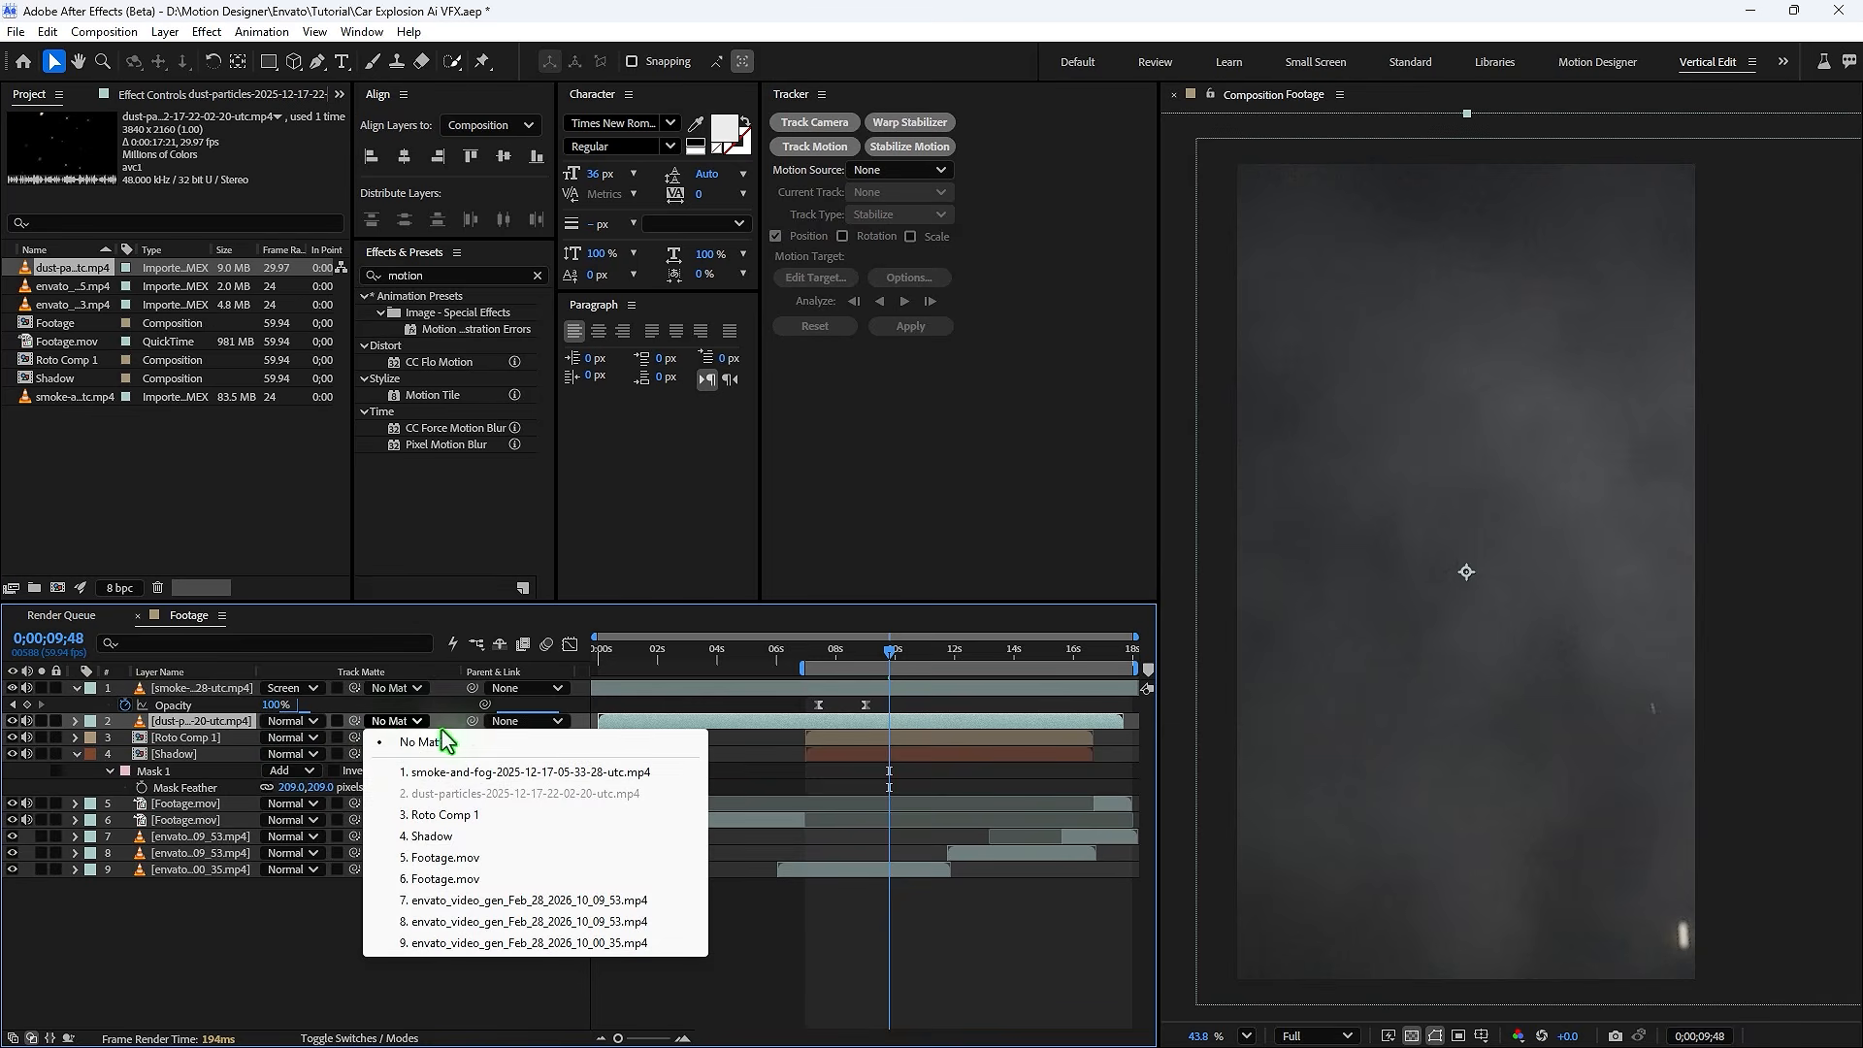
pyautogui.click(303, 722)
pyautogui.click(378, 448)
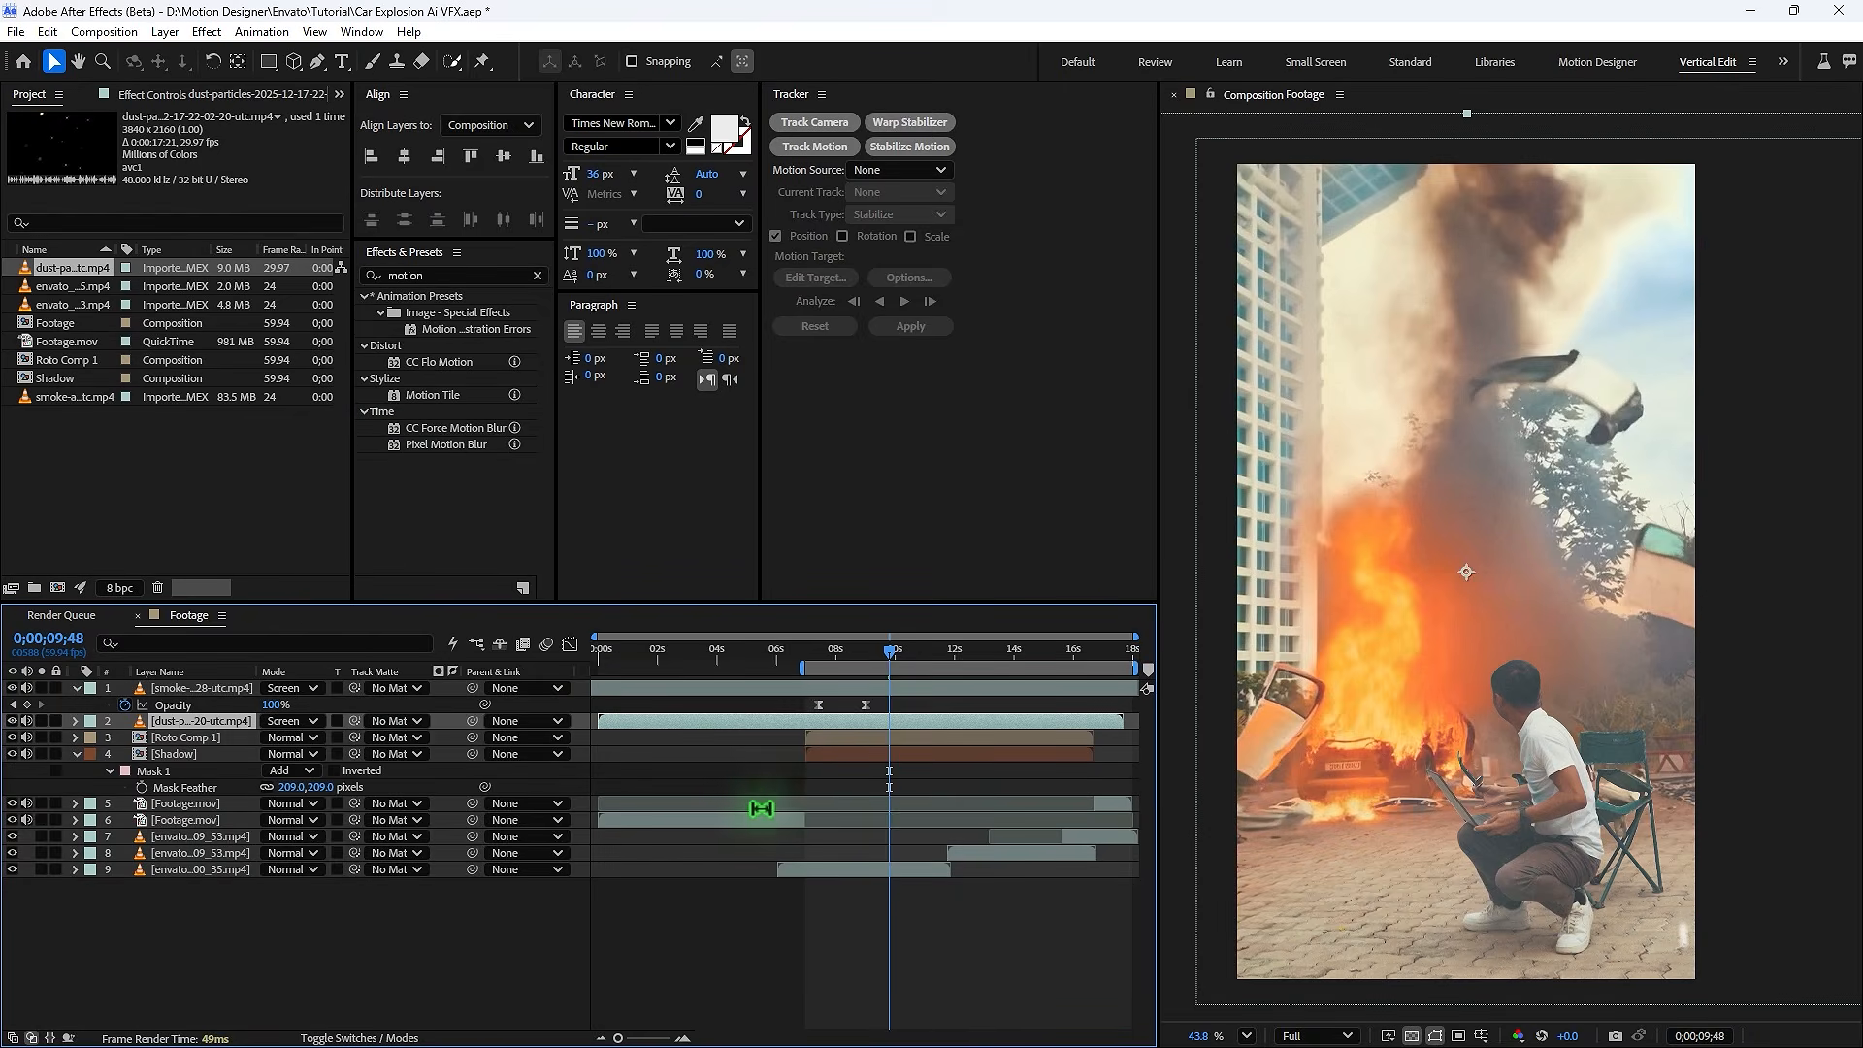
# - Shift the dust-particles layer in time and keyframe its opacity to fade in and out
pyautogui.moveTo(666, 721); pyautogui.dragTo(790, 741)
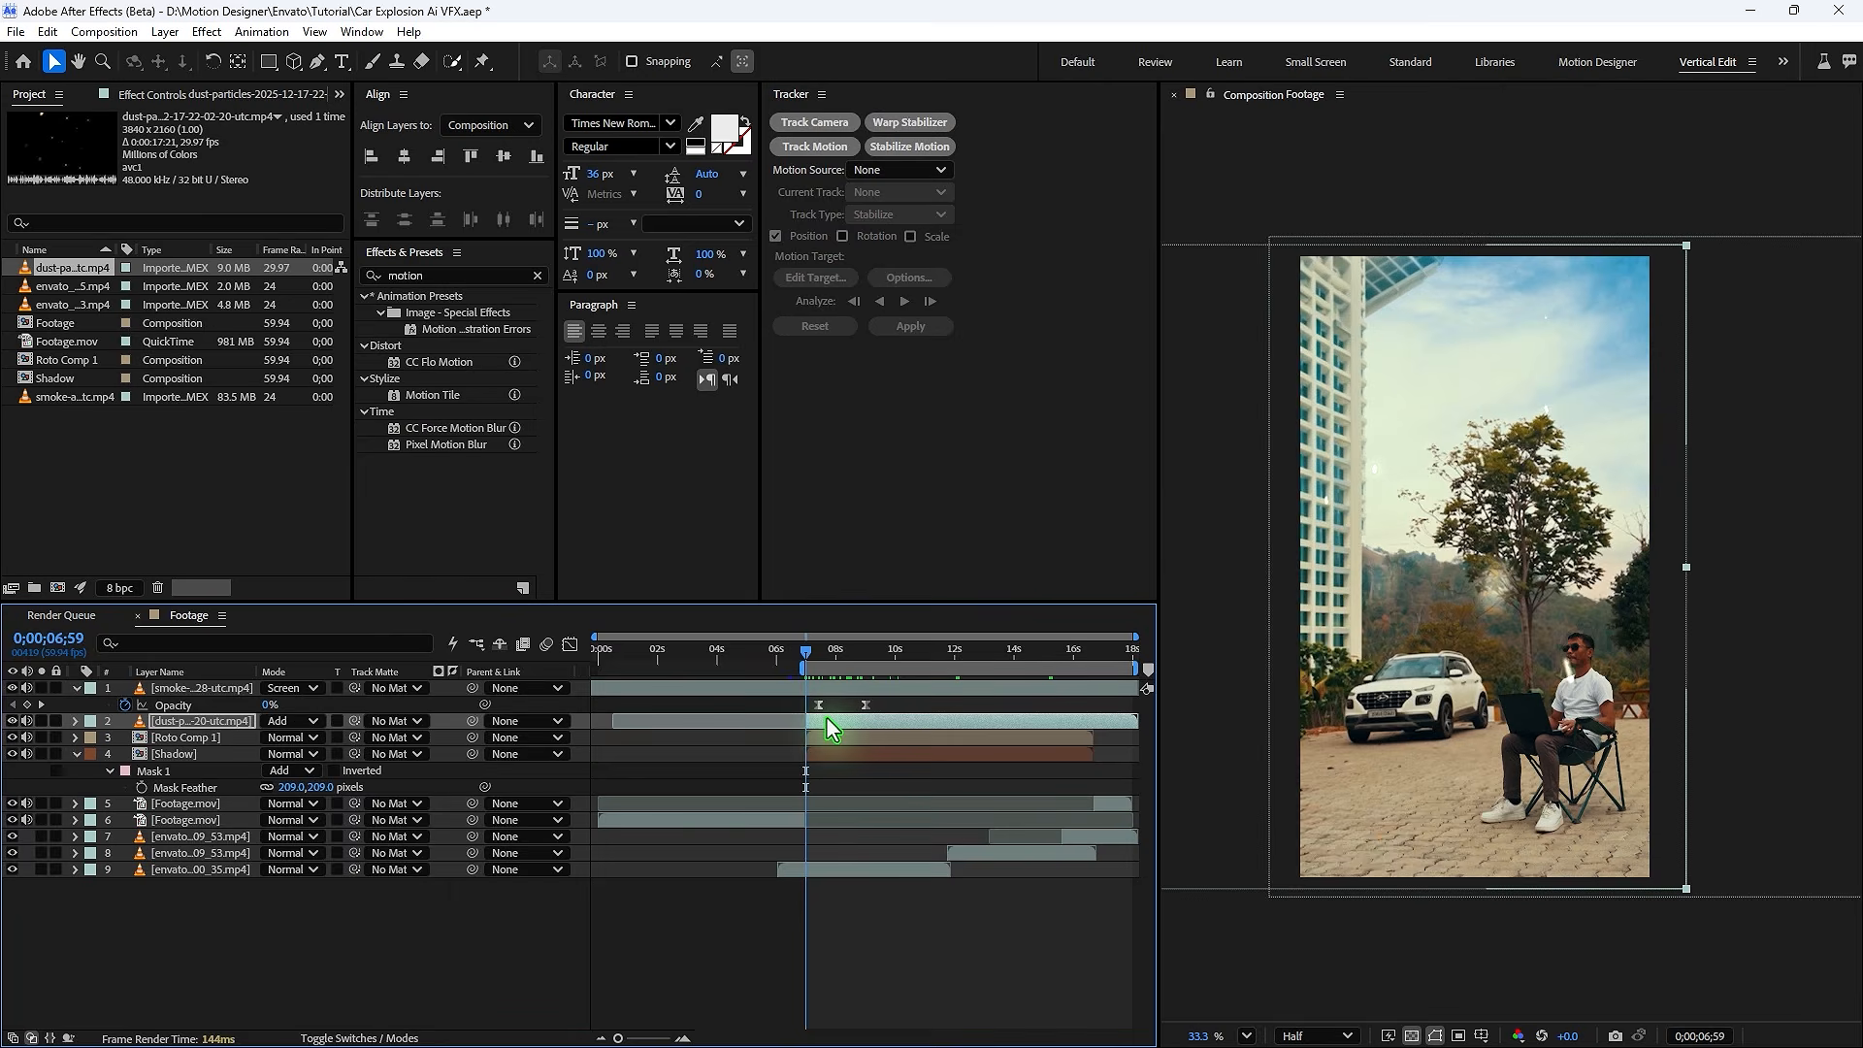
pyautogui.press('t')
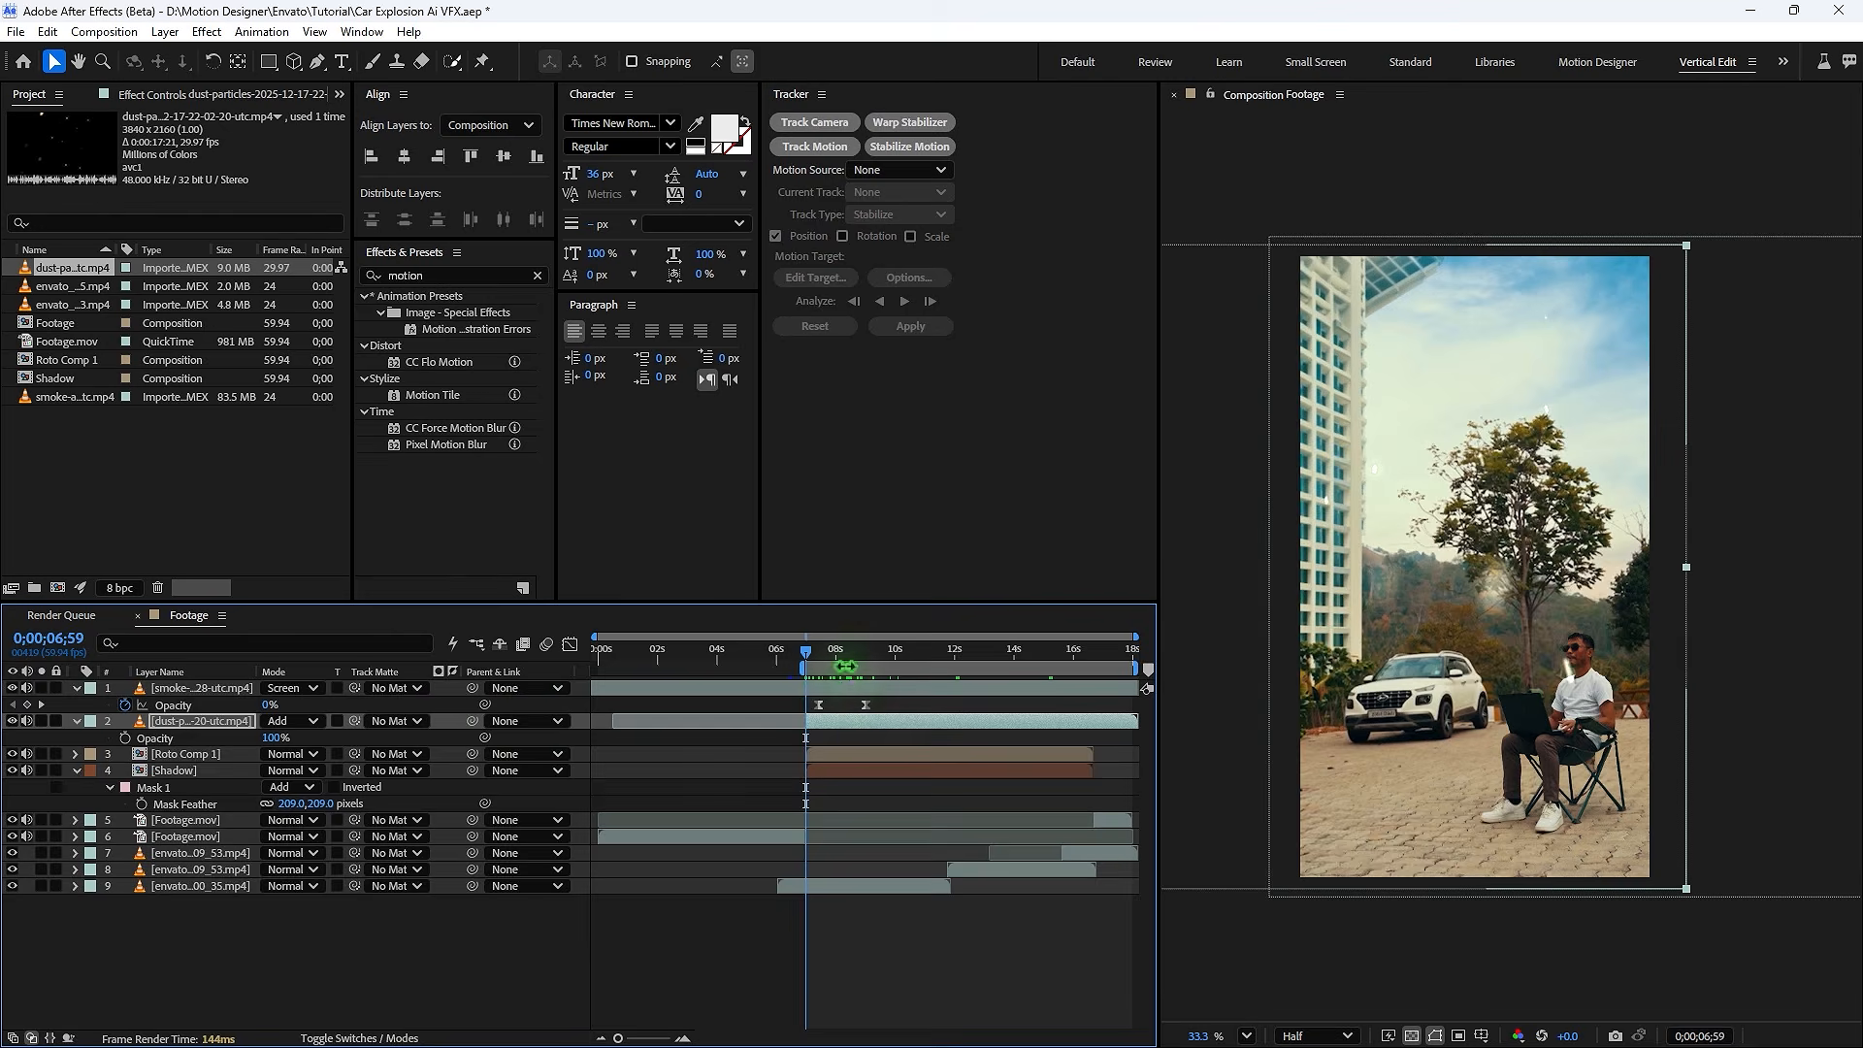
pyautogui.click(858, 670)
pyautogui.click(817, 648)
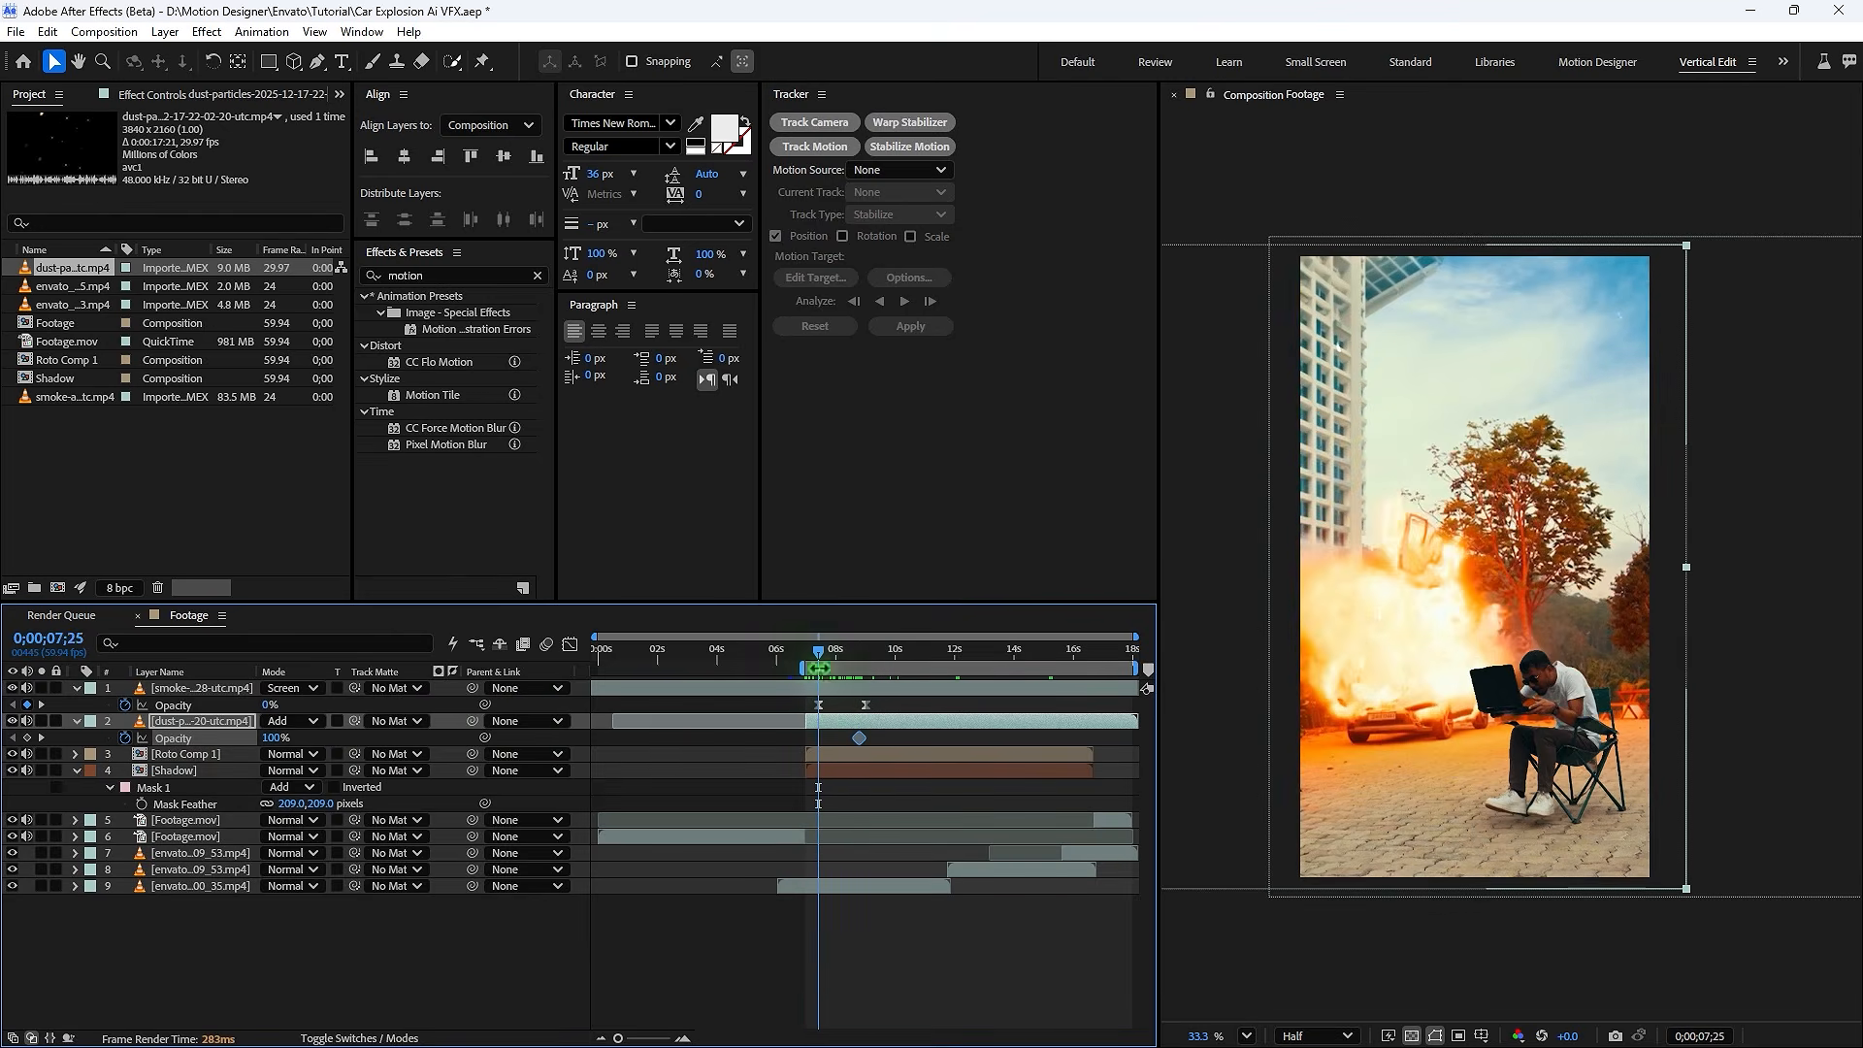
pyautogui.moveTo(818, 650); pyautogui.dragTo(965, 664)
pyautogui.click(26, 738)
pyautogui.moveTo(269, 739); pyautogui.dragTo(214, 739)
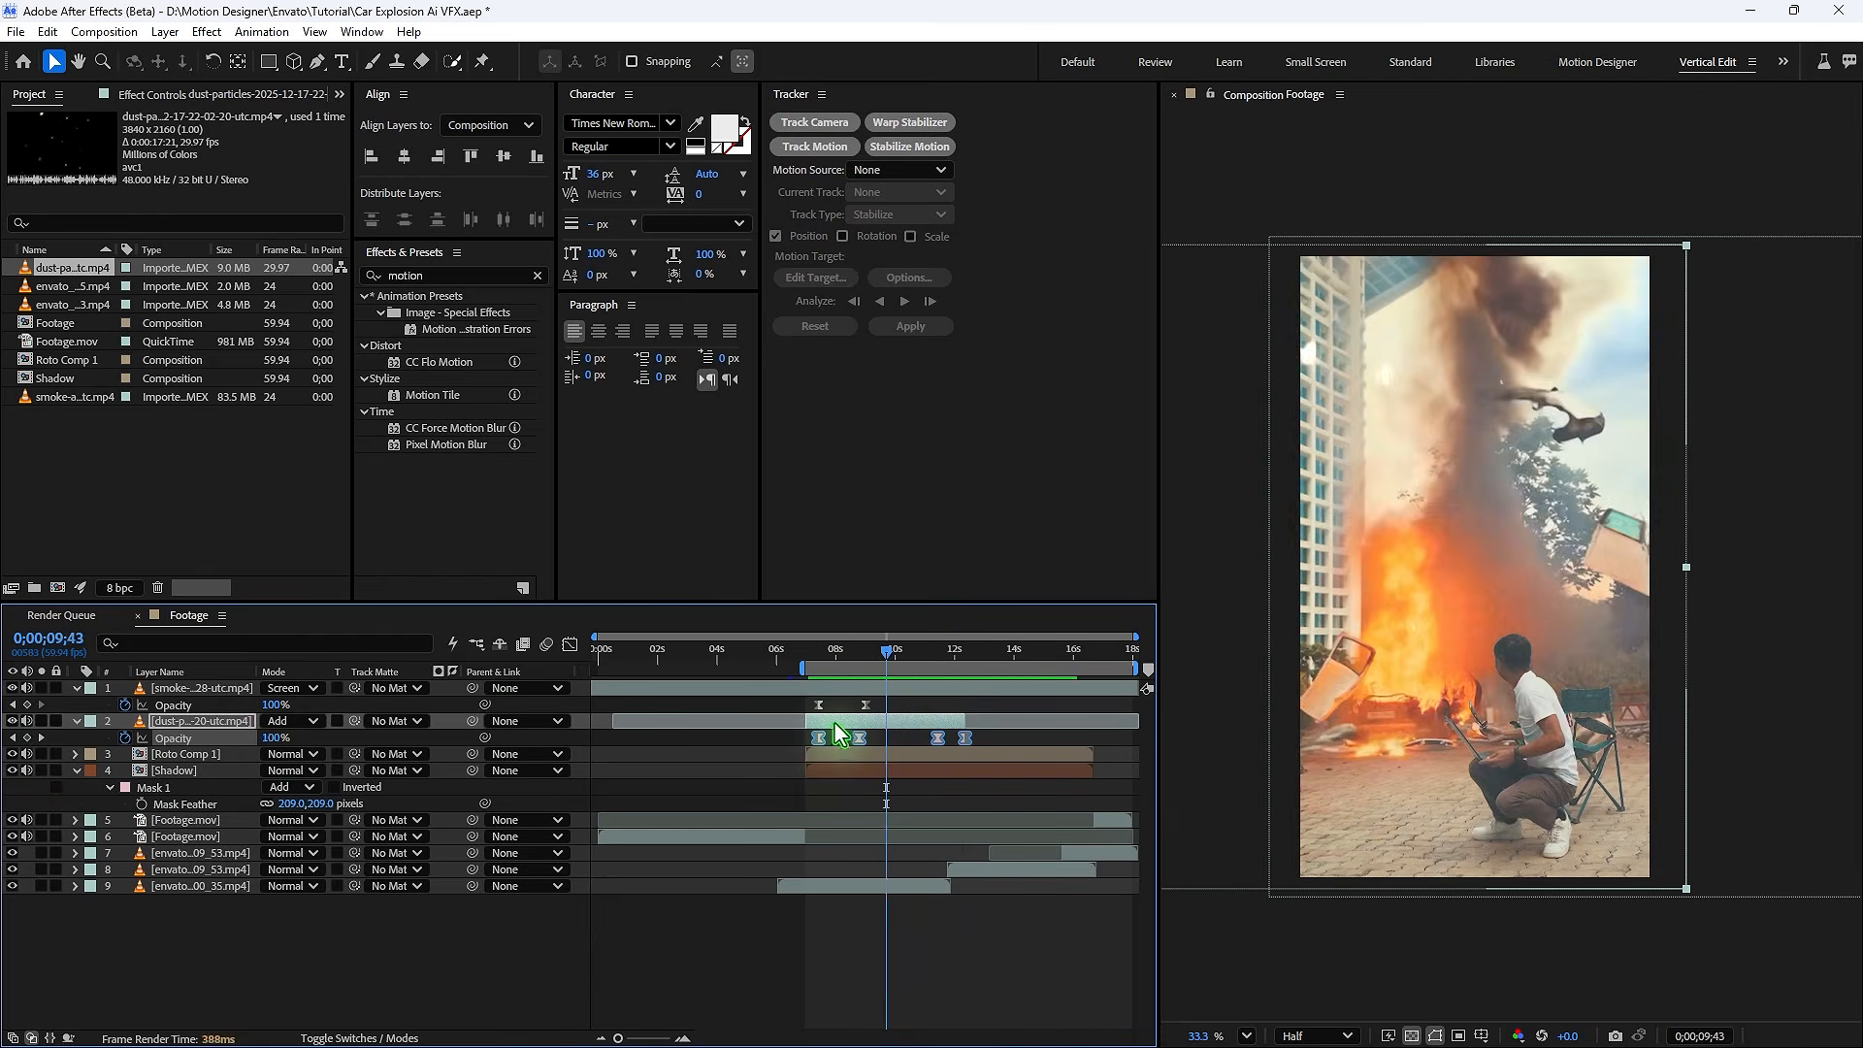
# - Duplicate the smoke layer, move the copy toward the left of the frame, and retime its opacity keyframes
pyautogui.click(817, 687)
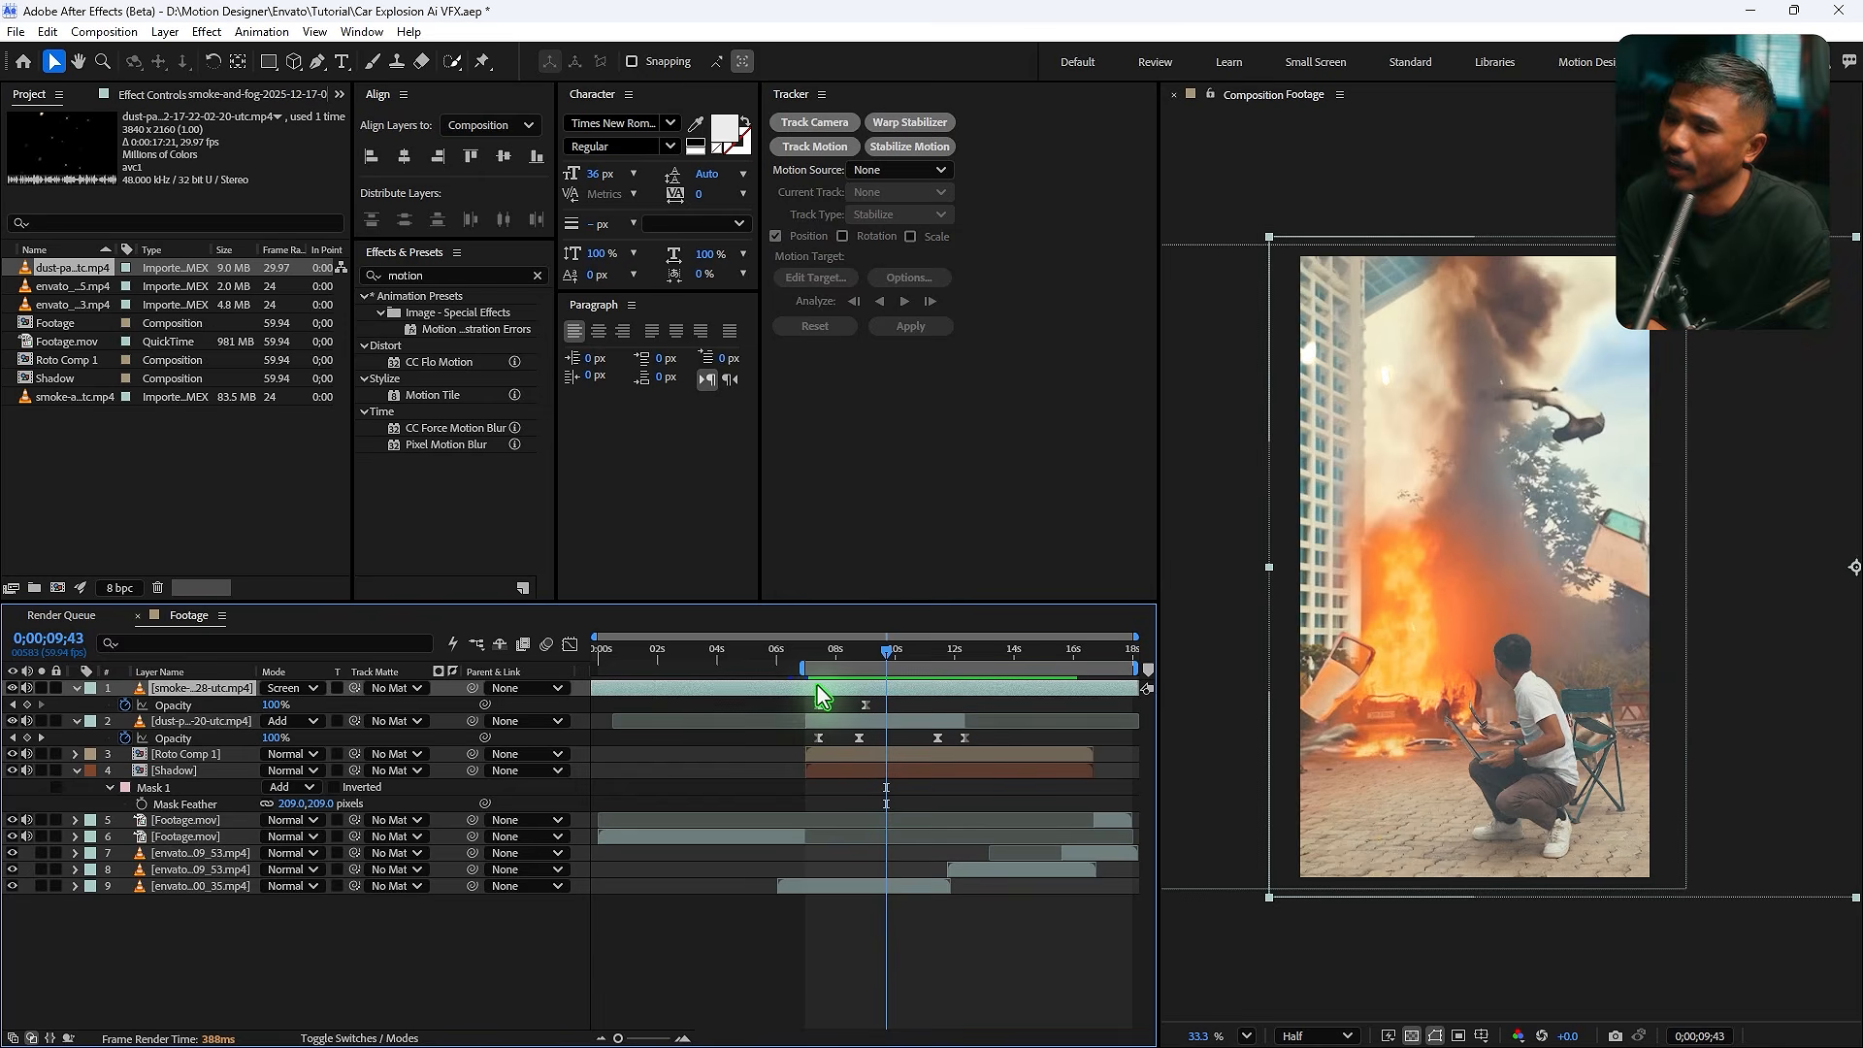
pyautogui.hotkey('ctrl', 'd')
pyautogui.press('=')
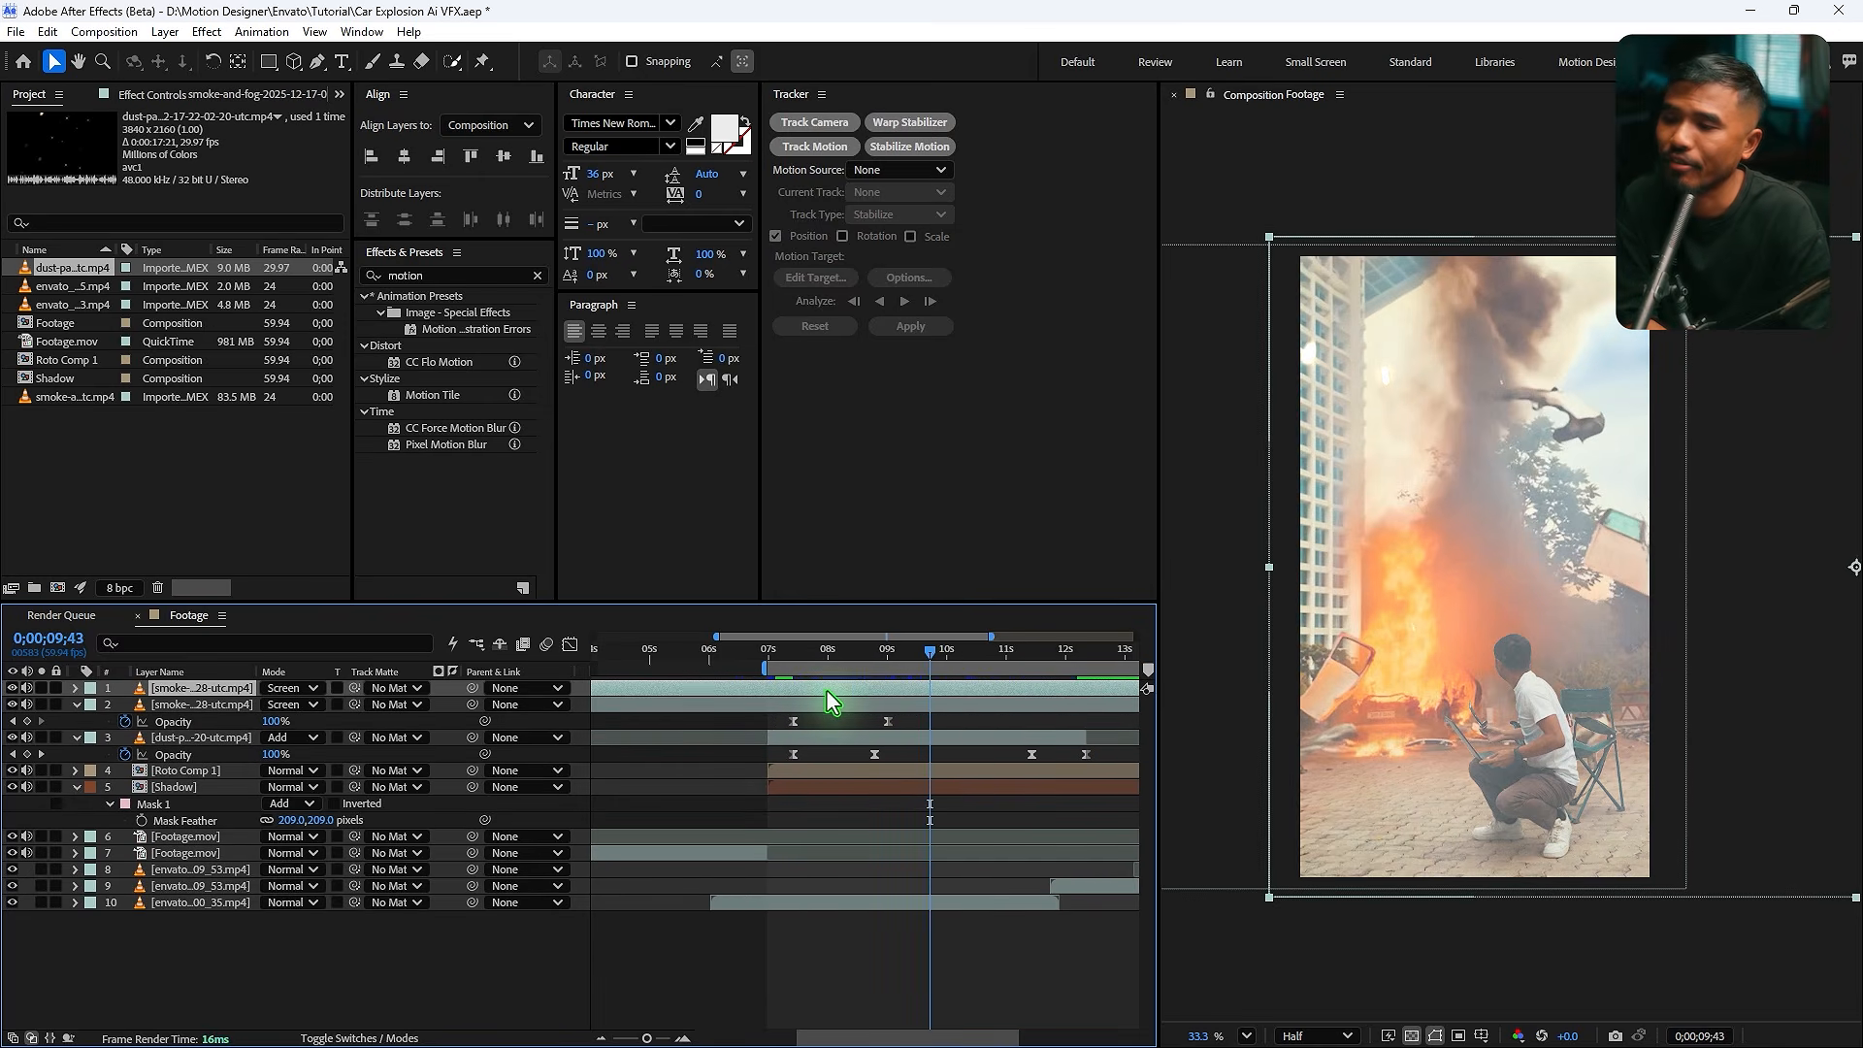
pyautogui.scroll(-4, 1455, 689)
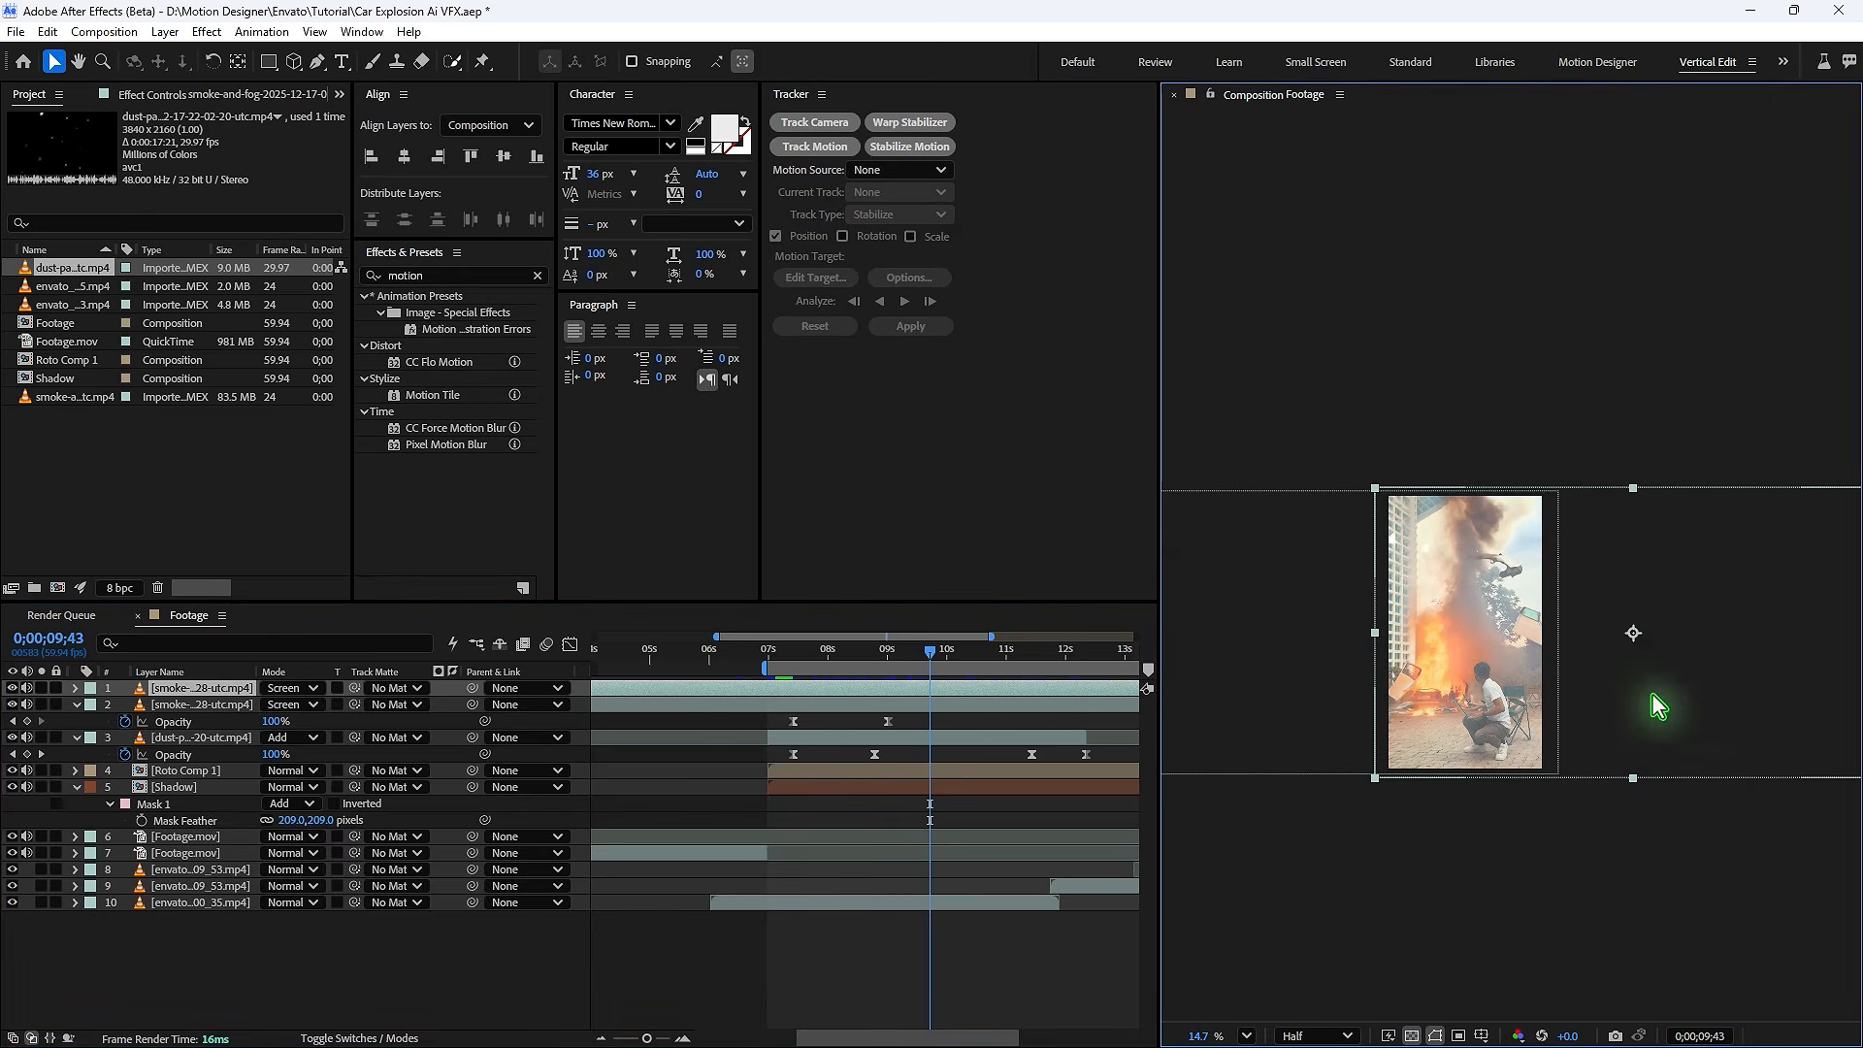
pyautogui.moveTo(1423, 701); pyautogui.dragTo(1337, 716)
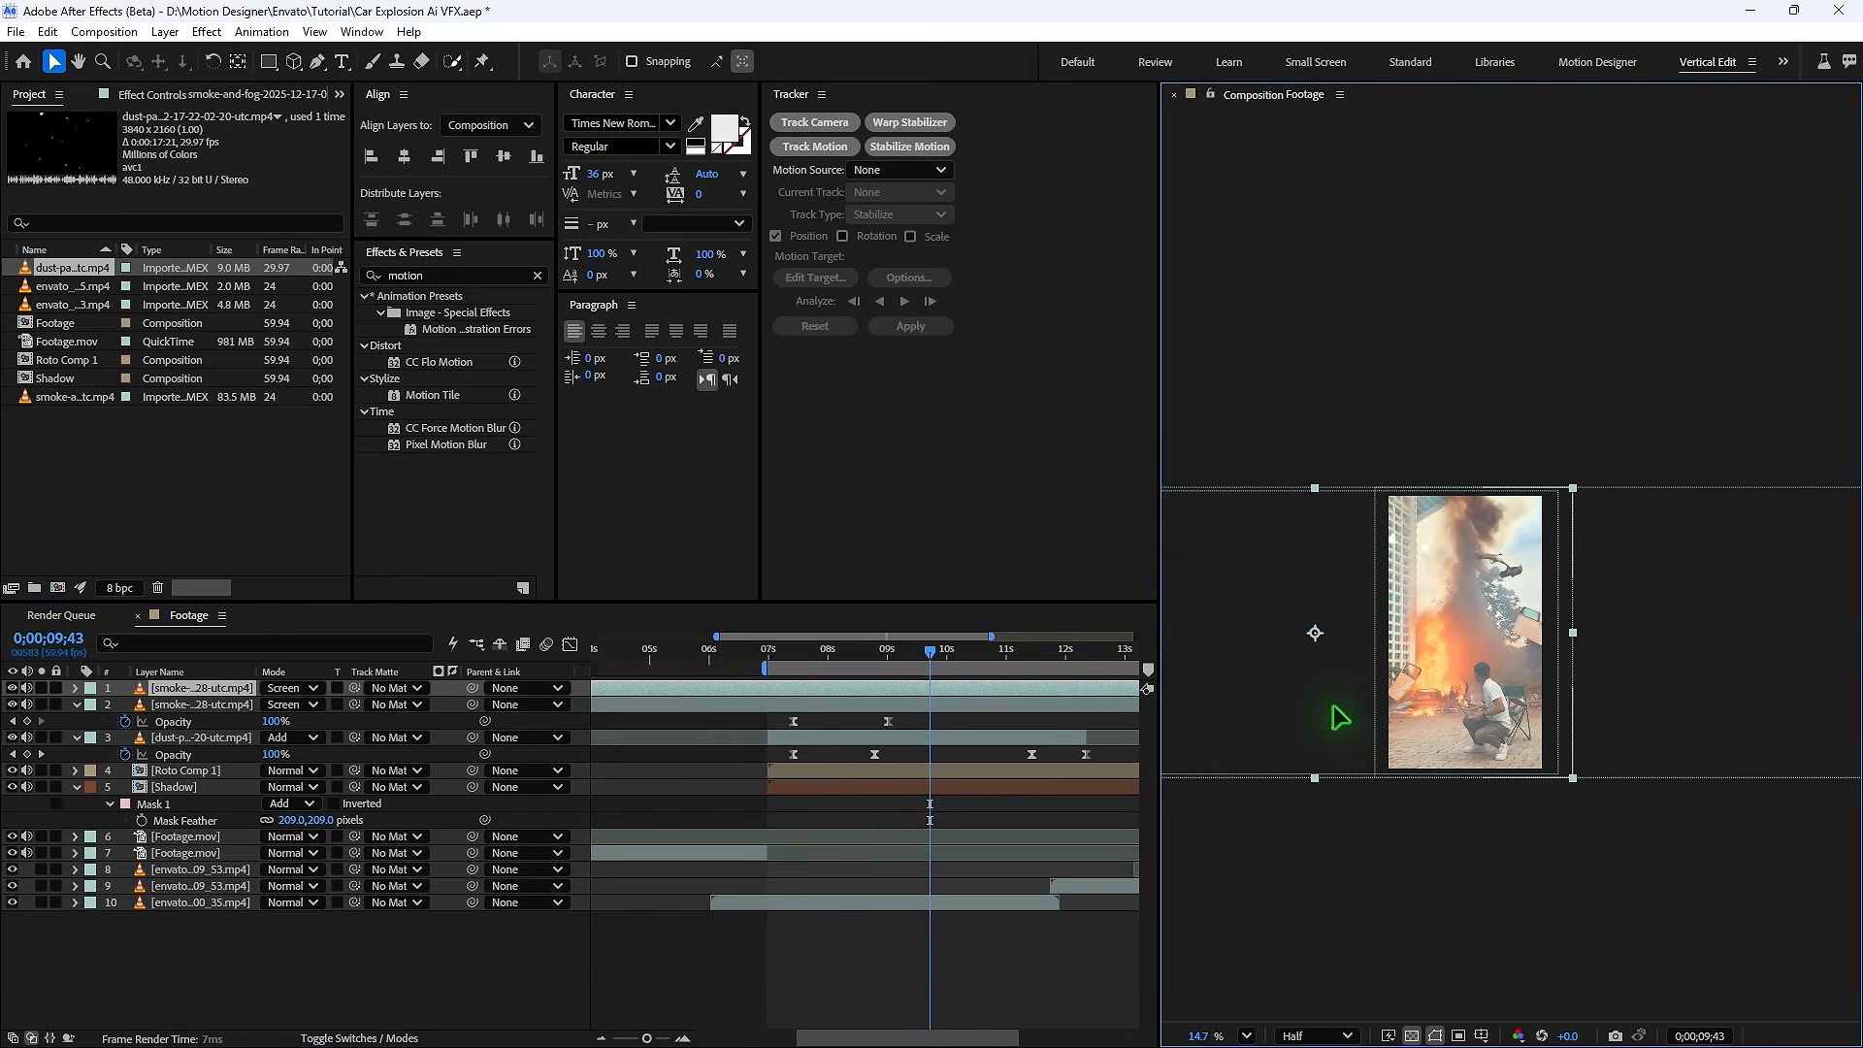
pyautogui.press('u')
pyautogui.moveTo(919, 700)
pyautogui.mouseDown()
pyautogui.moveTo(761, 717)
pyautogui.moveTo(1114, 715)
pyautogui.moveTo(944, 718)
pyautogui.mouseUp()
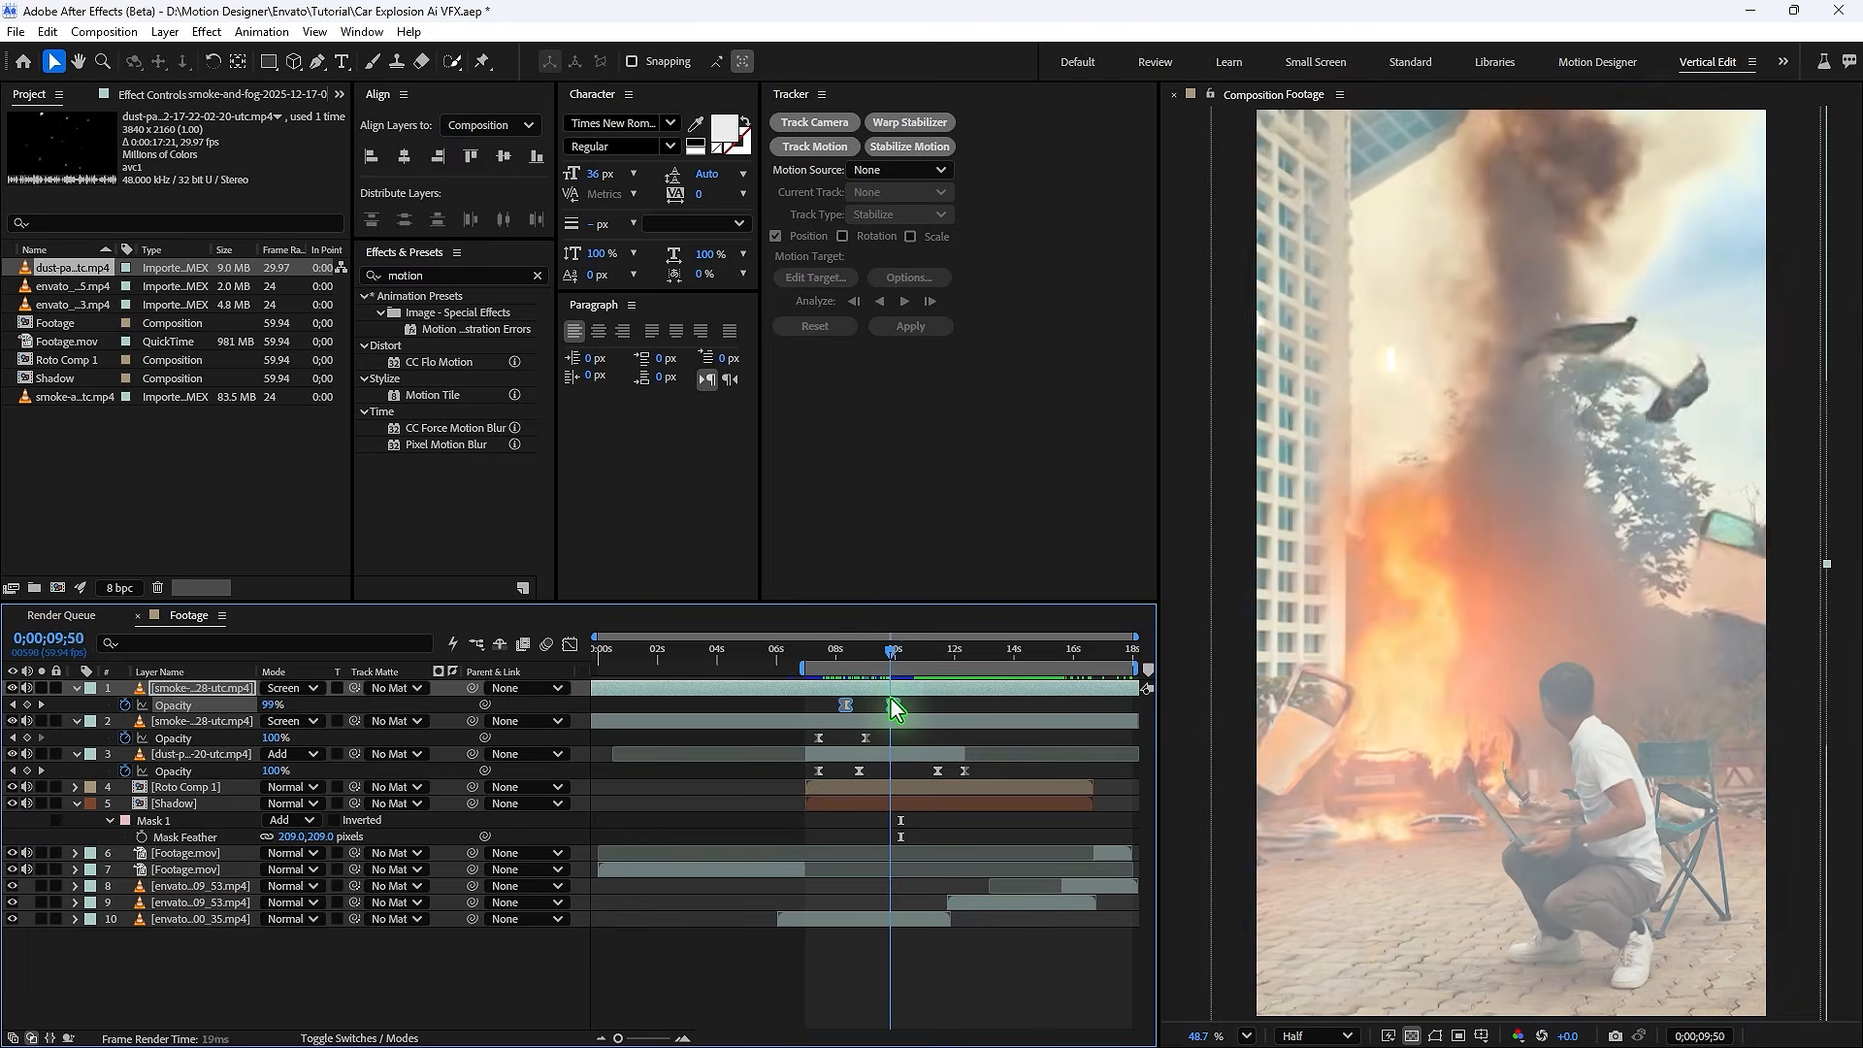
pyautogui.moveTo(891, 700); pyautogui.dragTo(906, 693)
pyautogui.click(922, 689)
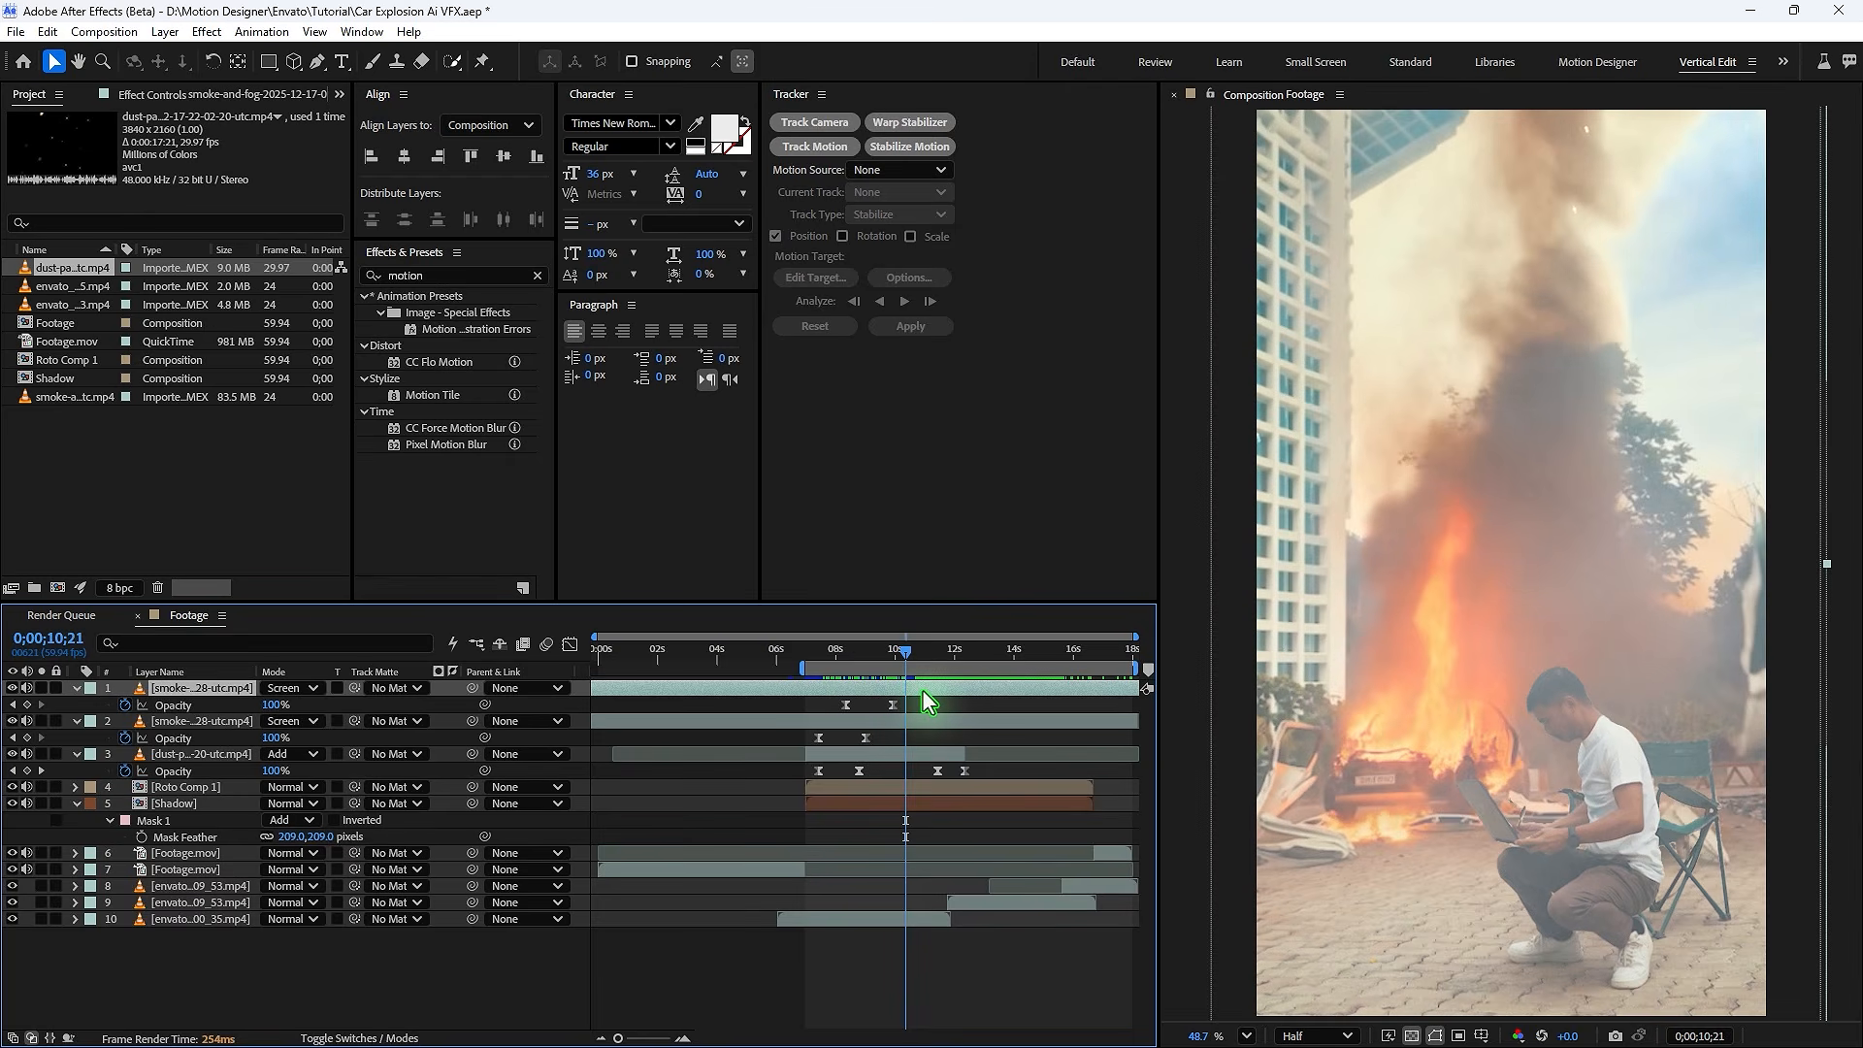
# - Duplicate the smoke layer again and move the new copy's opacity keyframes later in time
pyautogui.hotkey('ctrl', 'd')
pyautogui.click(814, 652)
pyautogui.press('space')
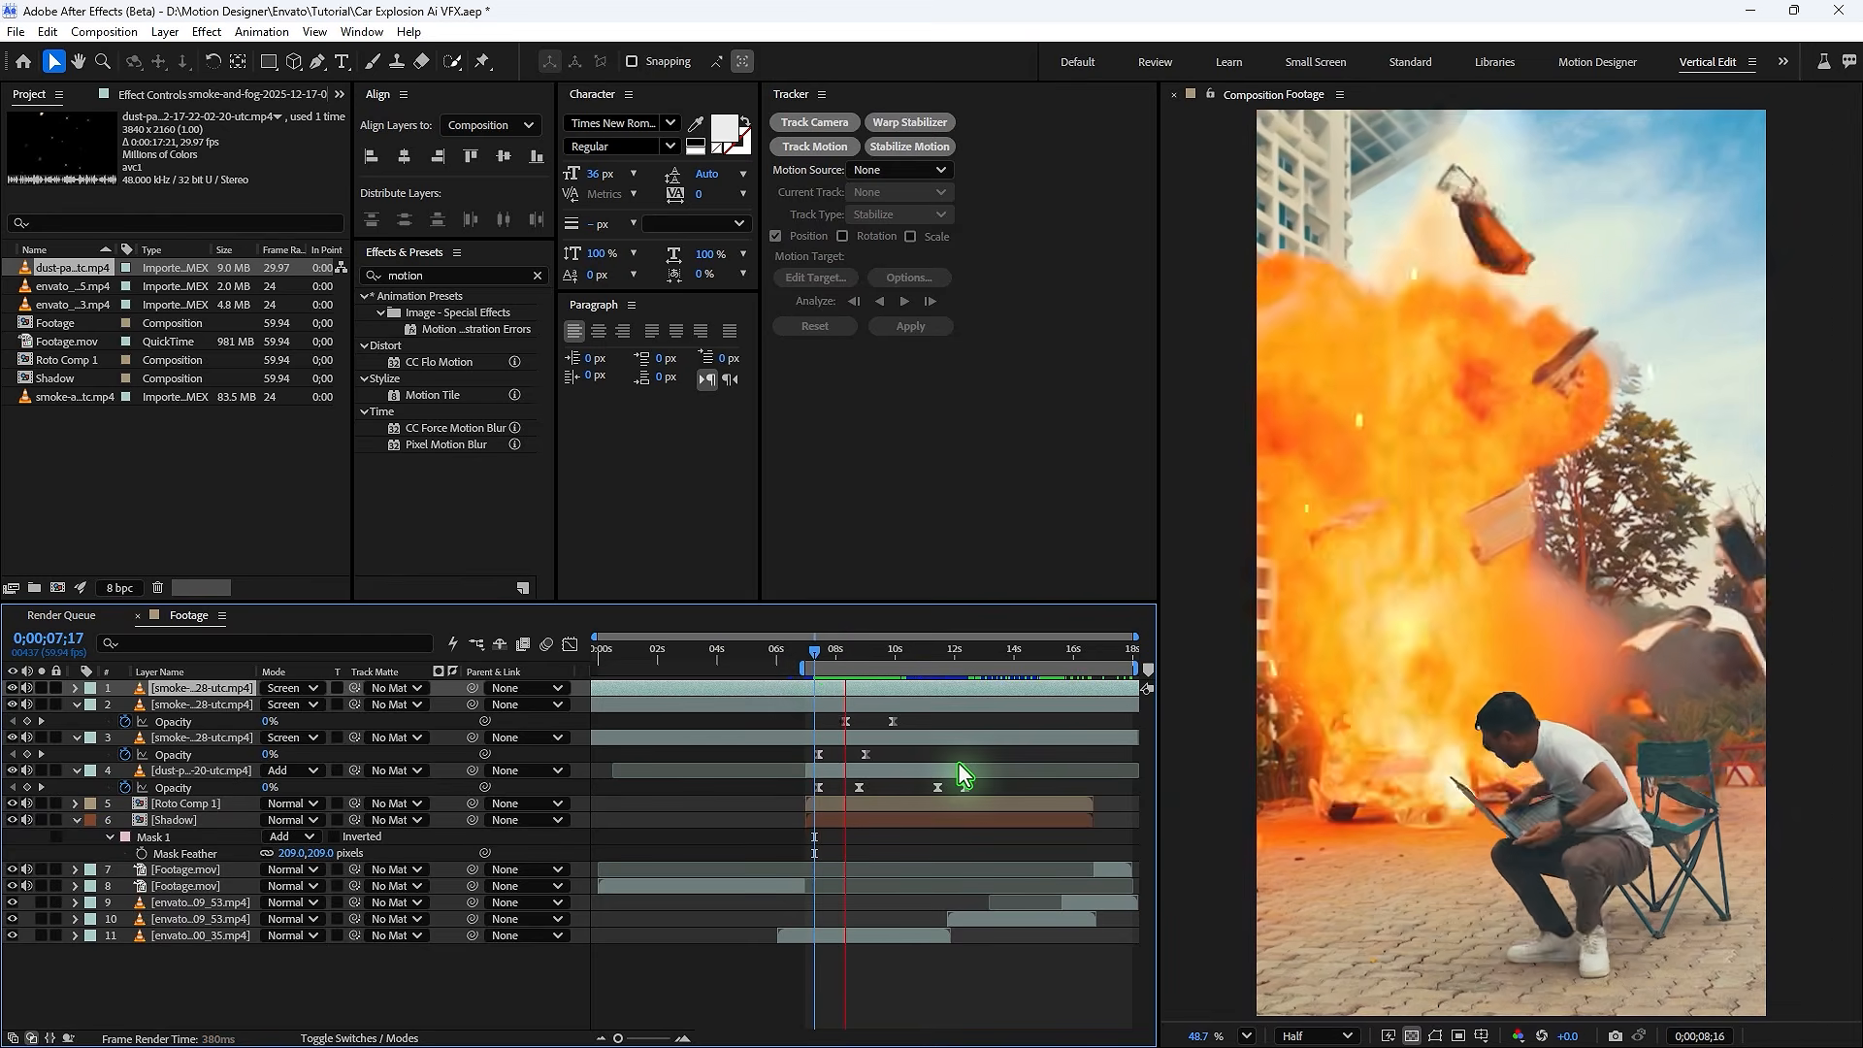
pyautogui.press('u')
pyautogui.moveTo(922, 701); pyautogui.dragTo(834, 709)
pyautogui.moveTo(889, 707); pyautogui.dragTo(1032, 706)
pyautogui.click(1027, 713)
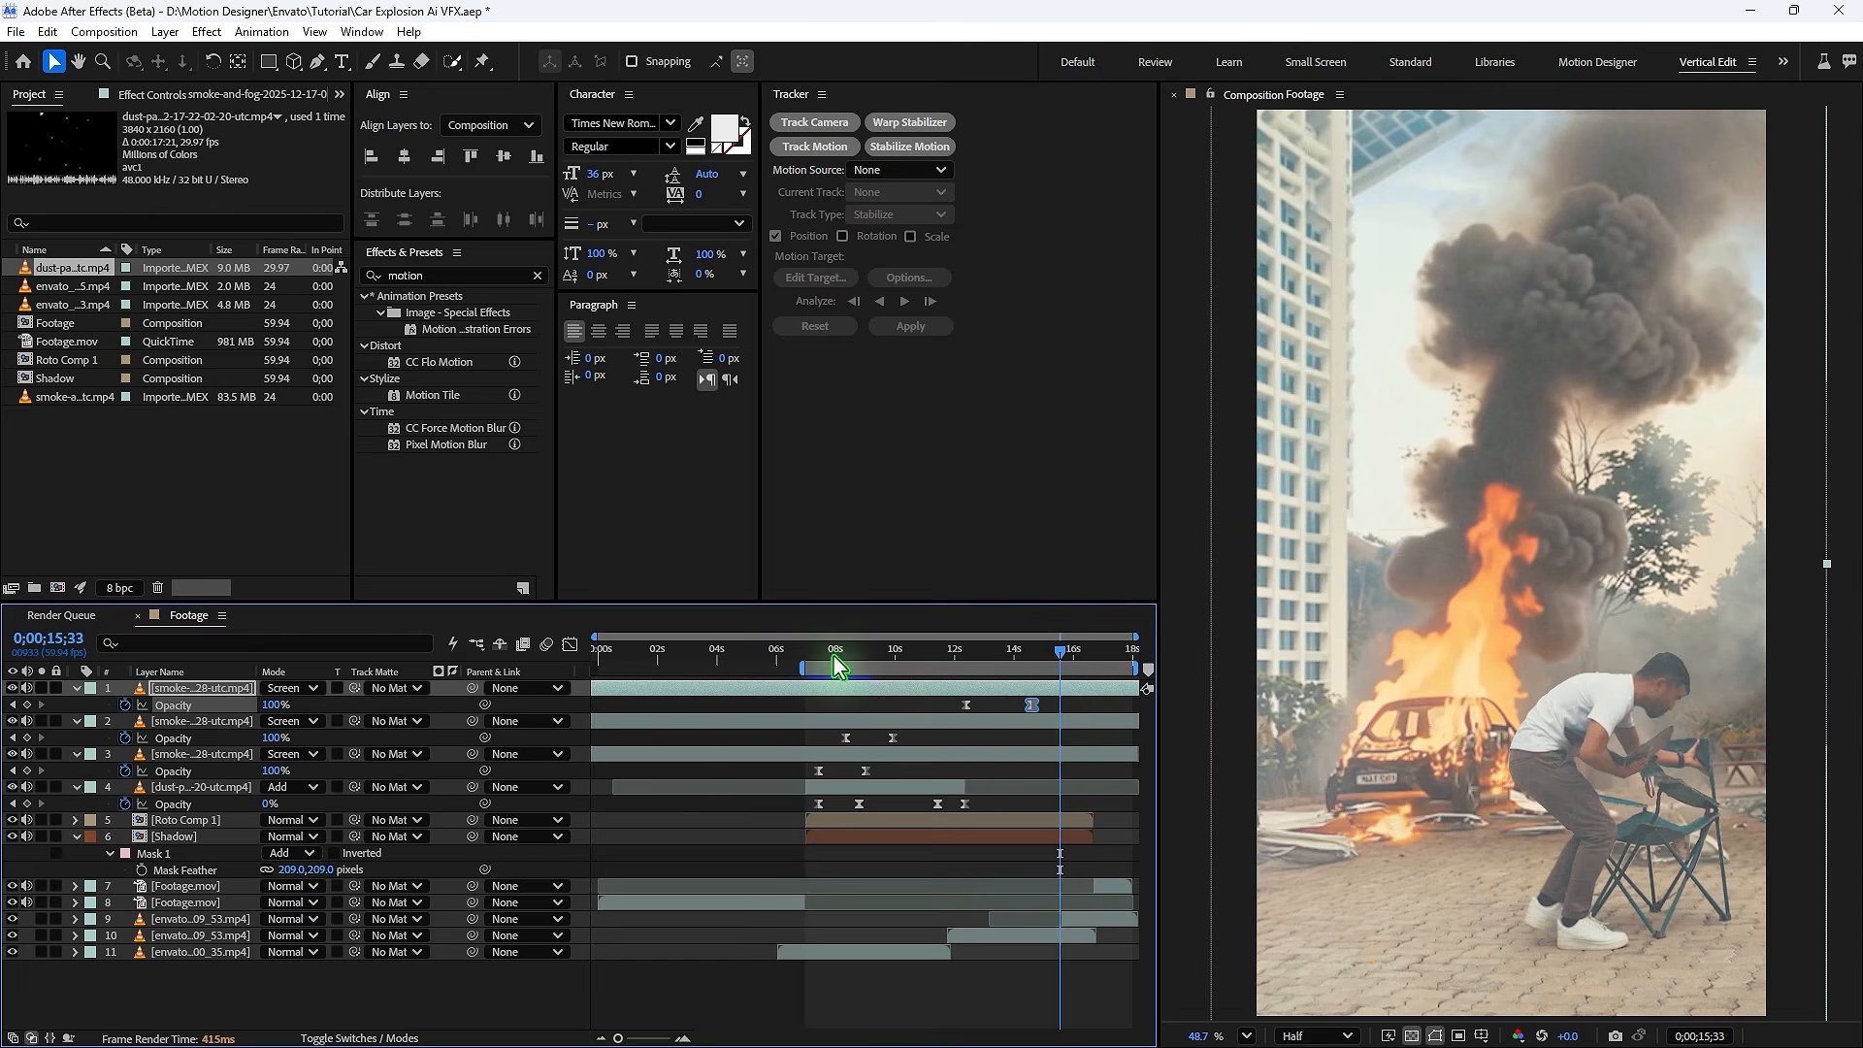
# - Preview the composite from the start of the explosion
pyautogui.click(805, 653)
pyautogui.click(818, 753)
pyautogui.press('space')
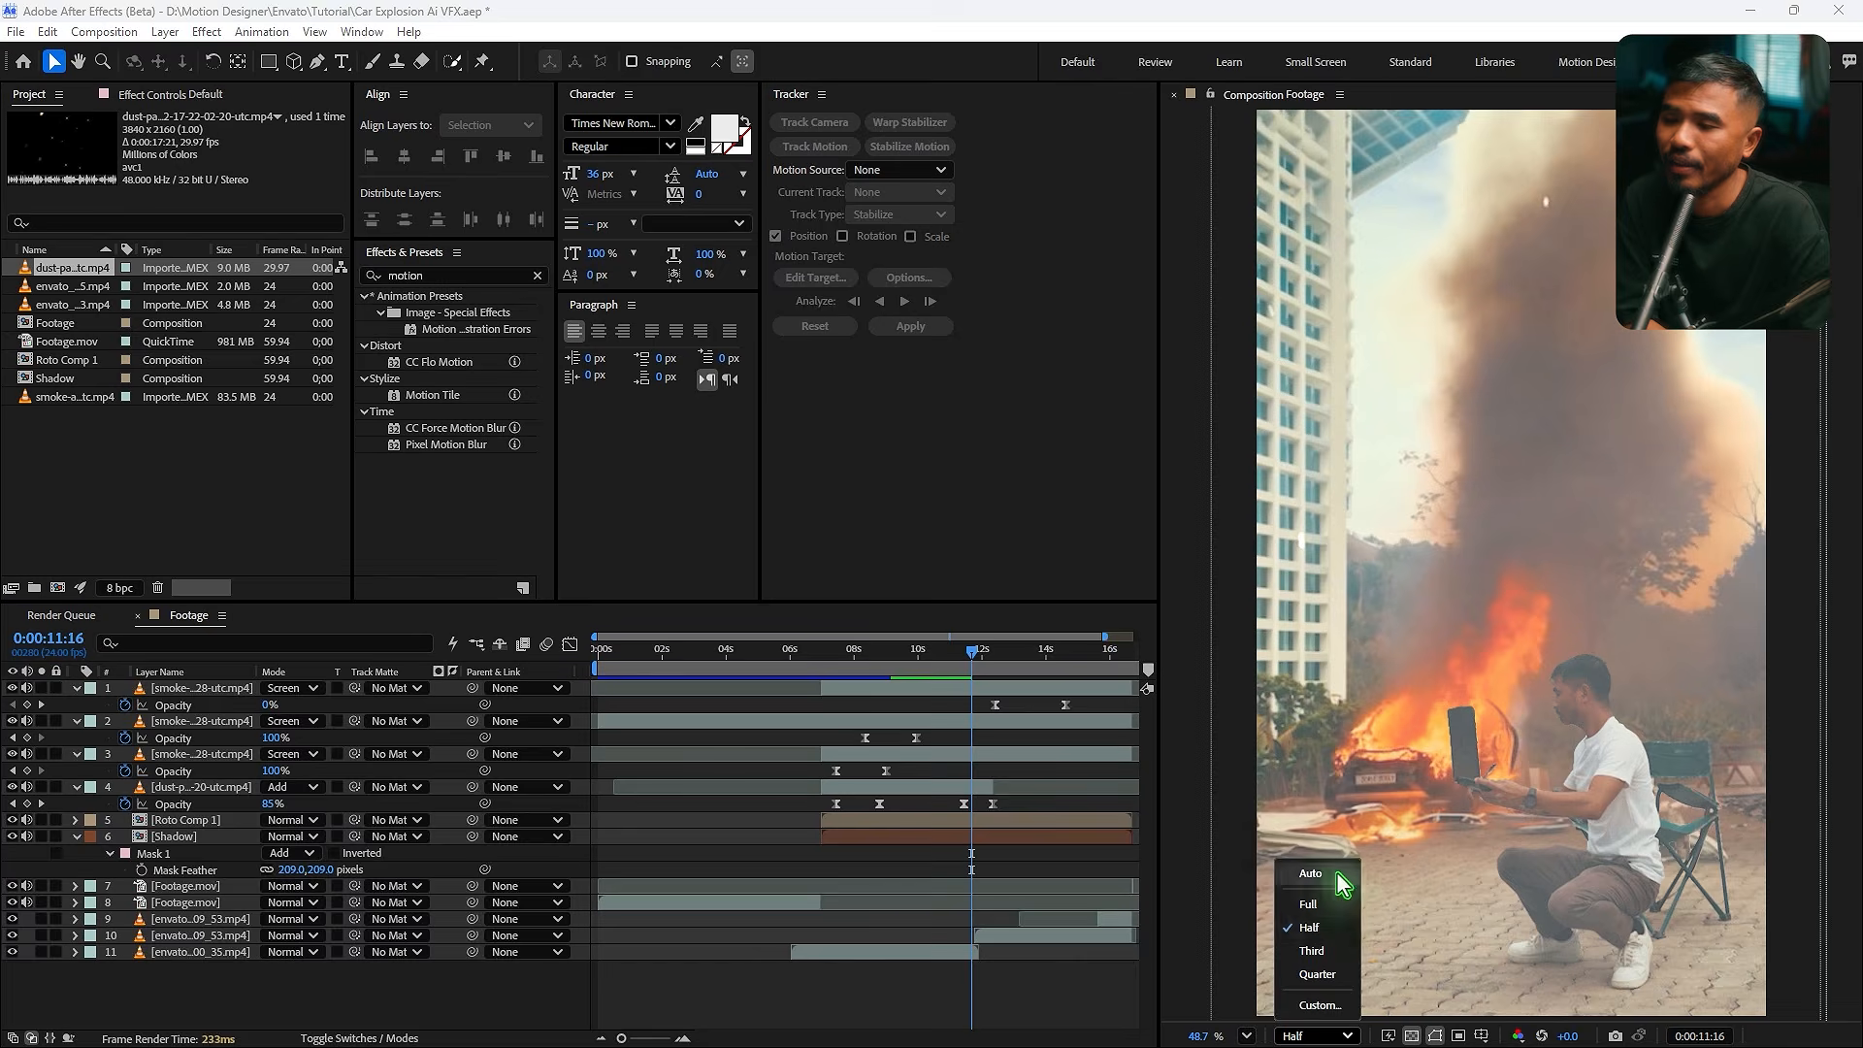
pyautogui.click(1308, 904)
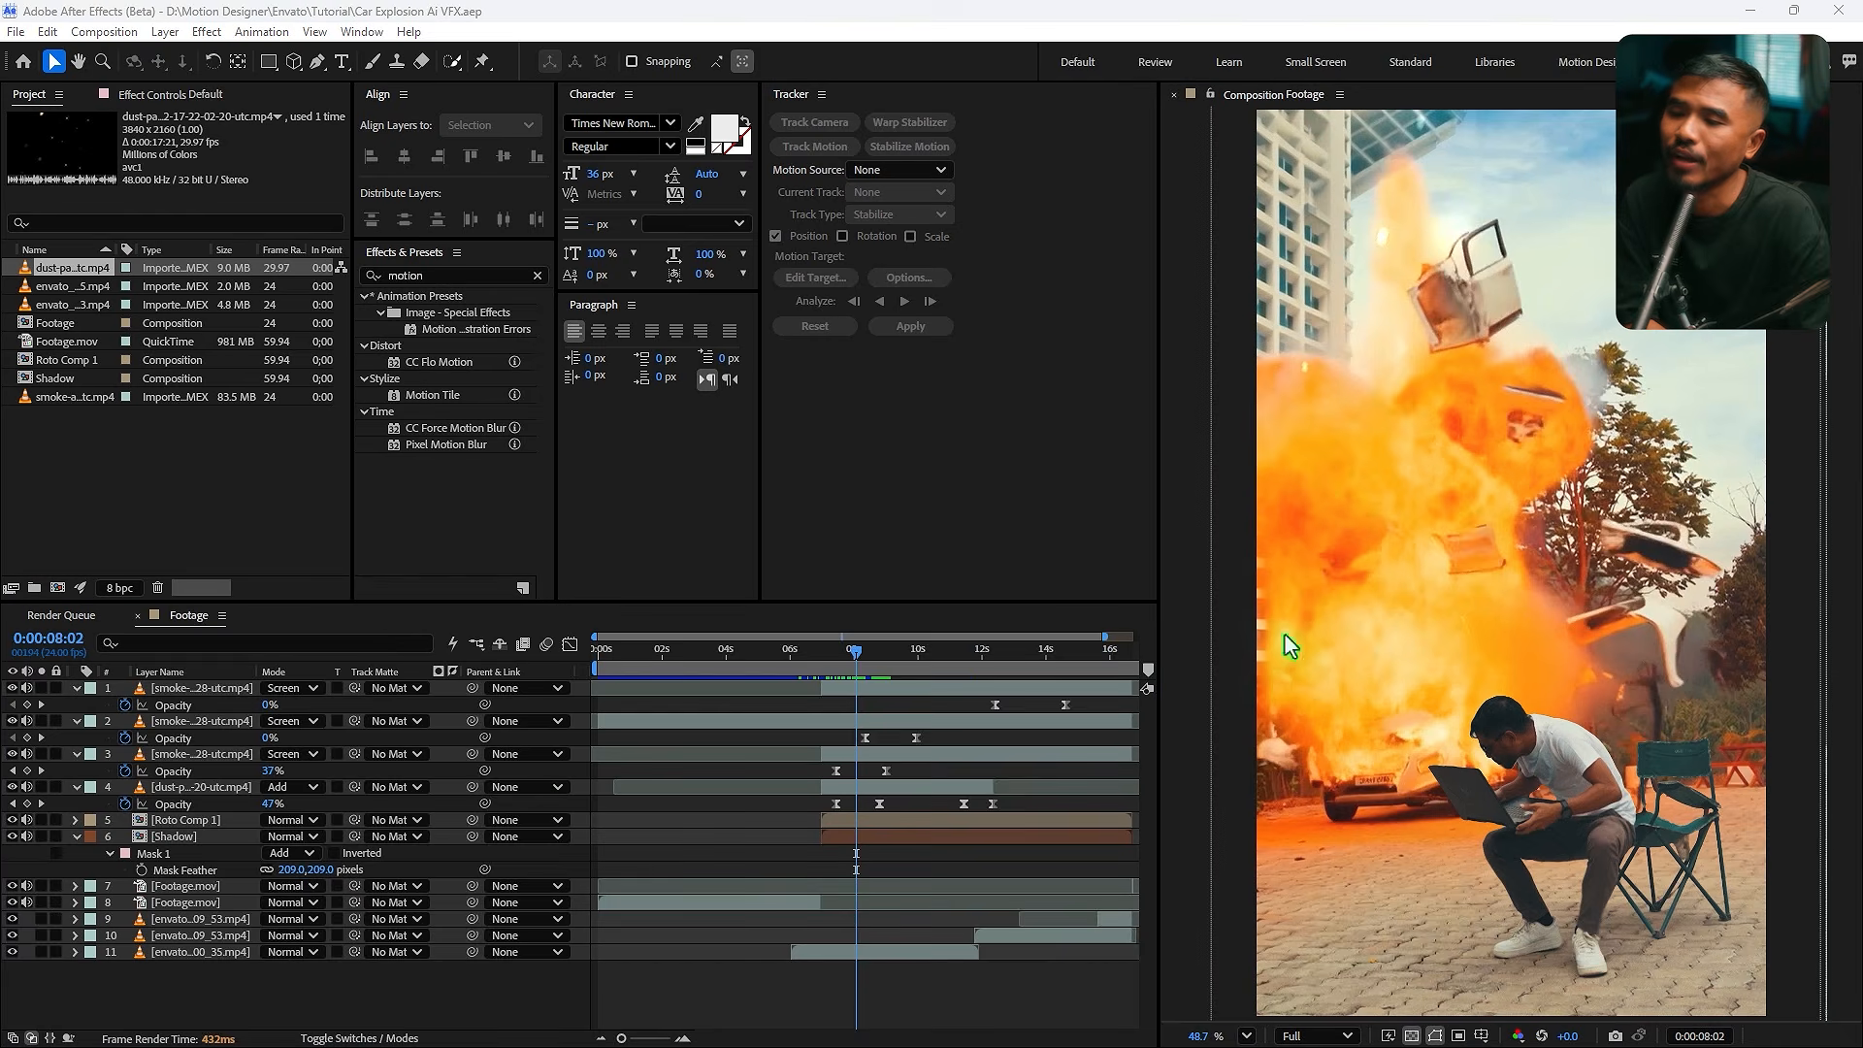
# - Trim the second smoke layer's in point to the current time at about 6;23
pyautogui.moveTo(27, 688); pyautogui.dragTo(27, 853)
pyautogui.click(688, 706)
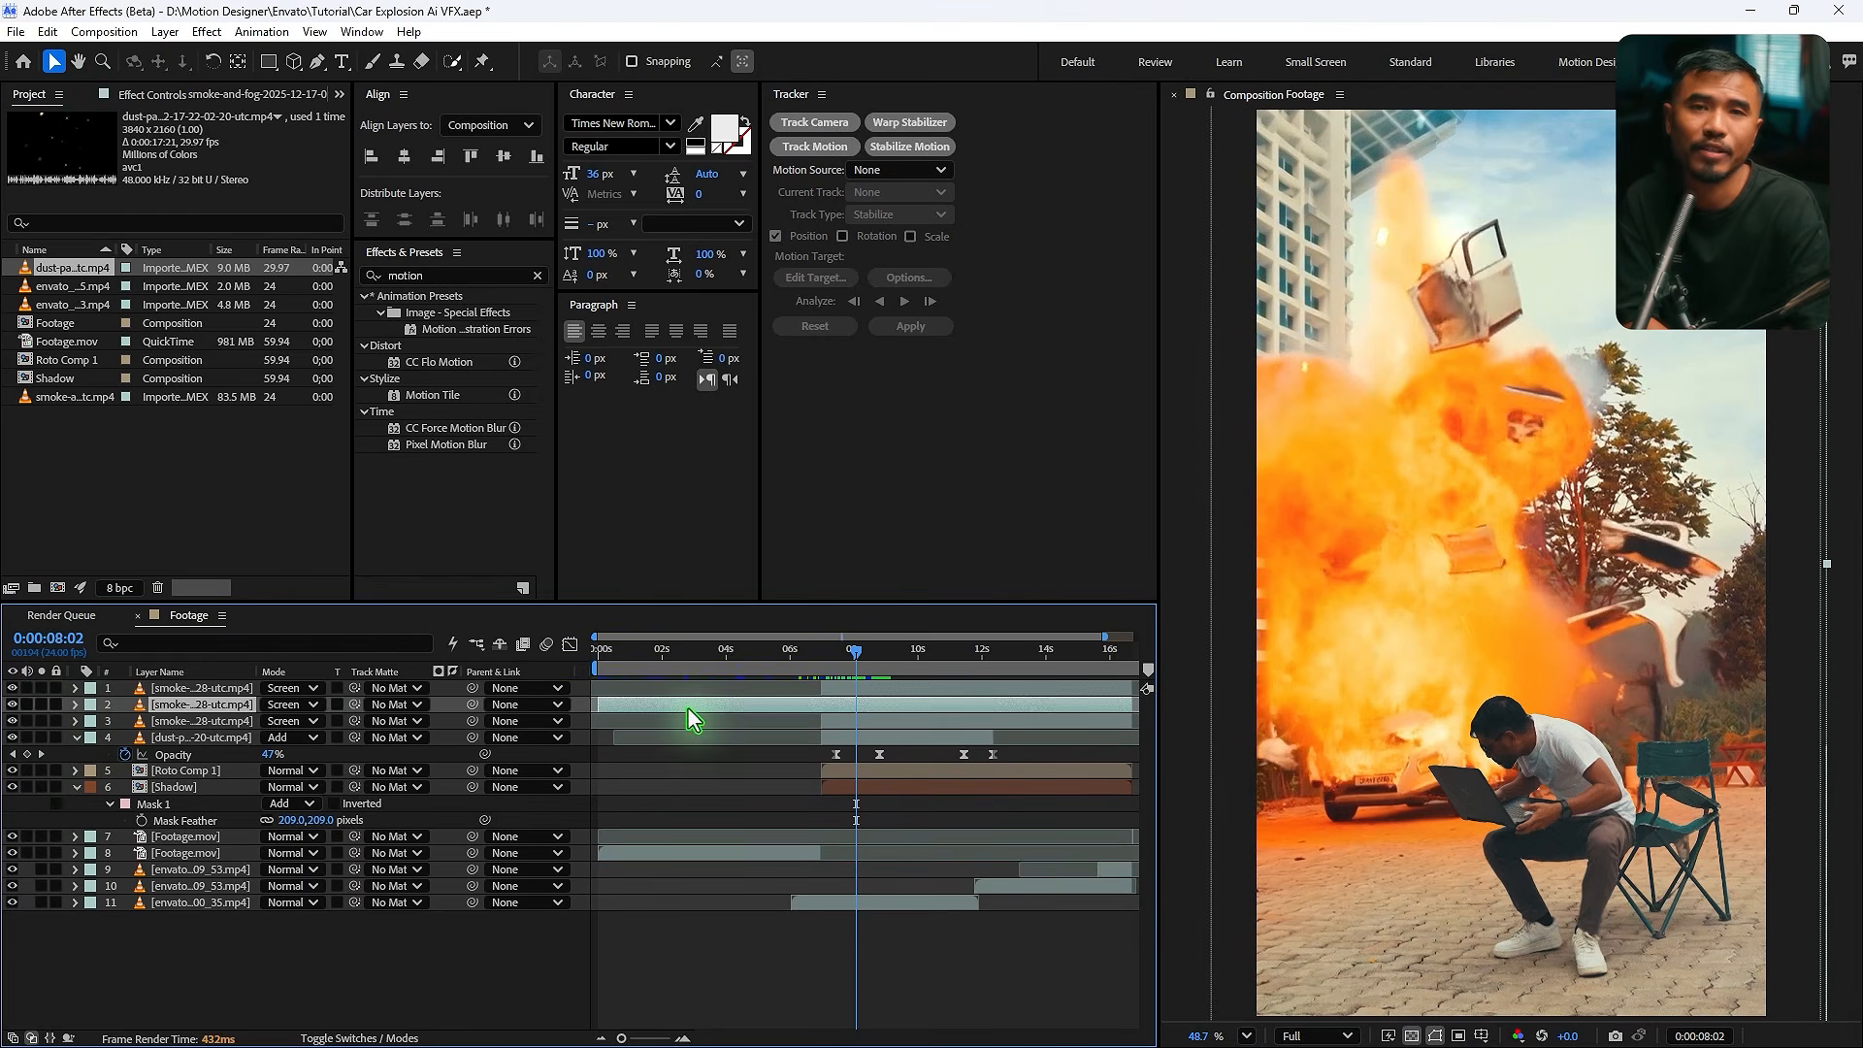
pyautogui.click(821, 653)
pyautogui.hotkey('alt', '[')
# - Select the smoke and dust layers and change their label color
pyautogui.click(74, 738)
pyautogui.click(190, 737)
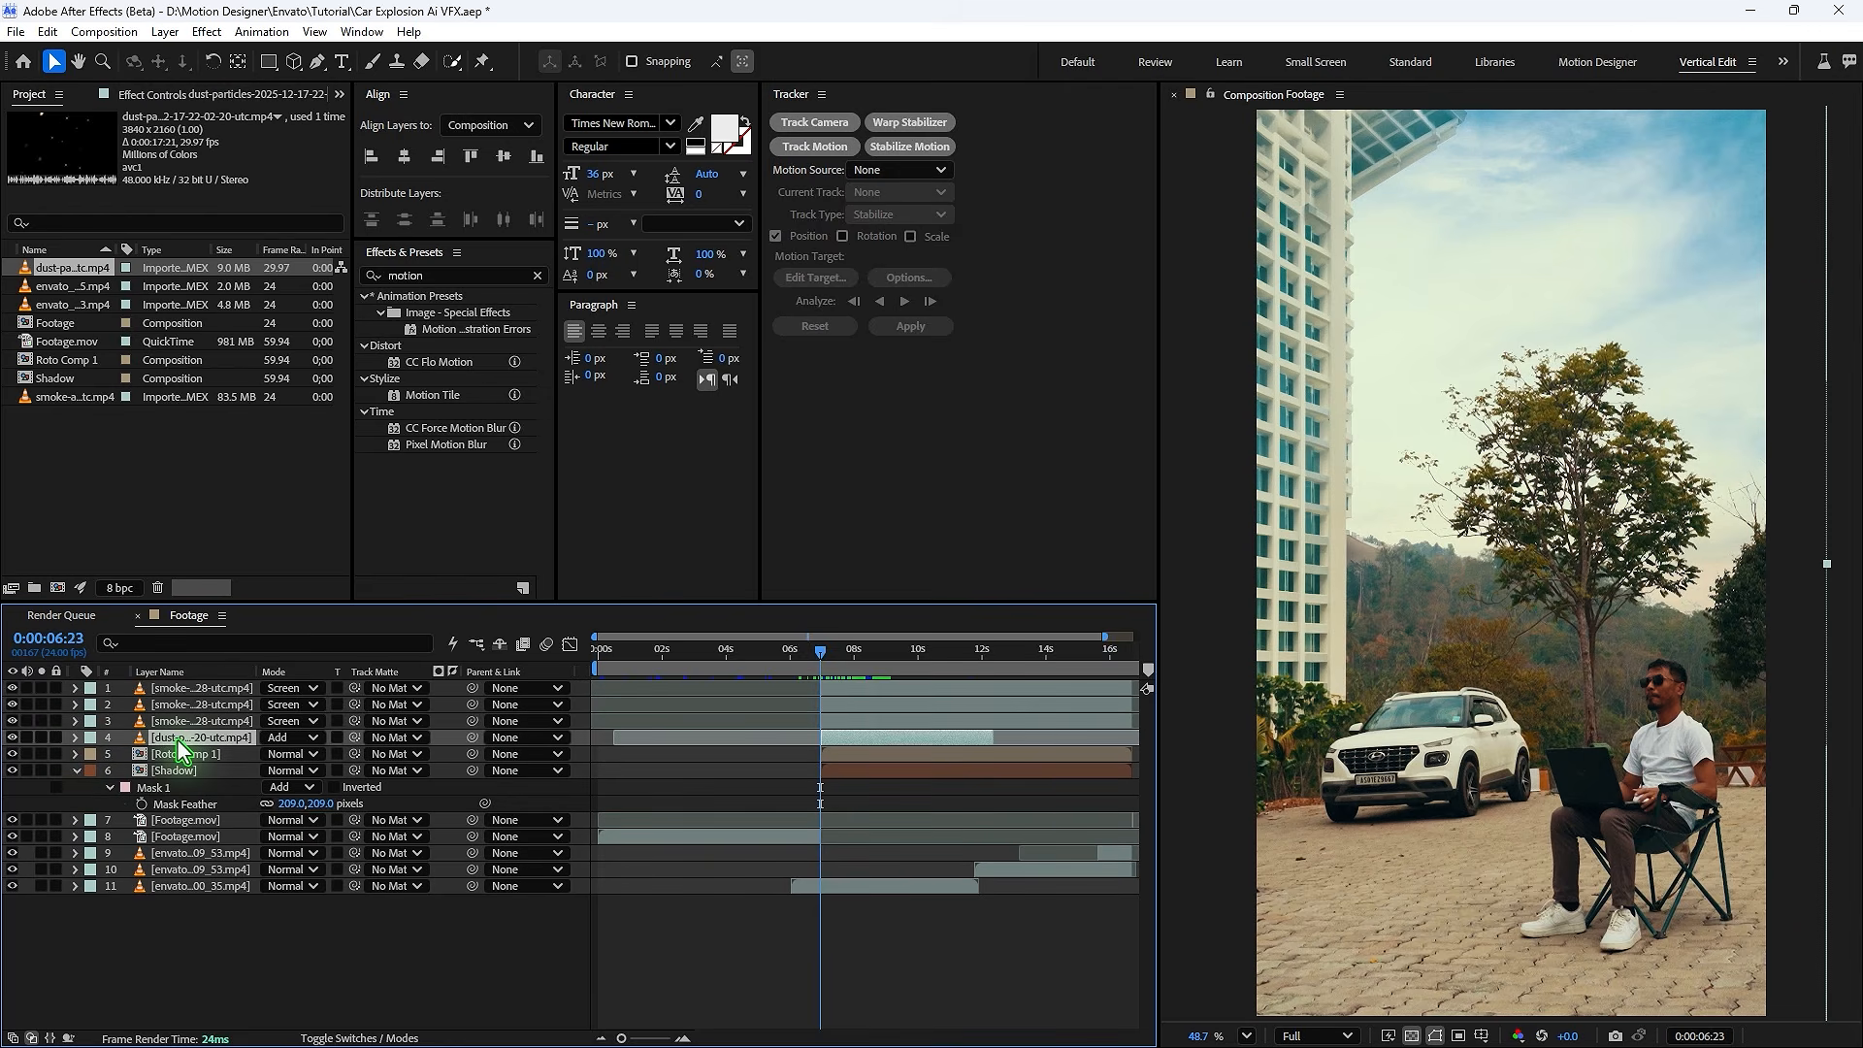
pyautogui.keyDown('shift'); pyautogui.click(199, 691); pyautogui.keyUp('shift')
pyautogui.click(91, 689)
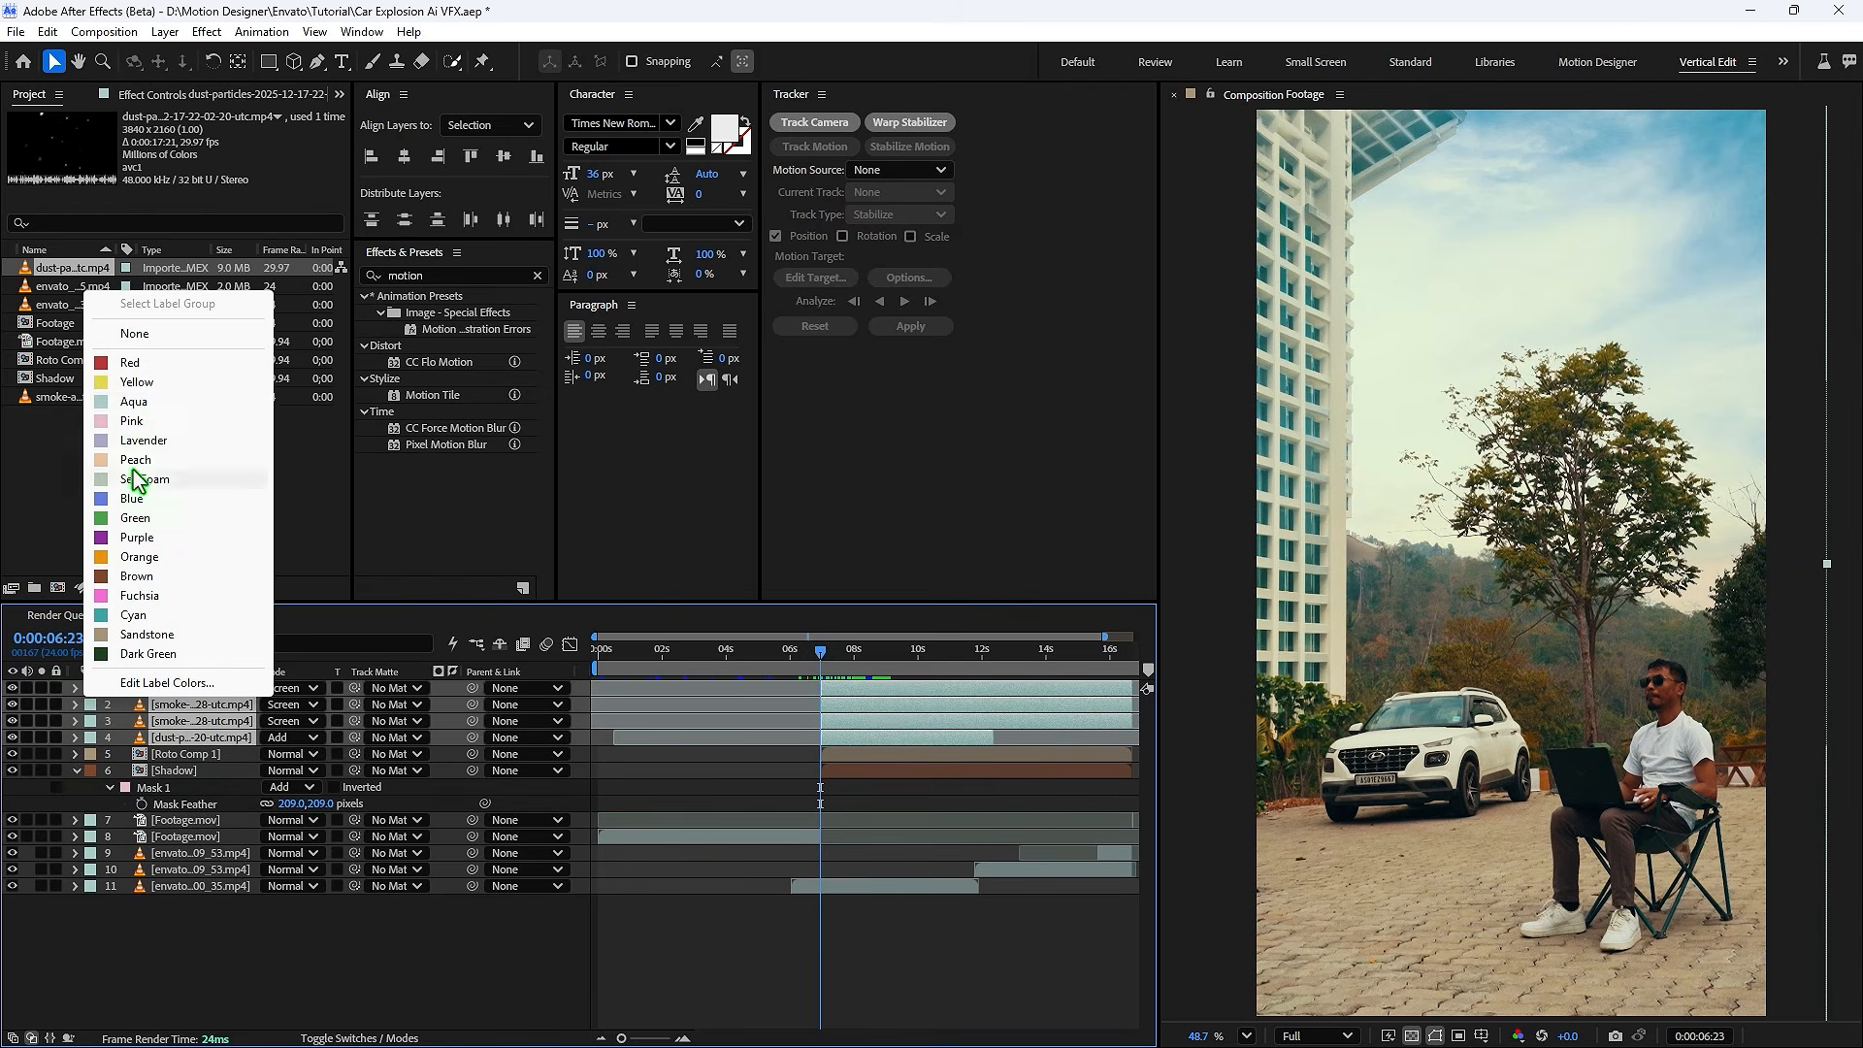
pyautogui.click(155, 366)
# - Duplicate the Roto Comp 1 layer twice
pyautogui.click(827, 649)
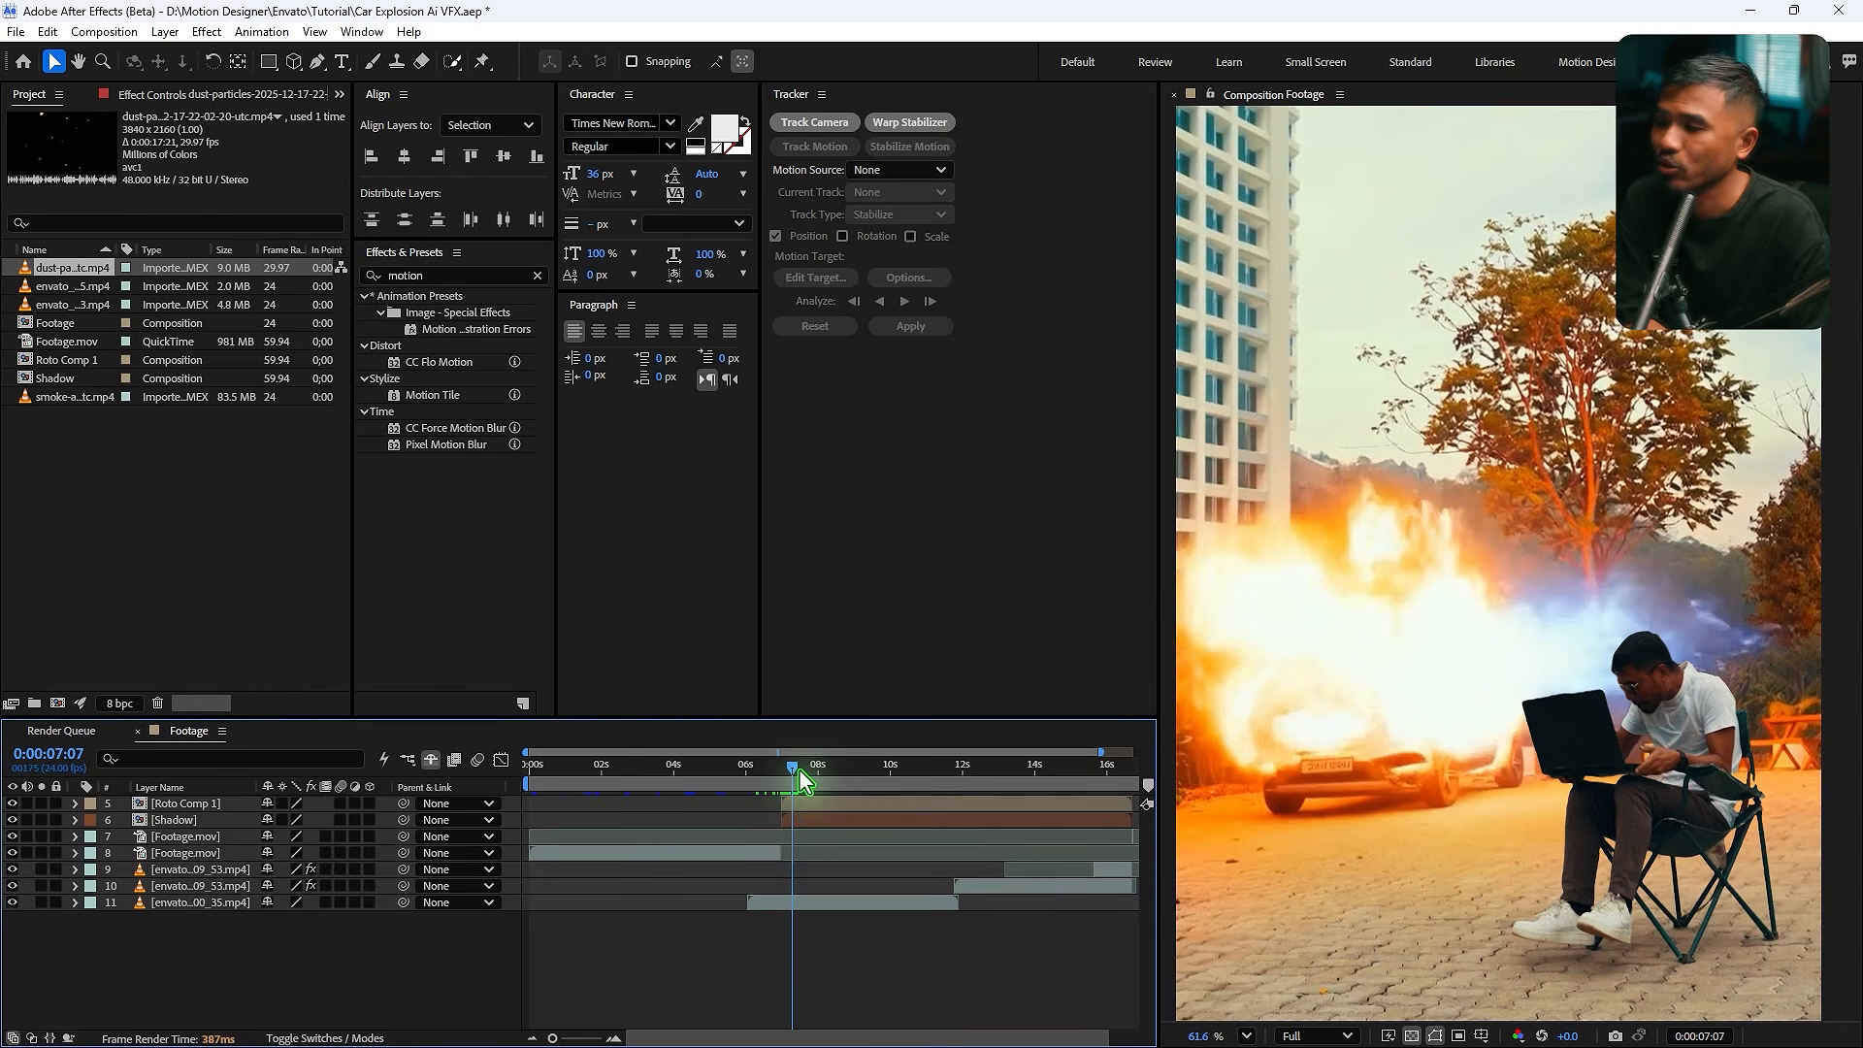
pyautogui.click(208, 803)
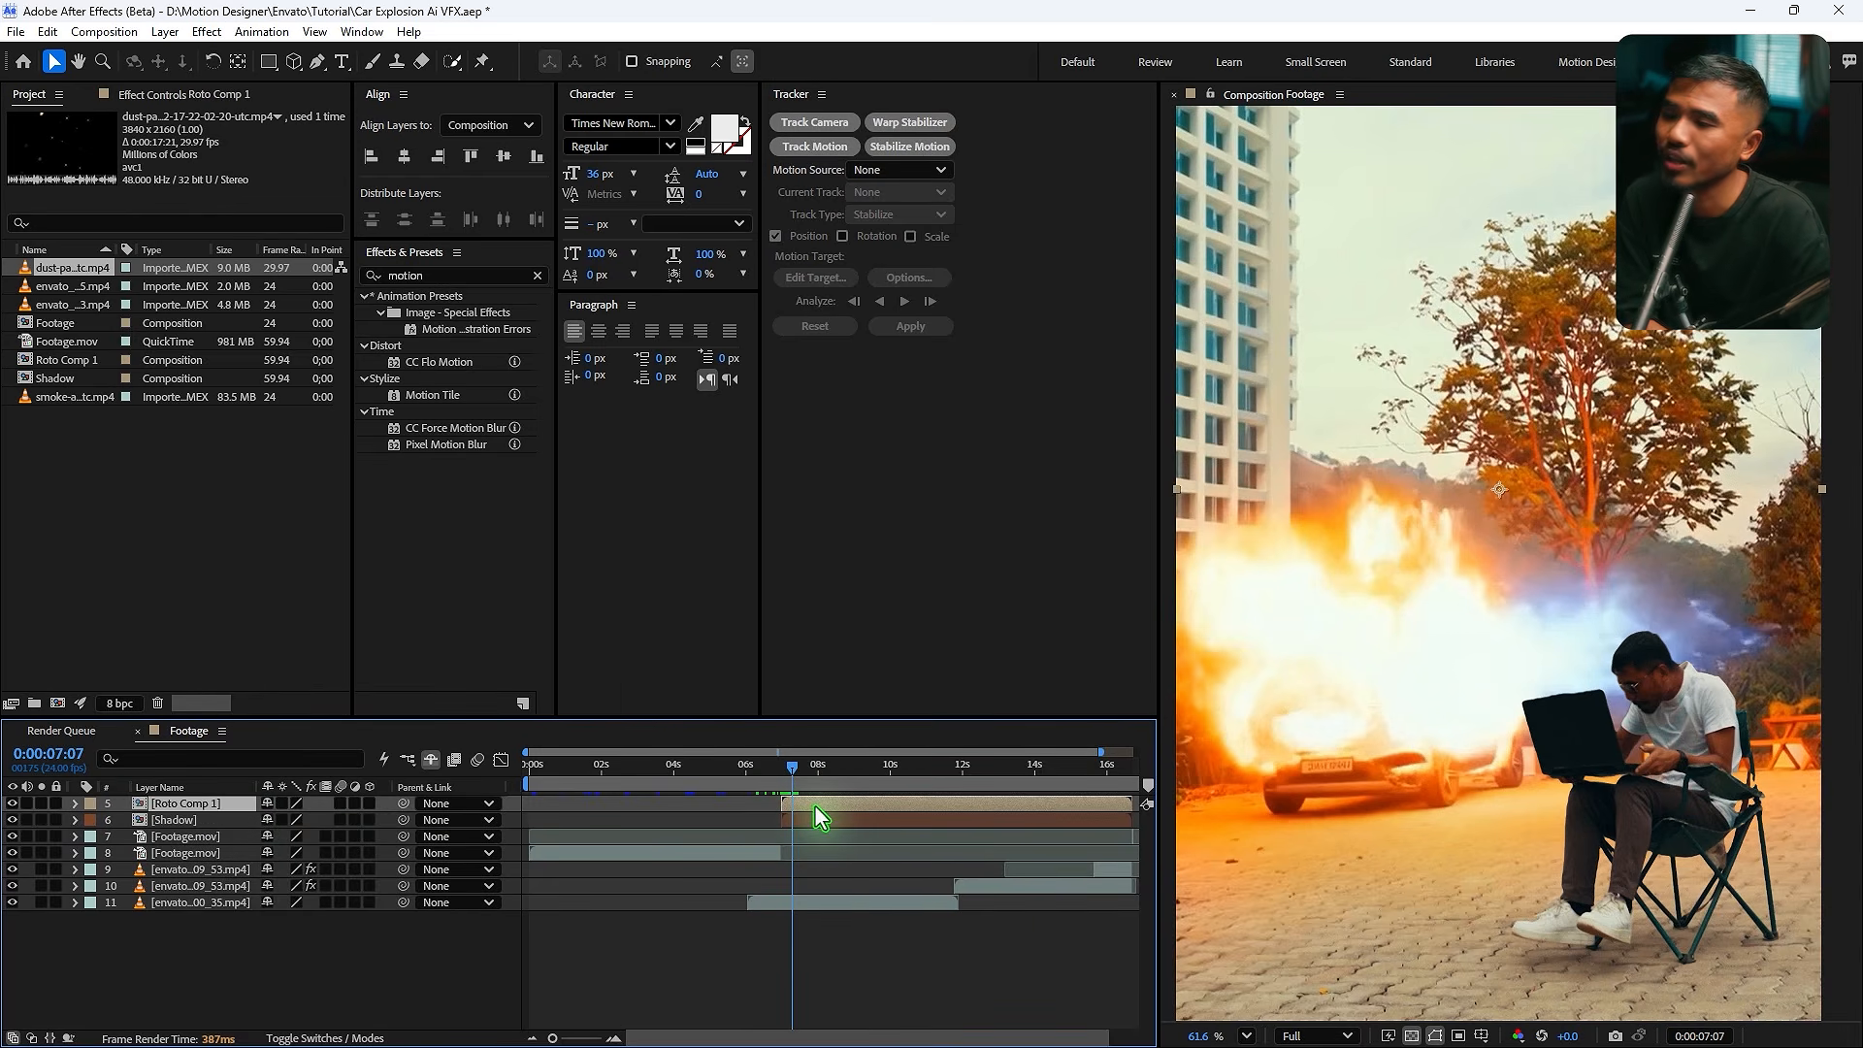
pyautogui.hotkey('ctrl', 'd')
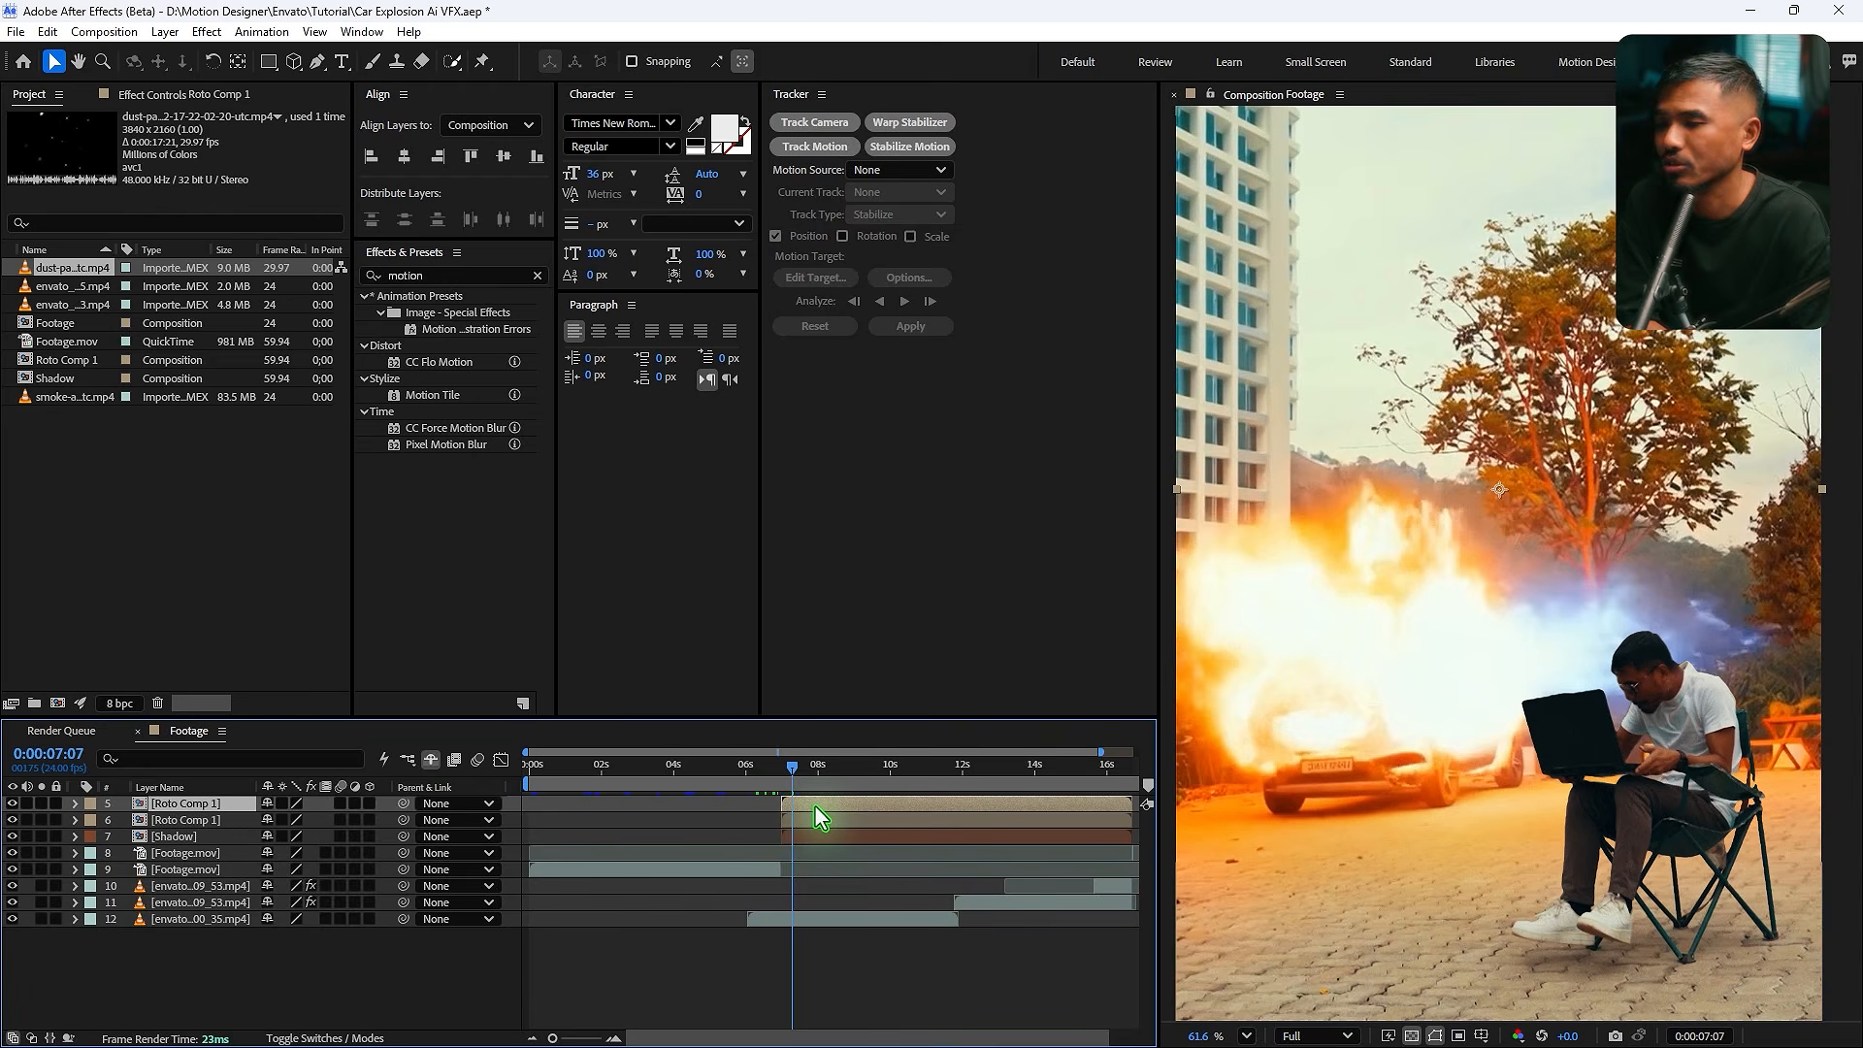
pyautogui.click(814, 819)
pyautogui.click(810, 802)
pyautogui.hotkey('ctrl', 'd')
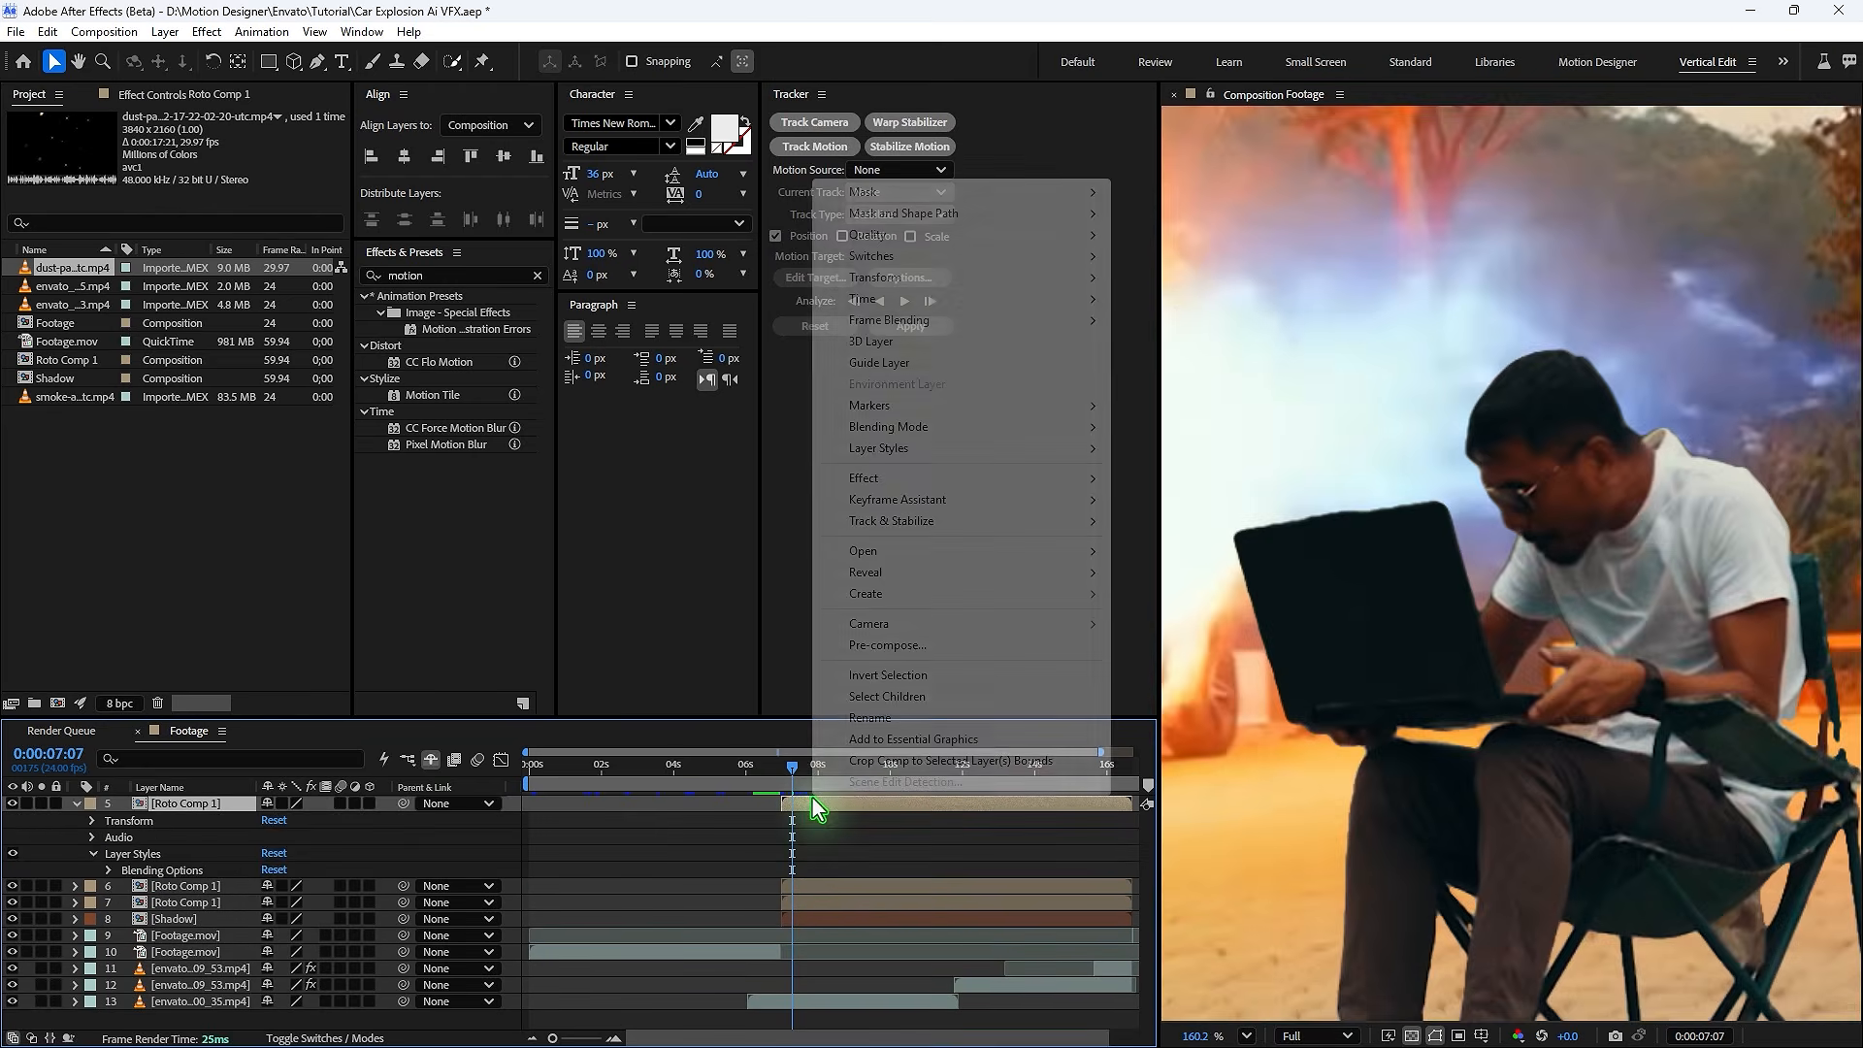
# - Add a Bevel and Emboss layer style to the top Roto Comp 1 layer
pyautogui.rightClick(811, 795)
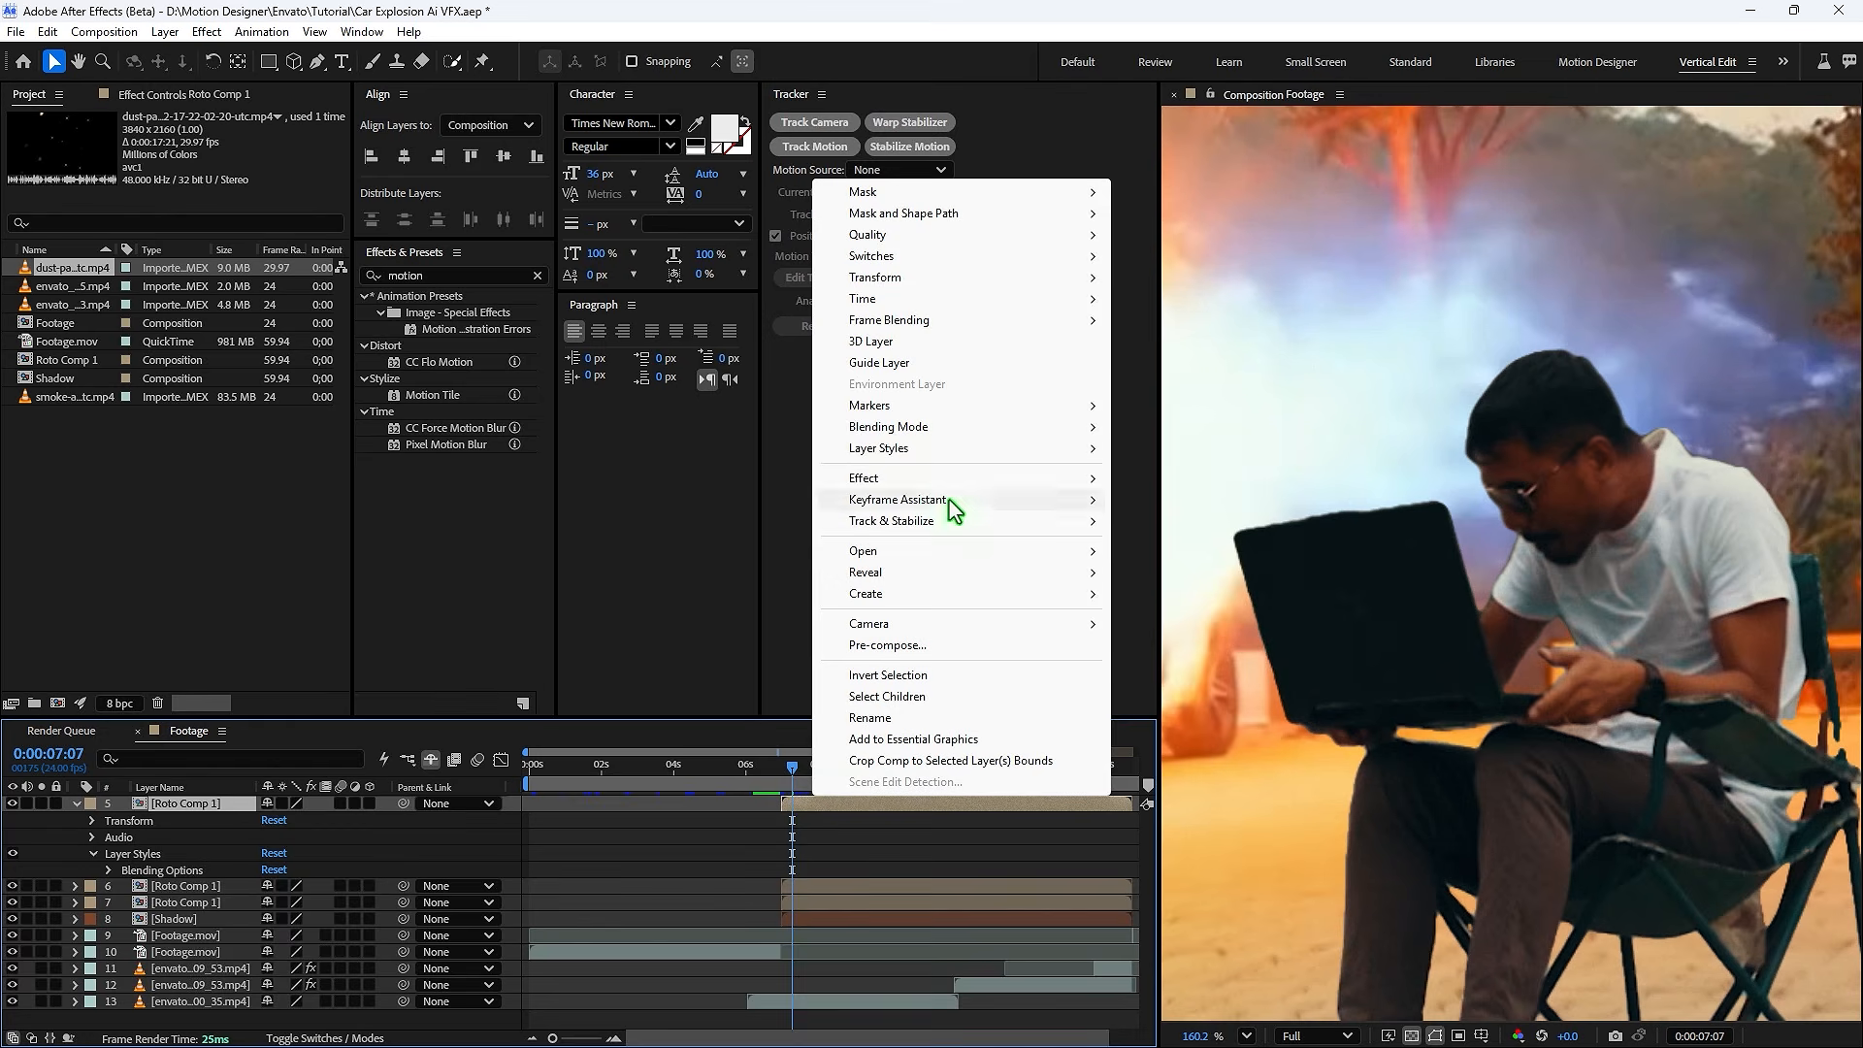
pyautogui.moveTo(938, 463)
pyautogui.click(1201, 608)
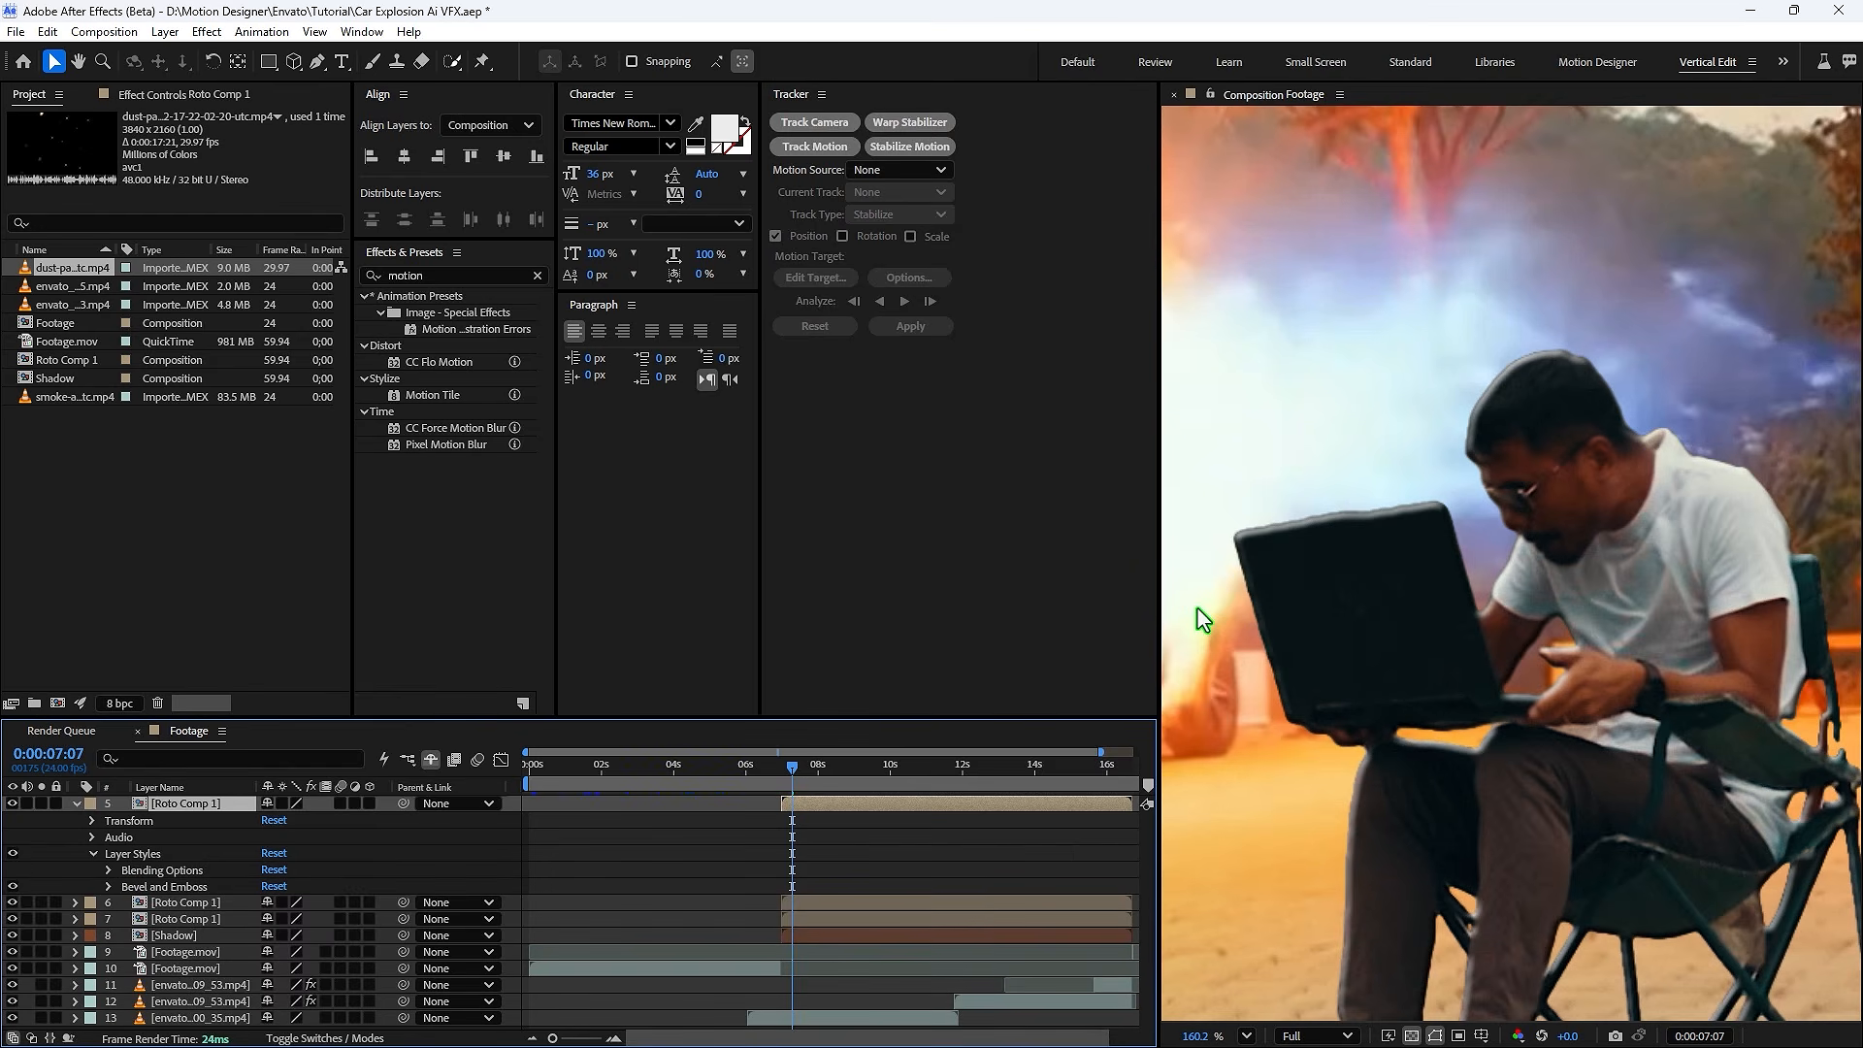
# - Expand the Bevel and Emboss settings and set size to 9.0, soften to 10.3 and angle to 102°
pyautogui.click(110, 887)
pyautogui.moveTo(301, 720); pyautogui.dragTo(325, 580)
pyautogui.moveTo(269, 831); pyautogui.dragTo(268, 835)
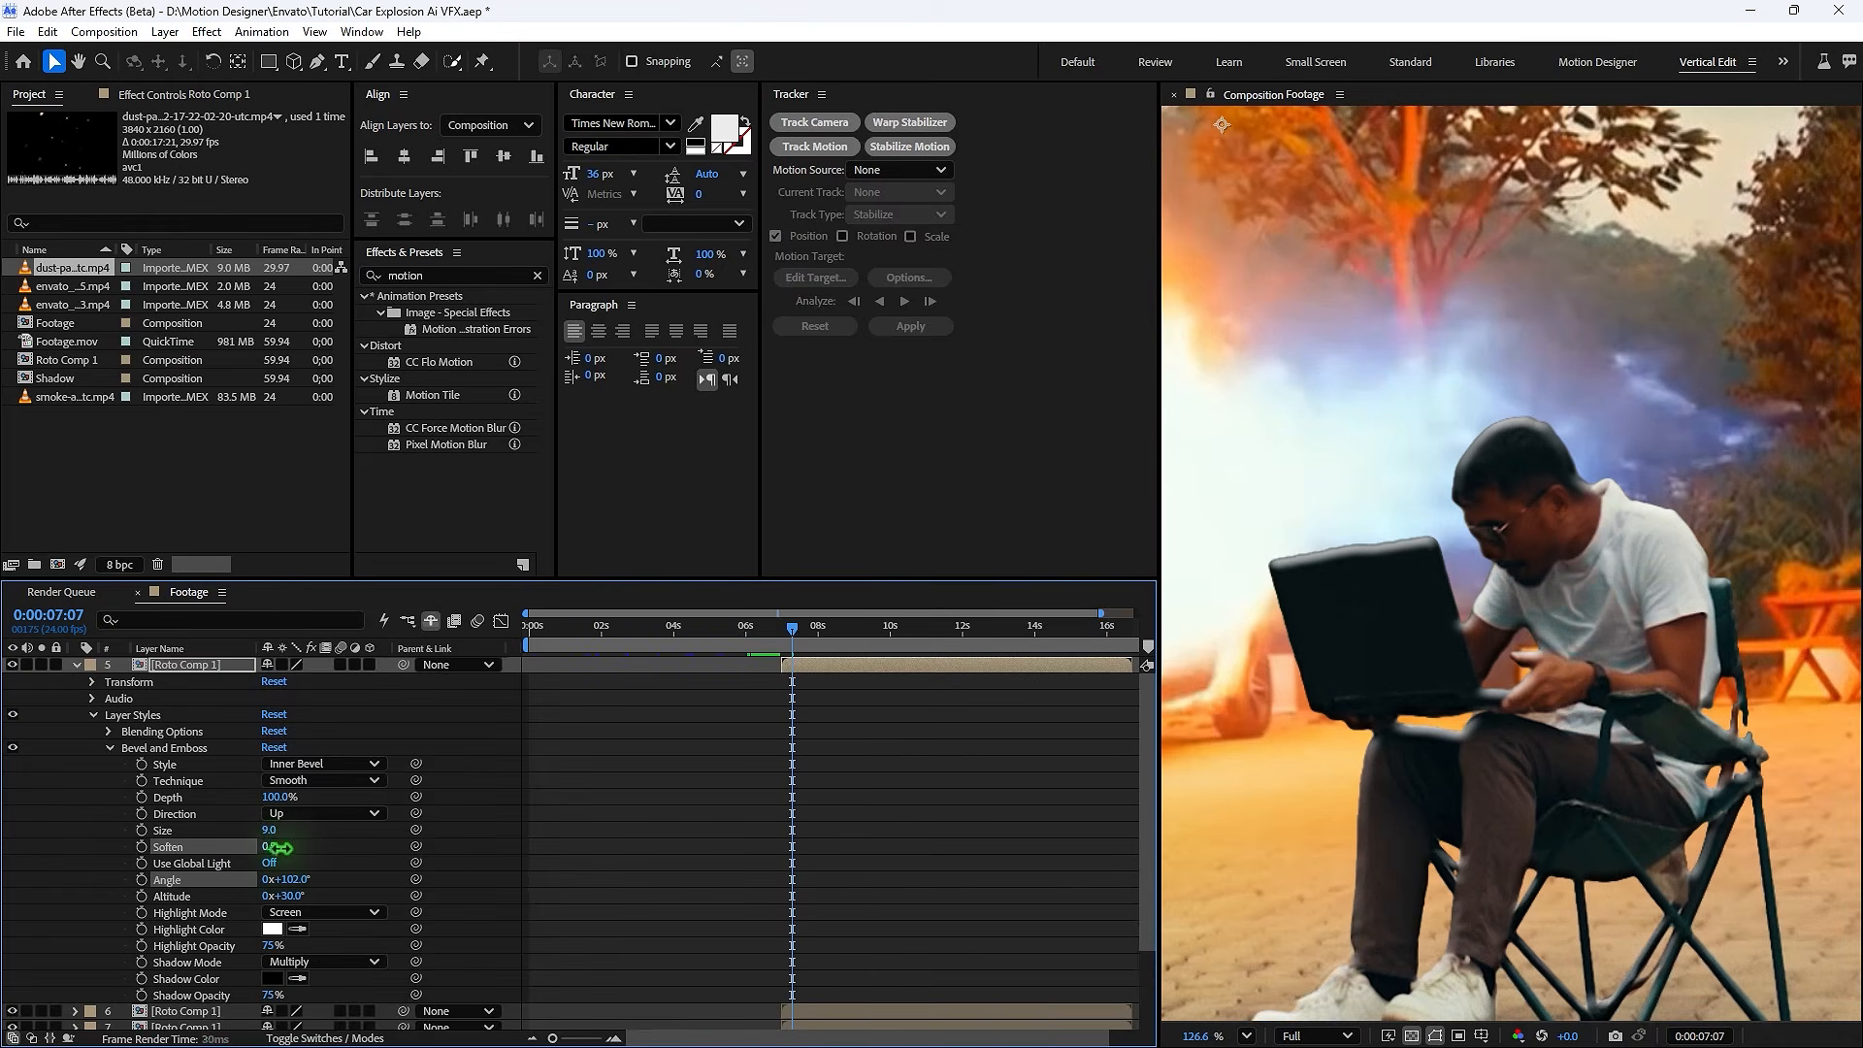
pyautogui.moveTo(277, 847); pyautogui.dragTo(369, 854)
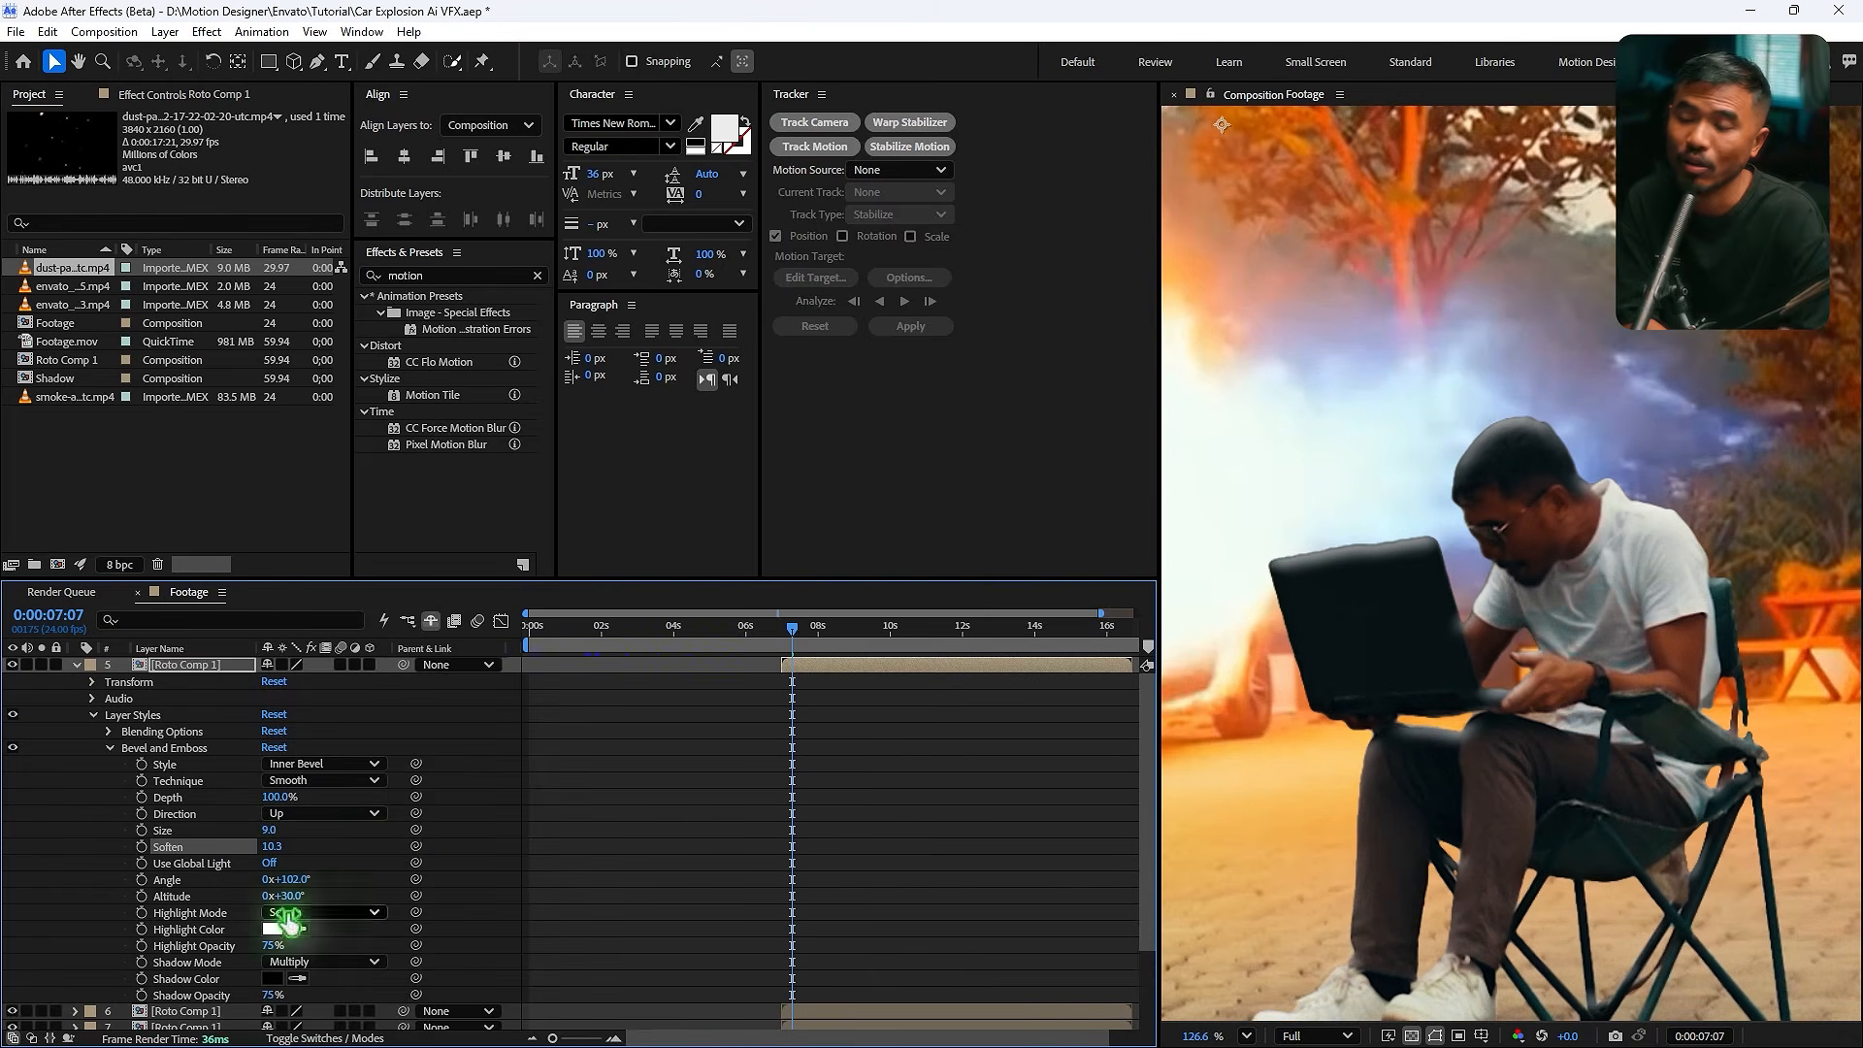
# - Set the bevel highlight color to orange FEA359 by sampling it from the explosion
pyautogui.click(273, 928)
pyautogui.click(1104, 494)
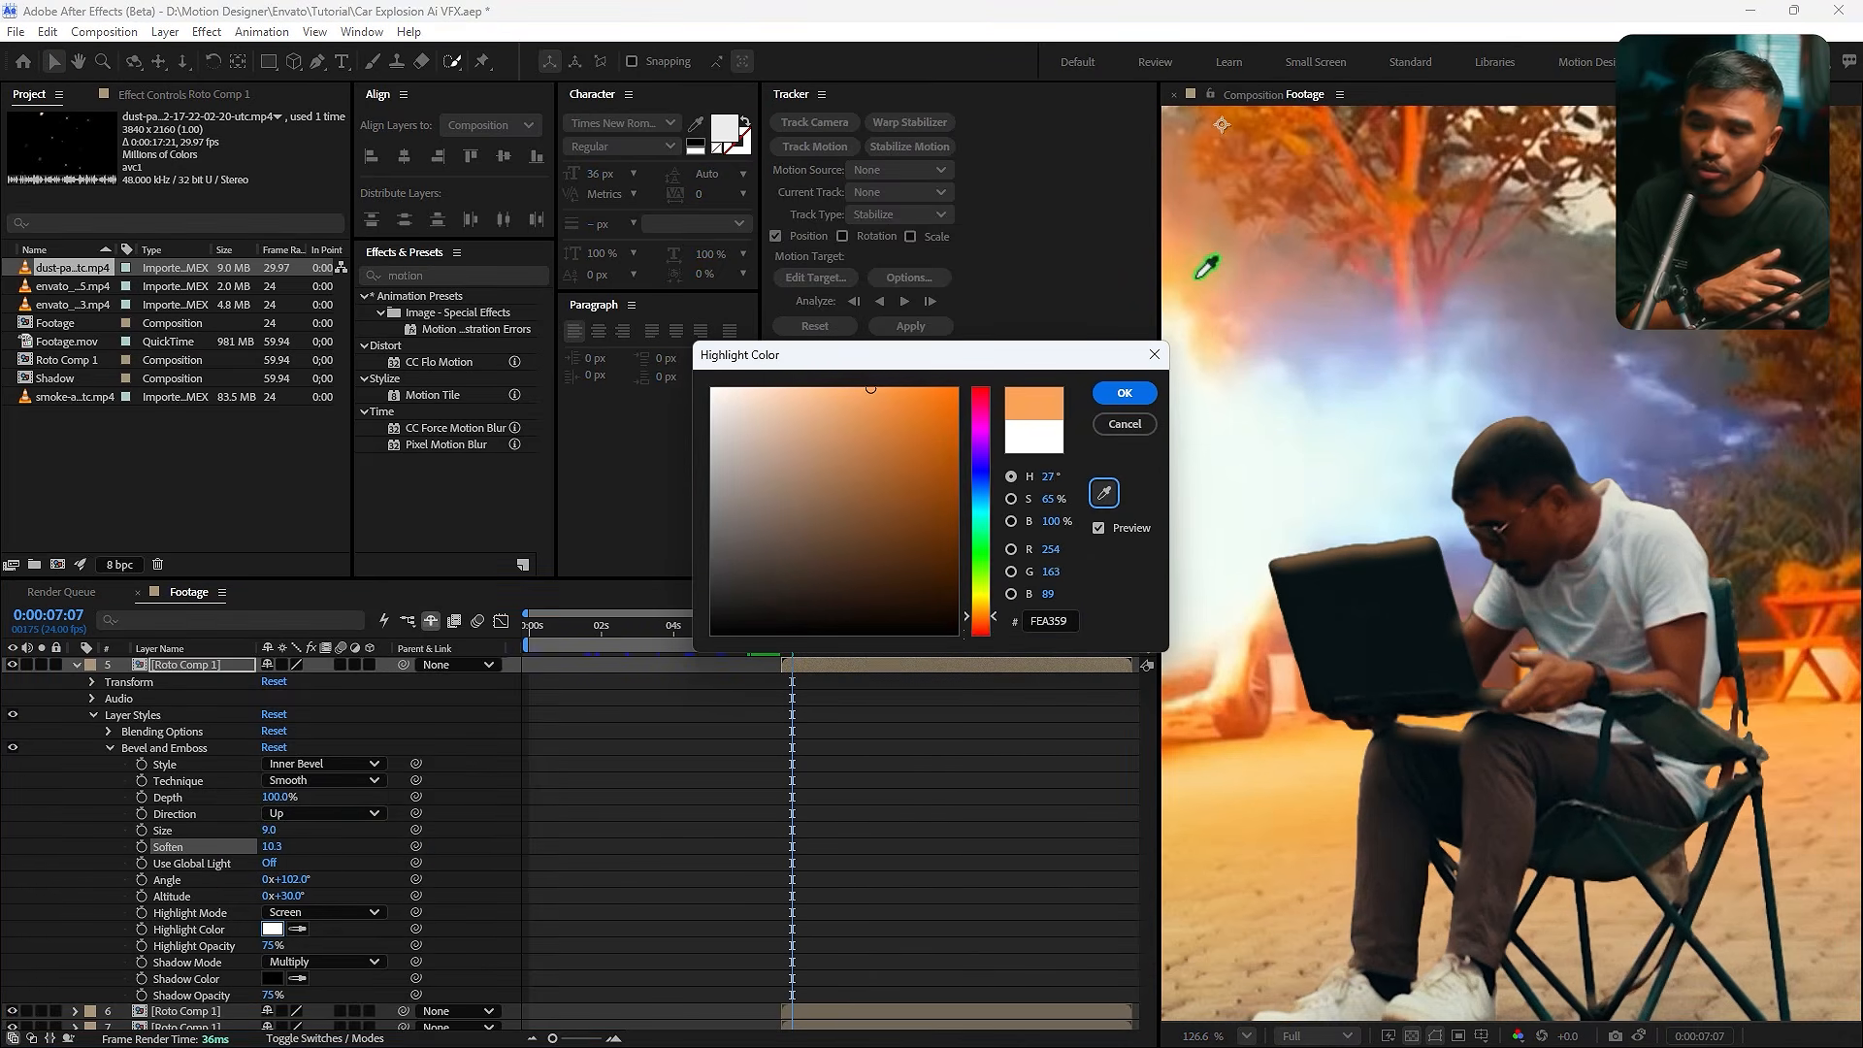
pyautogui.click(1124, 392)
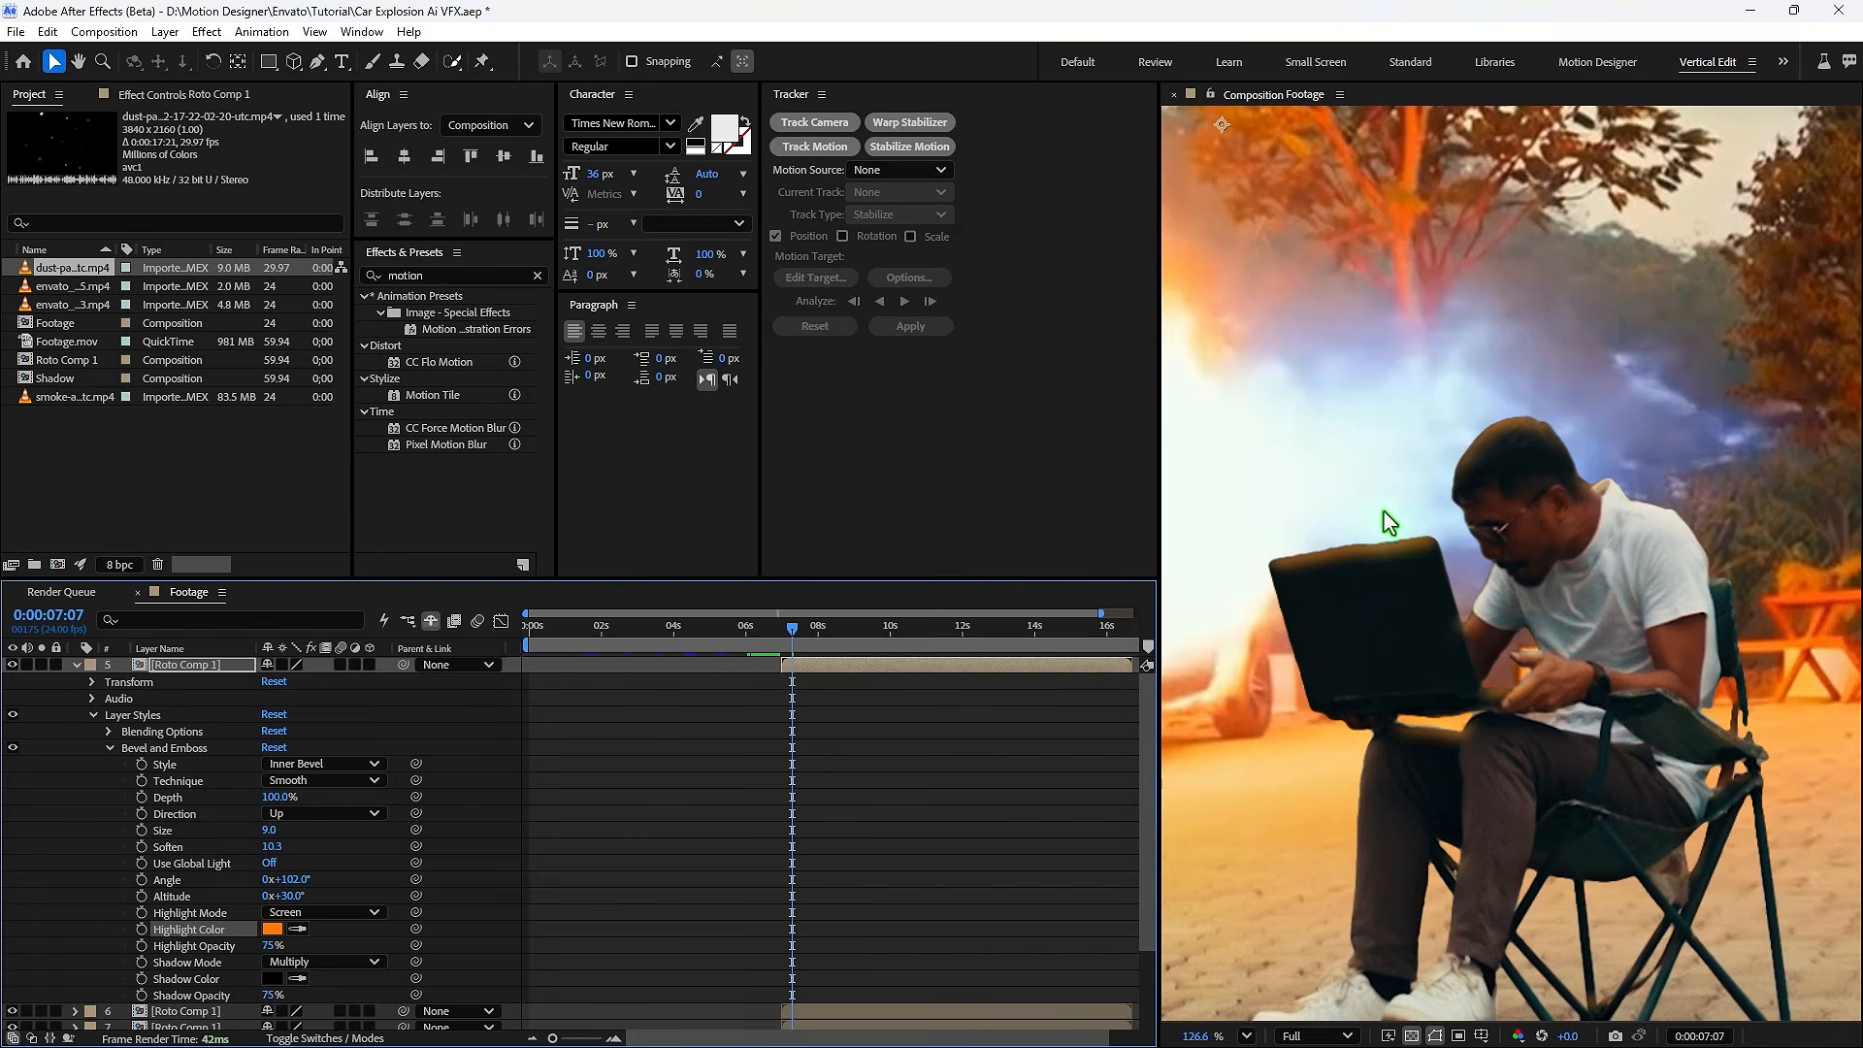
# - Keyframe the bevel depth at 1% at 7;00 and preview the result
pyautogui.scroll(-3, 1372, 515)
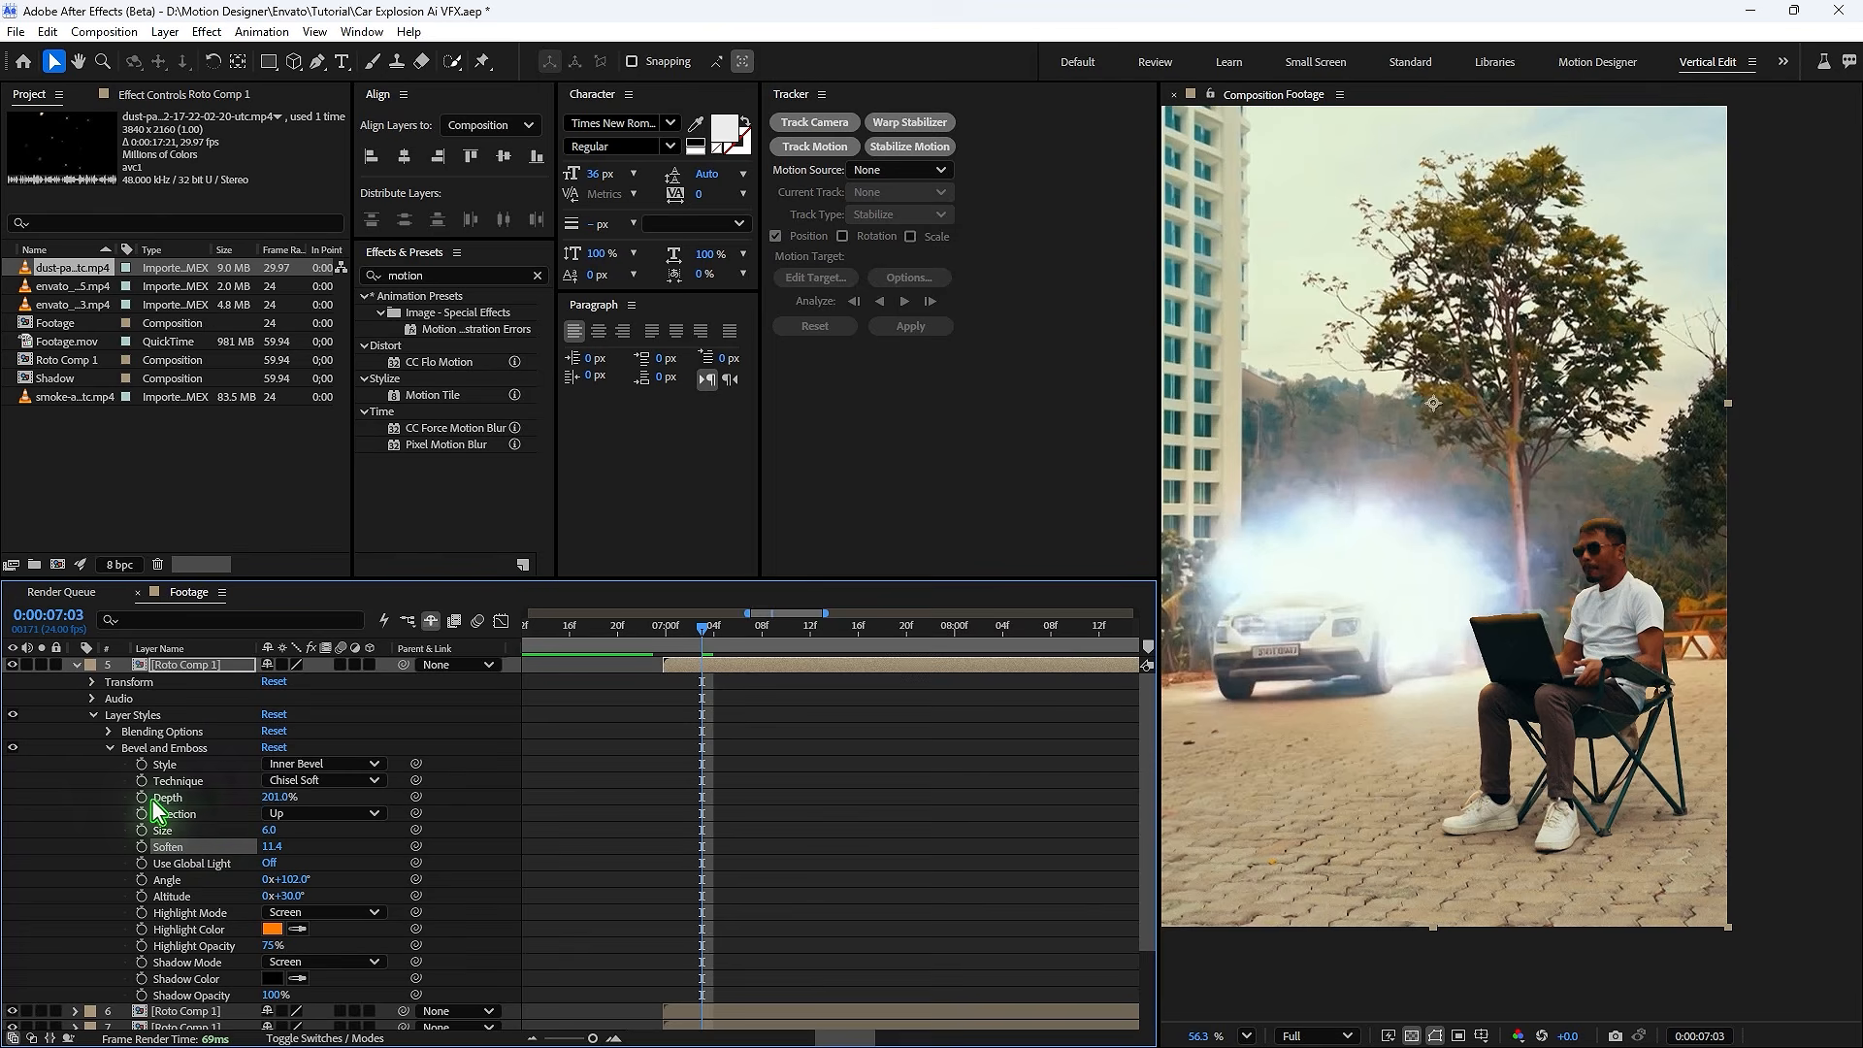
pyautogui.moveTo(719, 647); pyautogui.dragTo(666, 635)
pyautogui.moveTo(280, 799); pyautogui.dragTo(89, 803)
pyautogui.moveTo(770, 747); pyautogui.dragTo(644, 836)
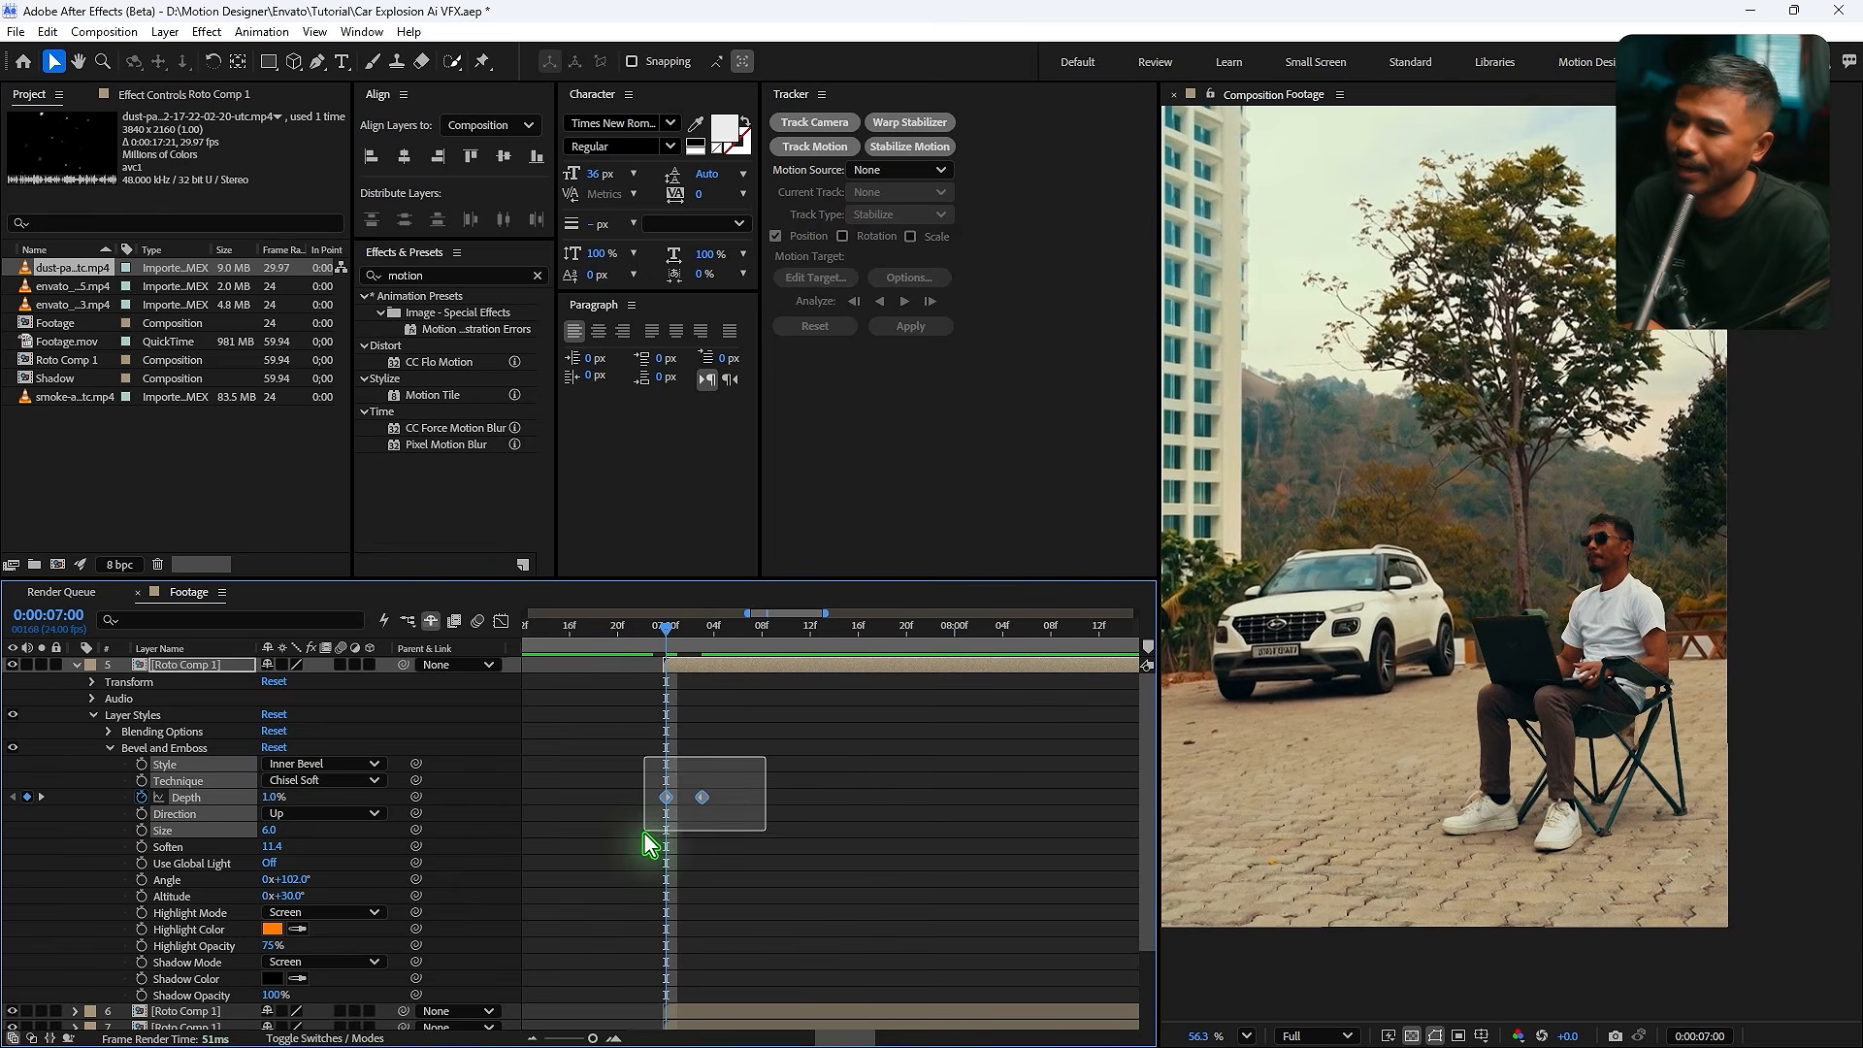
pyautogui.press('space')
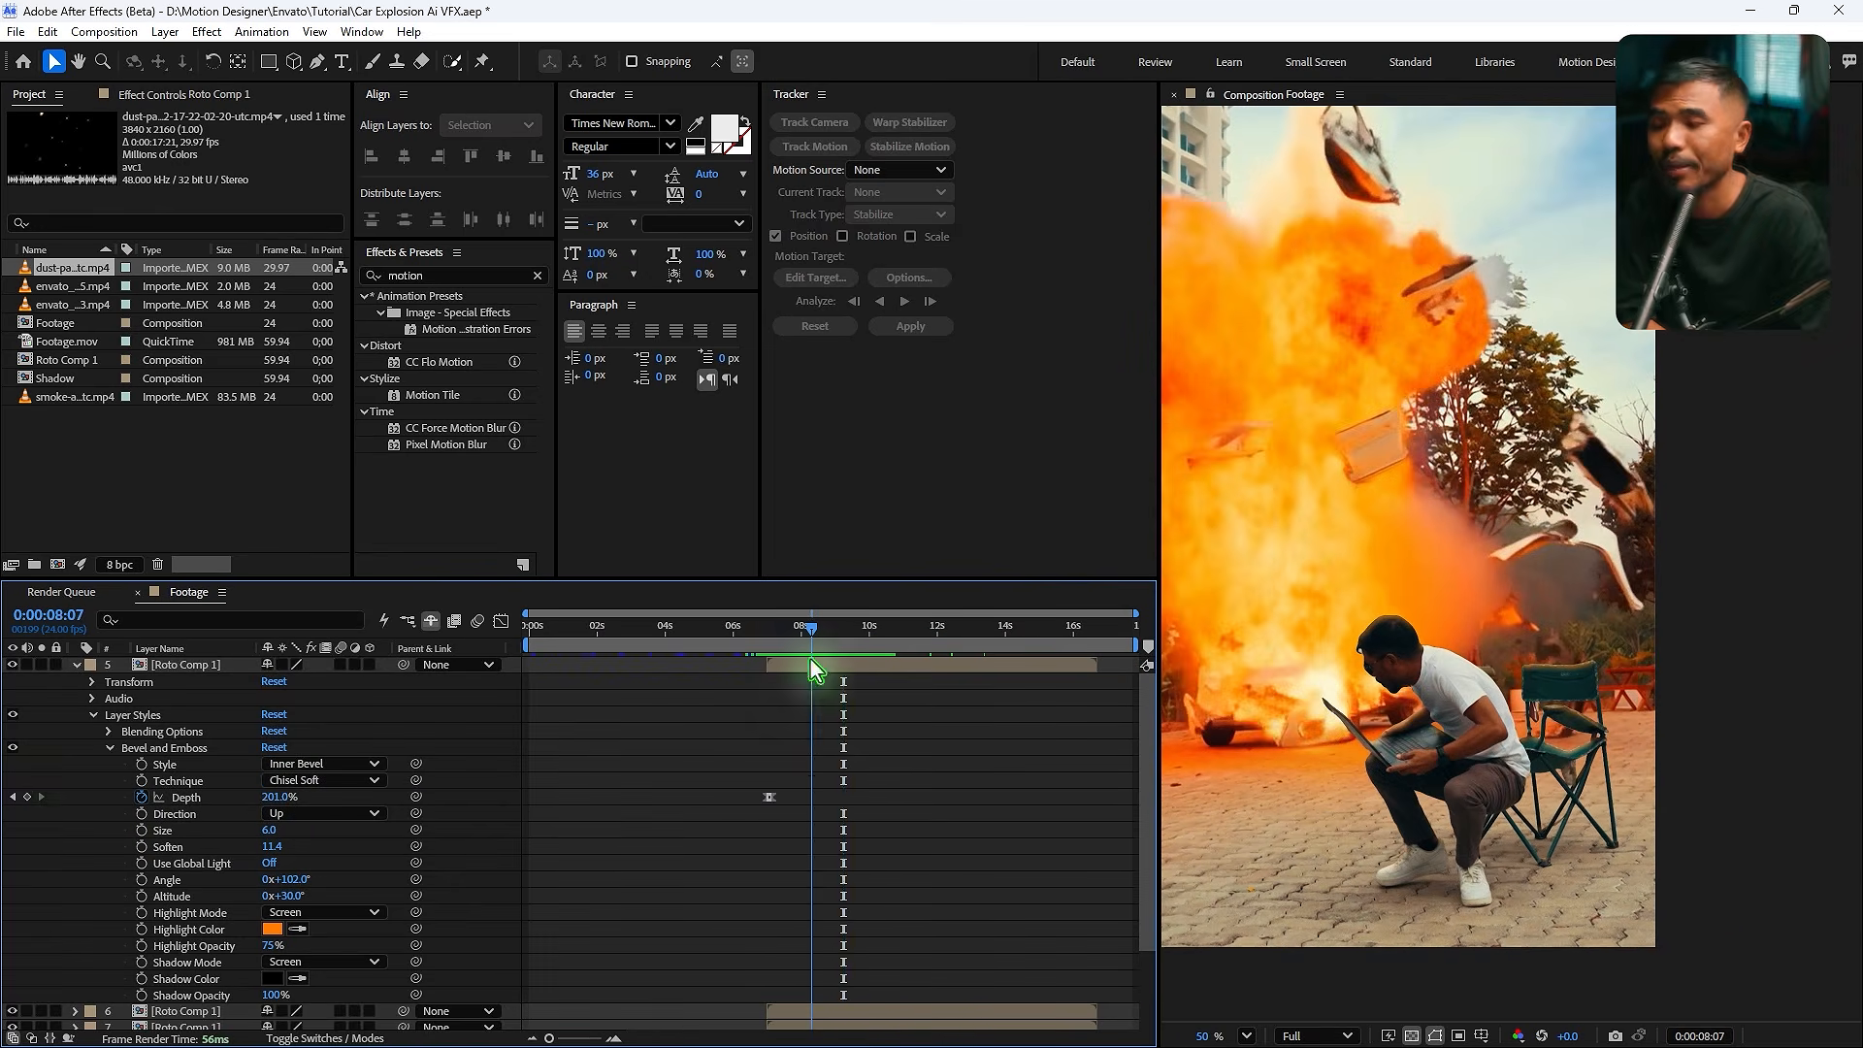
# - Add a depth keyframe at 8;07 and set the depth to 66% at 9;03
pyautogui.click(83, 798)
pyautogui.moveTo(826, 641); pyautogui.dragTo(842, 635)
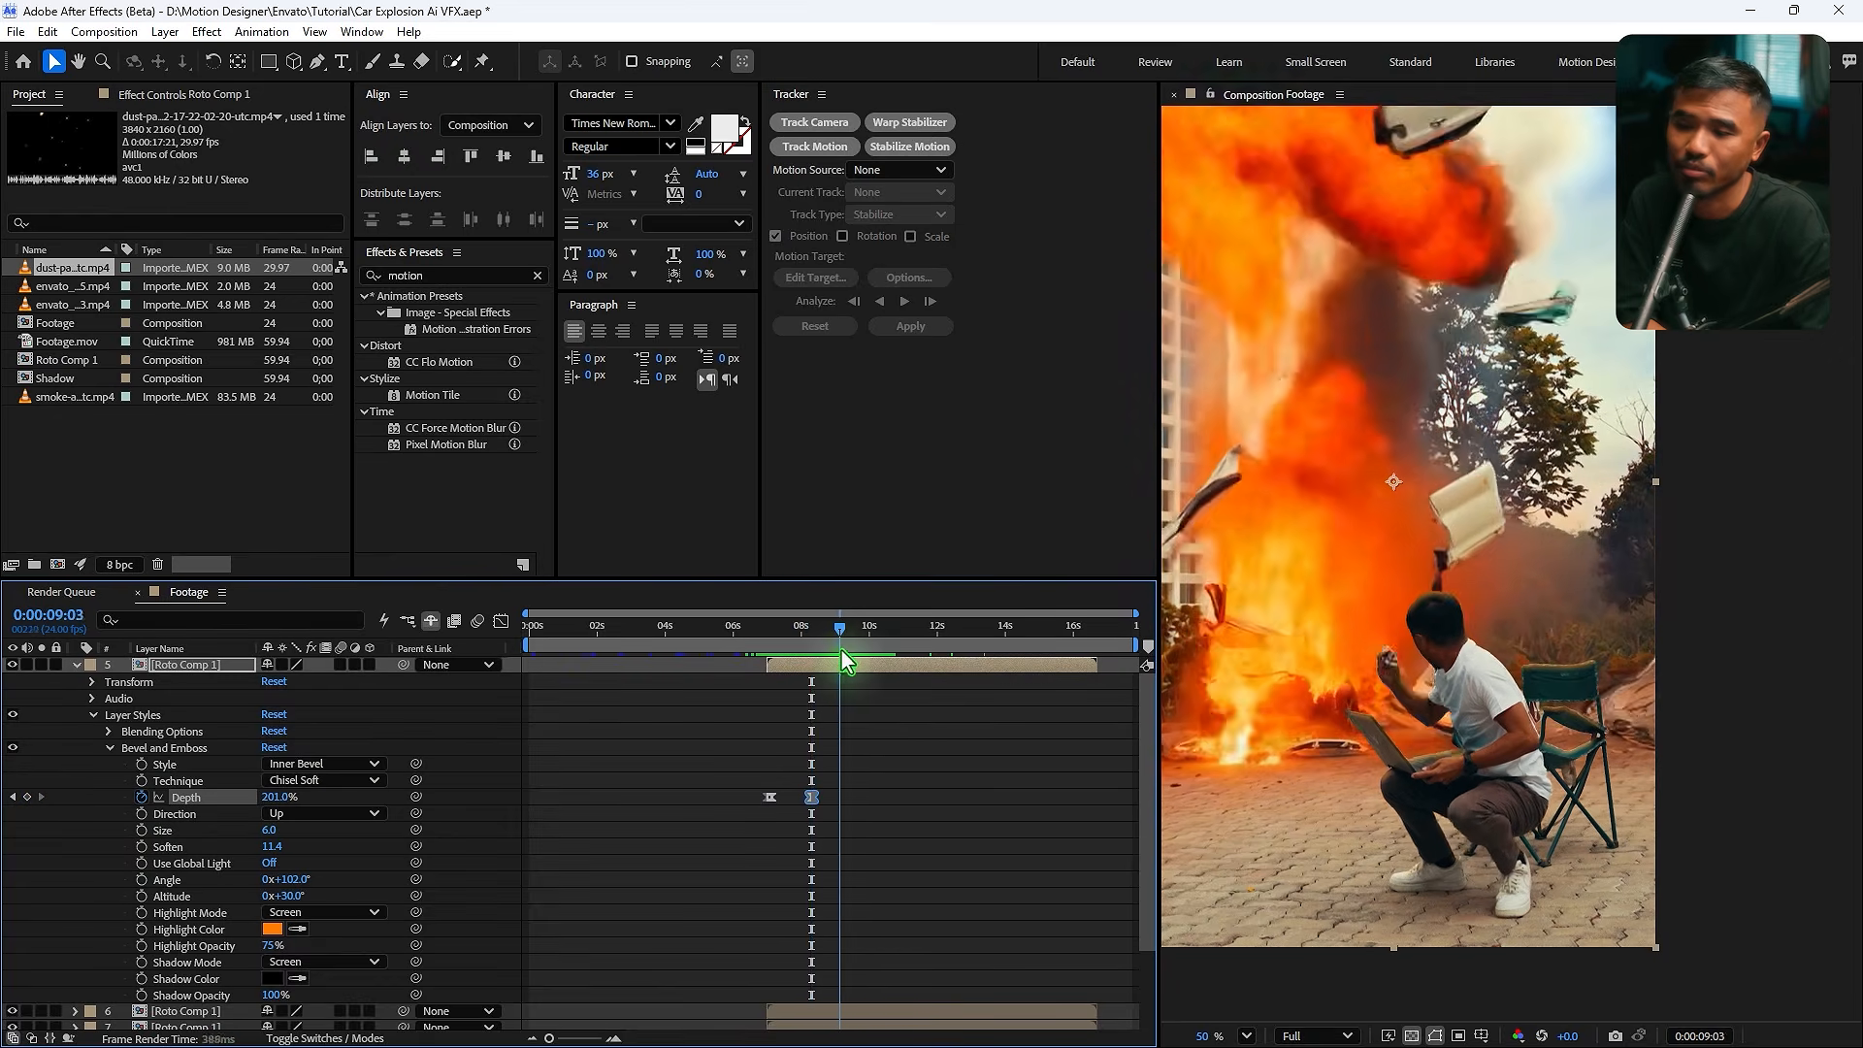
pyautogui.moveTo(277, 799); pyautogui.dragTo(124, 839)
# - Set the bevel depth to 1% at 11;01 and preview from 6;10
pyautogui.click(904, 631)
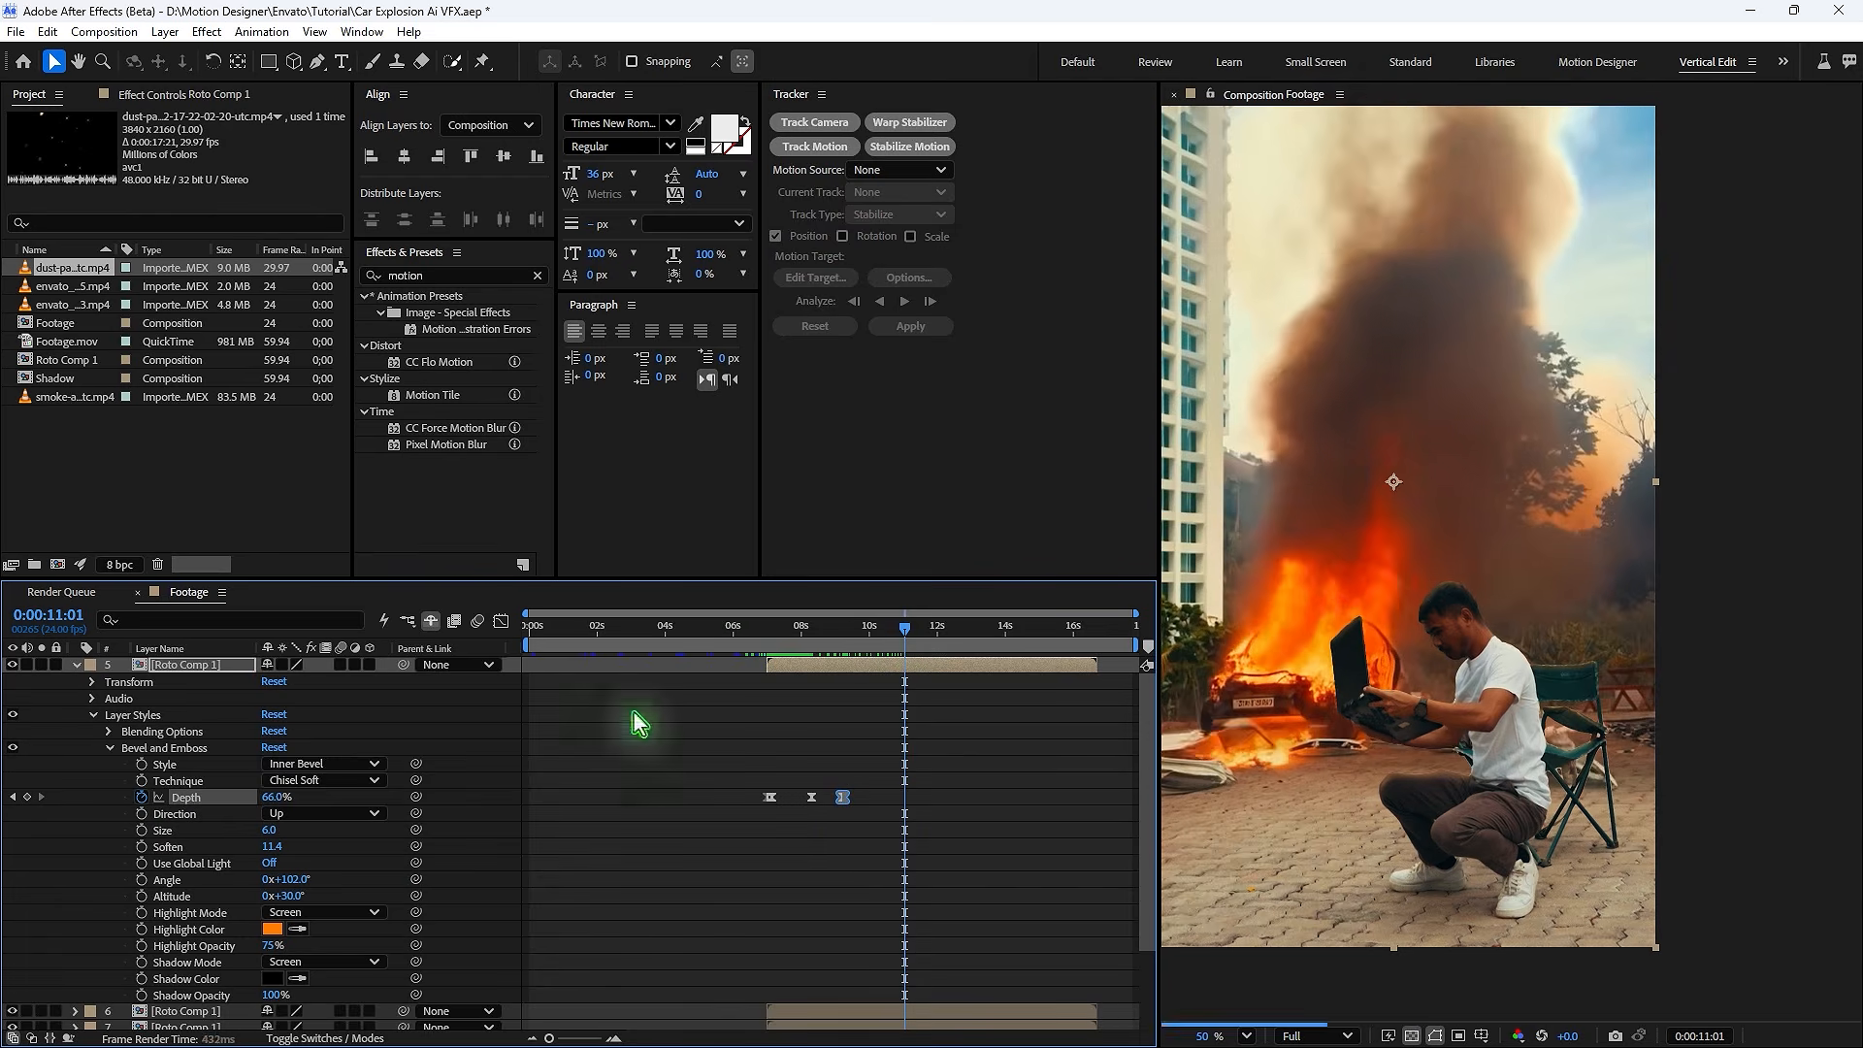
pyautogui.moveTo(277, 798); pyautogui.dragTo(87, 838)
pyautogui.click(748, 631)
pyautogui.press('space')
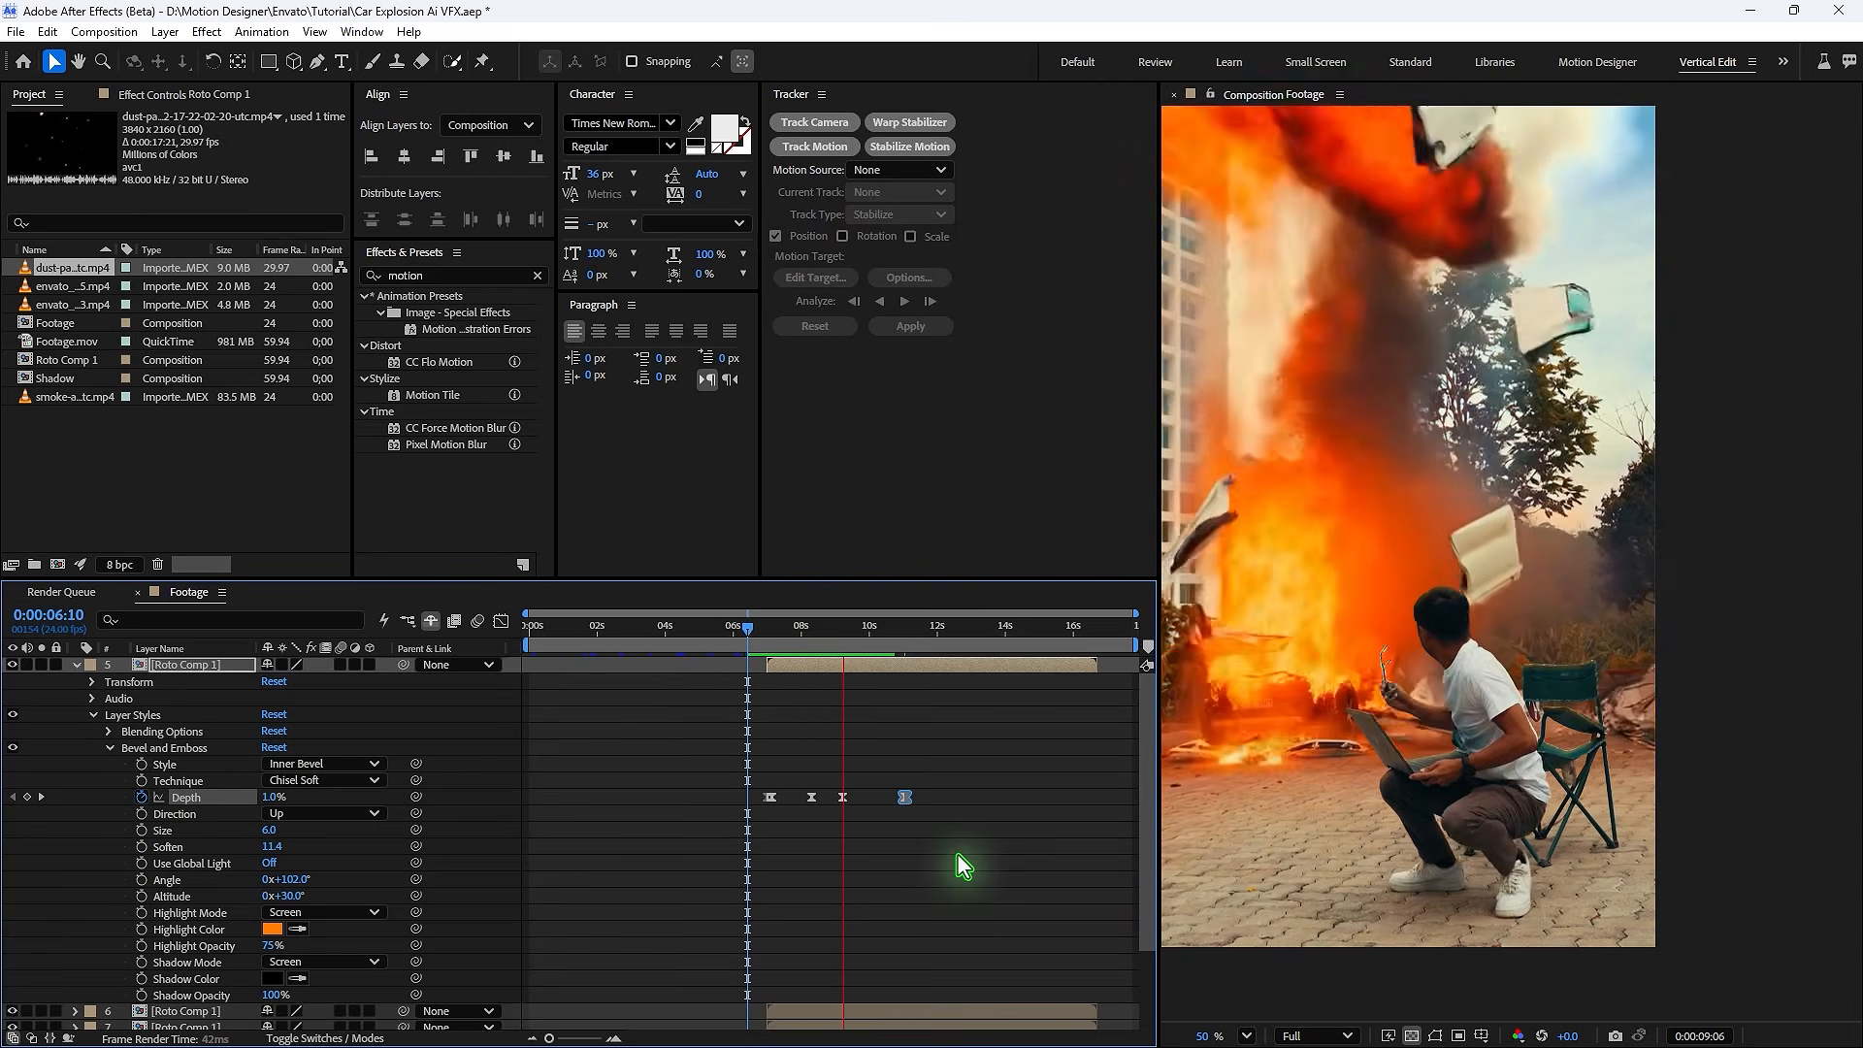
# - Collapse the layer properties, then solo and delete the third Roto Comp 1 duplicate
pyautogui.click(936, 663)
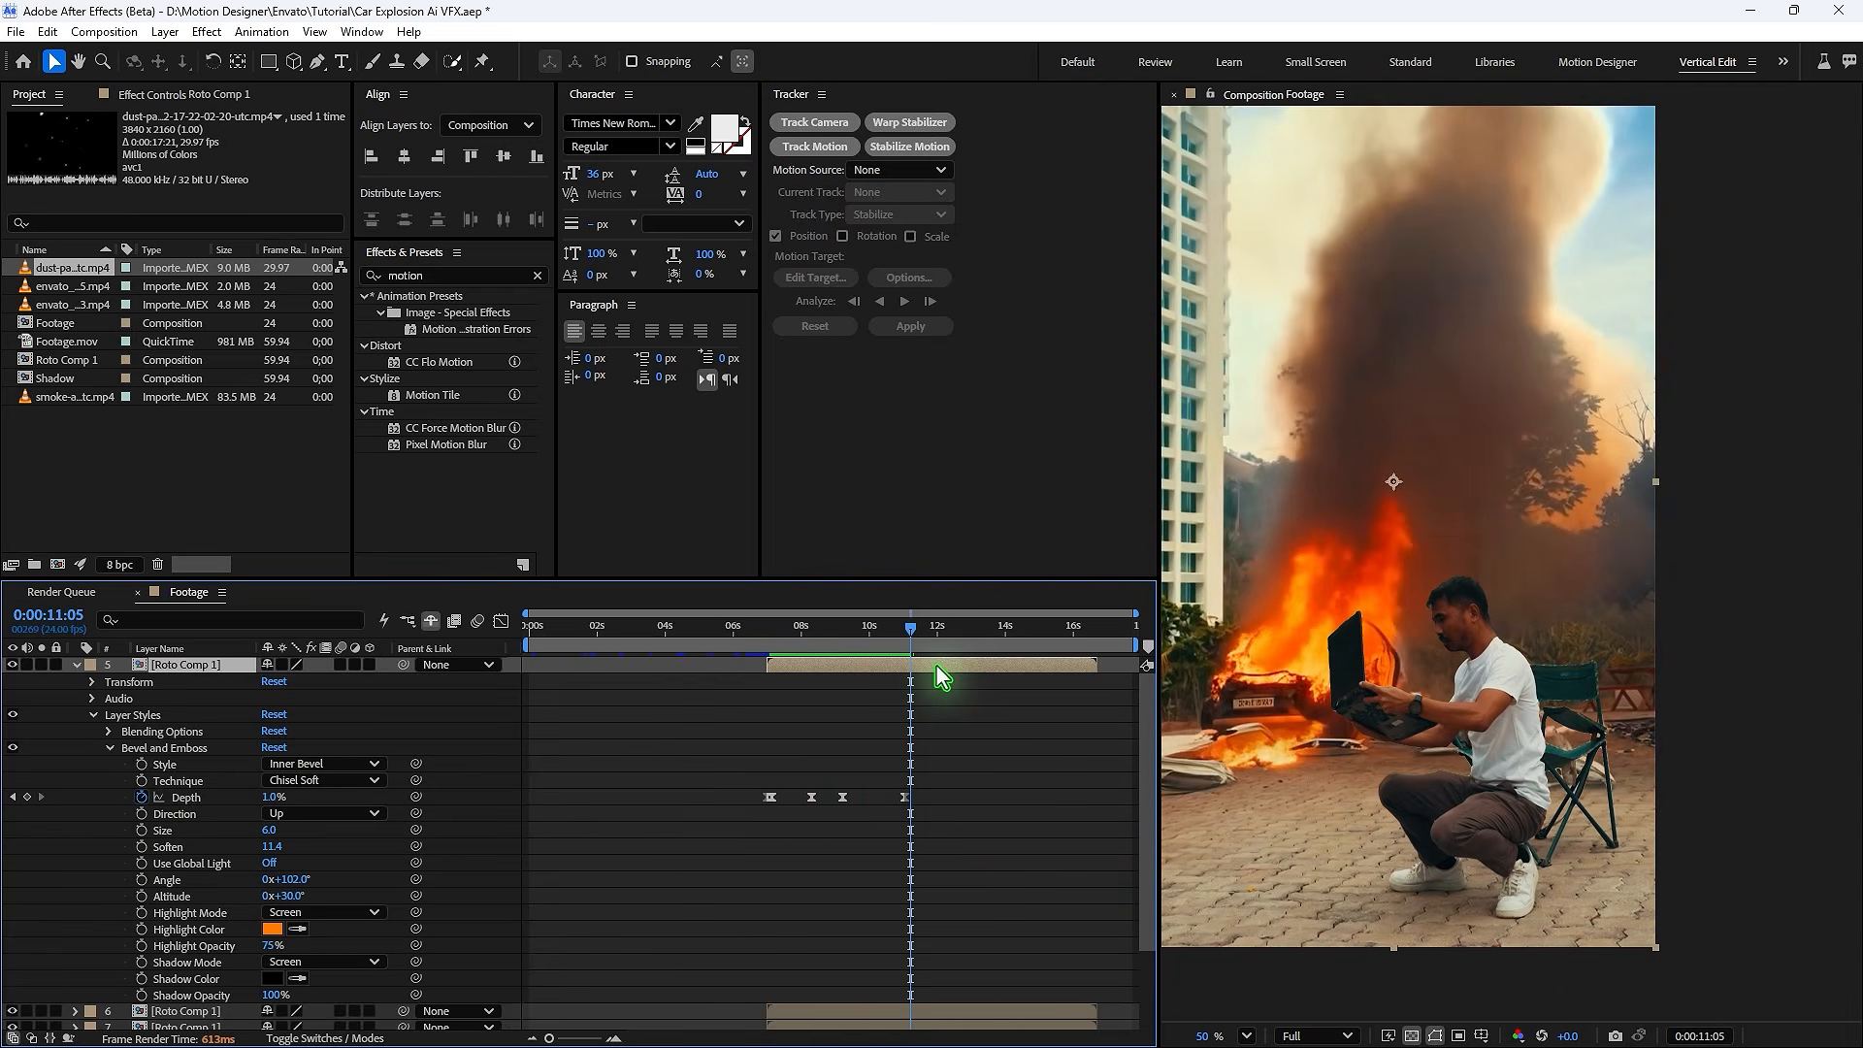
pyautogui.click(91, 716)
pyautogui.click(76, 665)
pyautogui.click(40, 684)
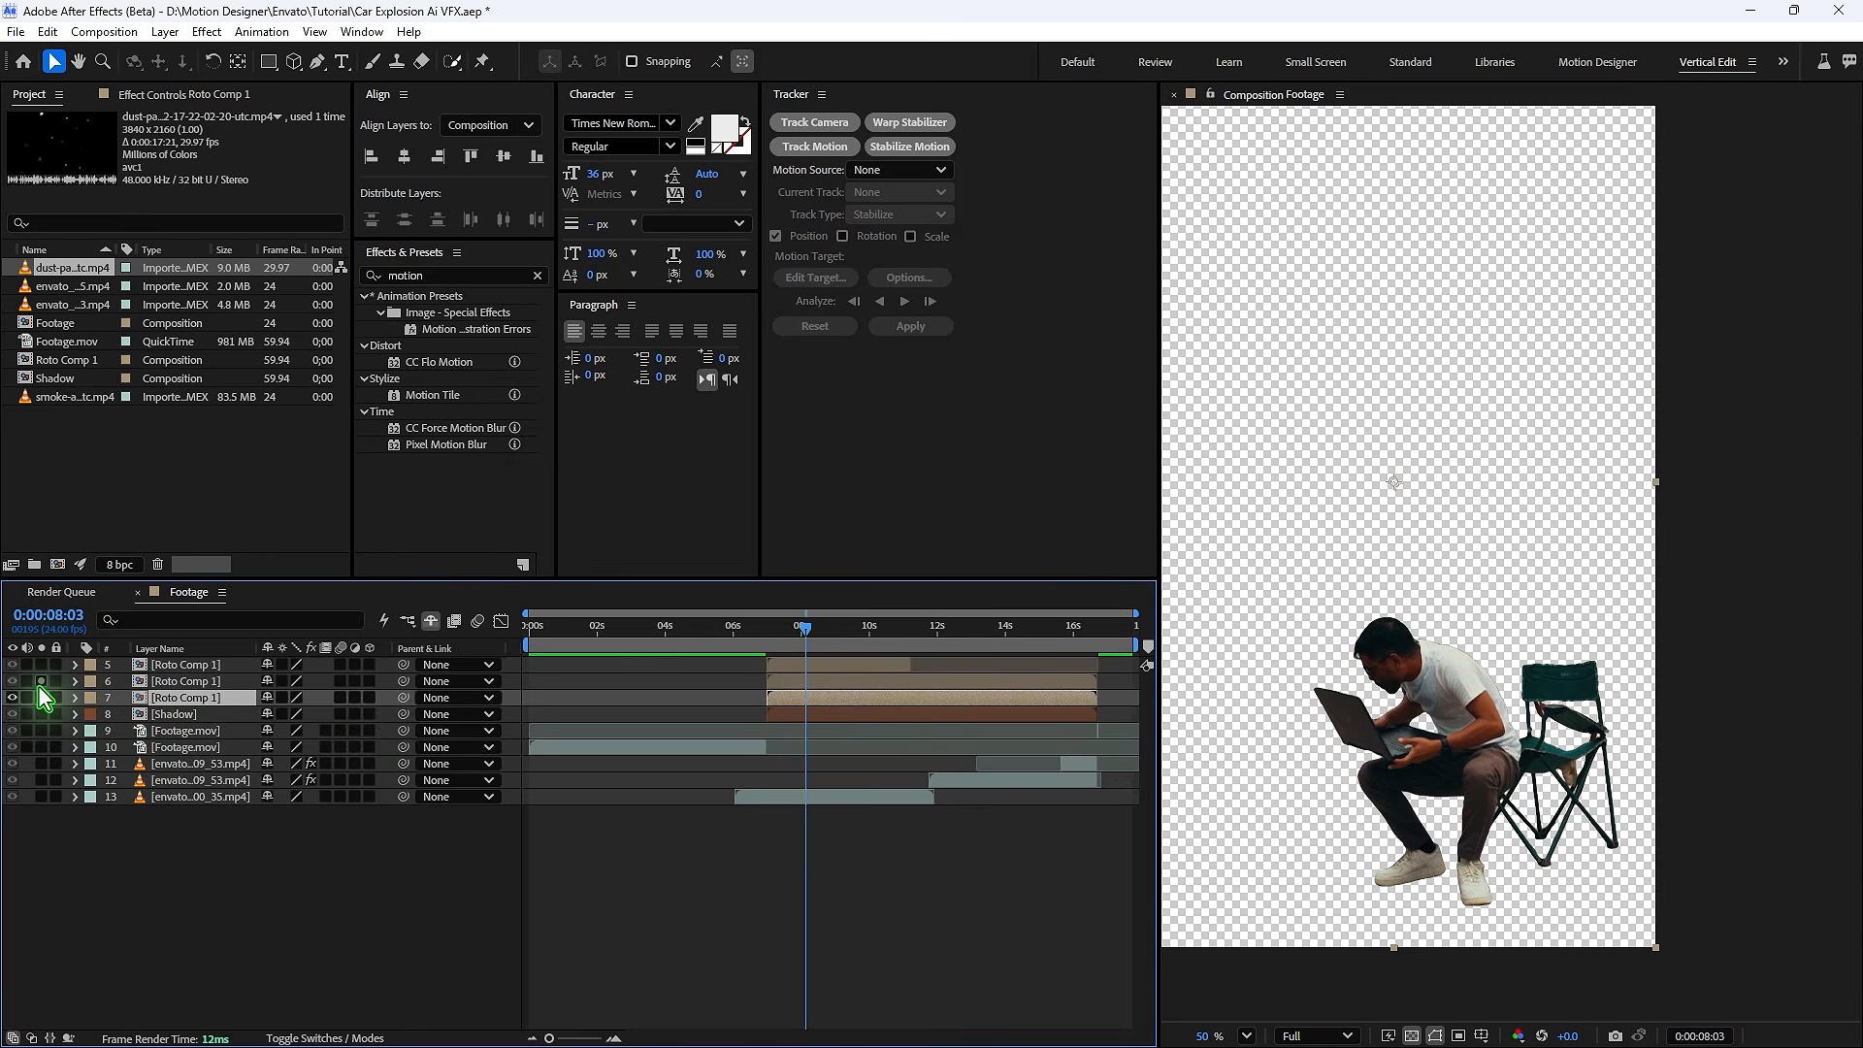
pyautogui.press('Delete')
pyautogui.click(40, 680)
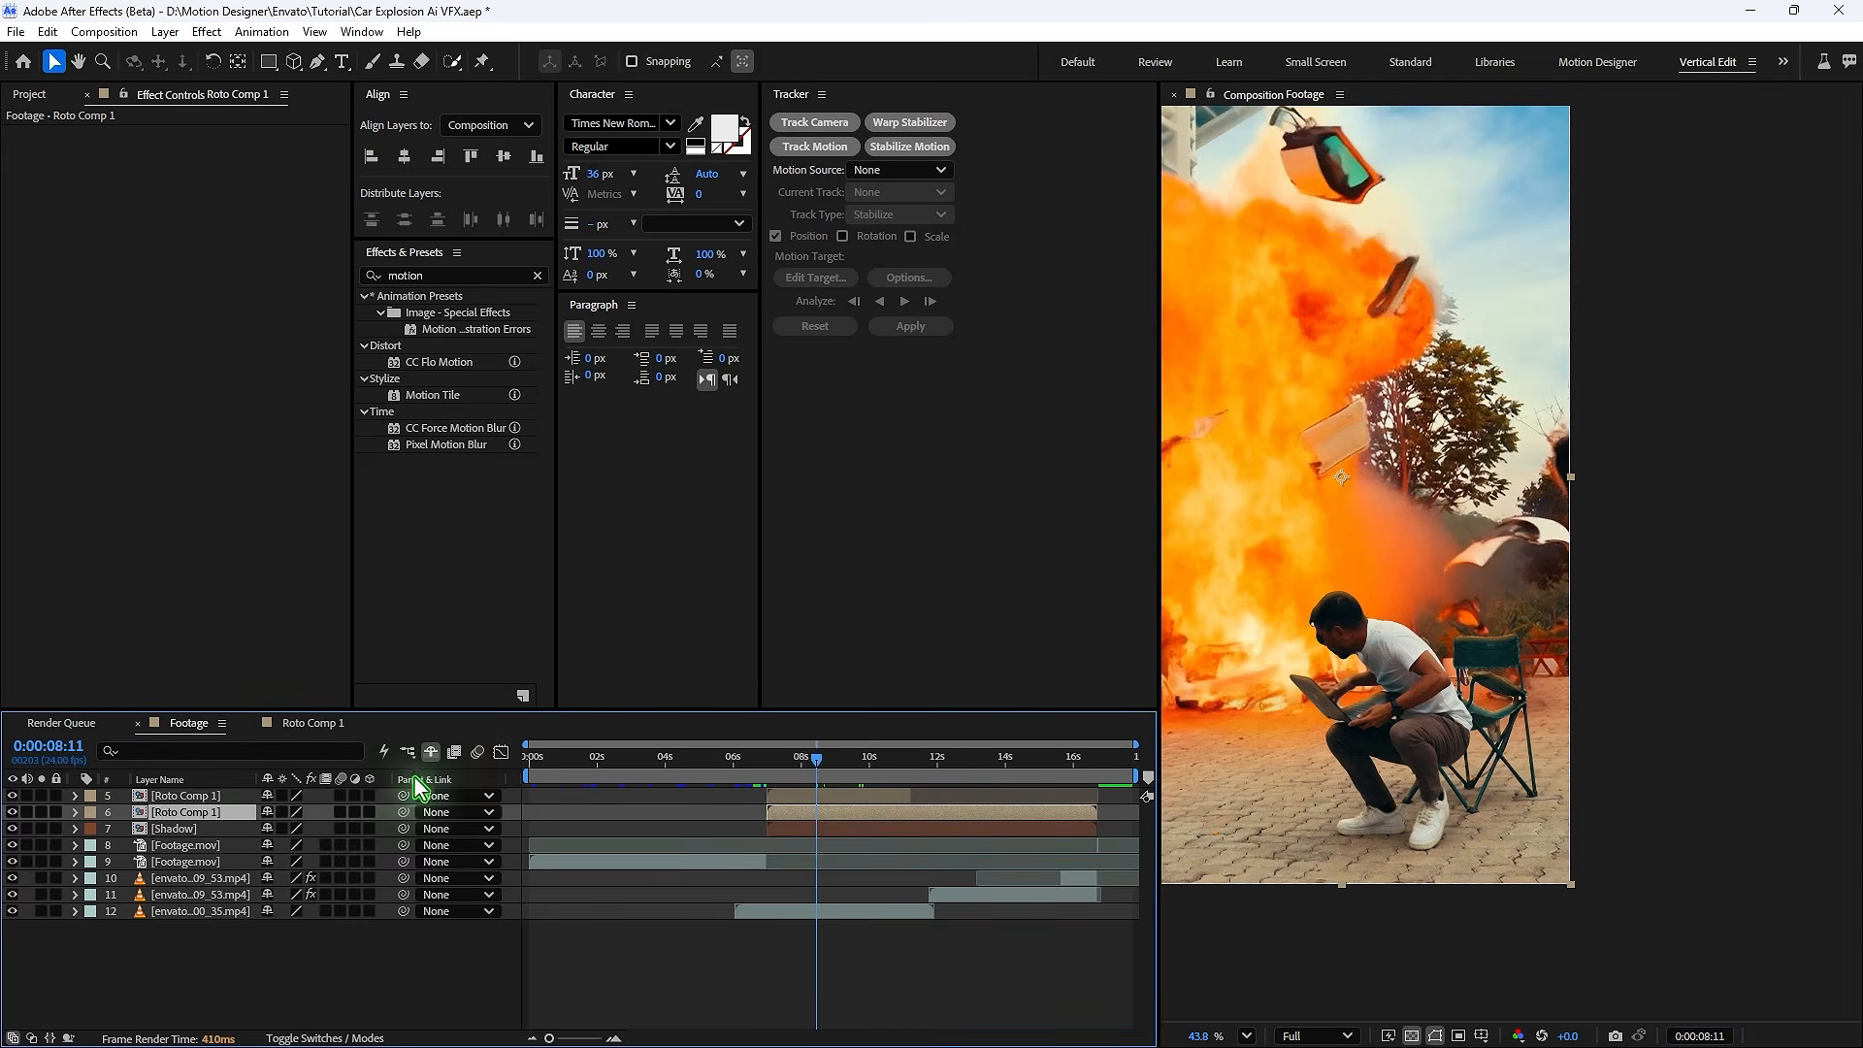
# - Reveal the hidden smoke and dust layers and scrub through the explosion to about 10;13
pyautogui.click(432, 753)
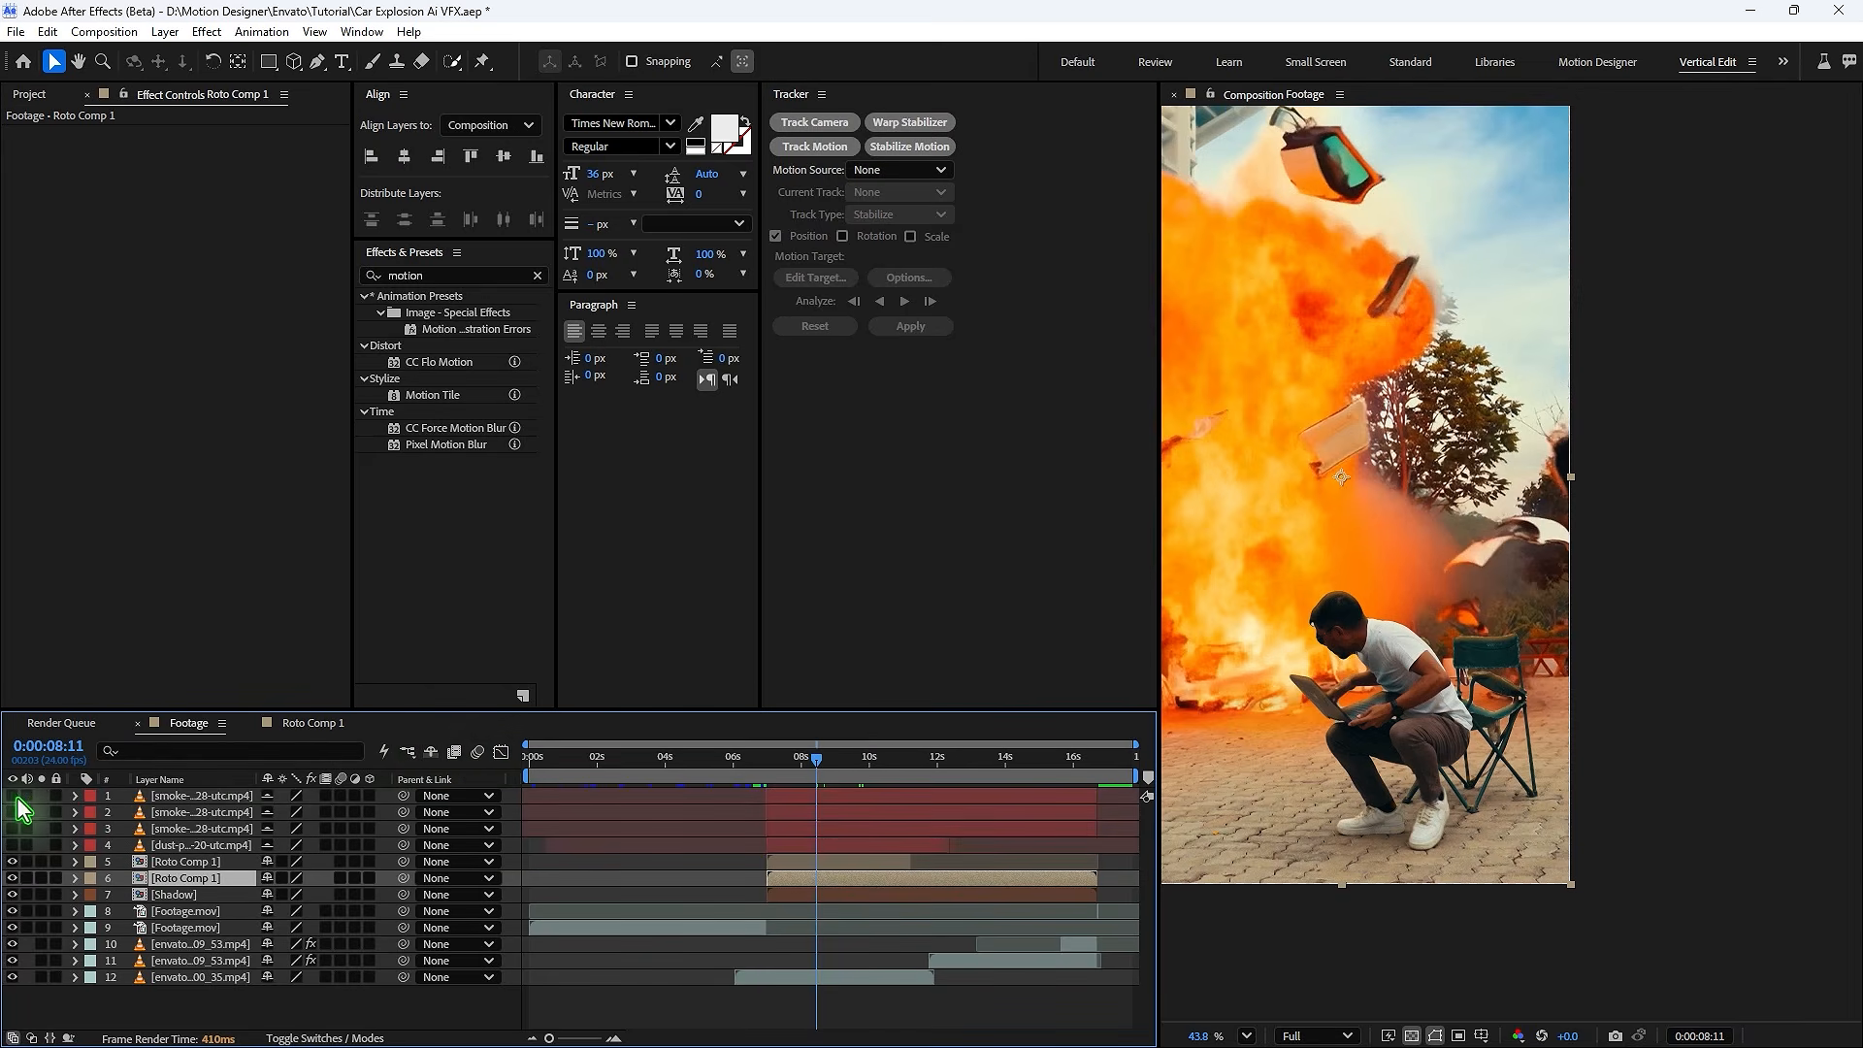
pyautogui.moveTo(749, 765); pyautogui.dragTo(815, 767)
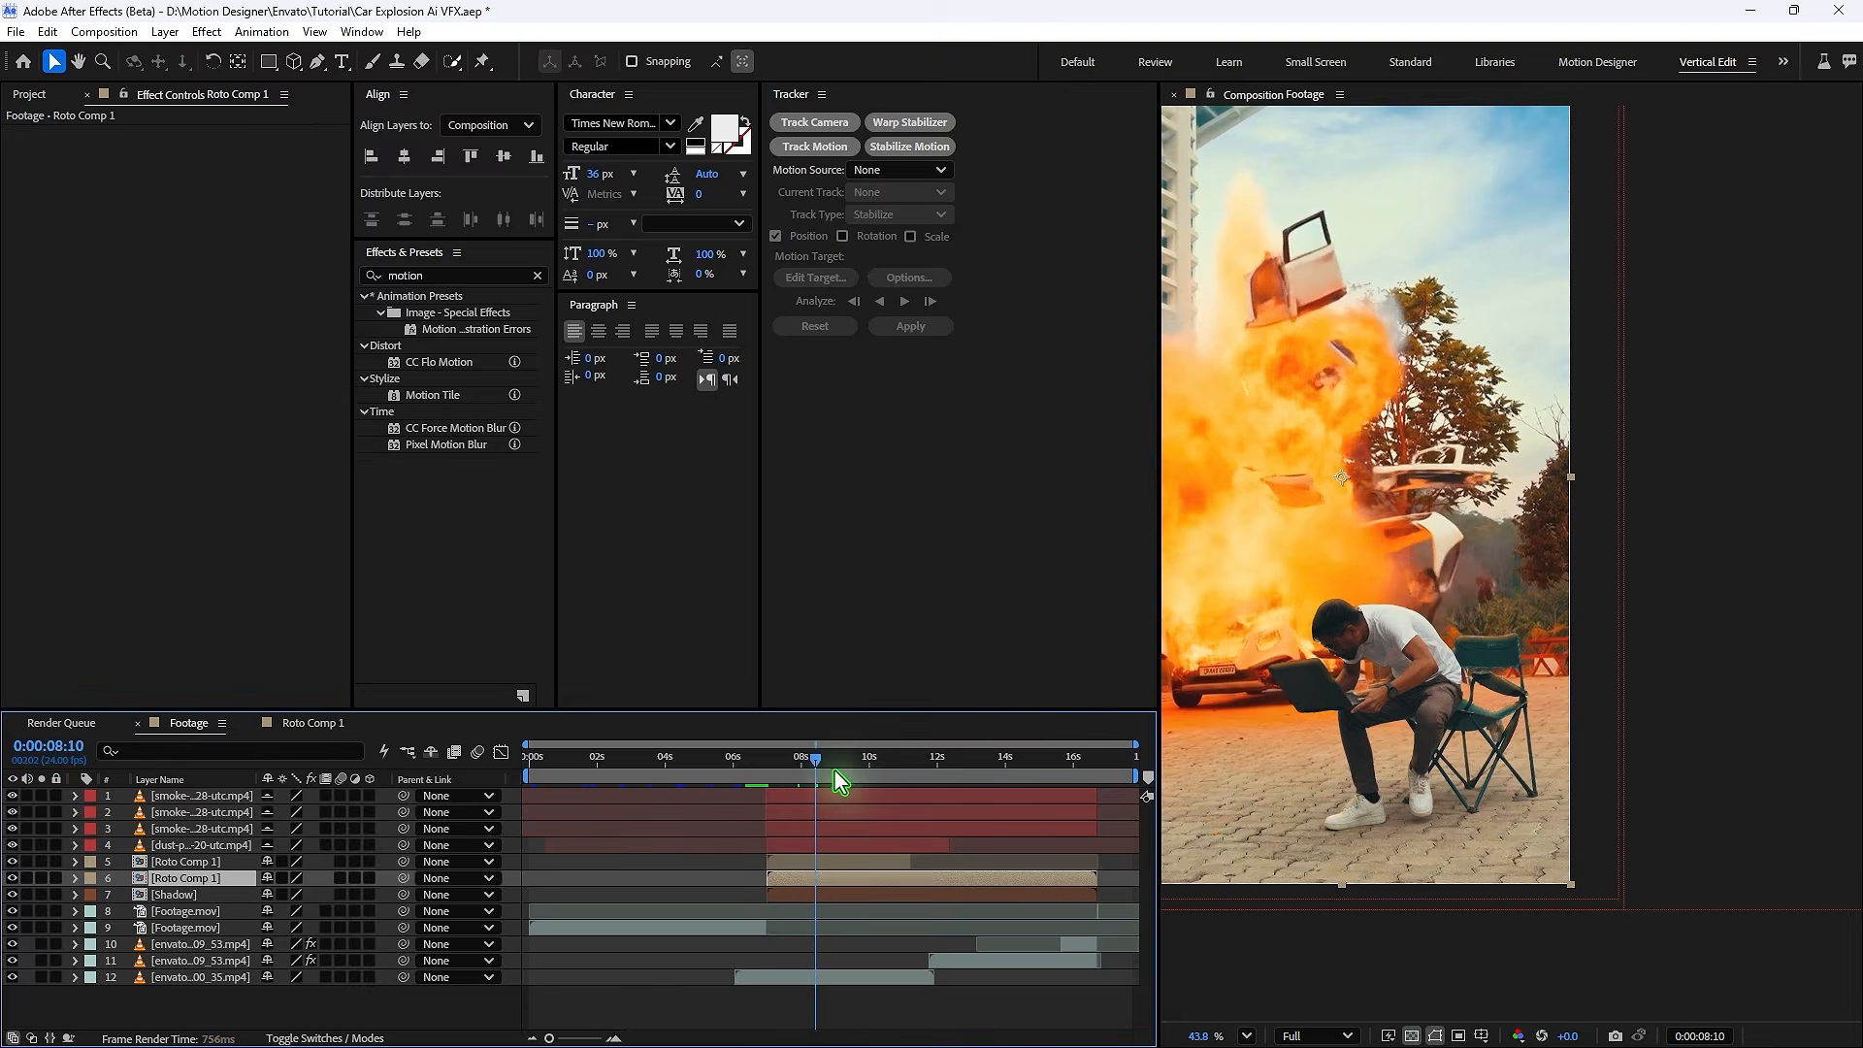
pyautogui.click(842, 771)
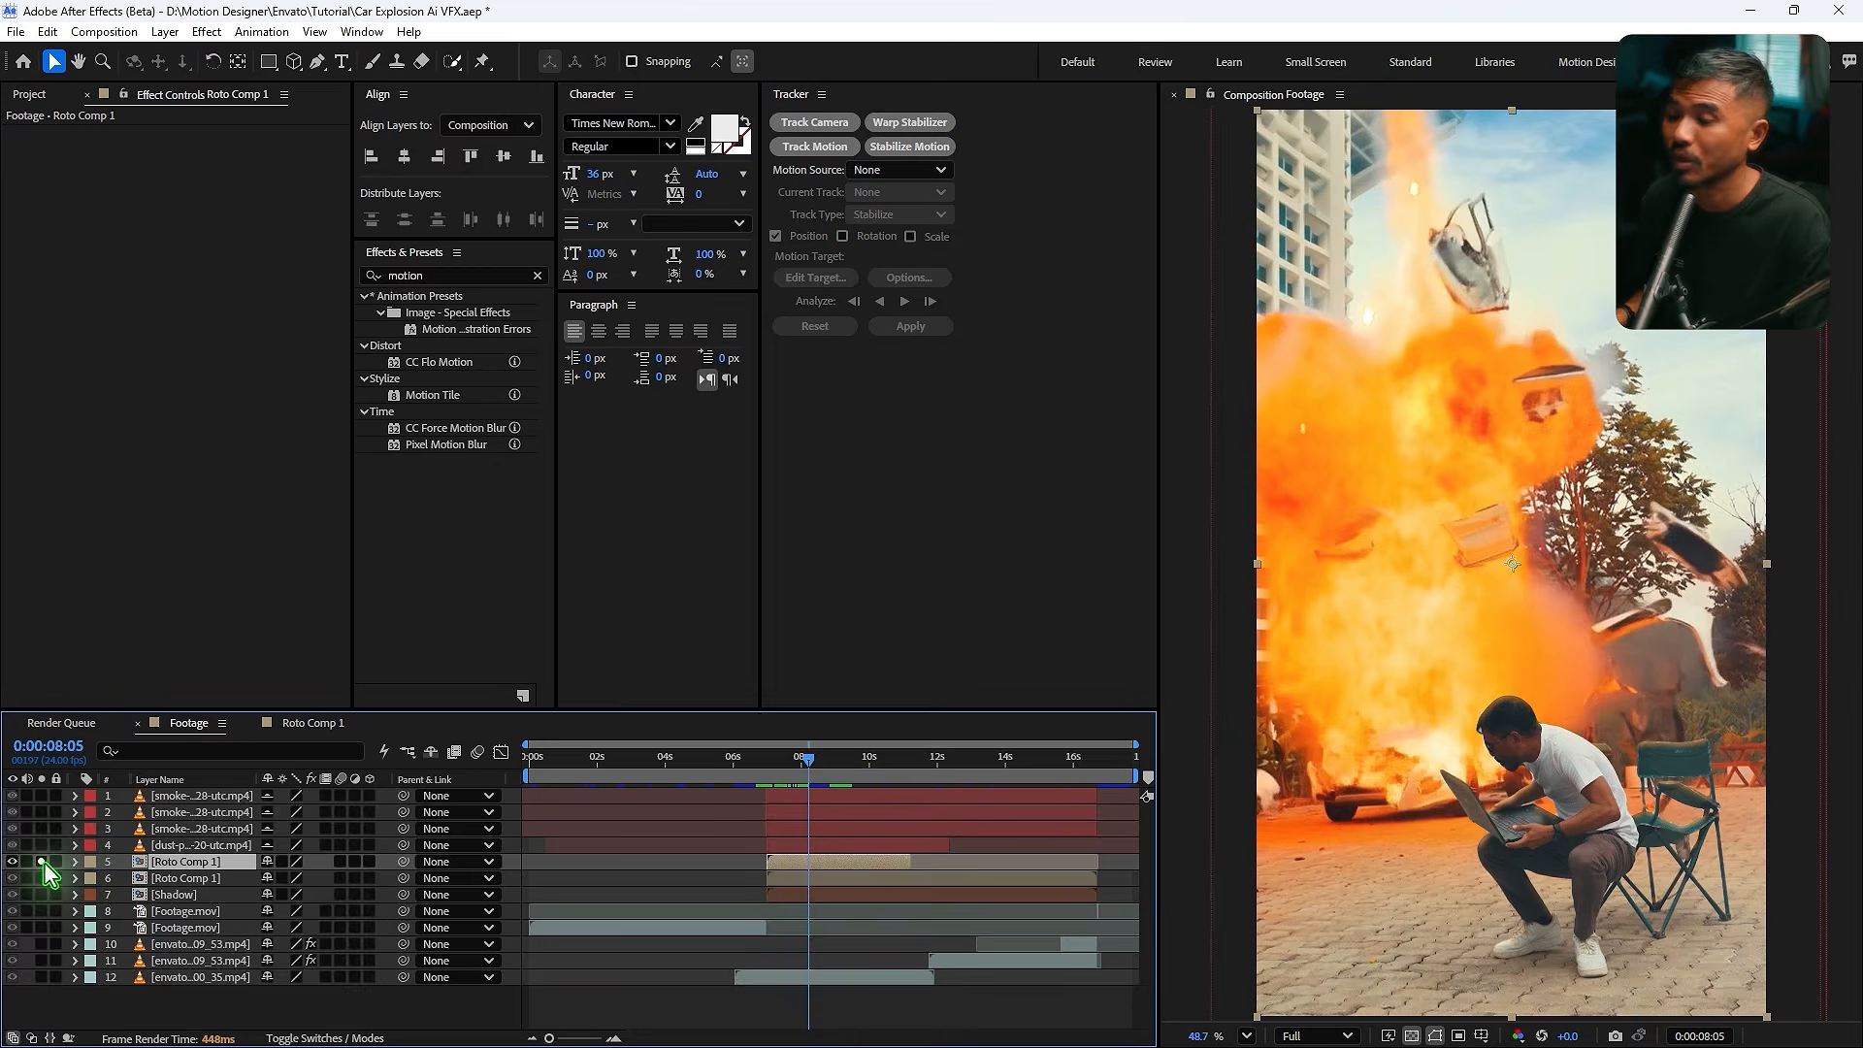
# - Solo the top Roto Comp 1 layer and add a Satin layer style to it
pyautogui.click(41, 862)
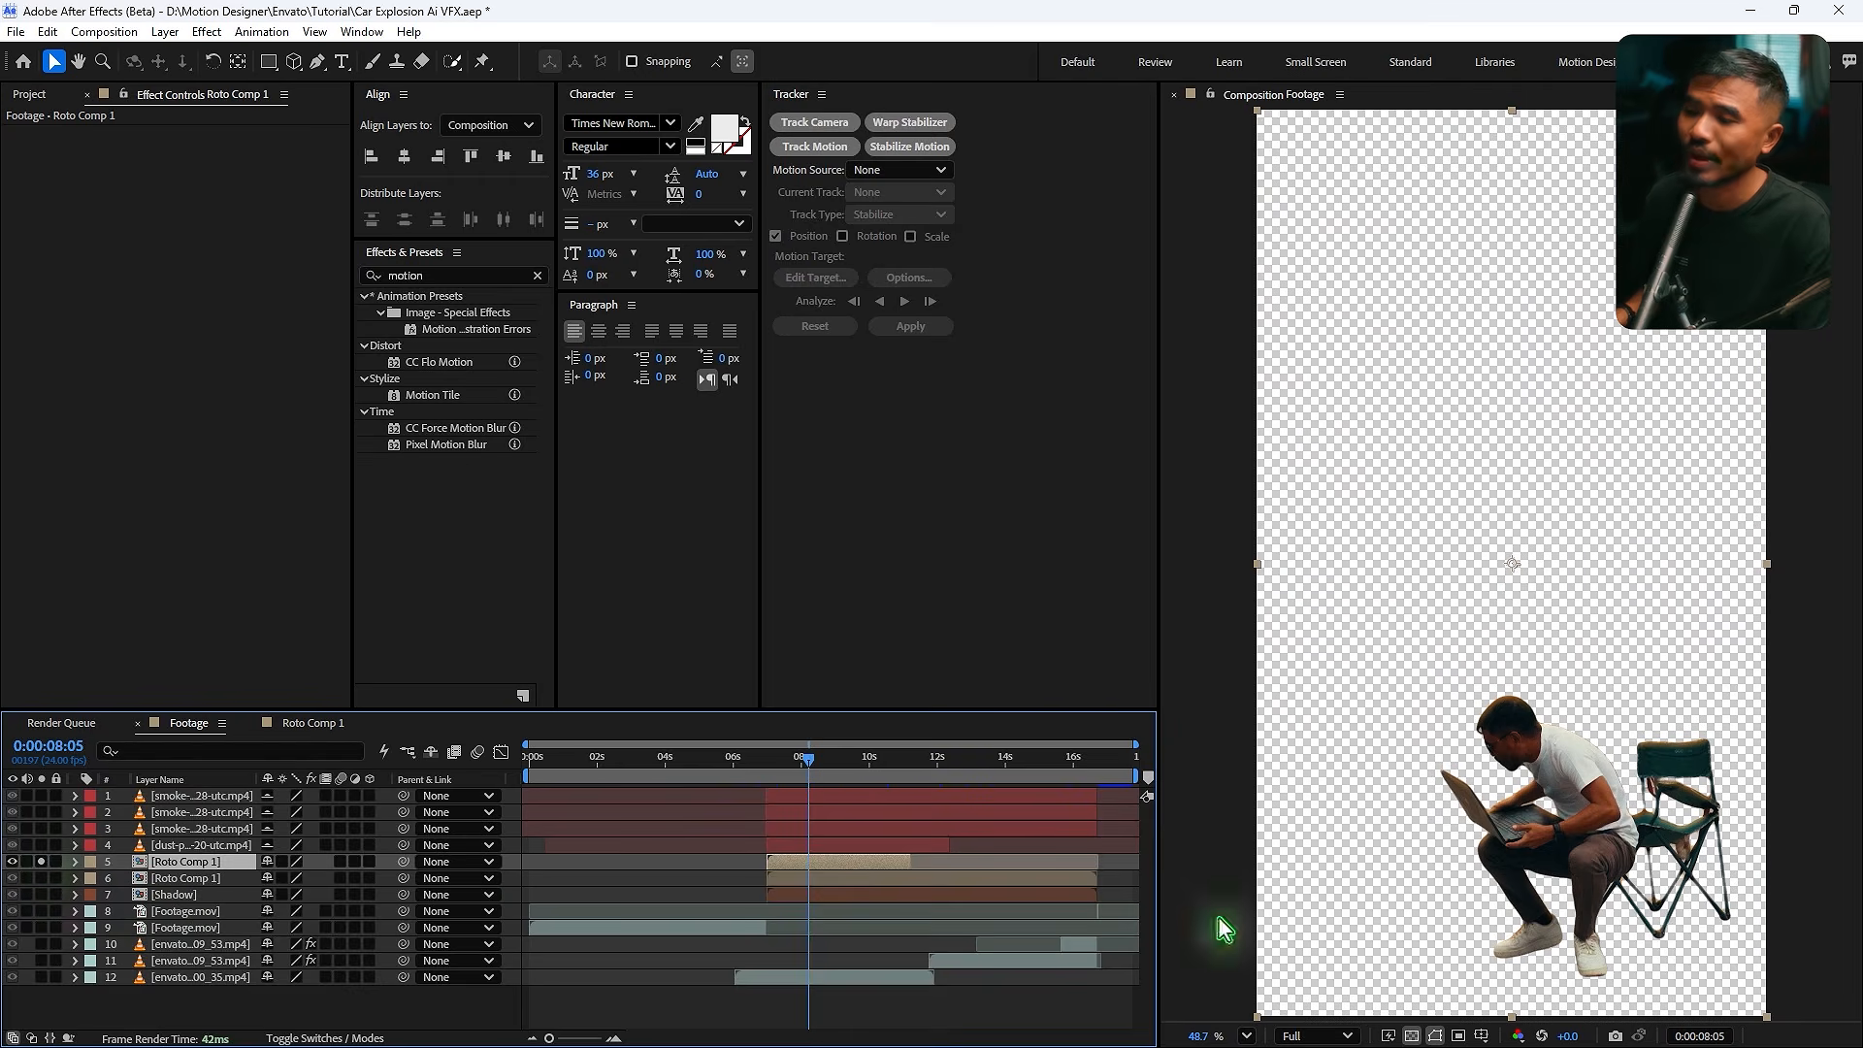
pyautogui.rightClick(171, 861)
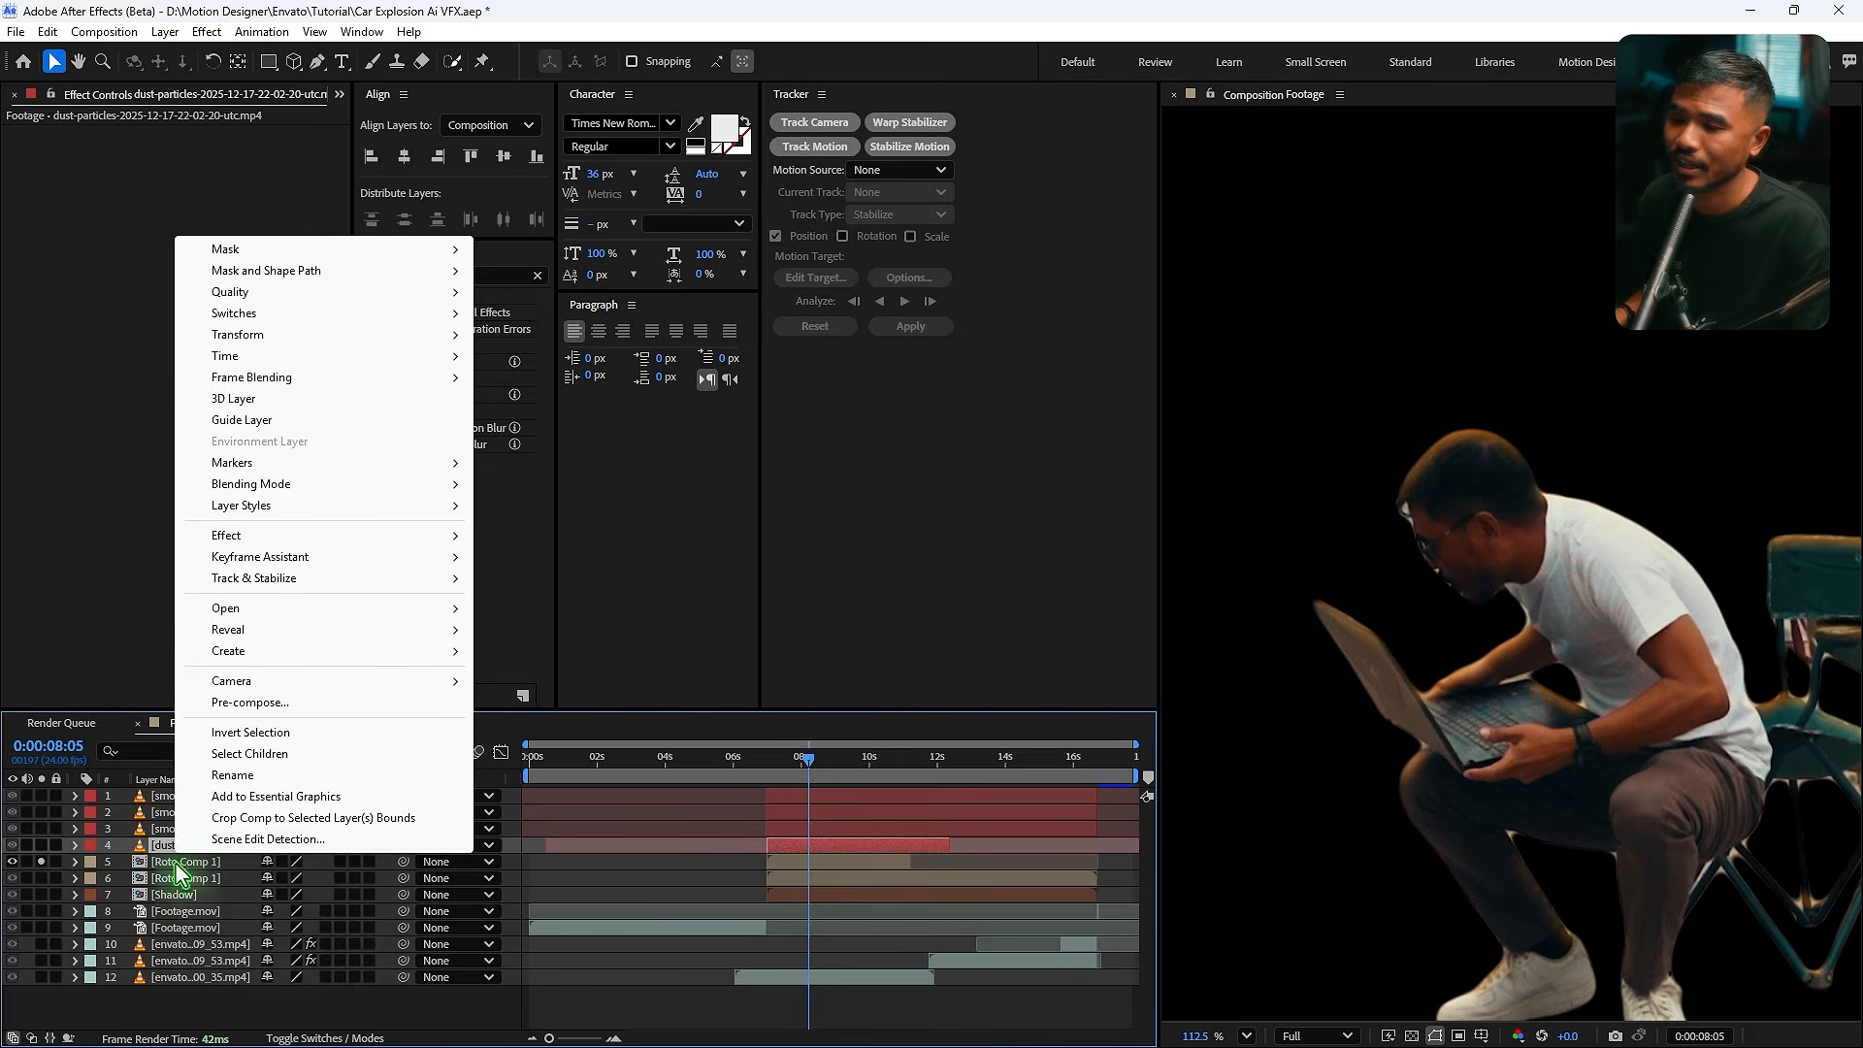
pyautogui.moveTo(235, 511)
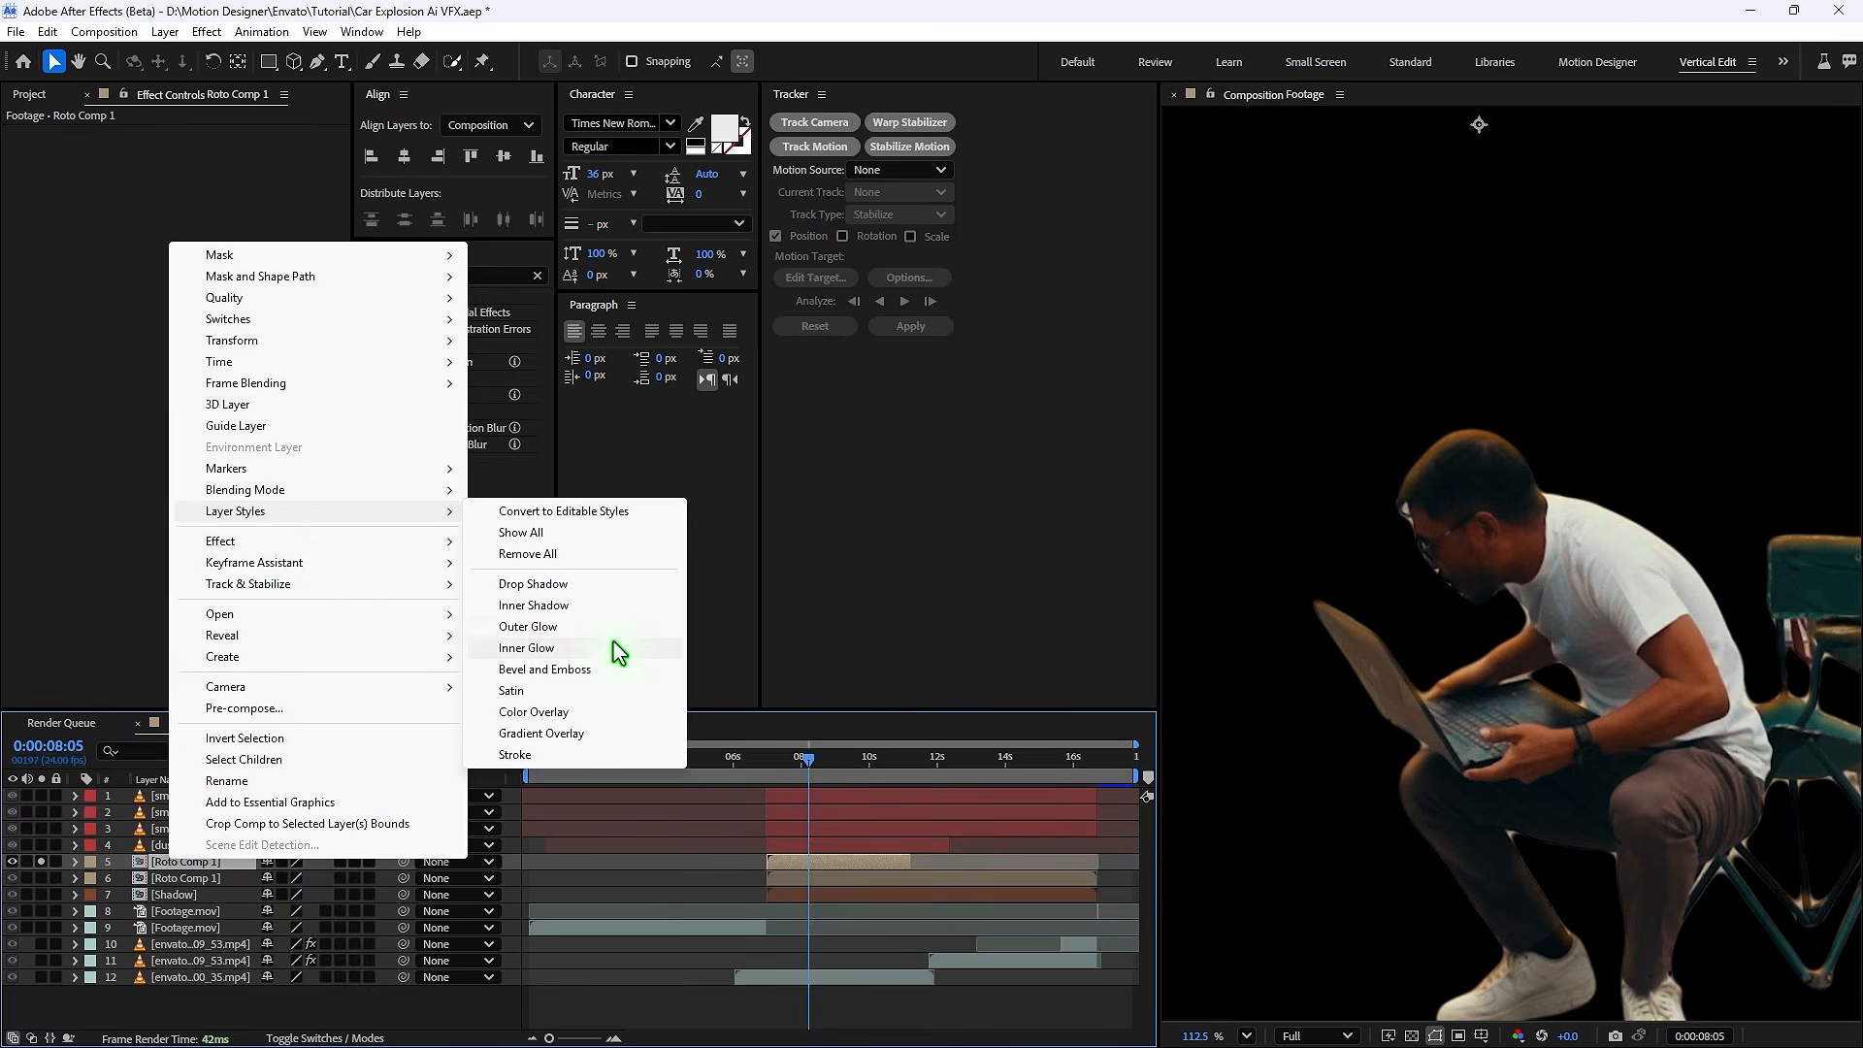
pyautogui.click(577, 695)
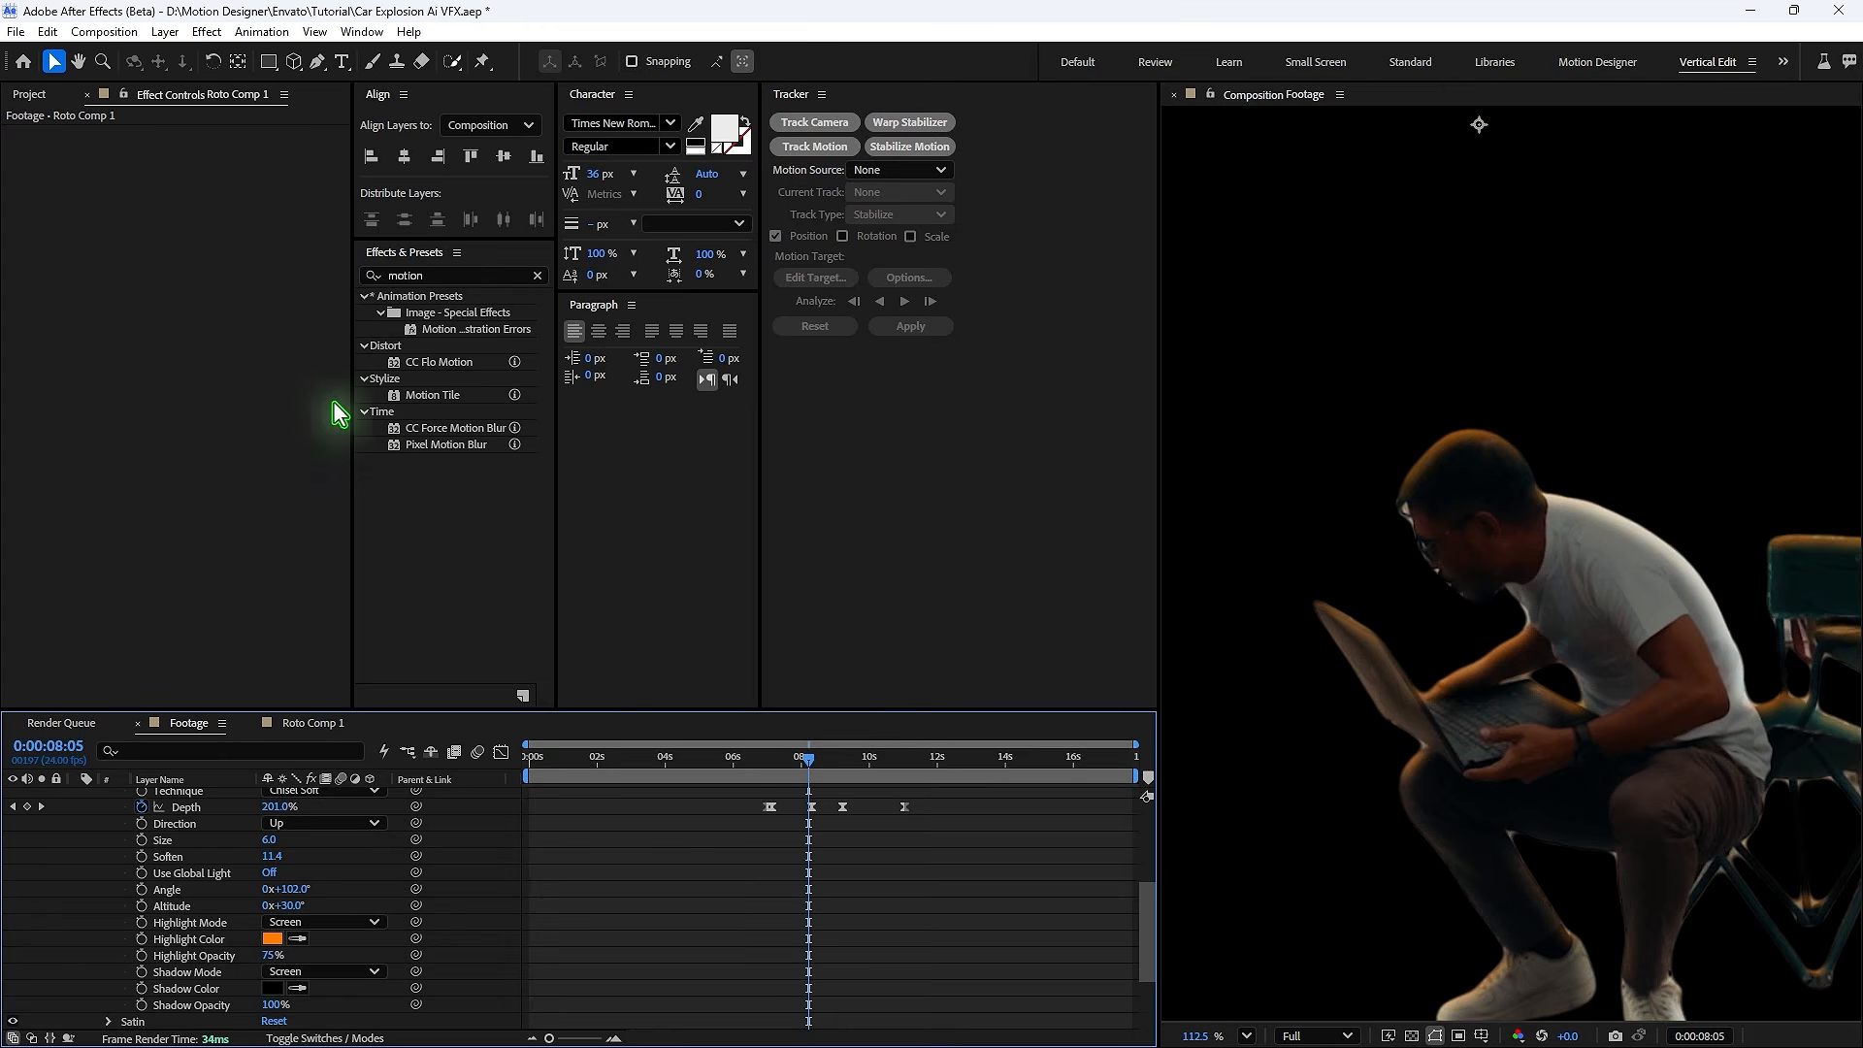
# - Expand the Satin settings and switch off the Bevel and Emboss style
pyautogui.scroll(3, 212, 898)
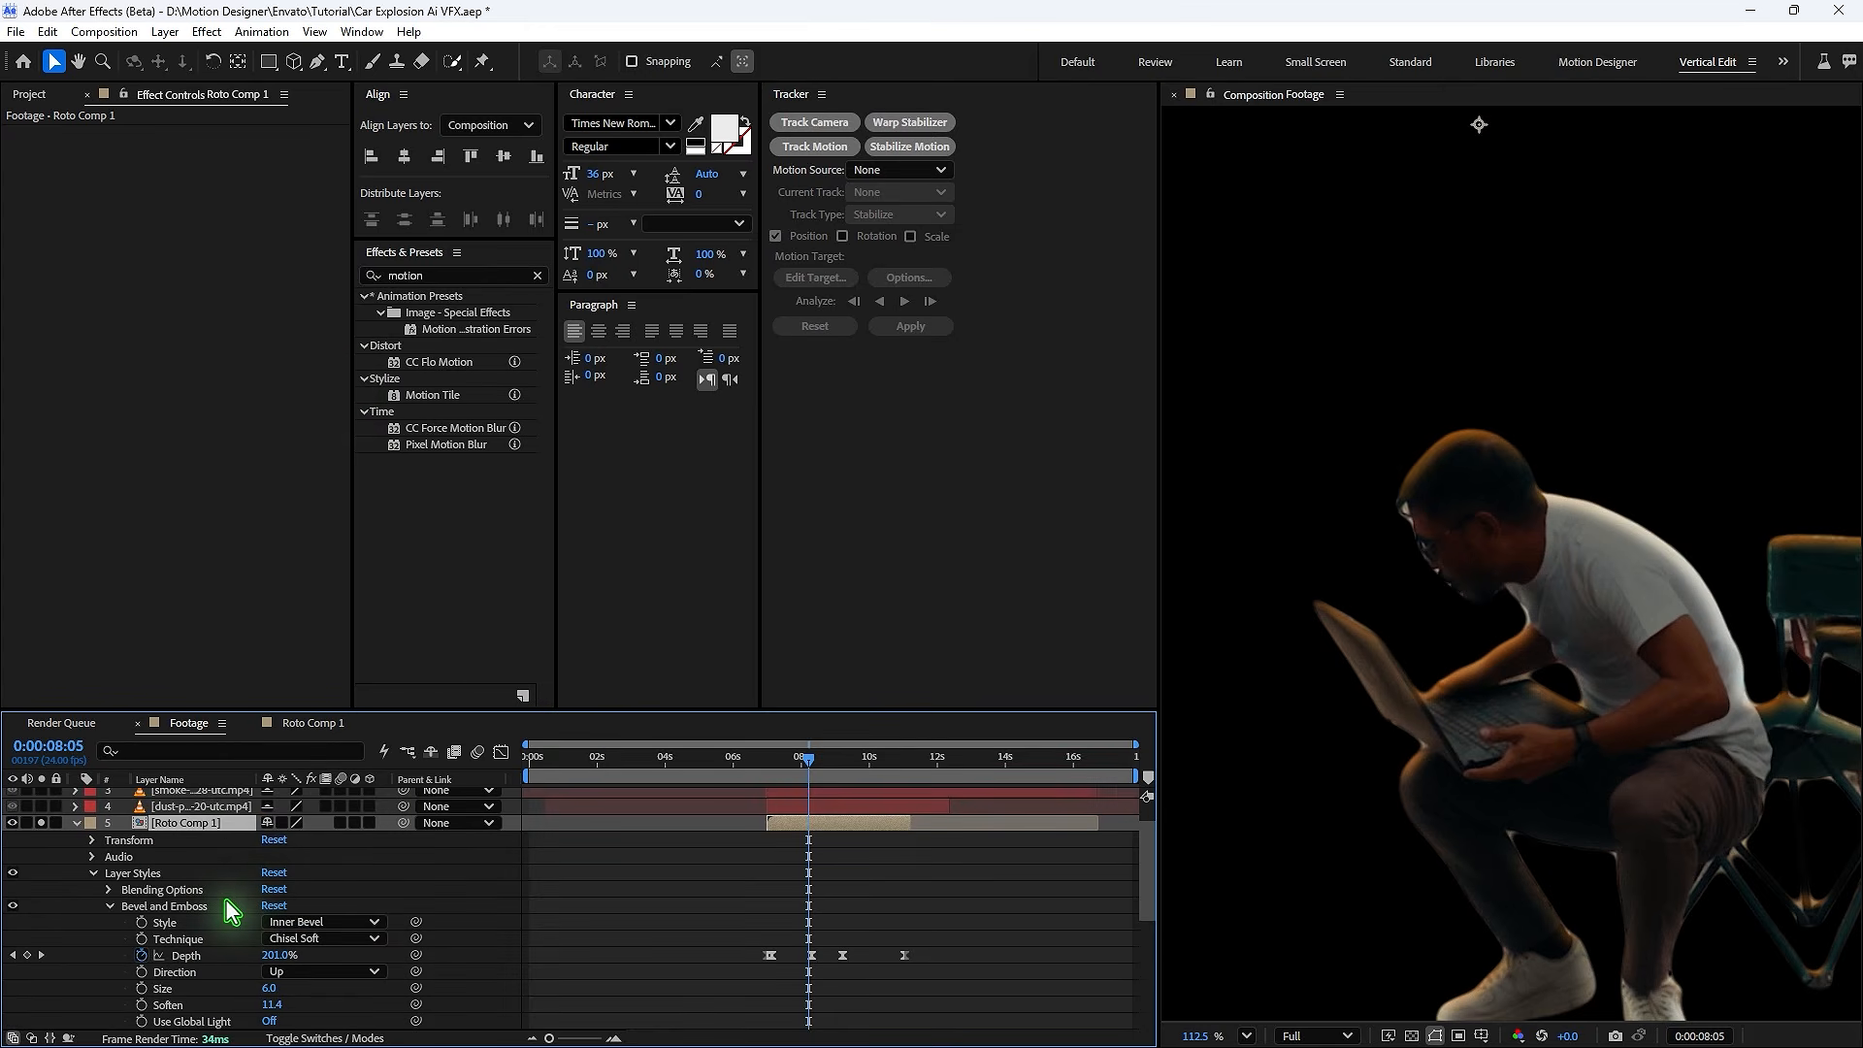
pyautogui.click(109, 908)
pyautogui.click(109, 922)
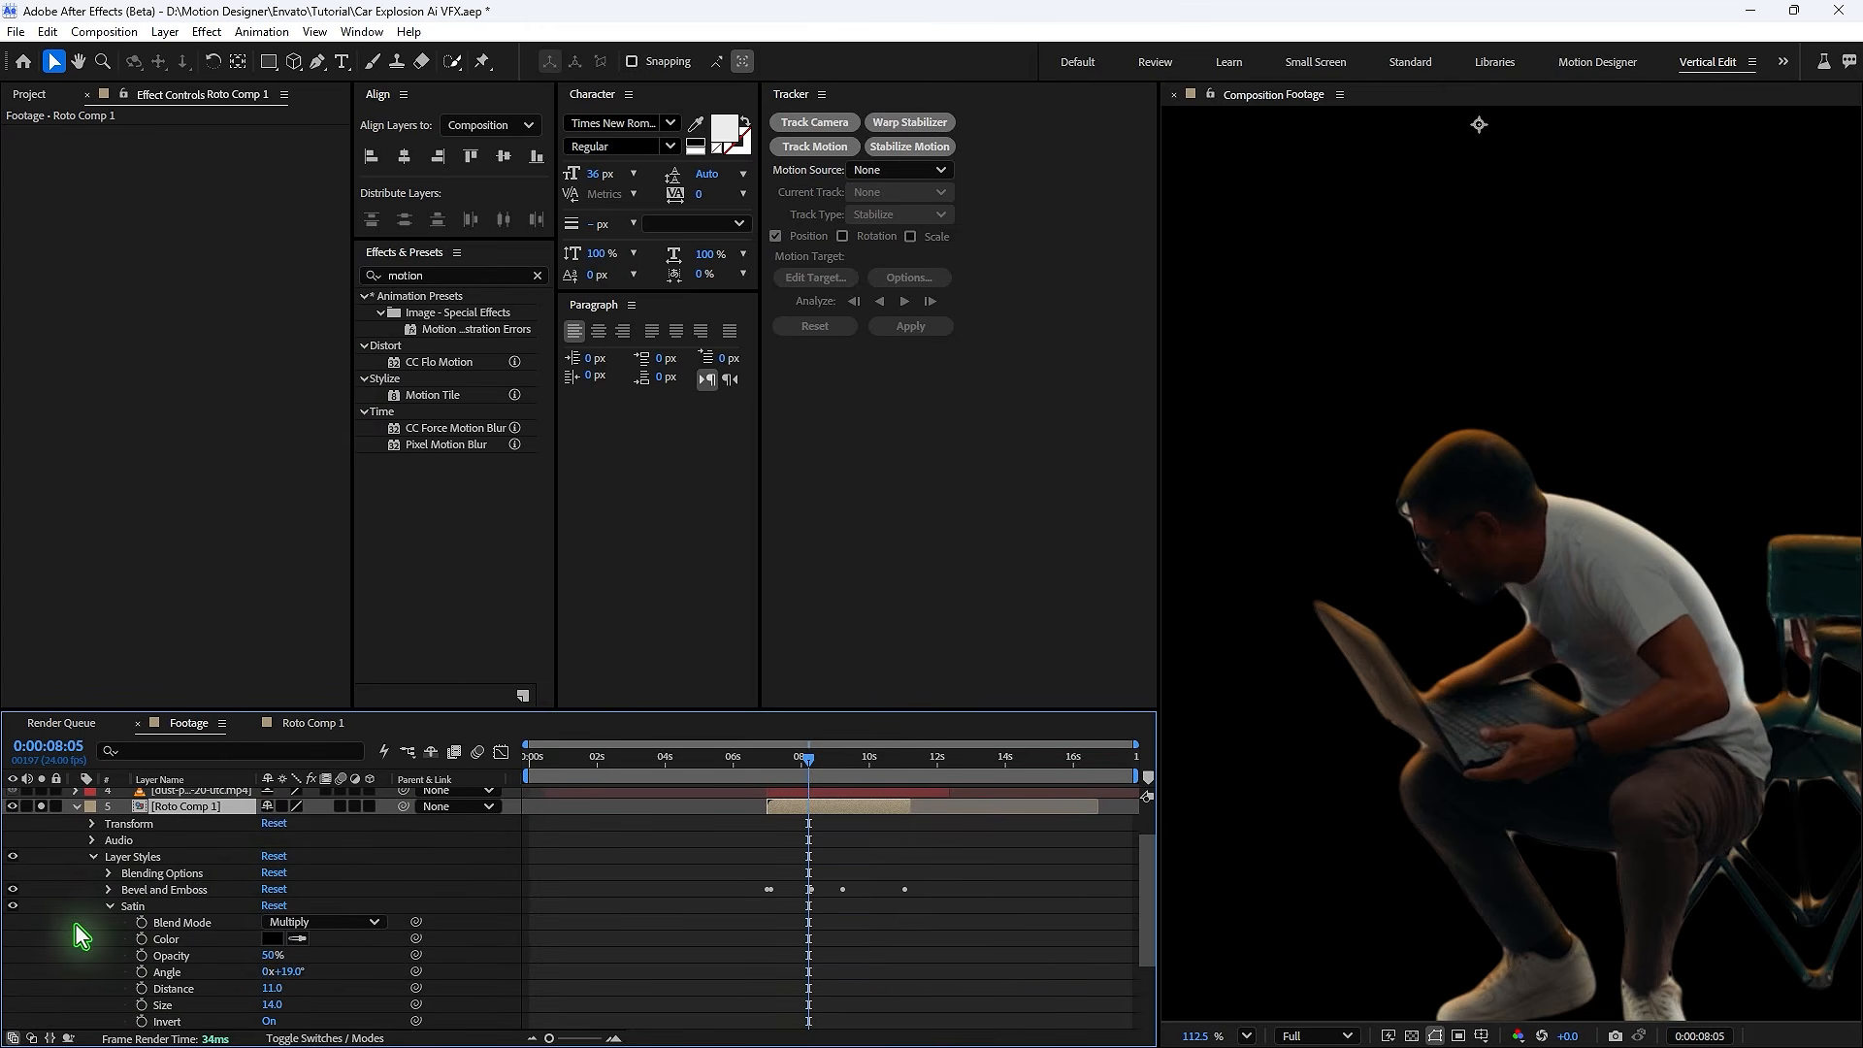
pyautogui.click(15, 891)
# - Set the Satin color to a bright yellow-orange
pyautogui.click(270, 939)
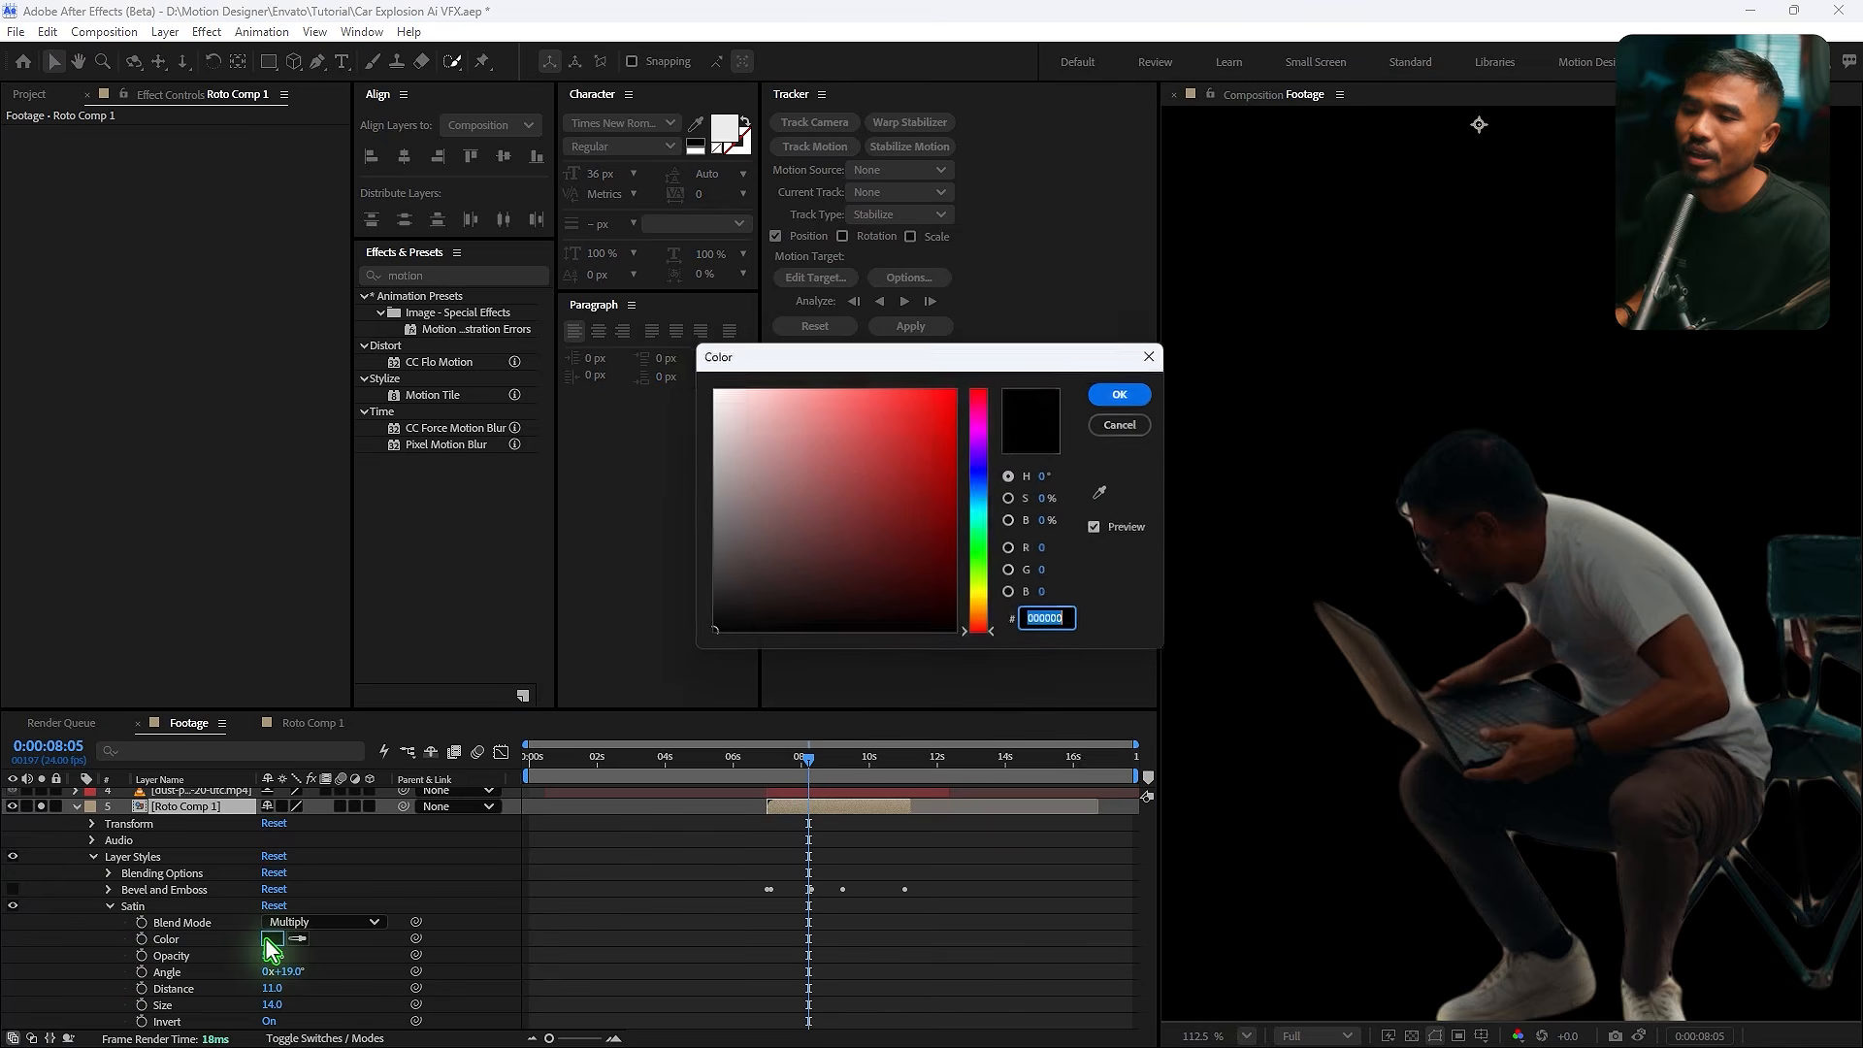
pyautogui.click(981, 599)
pyautogui.click(982, 423)
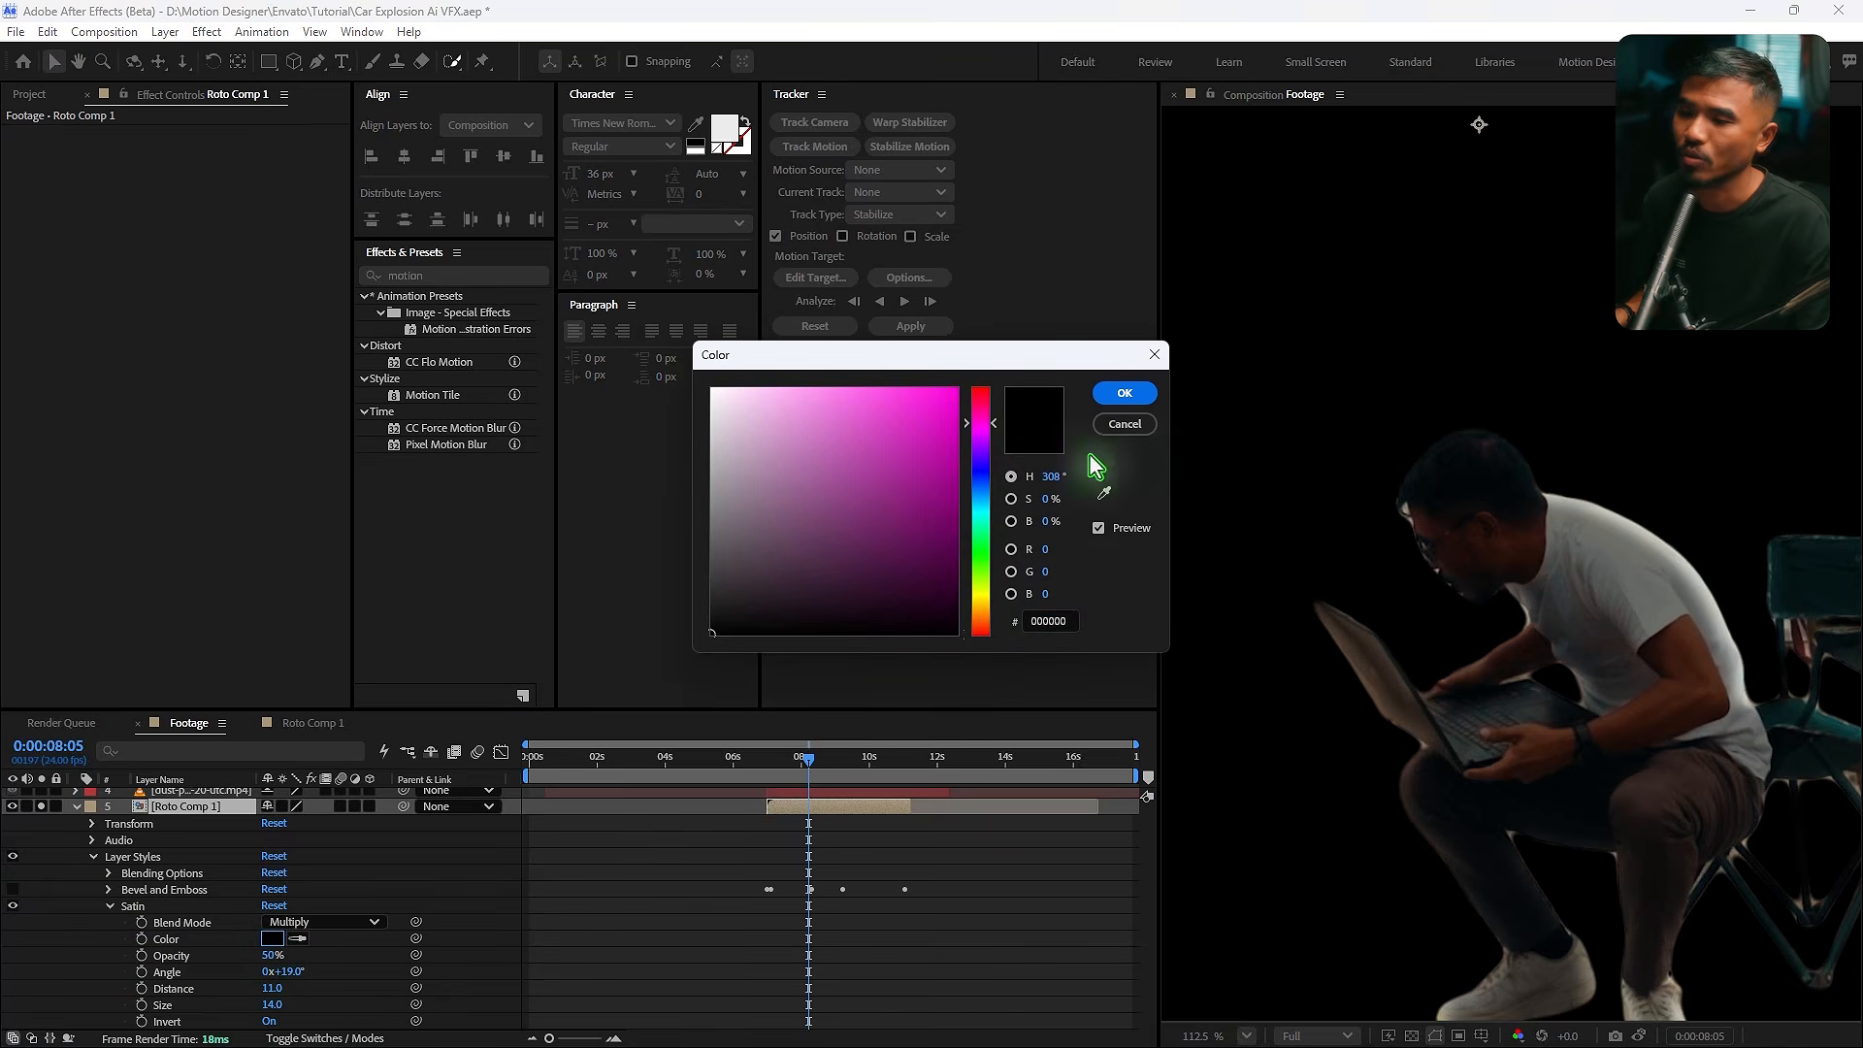
pyautogui.click(982, 609)
pyautogui.moveTo(927, 437); pyautogui.dragTo(986, 361)
pyautogui.click(1116, 392)
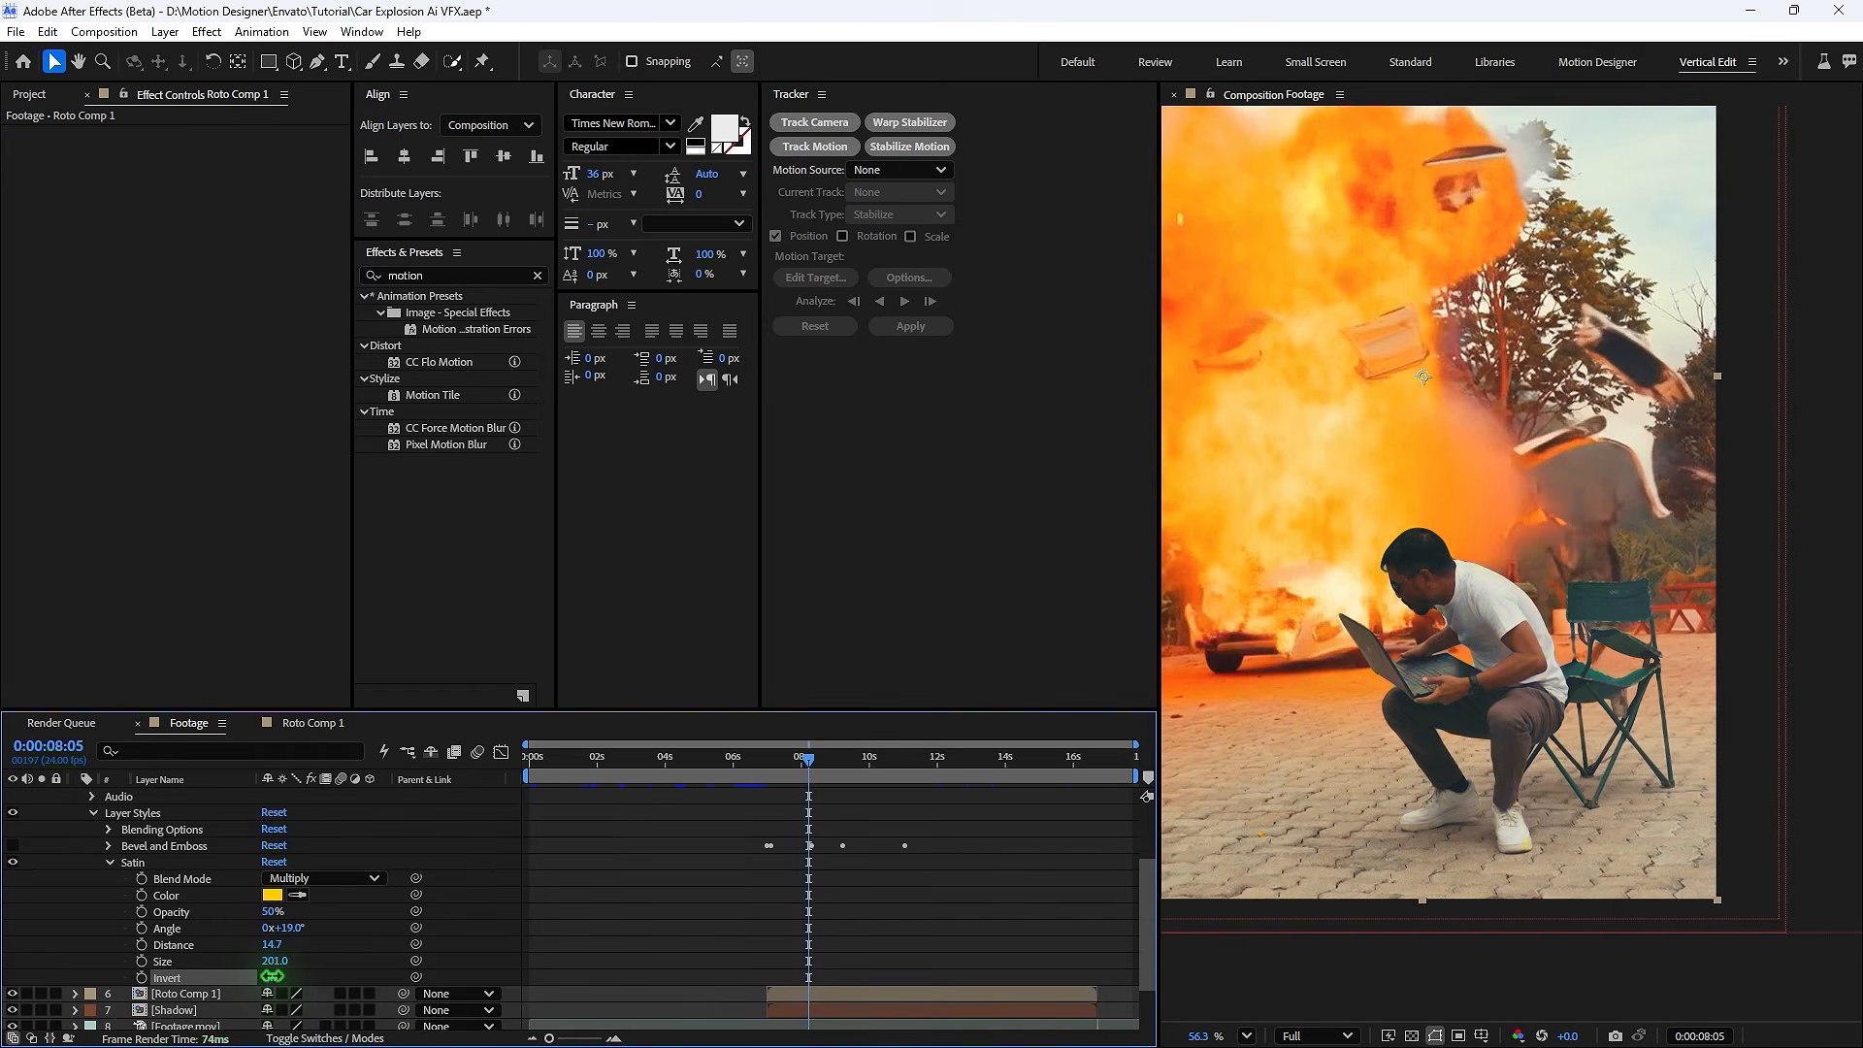
# - Turn off the Satin invert and set its distance to 16.1 and size to 27.0
pyautogui.click(273, 977)
pyautogui.click(276, 977)
pyautogui.scroll(5, 1514, 669)
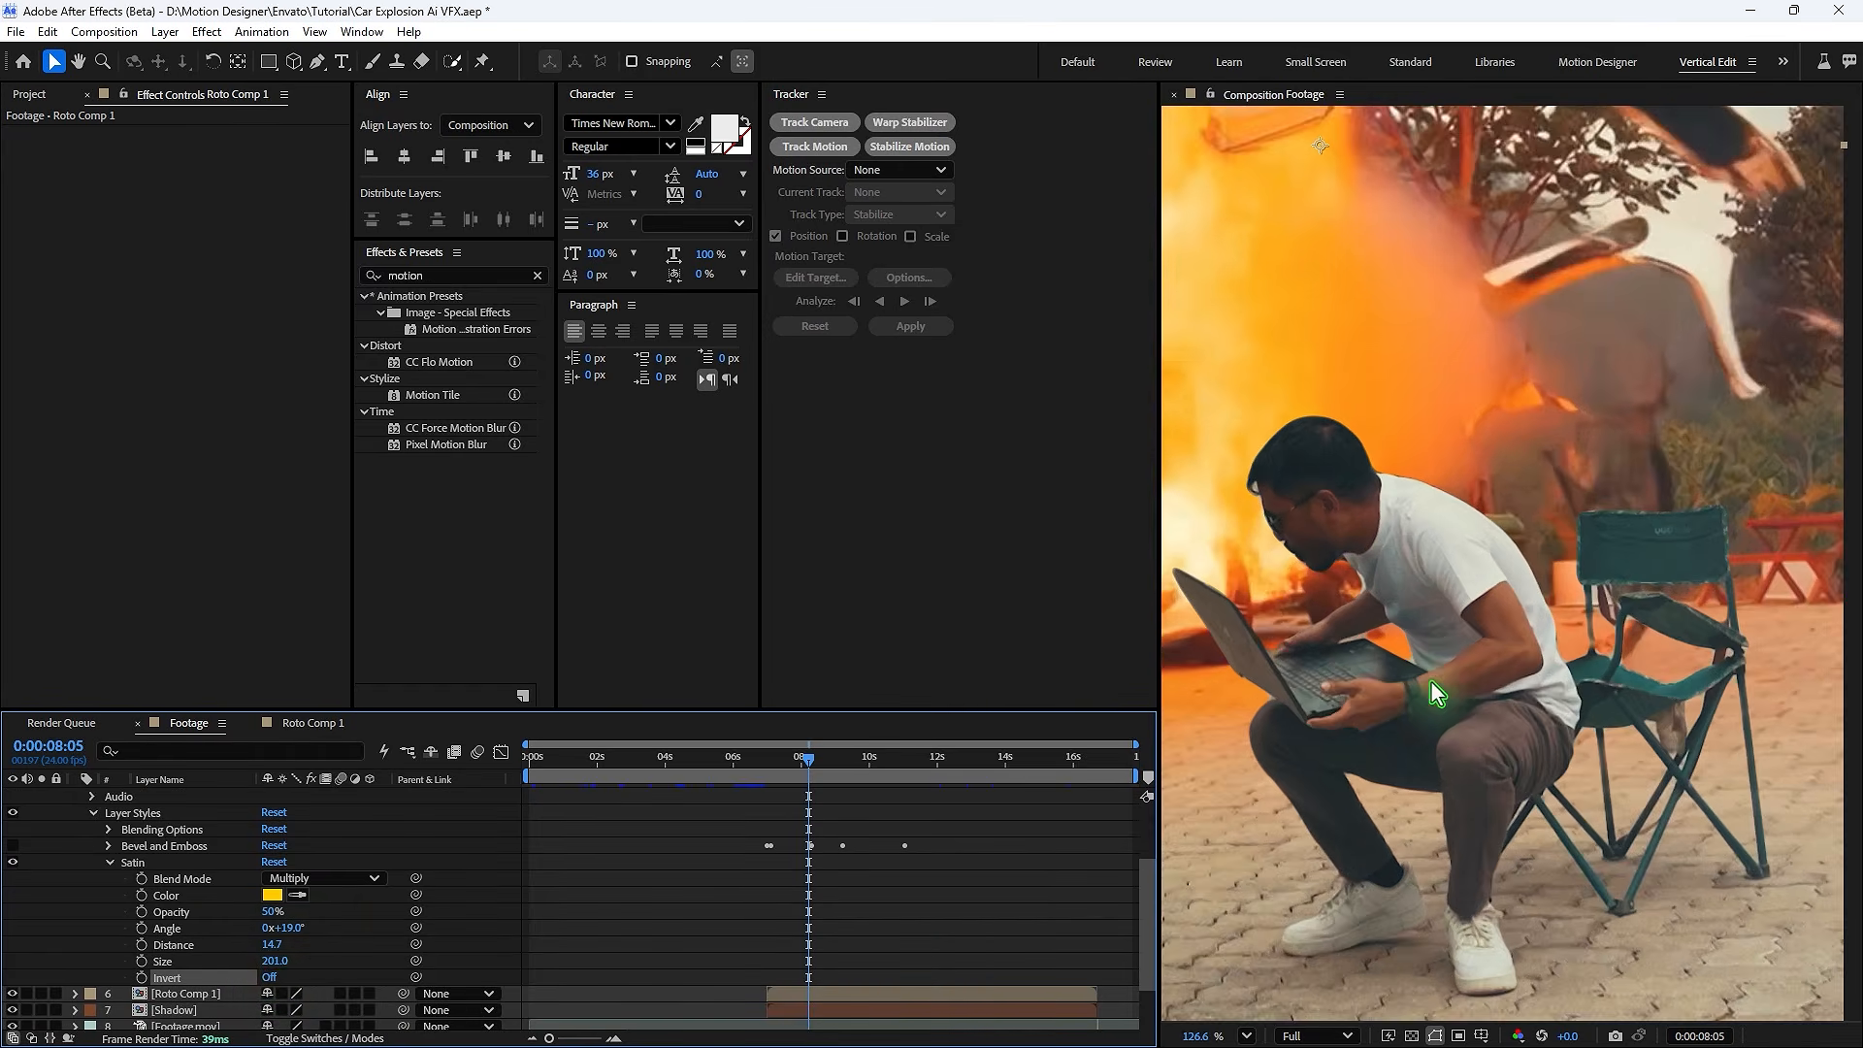
pyautogui.moveTo(273, 945); pyautogui.dragTo(223, 971)
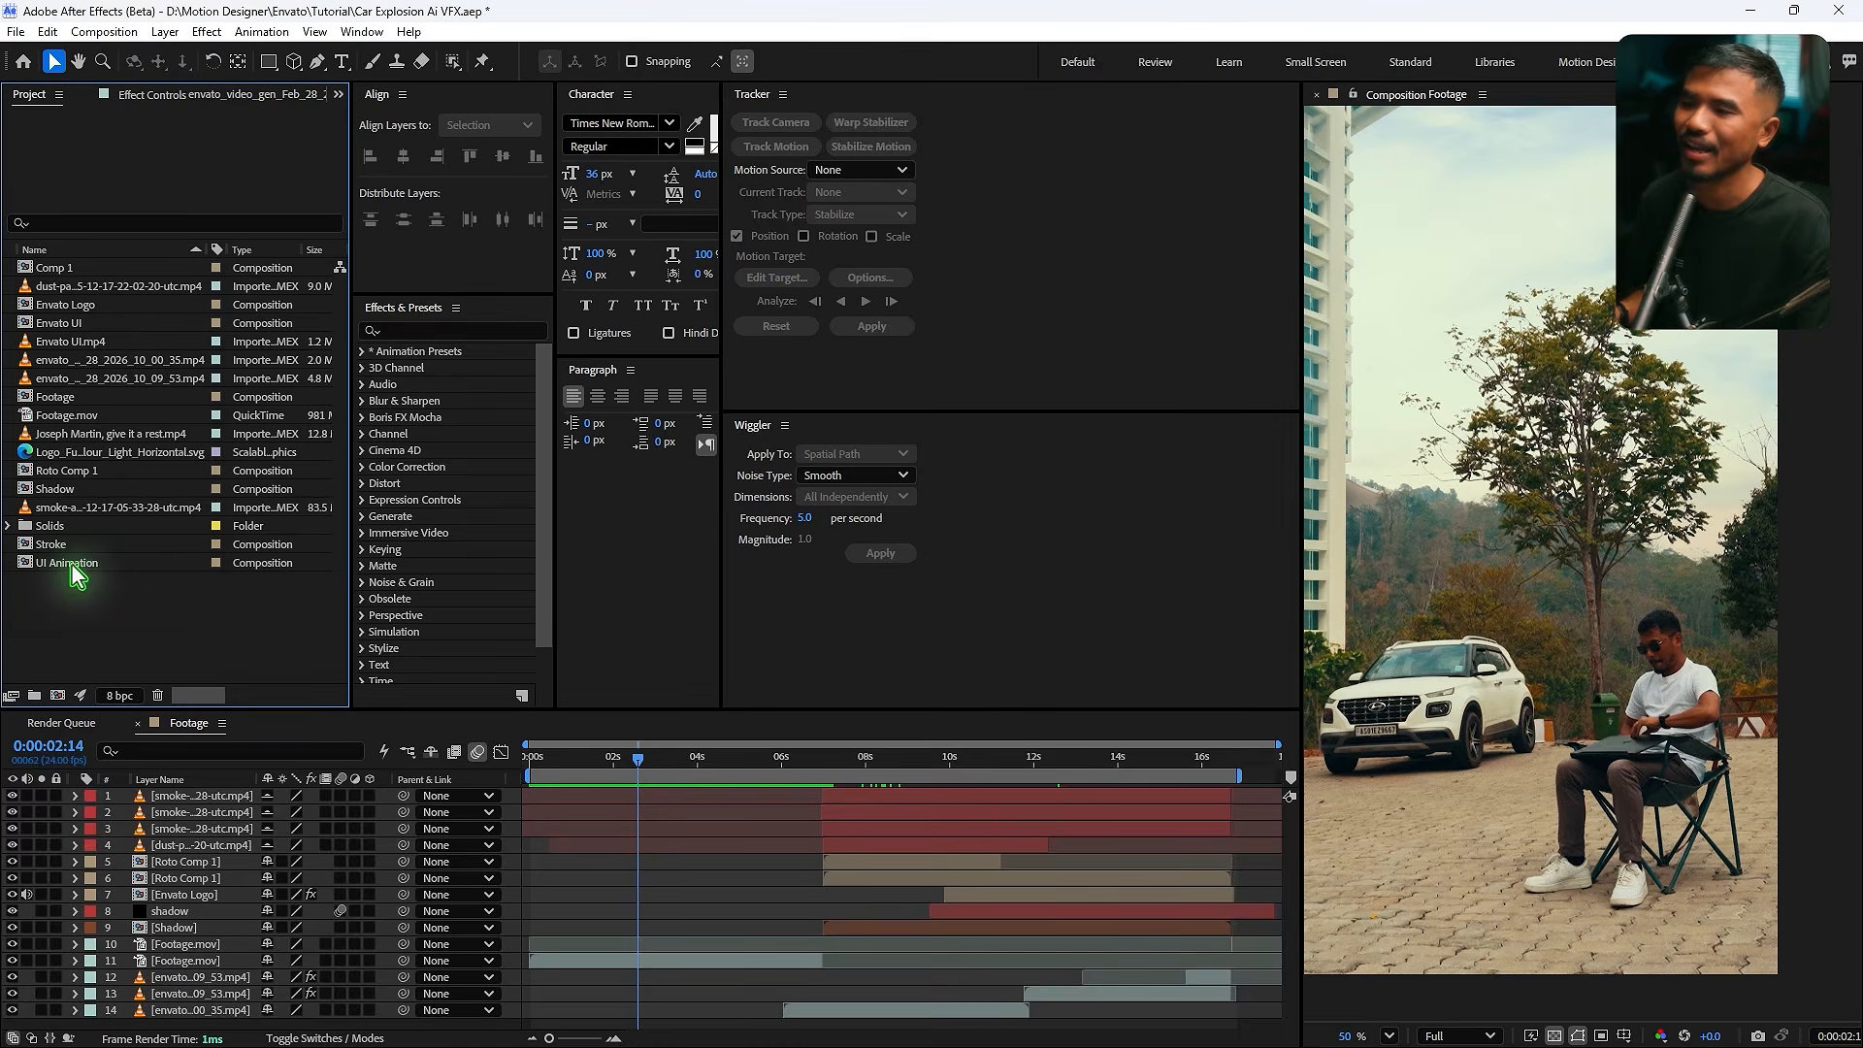
pyautogui.click(75, 565)
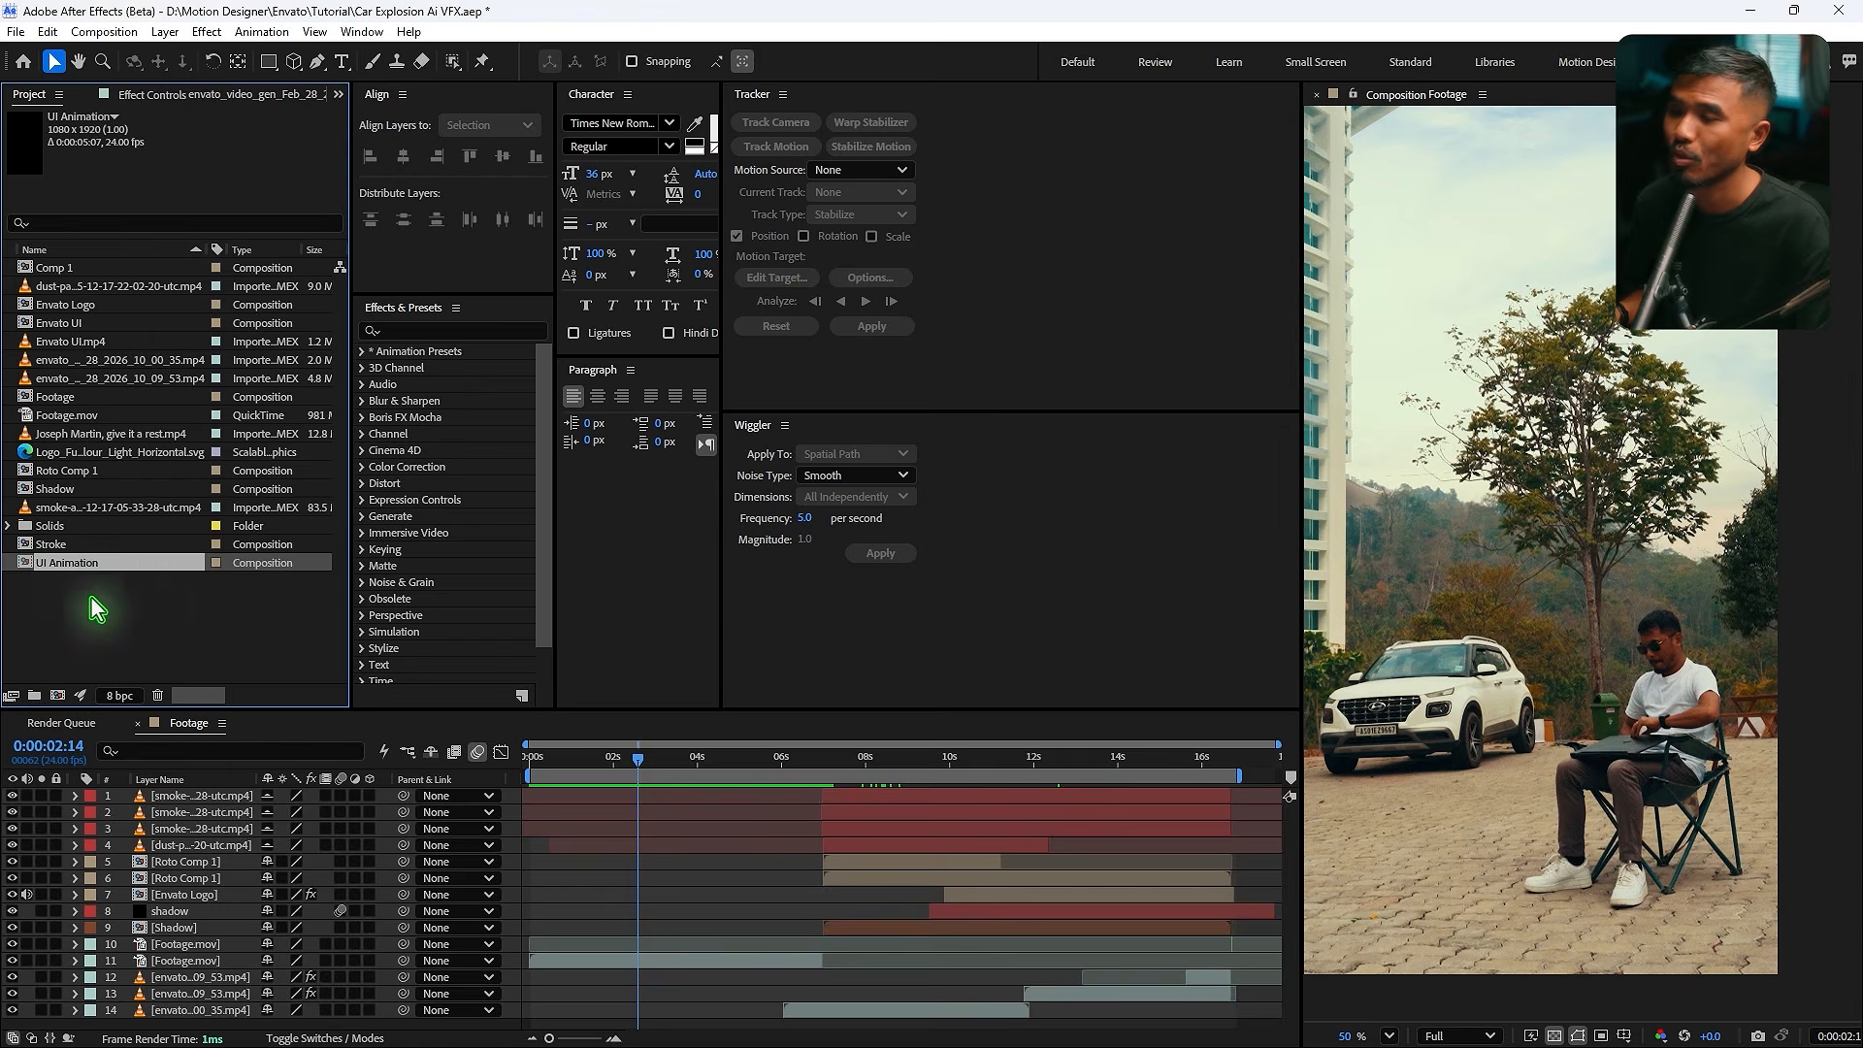
pyautogui.moveTo(89, 565); pyautogui.dragTo(404, 913)
pyautogui.click(678, 767)
pyautogui.moveTo(687, 776); pyautogui.dragTo(771, 768)
# - Nest the Footage composition into a new composition named Render
pyautogui.click(117, 397)
pyautogui.moveTo(55, 408); pyautogui.dragTo(57, 696)
pyautogui.click(730, 881)
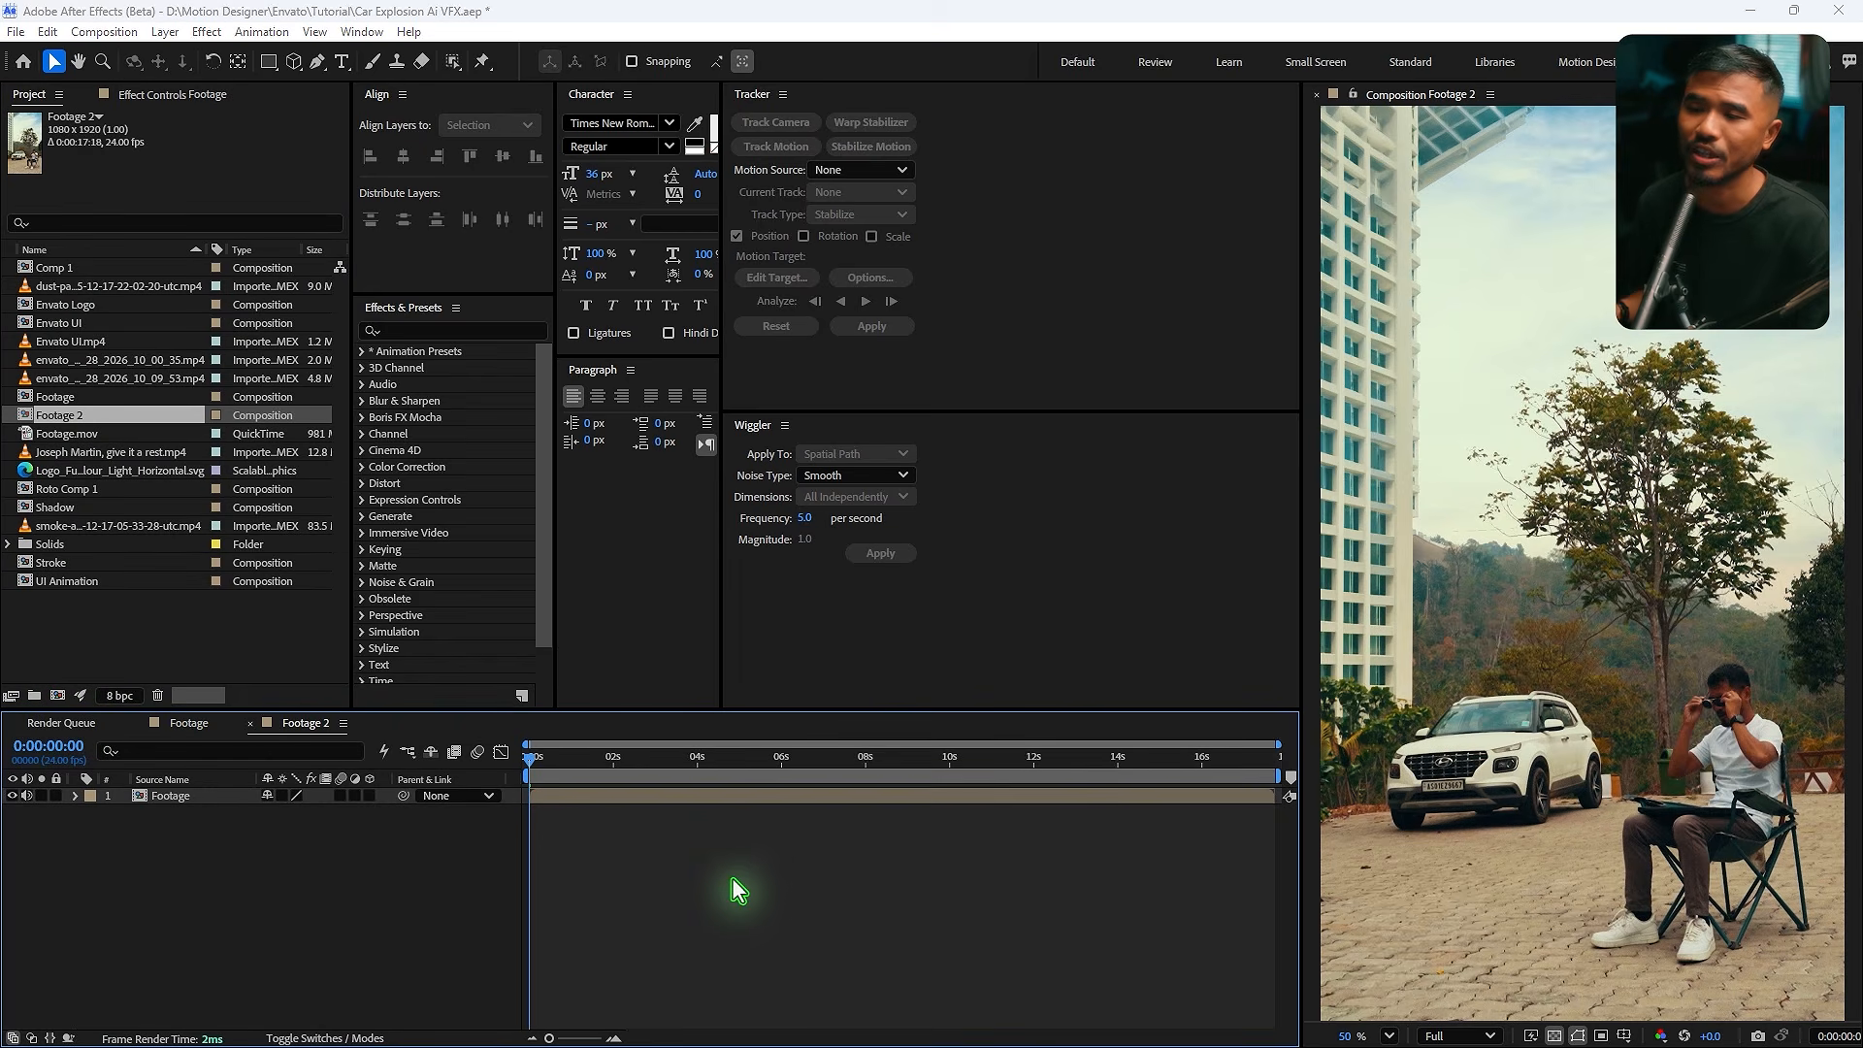
pyautogui.hotkey('ctrl', 'k')
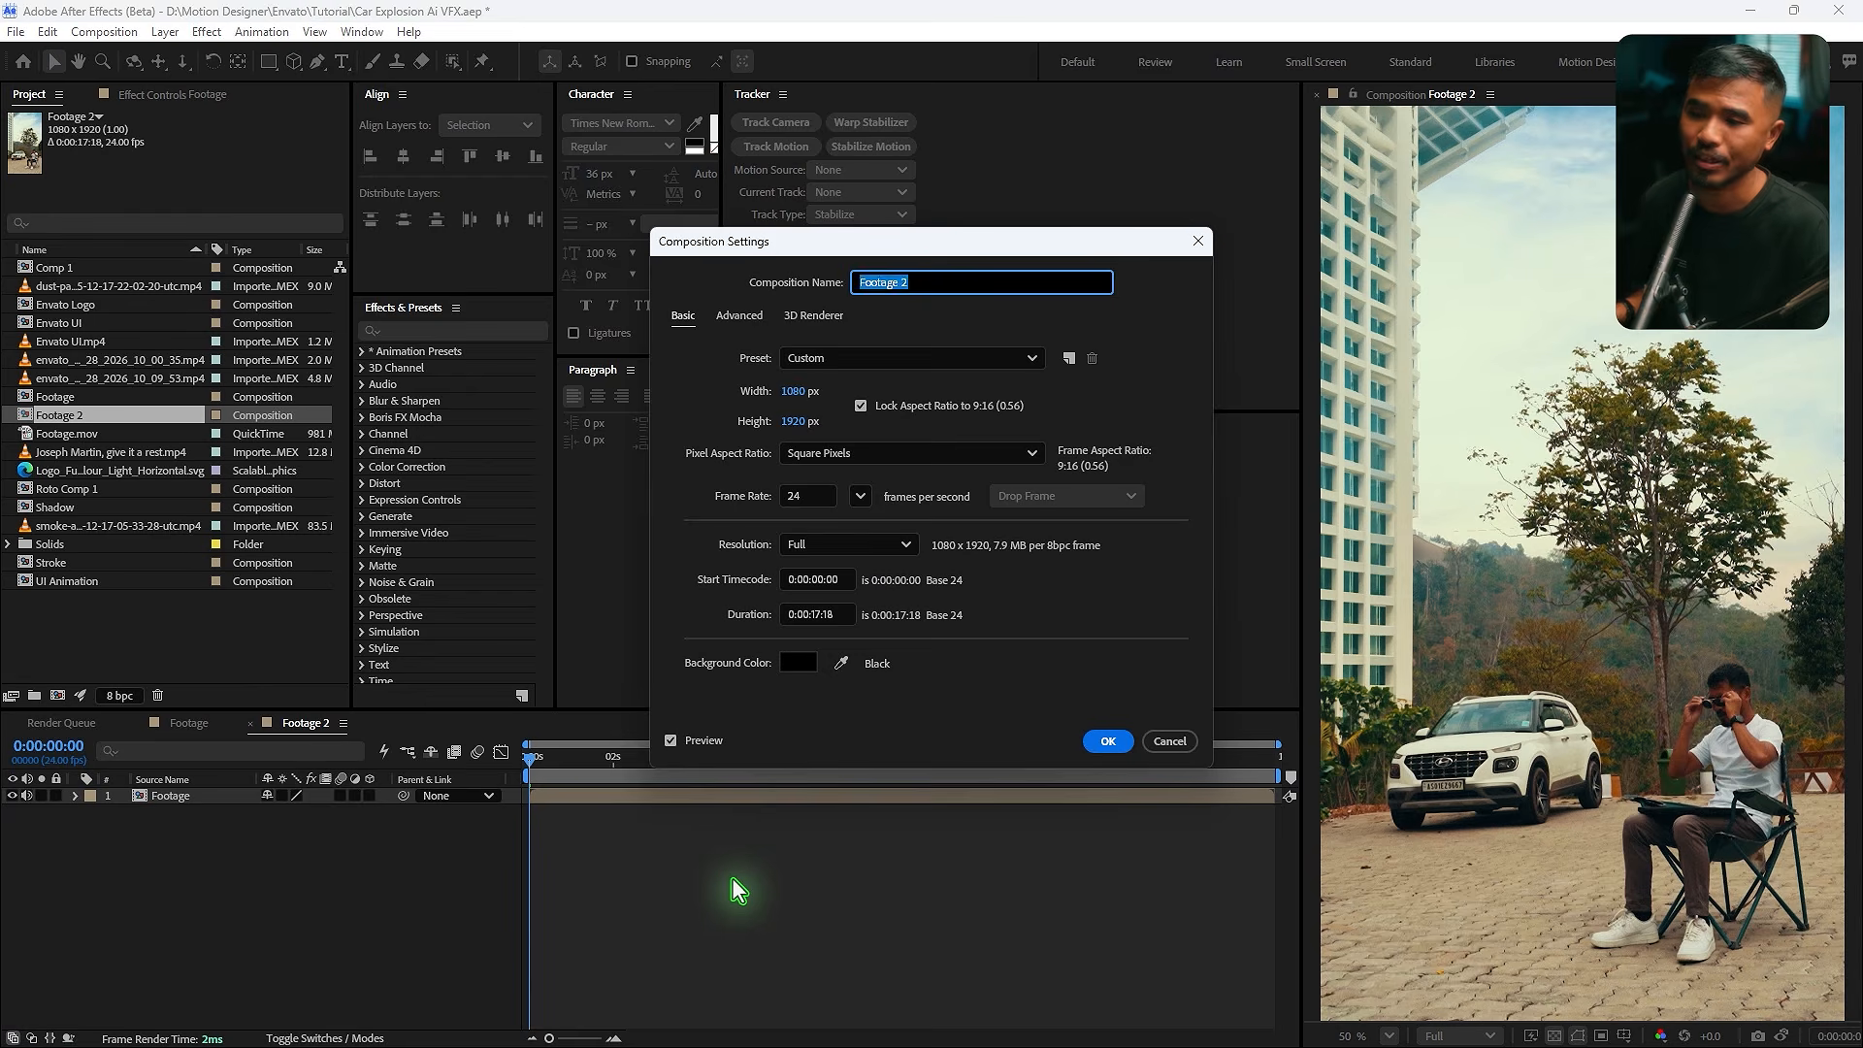
pyautogui.press('Return')
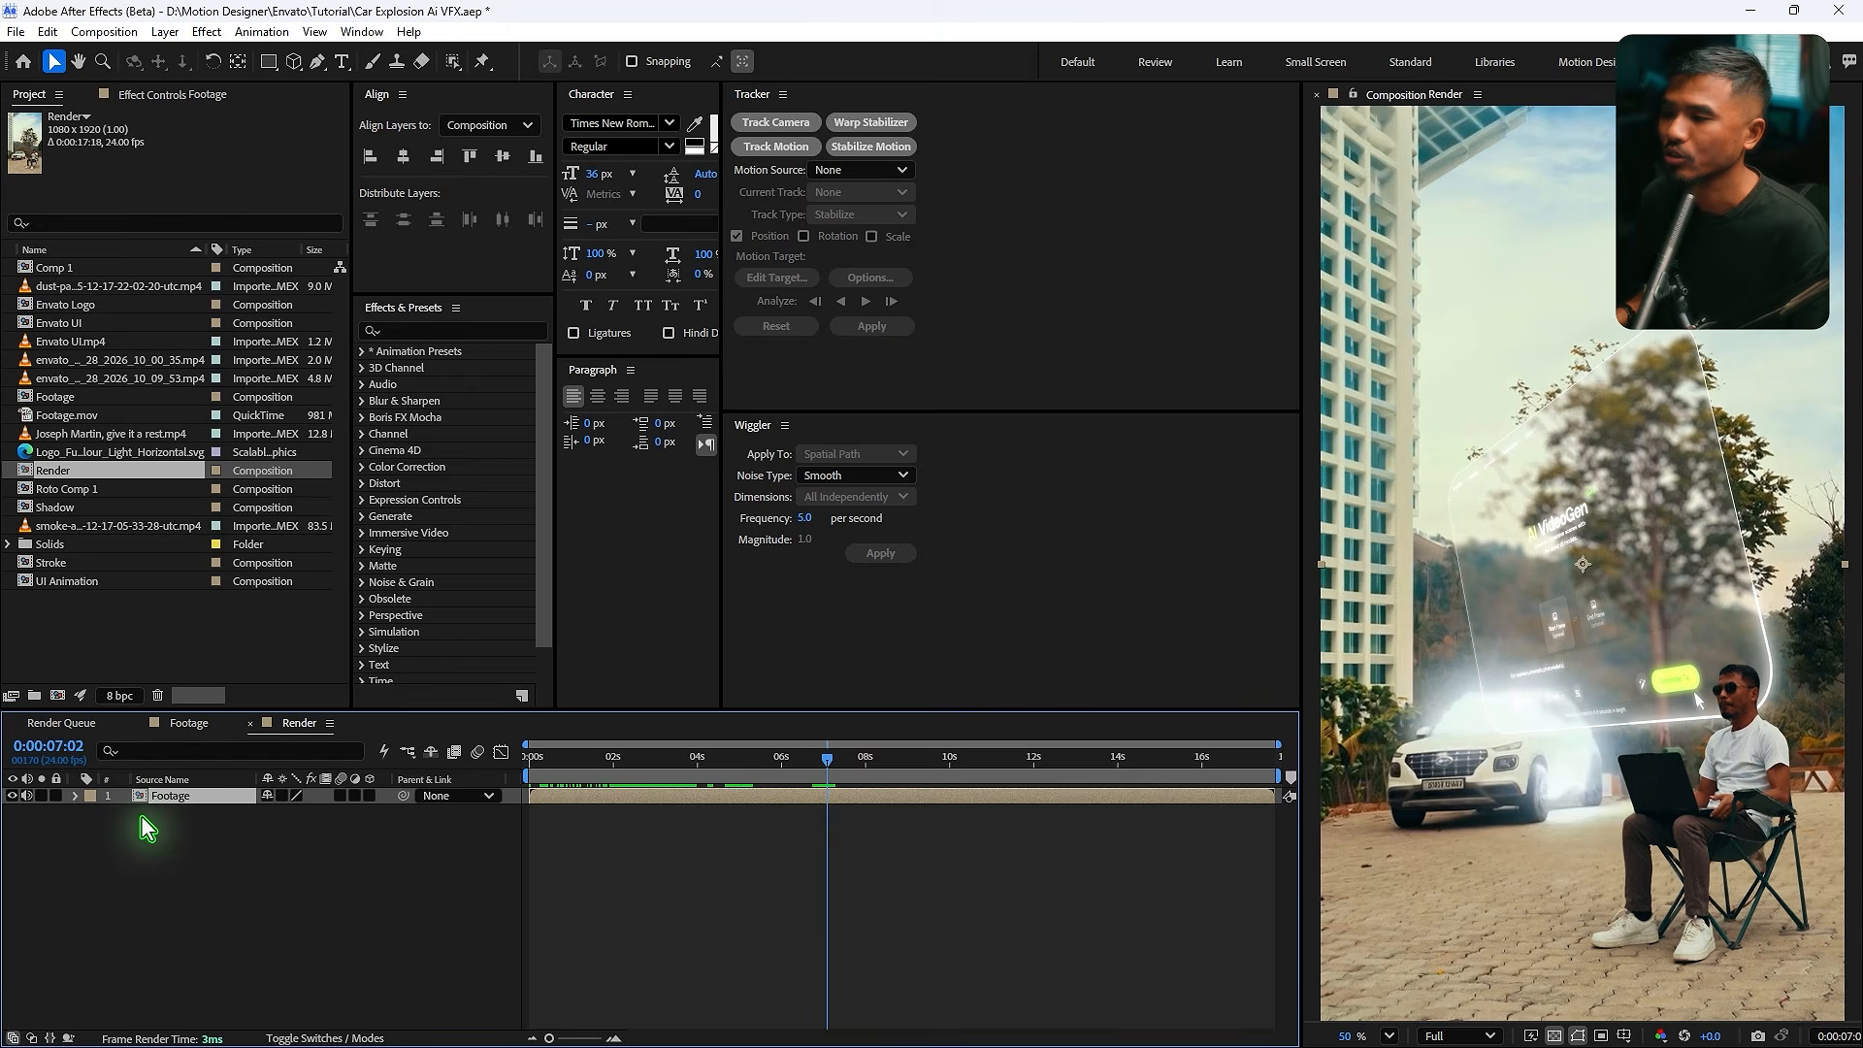
# - Add two Position keyframes on the nested Footage layer around 8 seconds and select them
pyautogui.press('p')
pyautogui.hotkey('alt', 'shift', 'p')
pyautogui.moveTo(830, 759); pyautogui.dragTo(881, 771)
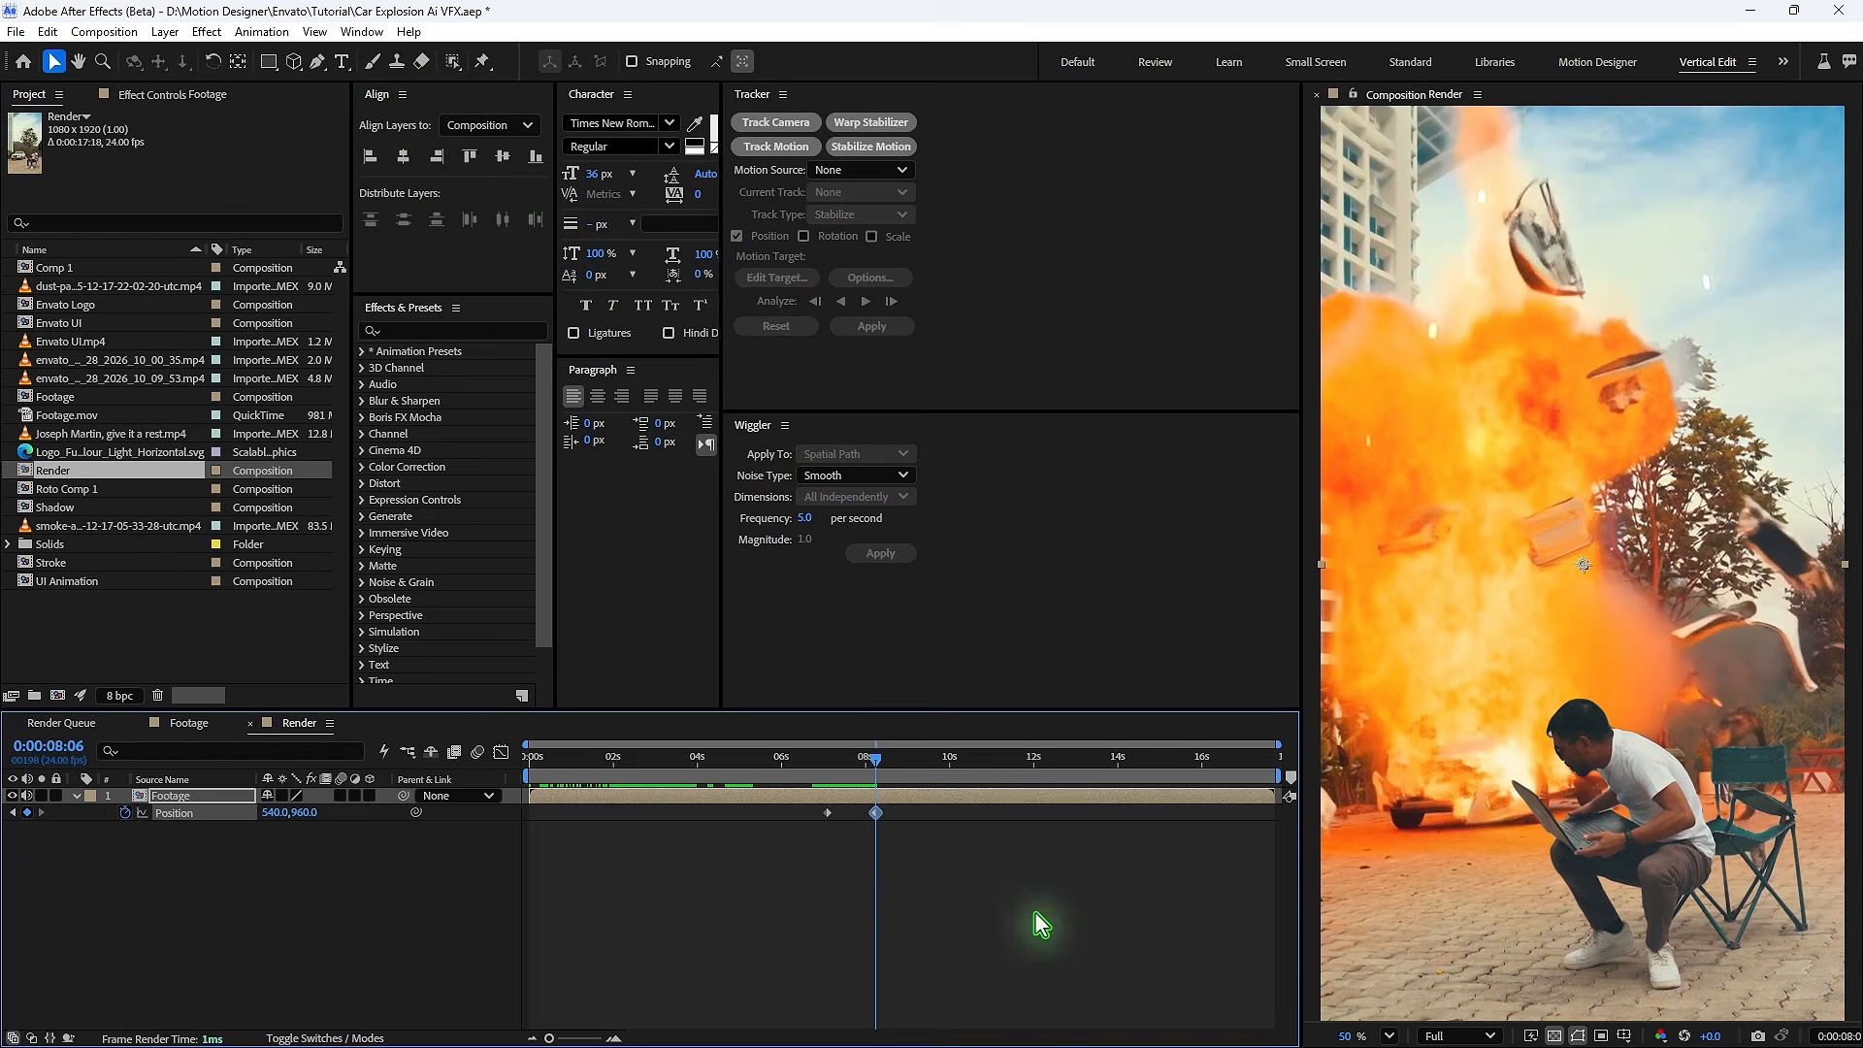
pyautogui.keyDown('shift'); pyautogui.click(827, 812); pyautogui.keyUp('shift')
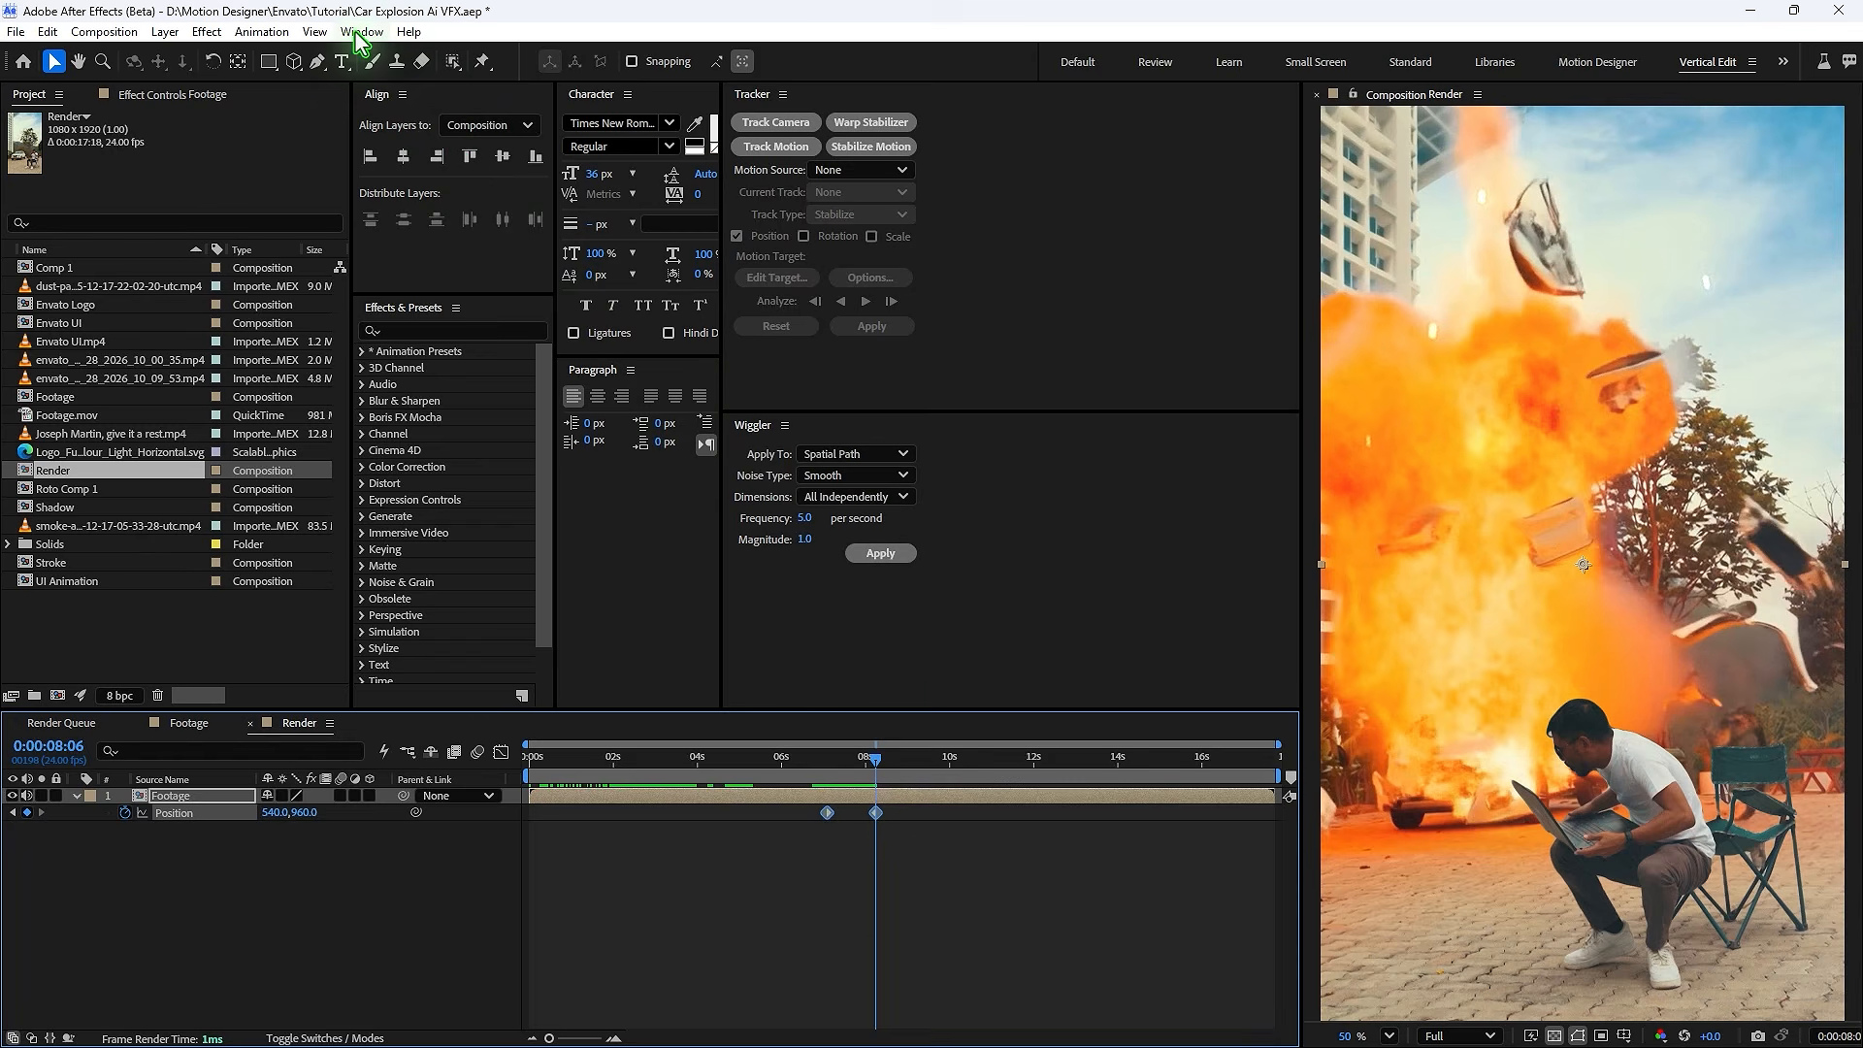
# - Apply Wiggler to the selected Position keyframes with a frequency of 30 per second and a magnitude of 25
pyautogui.click(359, 32)
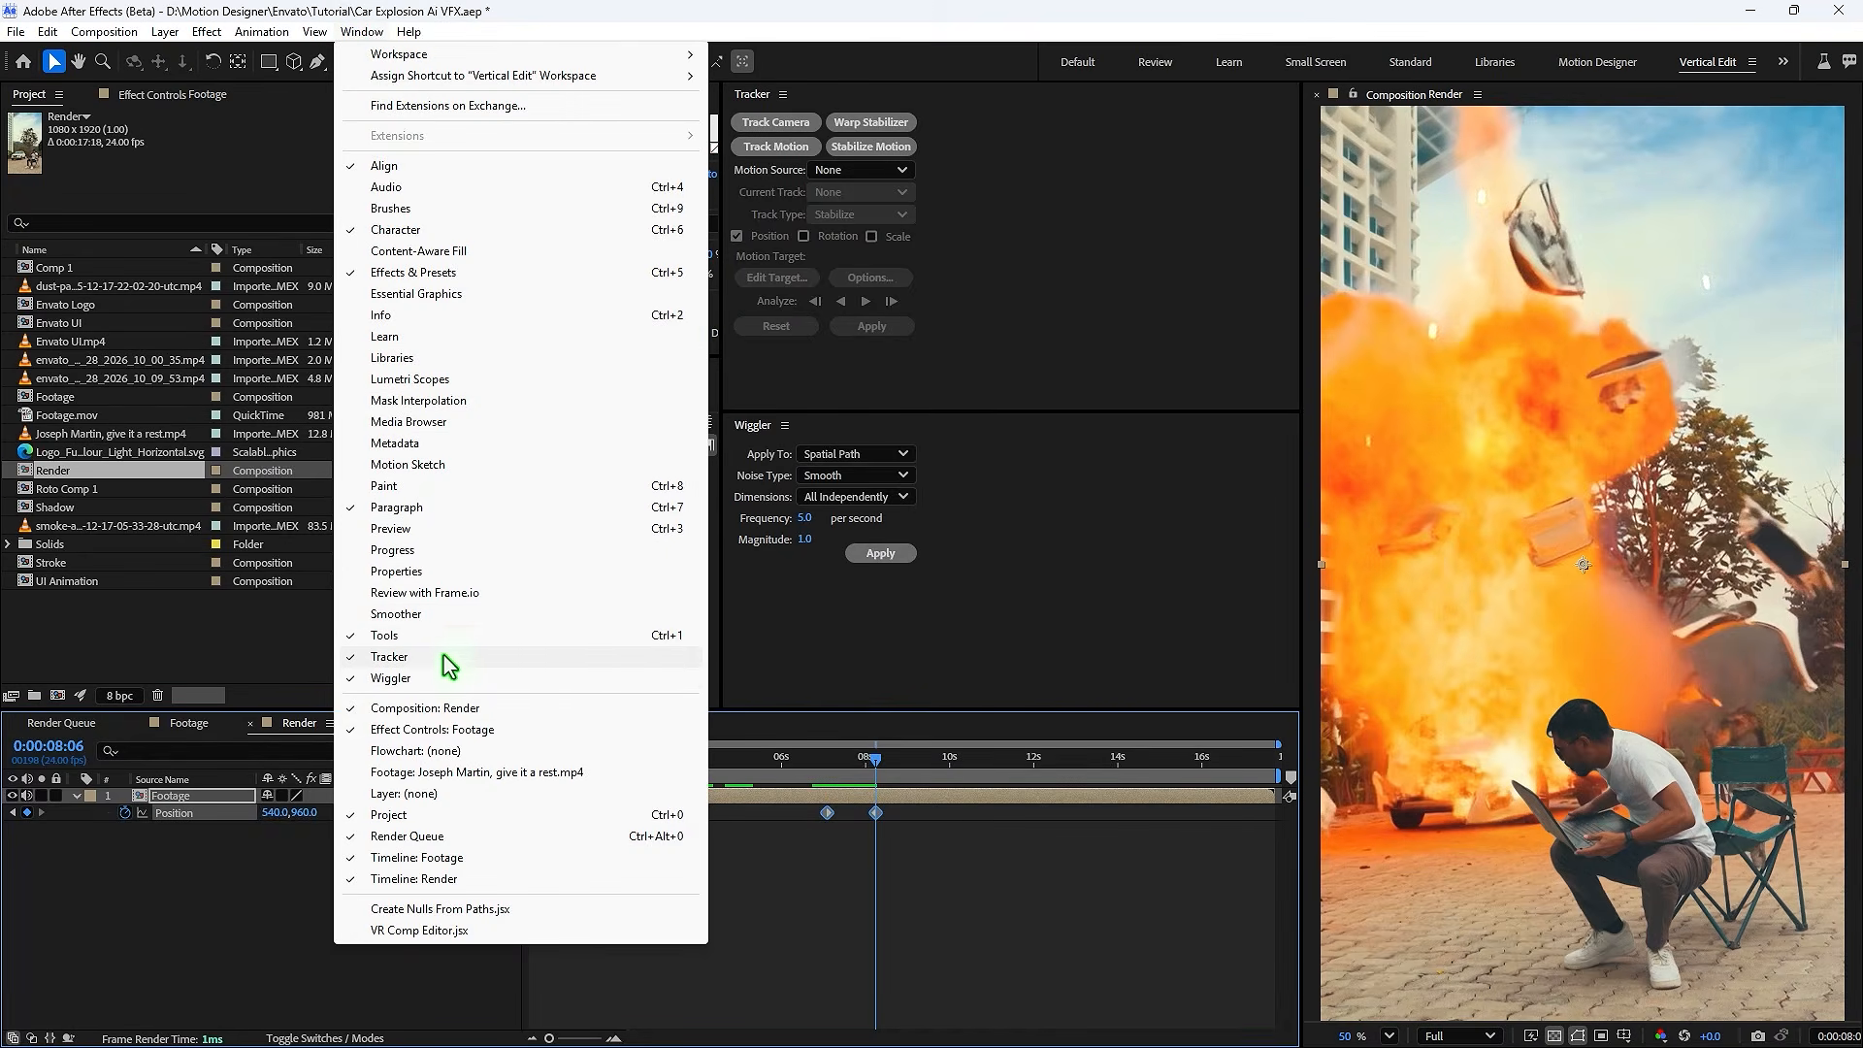
pyautogui.click(805, 525)
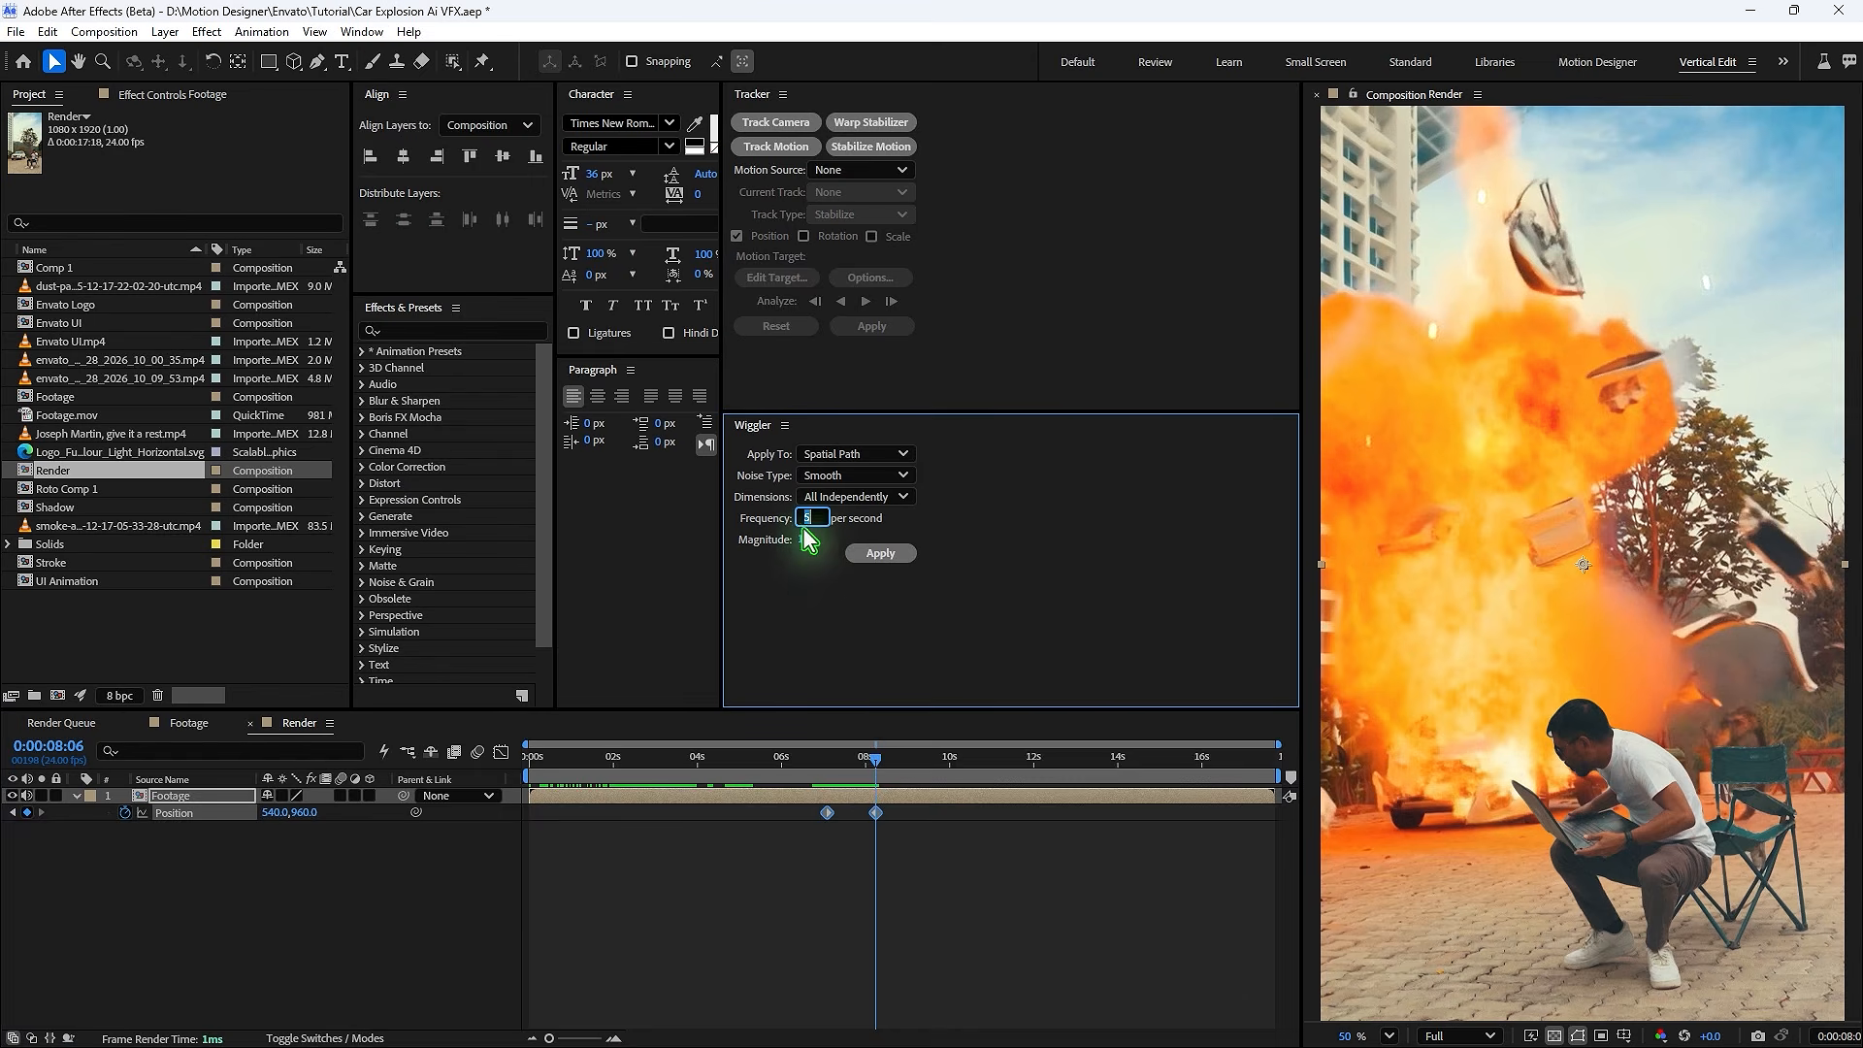
pyautogui.write('25')
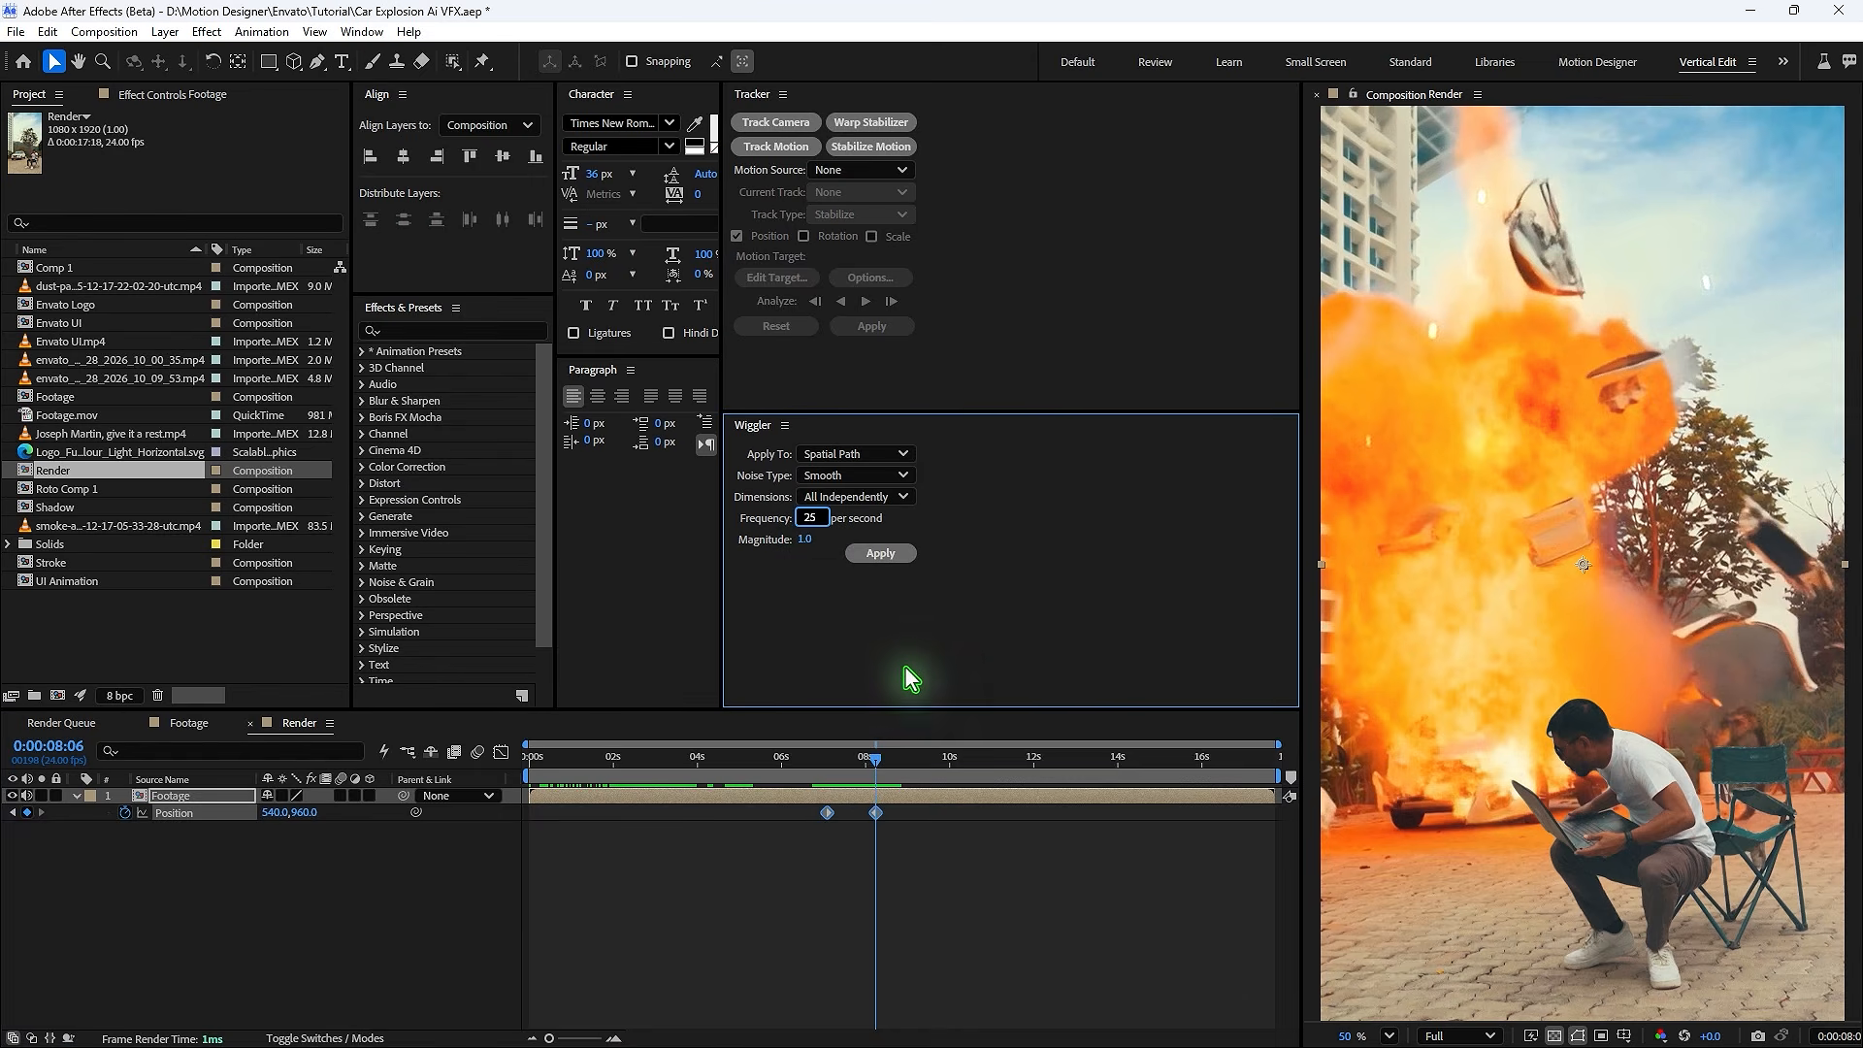
pyautogui.write('30')
pyautogui.click(905, 557)
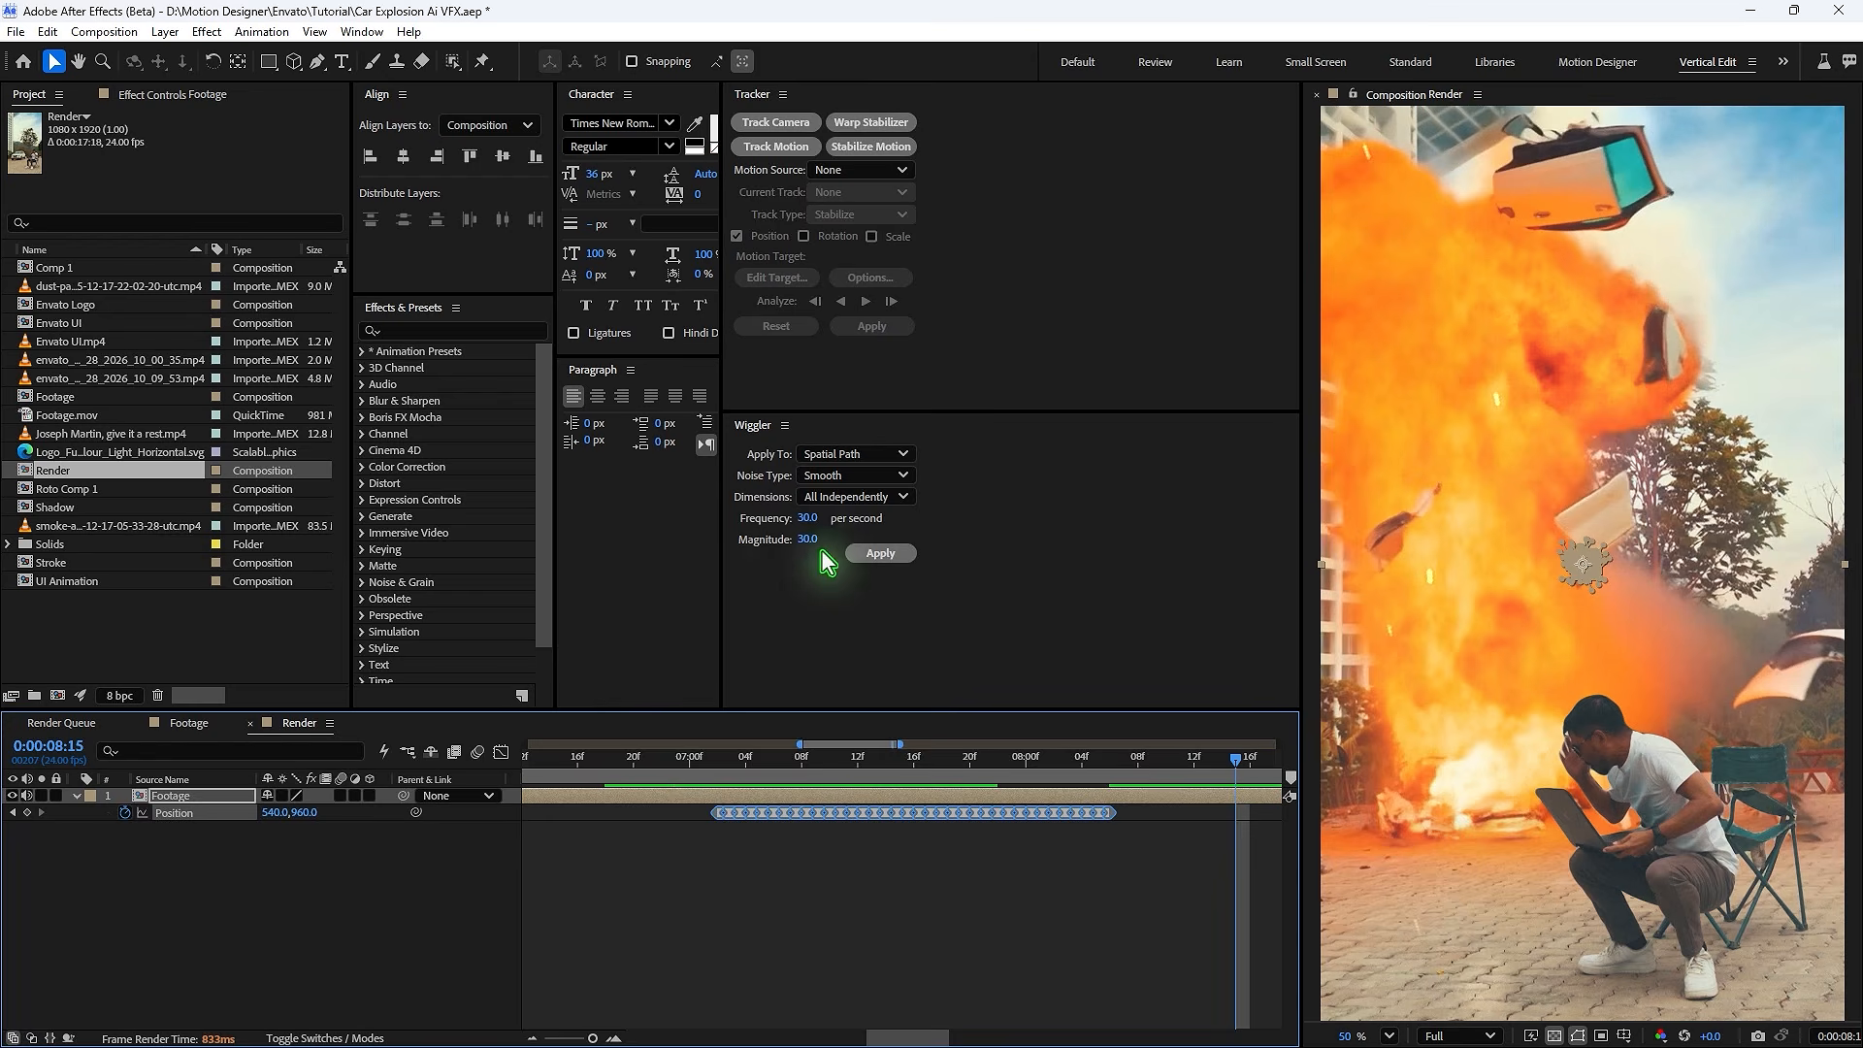
pyautogui.hotkey('ctrl', 'z')
pyautogui.click(811, 541)
pyautogui.write('25')
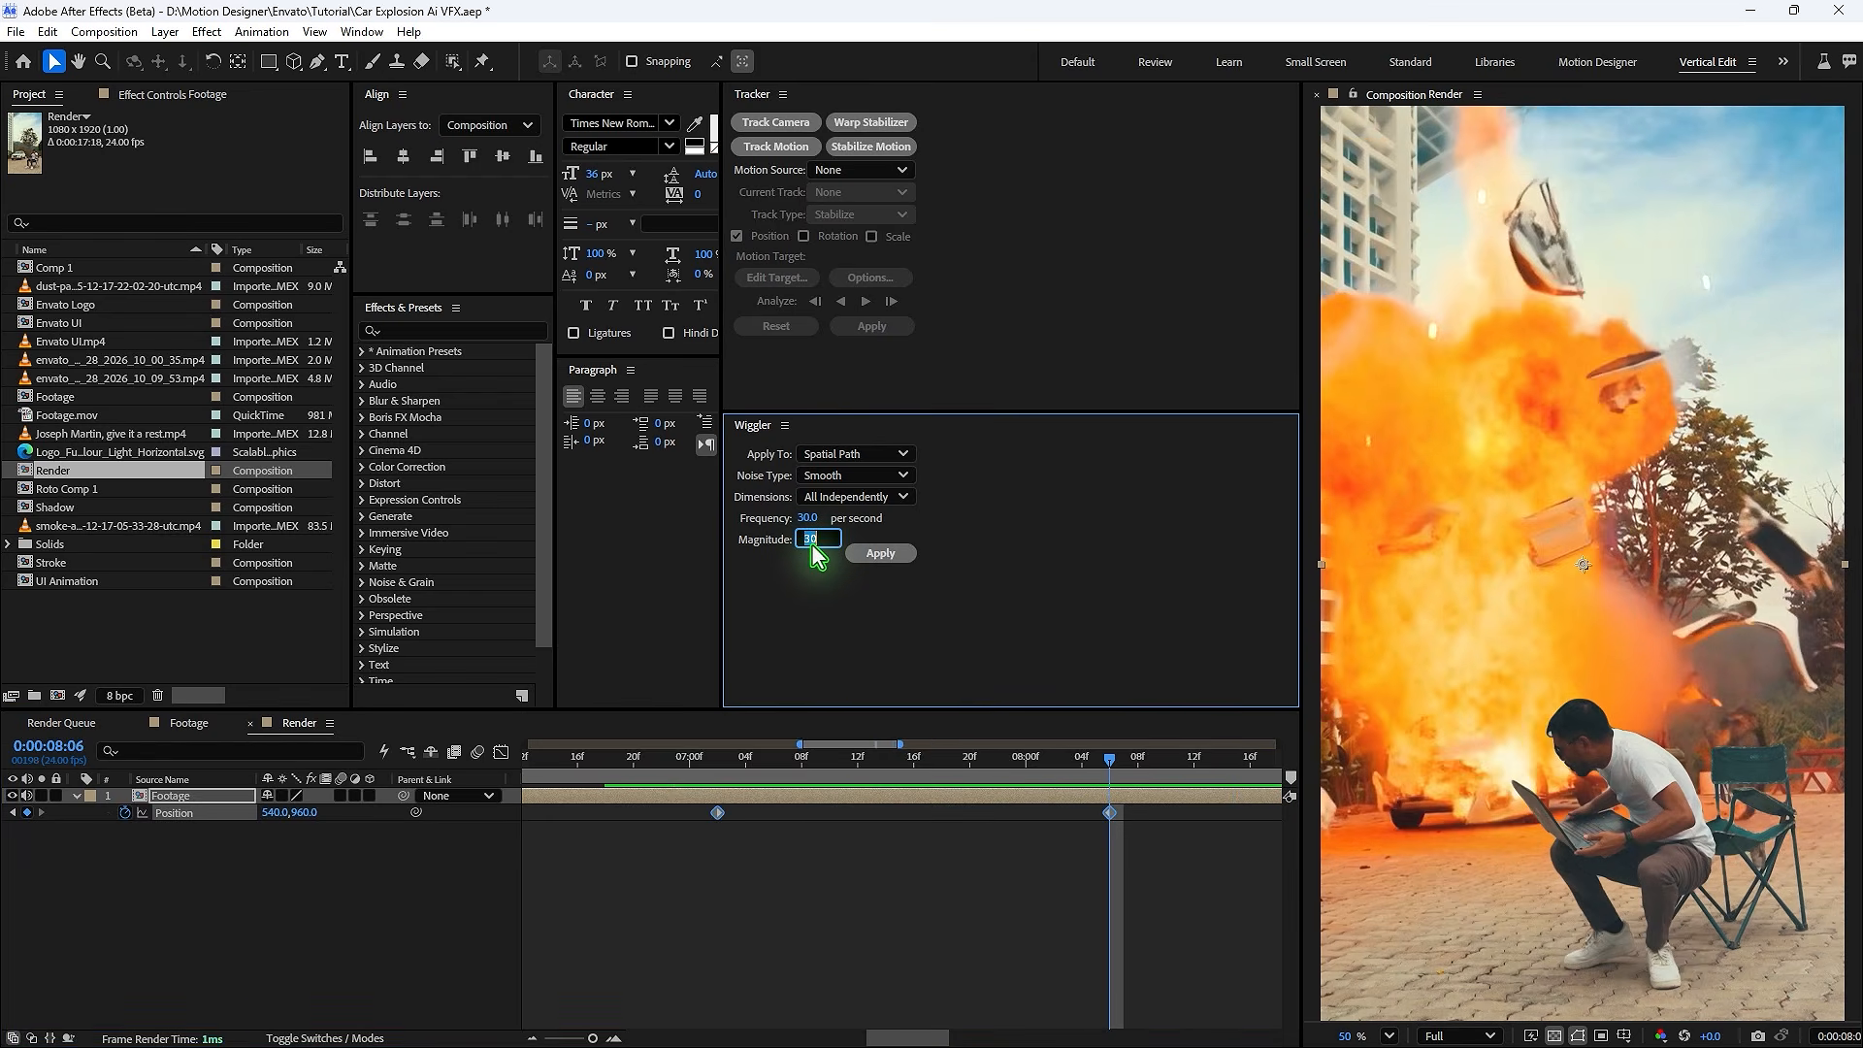
pyautogui.click(880, 553)
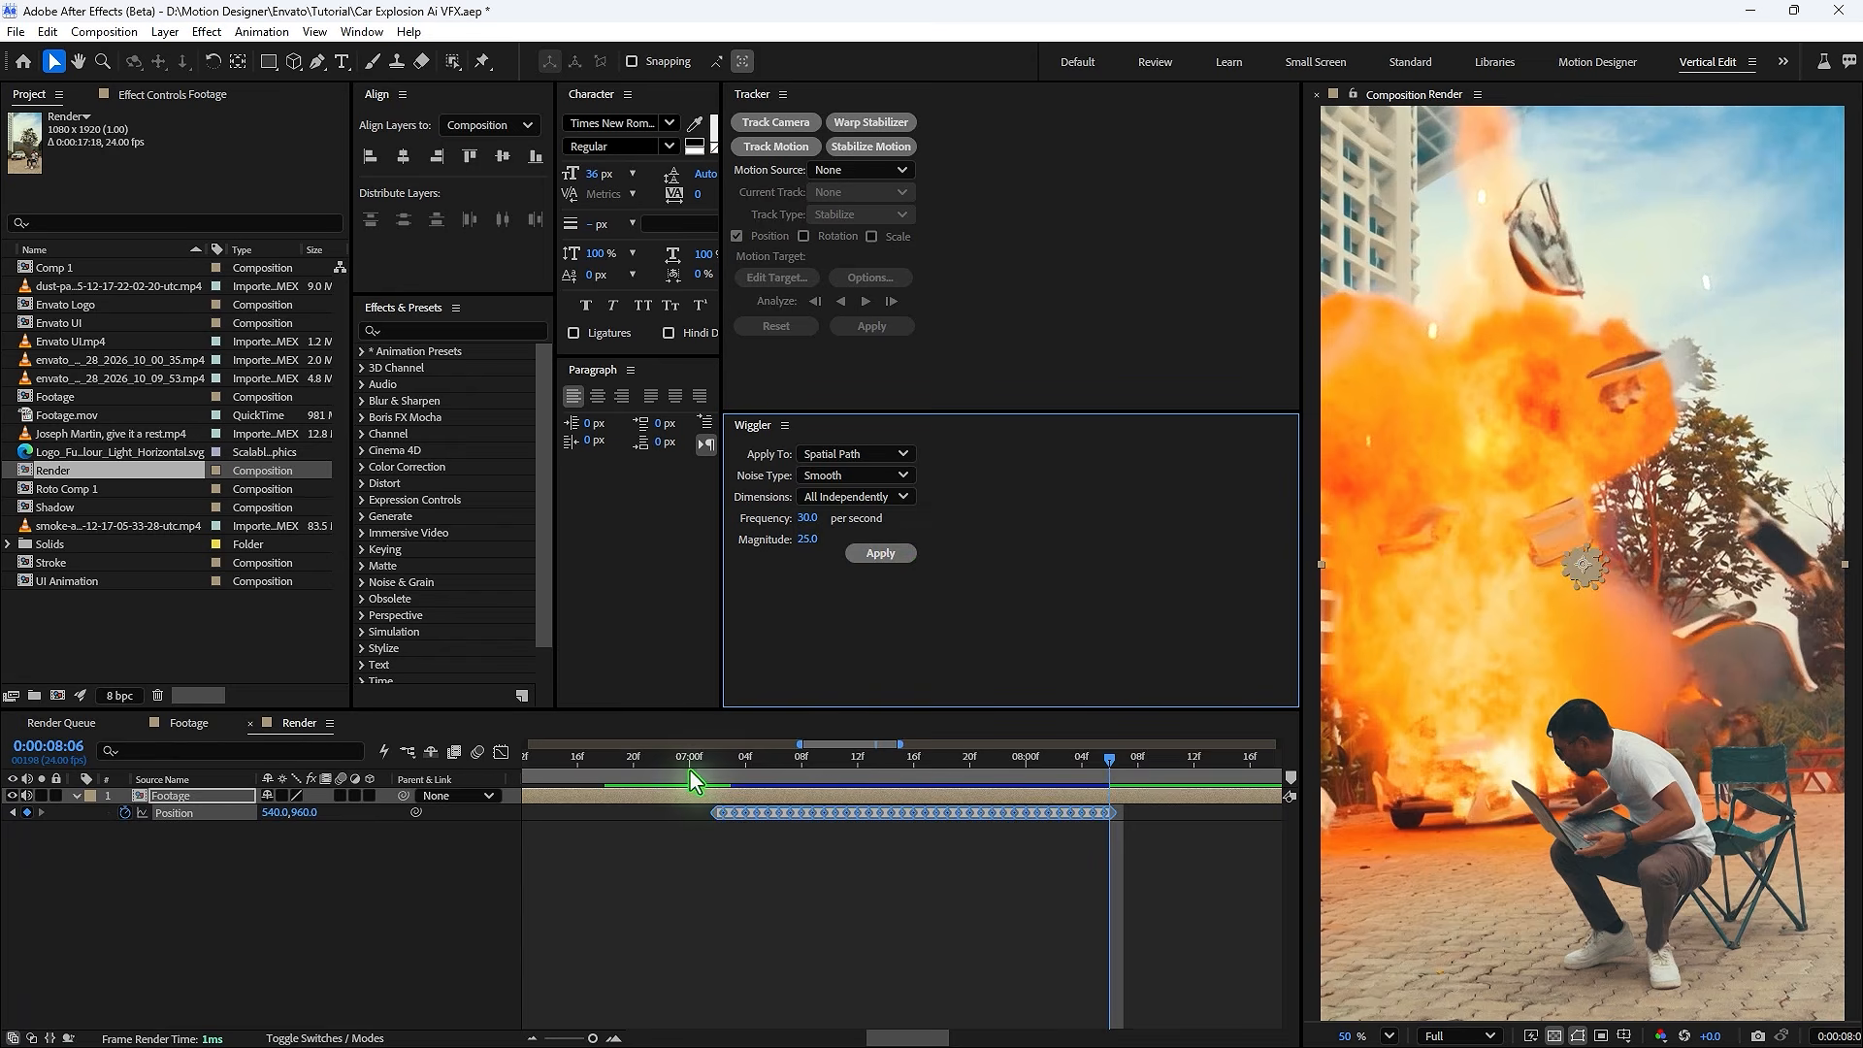
# - Split the Footage layer at about 7:02 and again at 8:06
pyautogui.click(687, 770)
pyautogui.press('space')
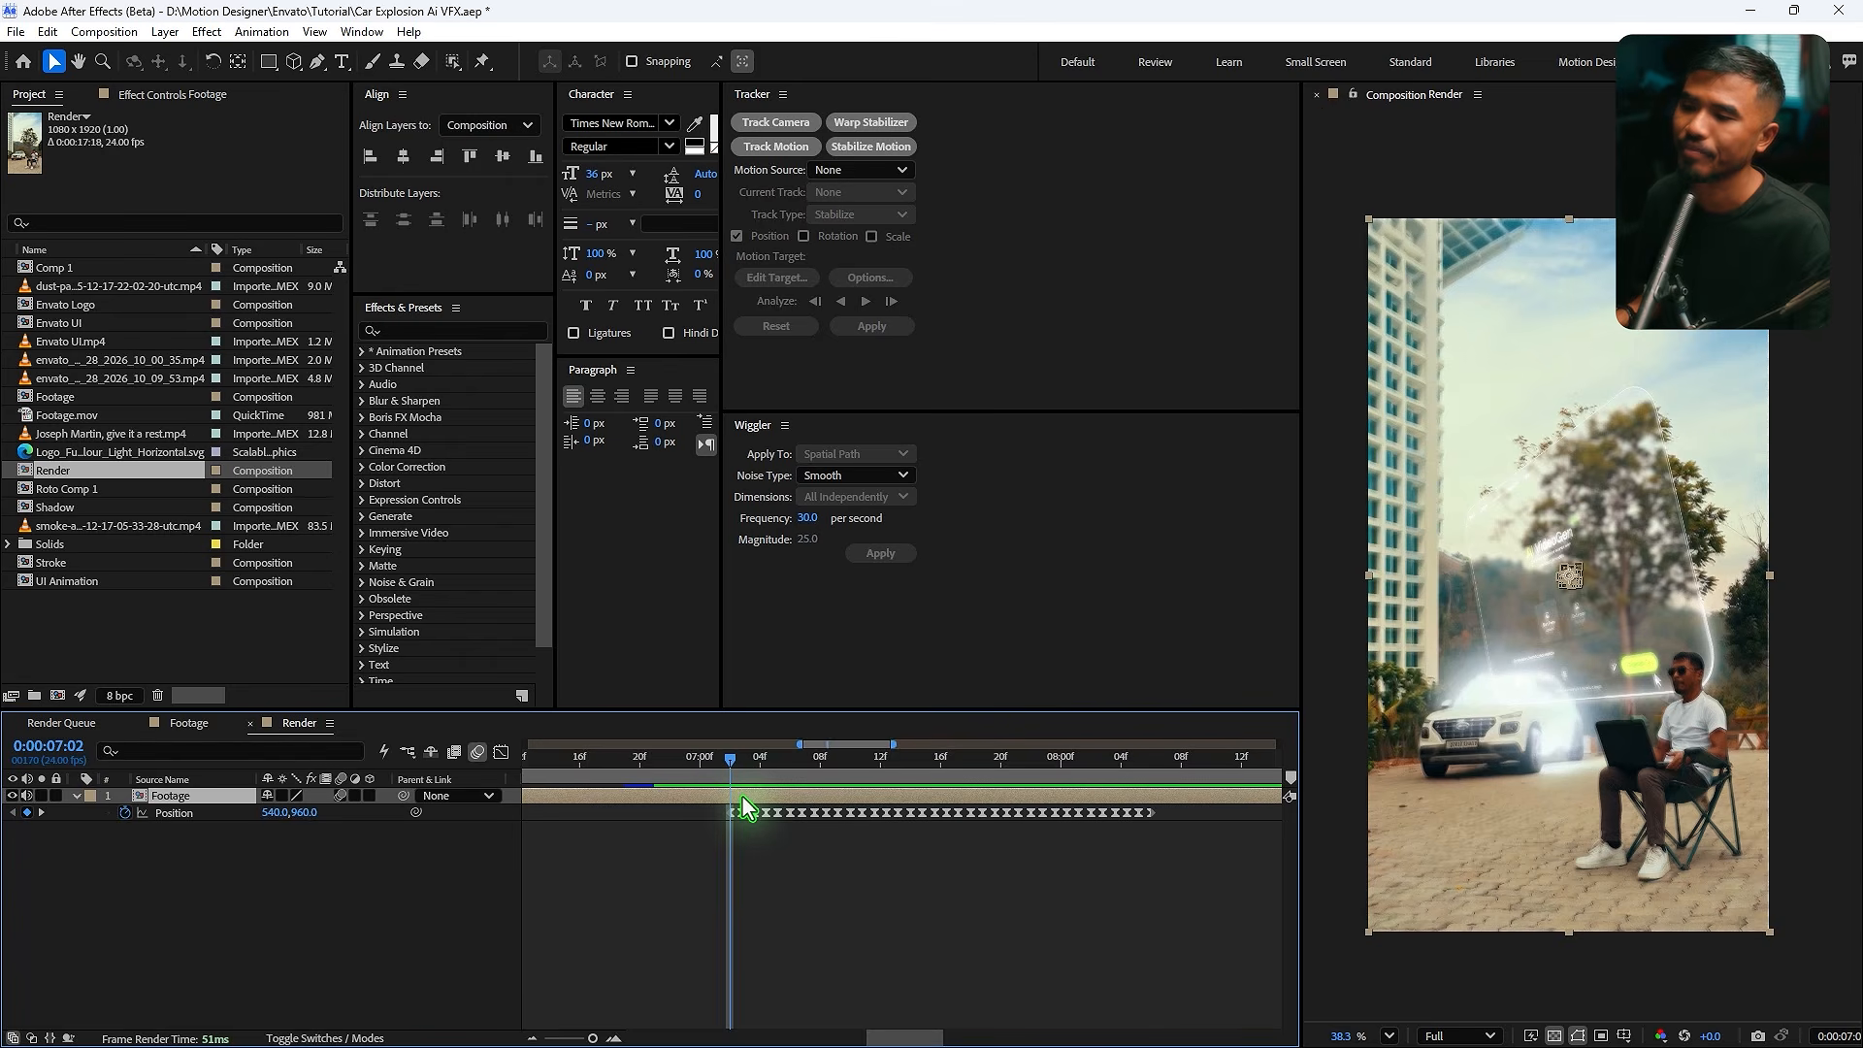
pyautogui.hotkey('ctrl', 'shift', 'd')
pyautogui.click(1150, 758)
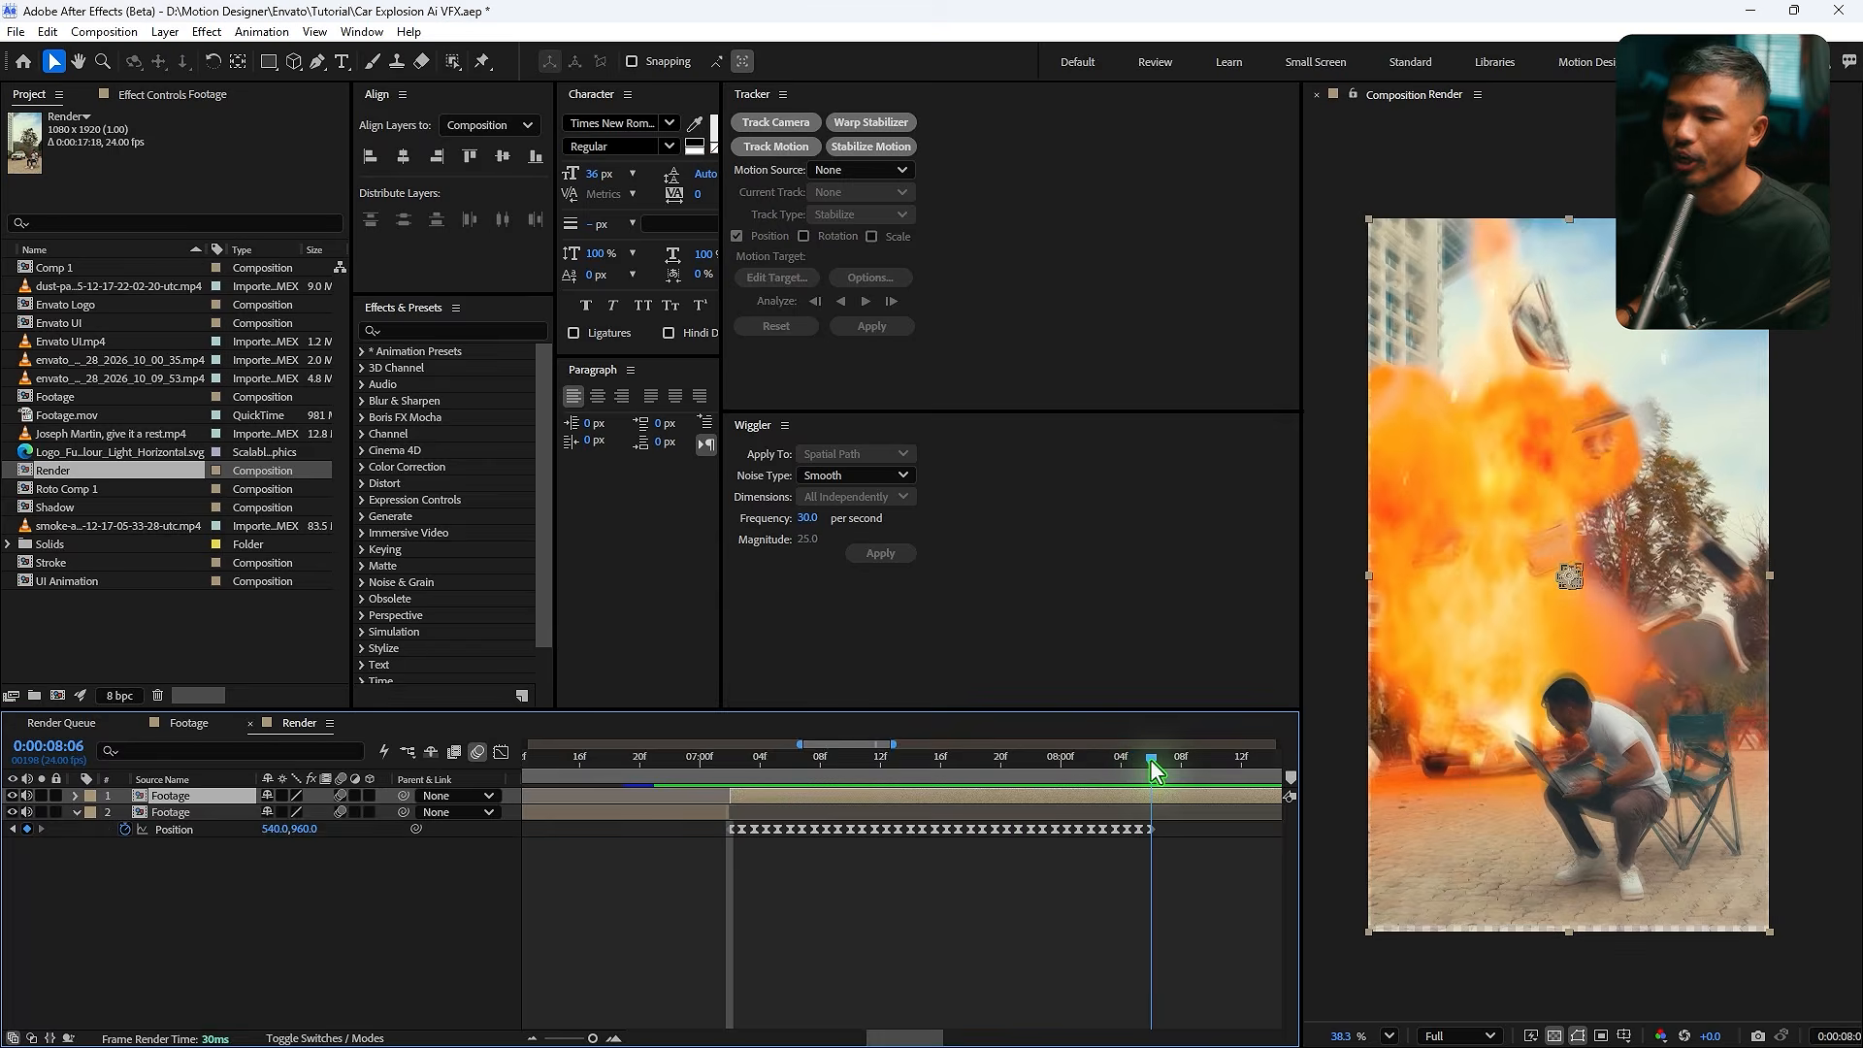
pyautogui.hotkey('ctrl', 'shift', 'd')
# - Apply the Motion Tile effect to the middle Footage segment
pyautogui.moveTo(1039, 777); pyautogui.dragTo(834, 777)
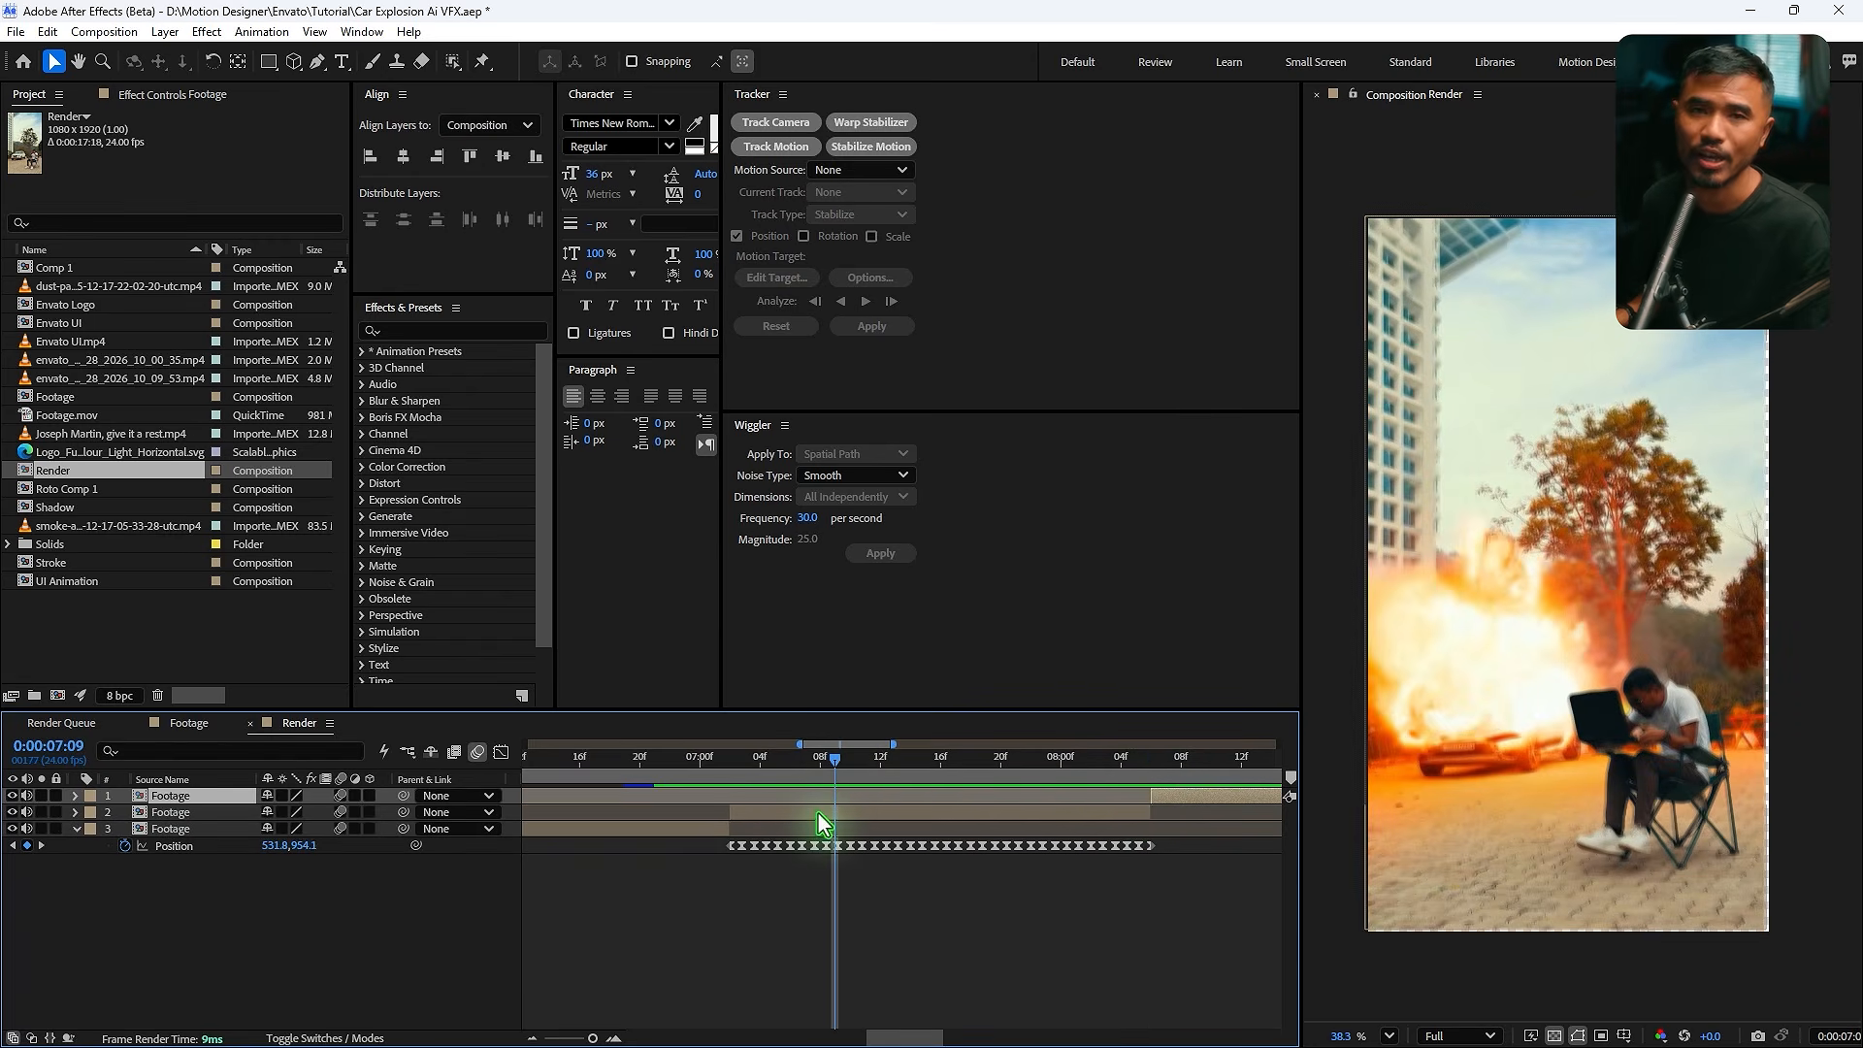
pyautogui.click(817, 811)
pyautogui.click(432, 331)
pyautogui.write('motion')
pyautogui.moveTo(432, 454); pyautogui.dragTo(814, 811)
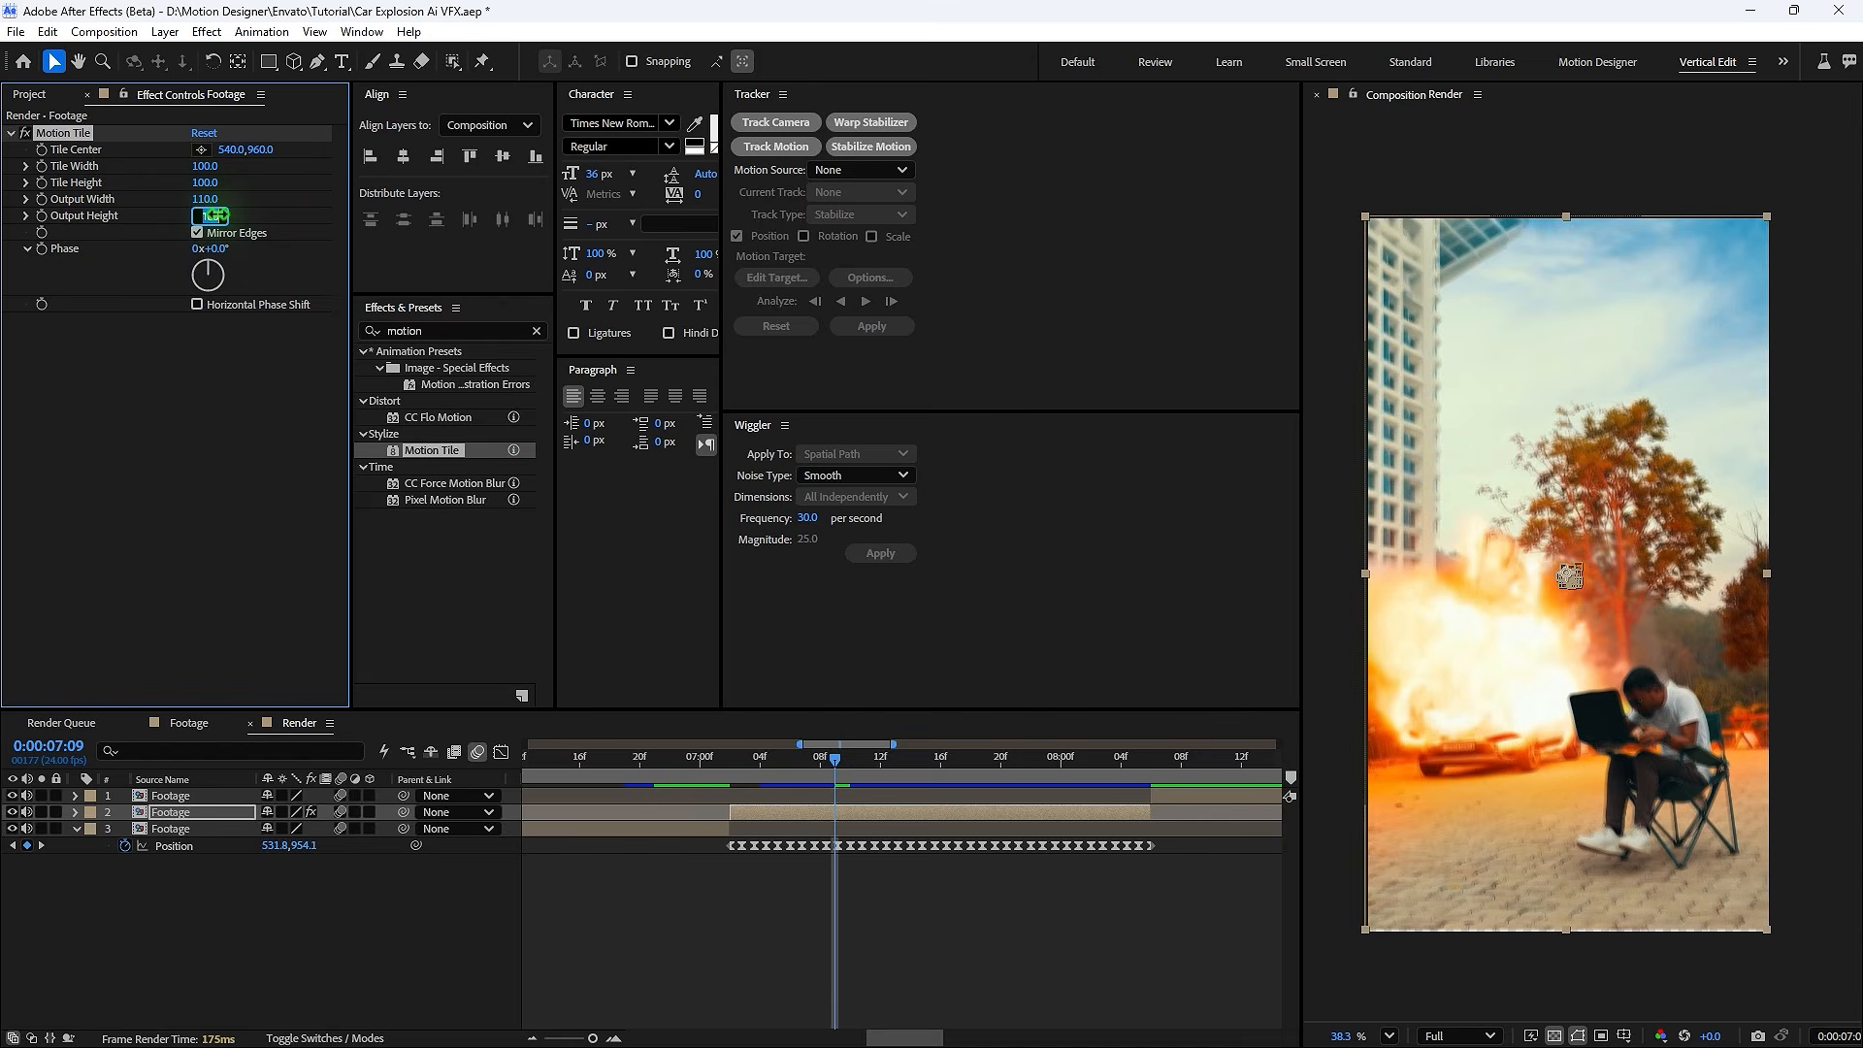
# - Add a new adjustment layer and trim its out point to about 8:17
pyautogui.moveTo(906, 758); pyautogui.dragTo(1019, 760)
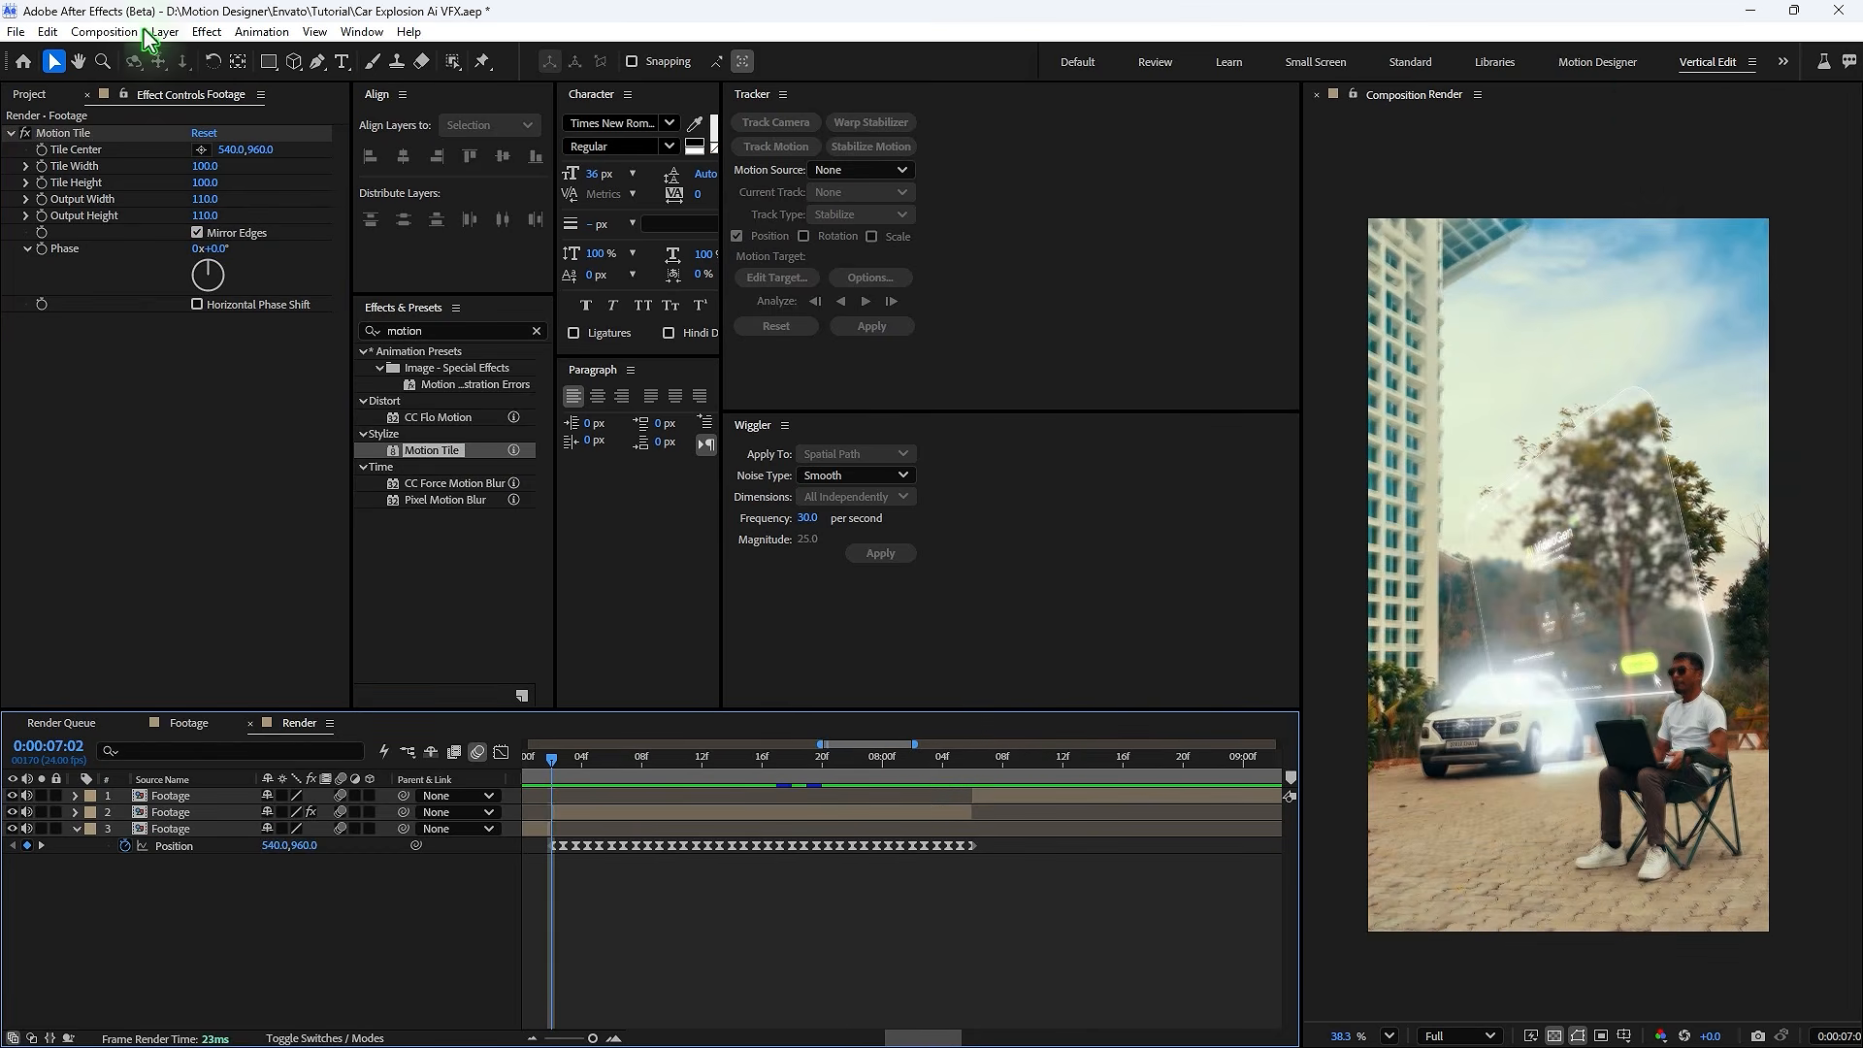
pyautogui.click(165, 31)
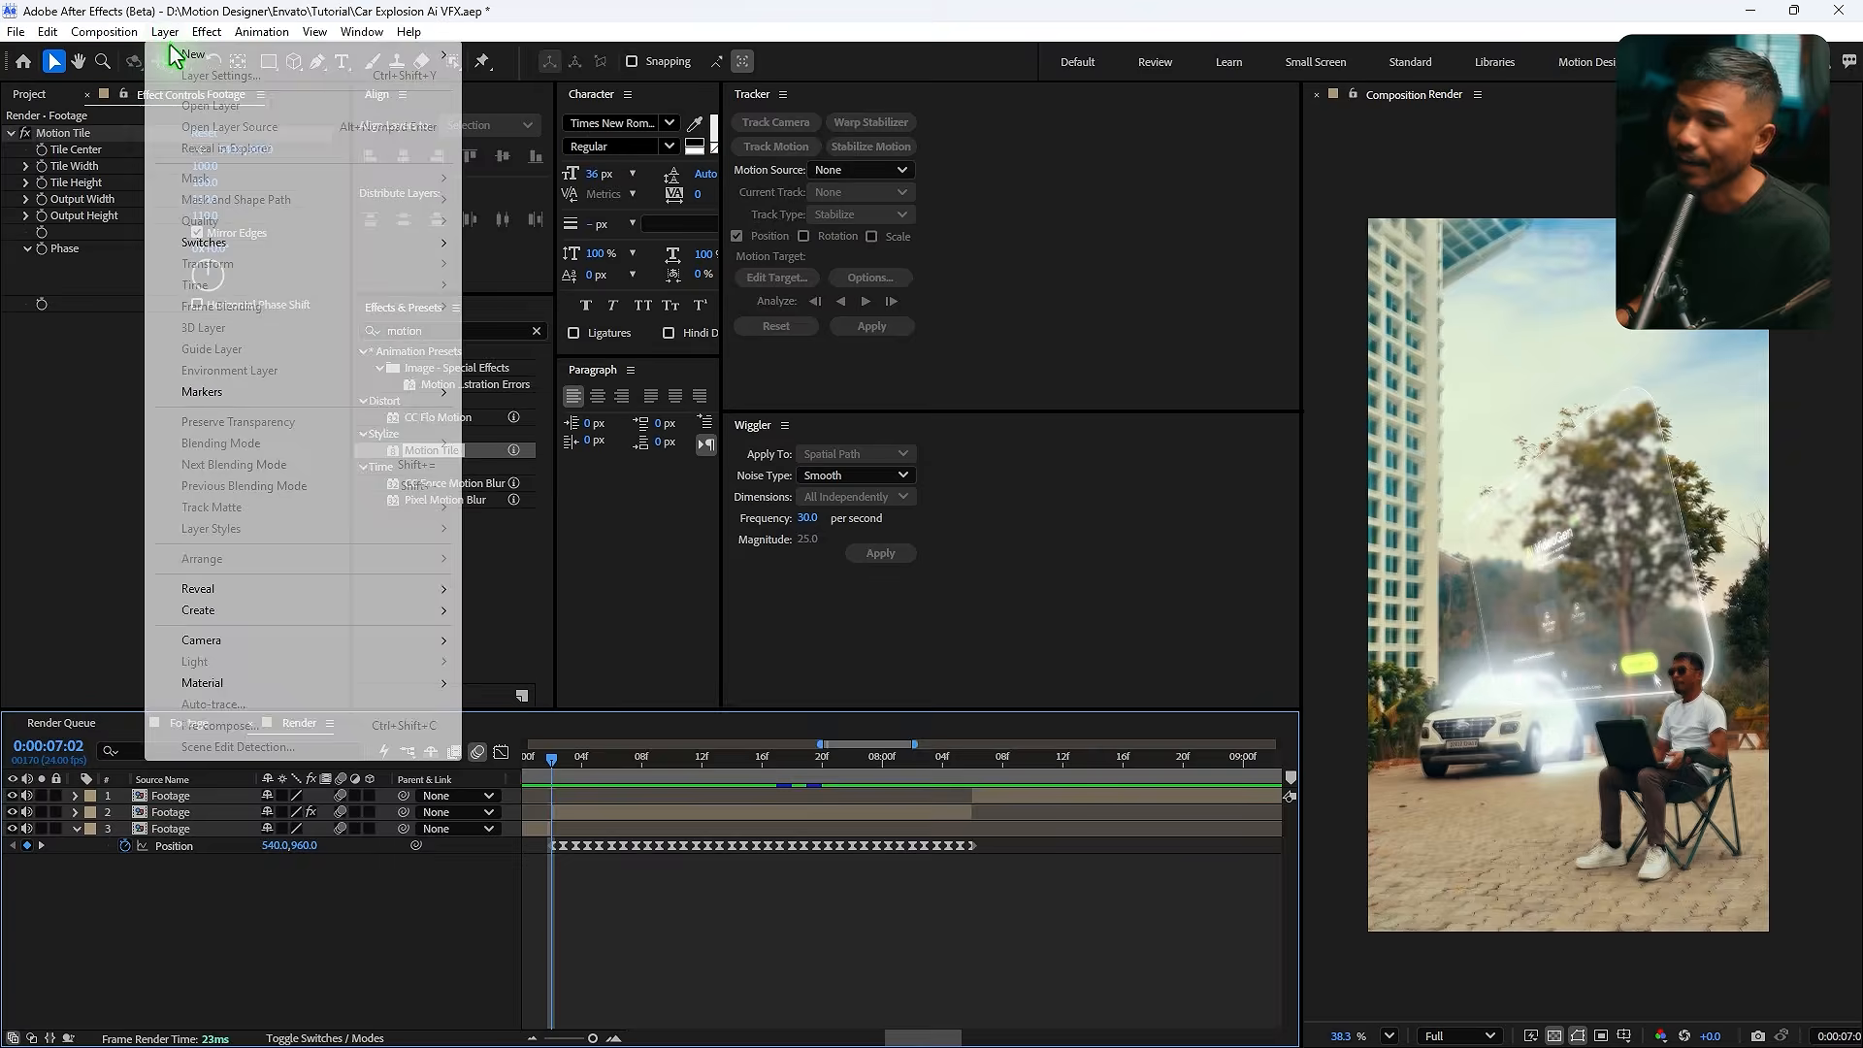
pyautogui.moveTo(291, 54)
pyautogui.click(537, 182)
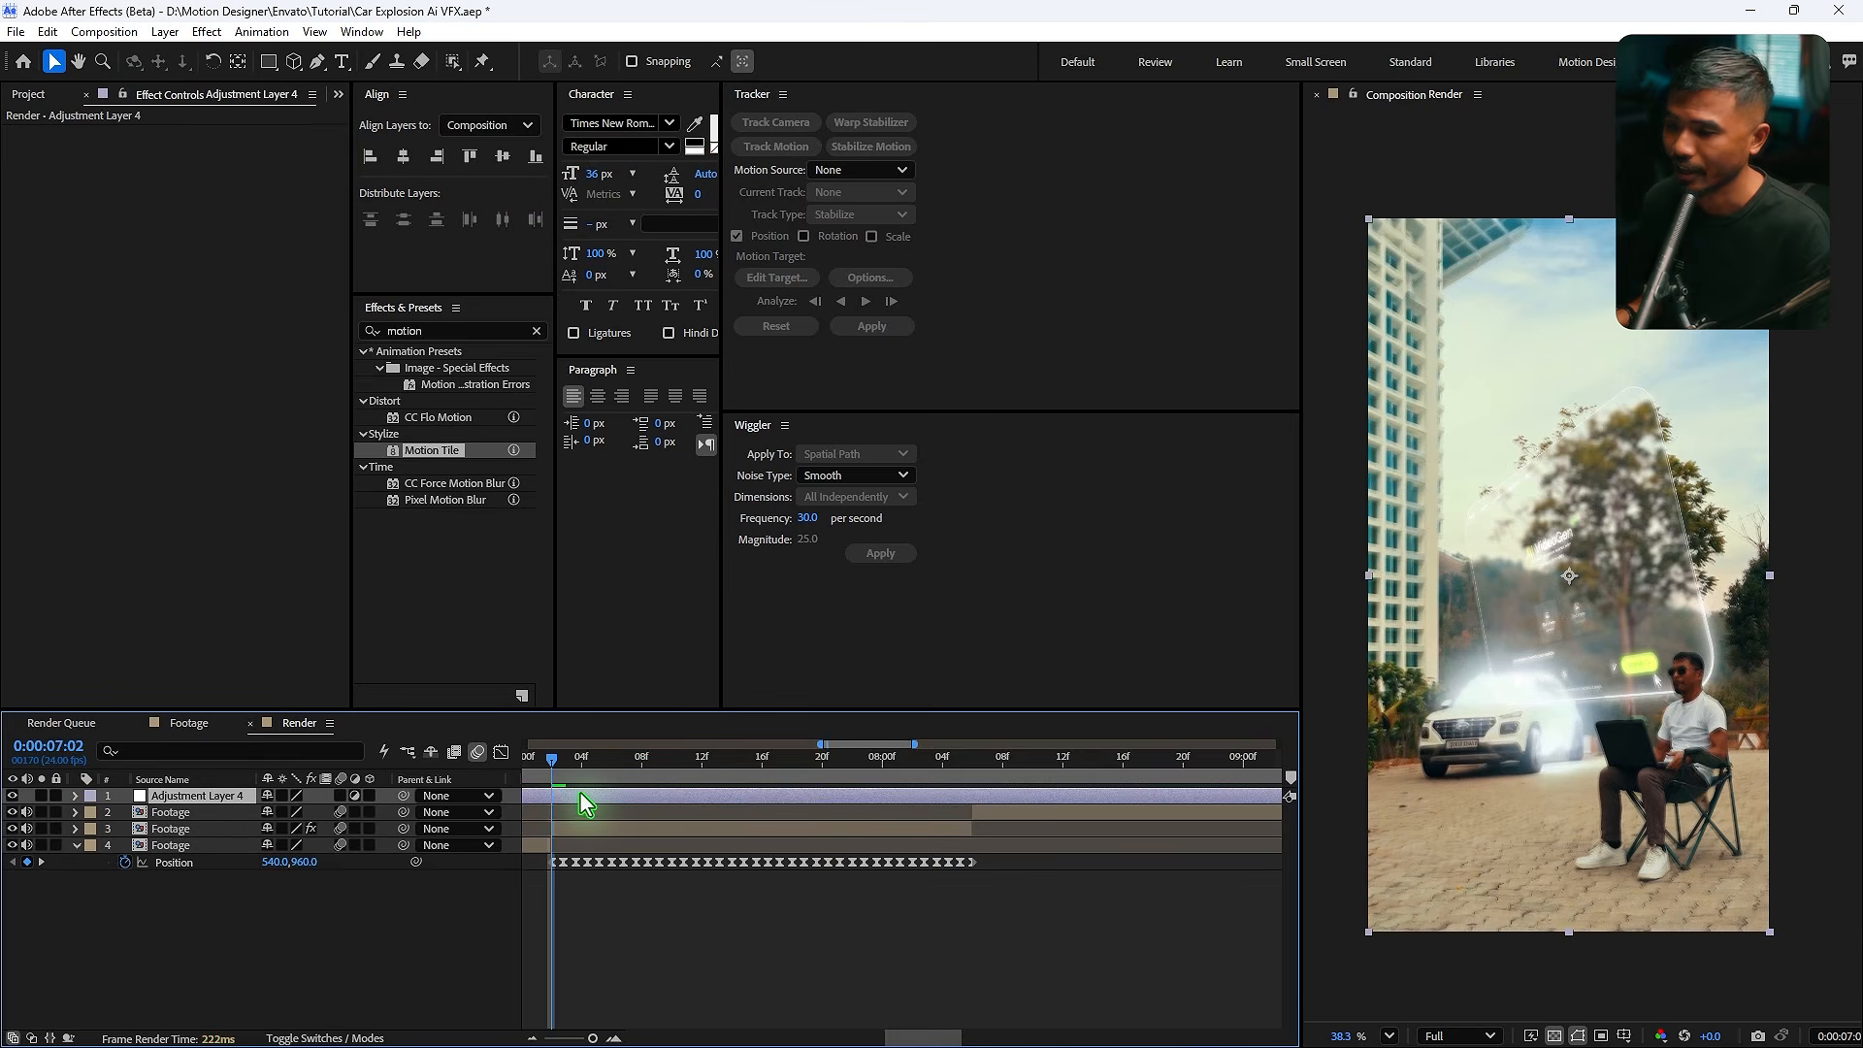
pyautogui.moveTo(913, 755); pyautogui.dragTo(1145, 792)
pyautogui.hotkey('alt', ']')
# - Apply Glow to the adjustment layer with a threshold of about 93.7% and a radius of about 101
pyautogui.click(398, 331)
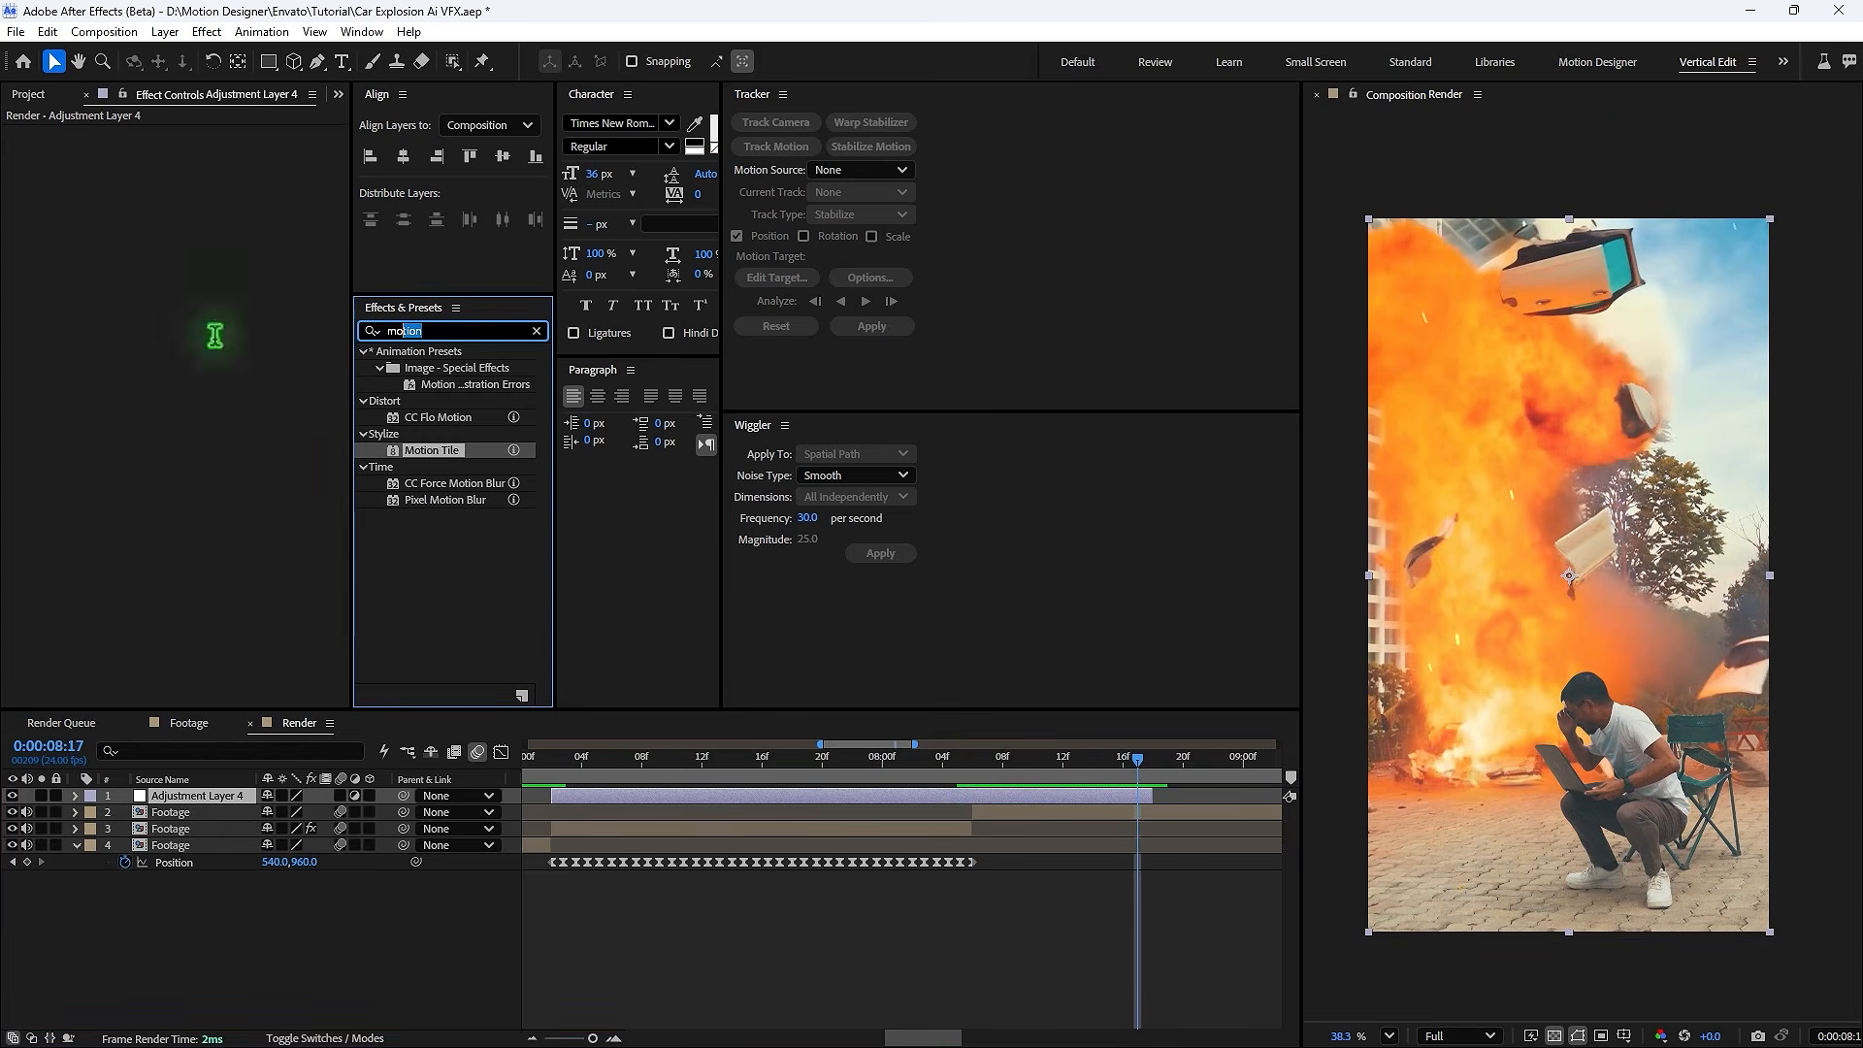
pyautogui.write('glow')
pyautogui.moveTo(439, 471); pyautogui.dragTo(596, 773)
pyautogui.moveTo(207, 166); pyautogui.dragTo(520, 191)
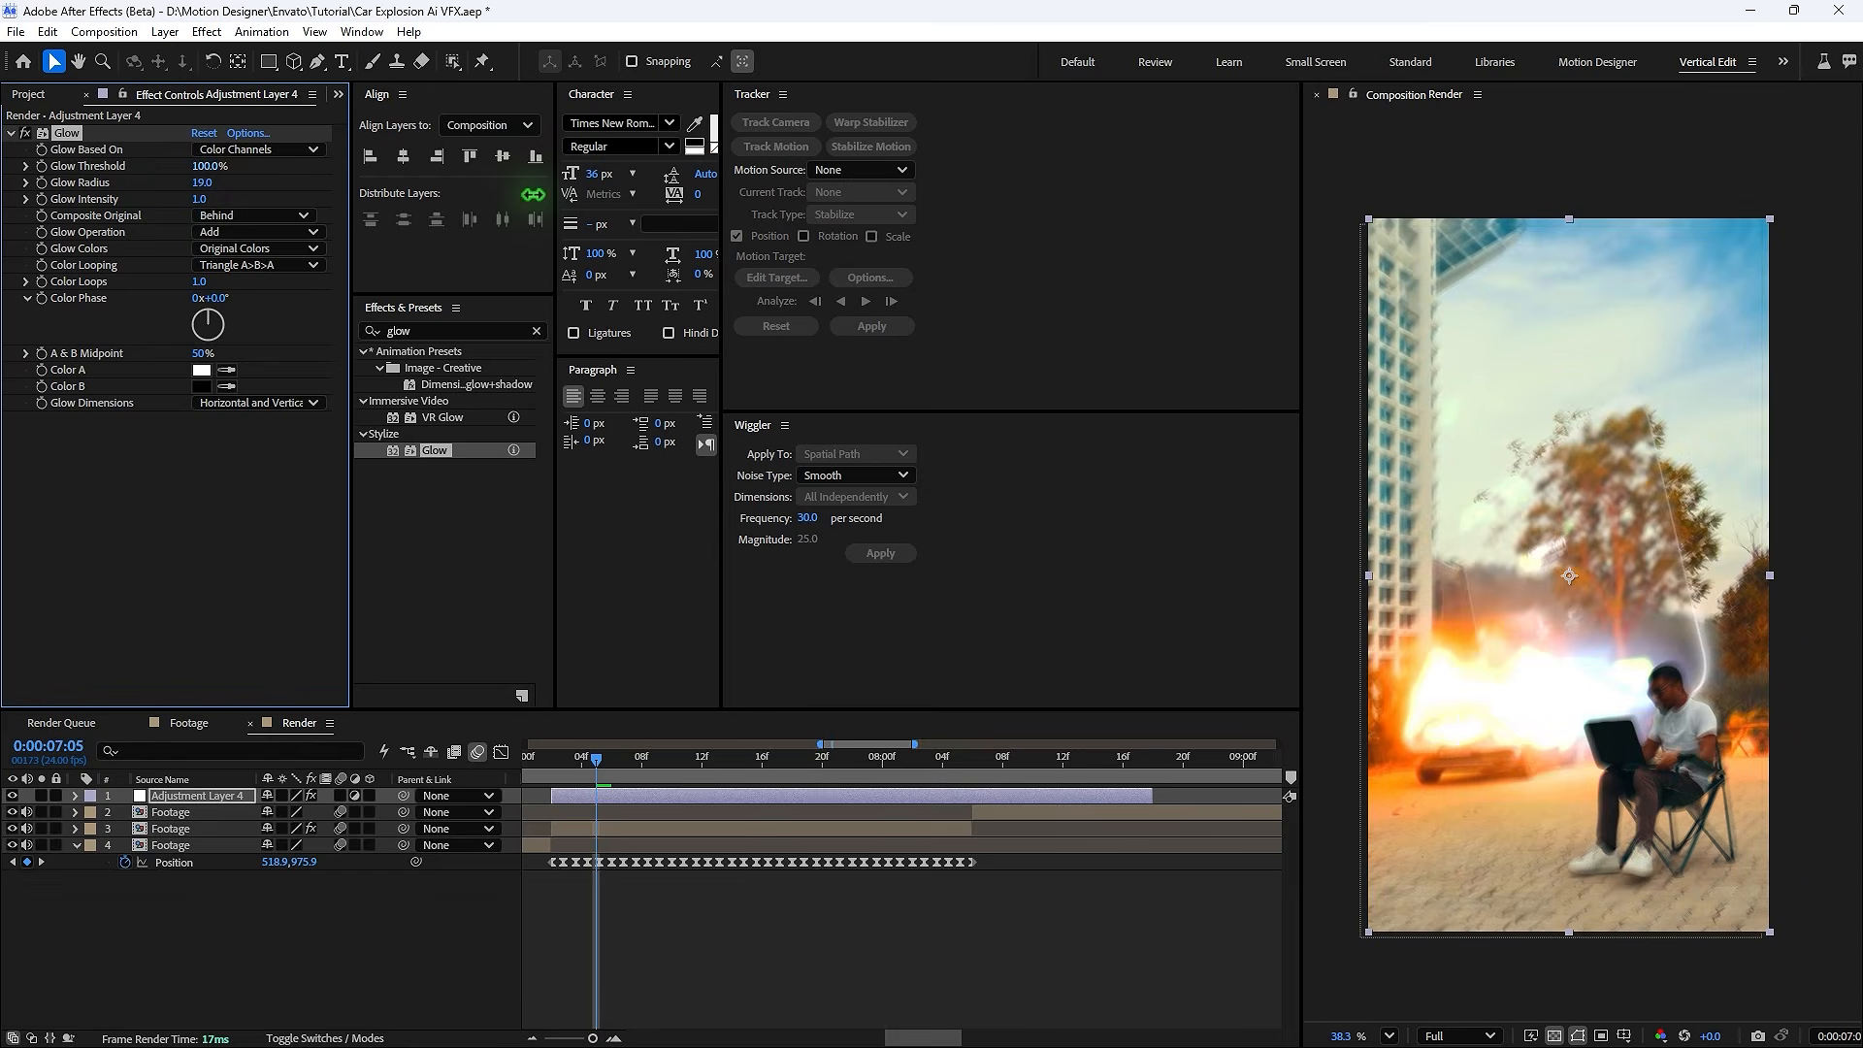
pyautogui.moveTo(202, 183); pyautogui.dragTo(265, 184)
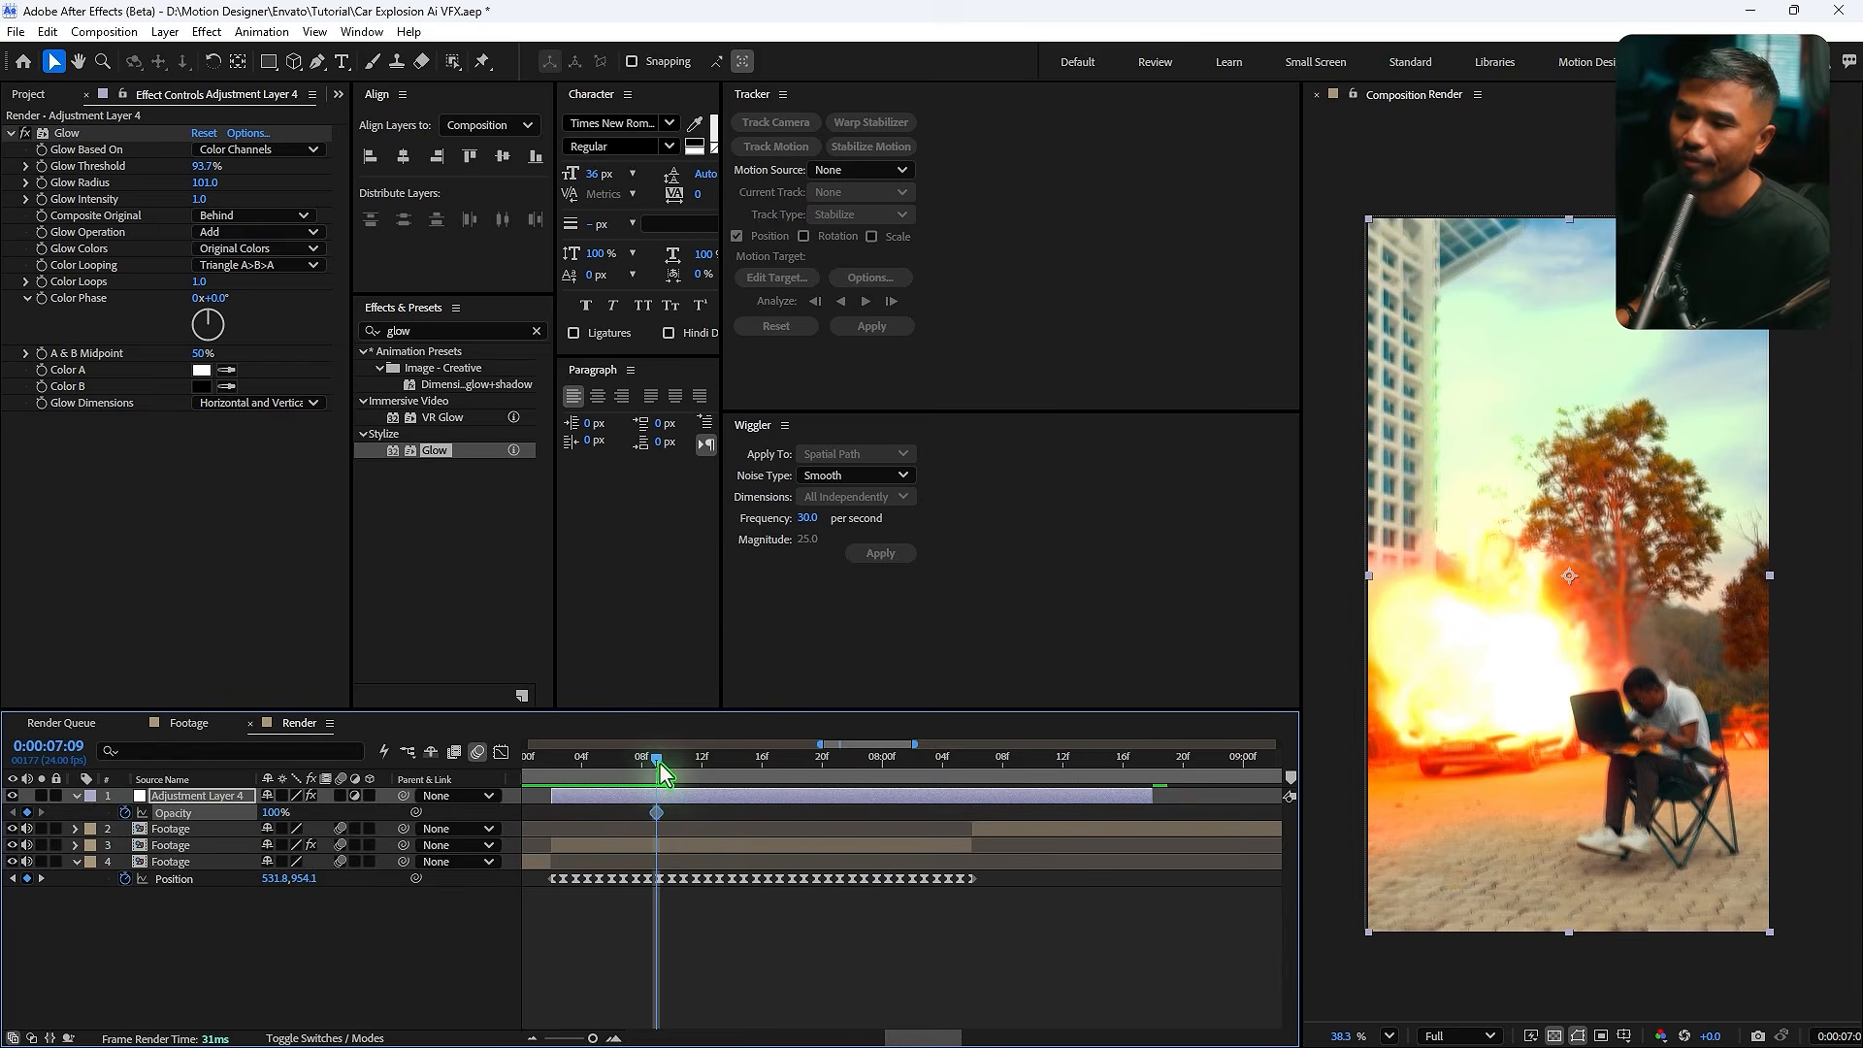
# - Set the adjustment layer's Opacity to 0% at about 8:04, creating a fade-out keyframe
pyautogui.moveTo(653, 764); pyautogui.dragTo(956, 811)
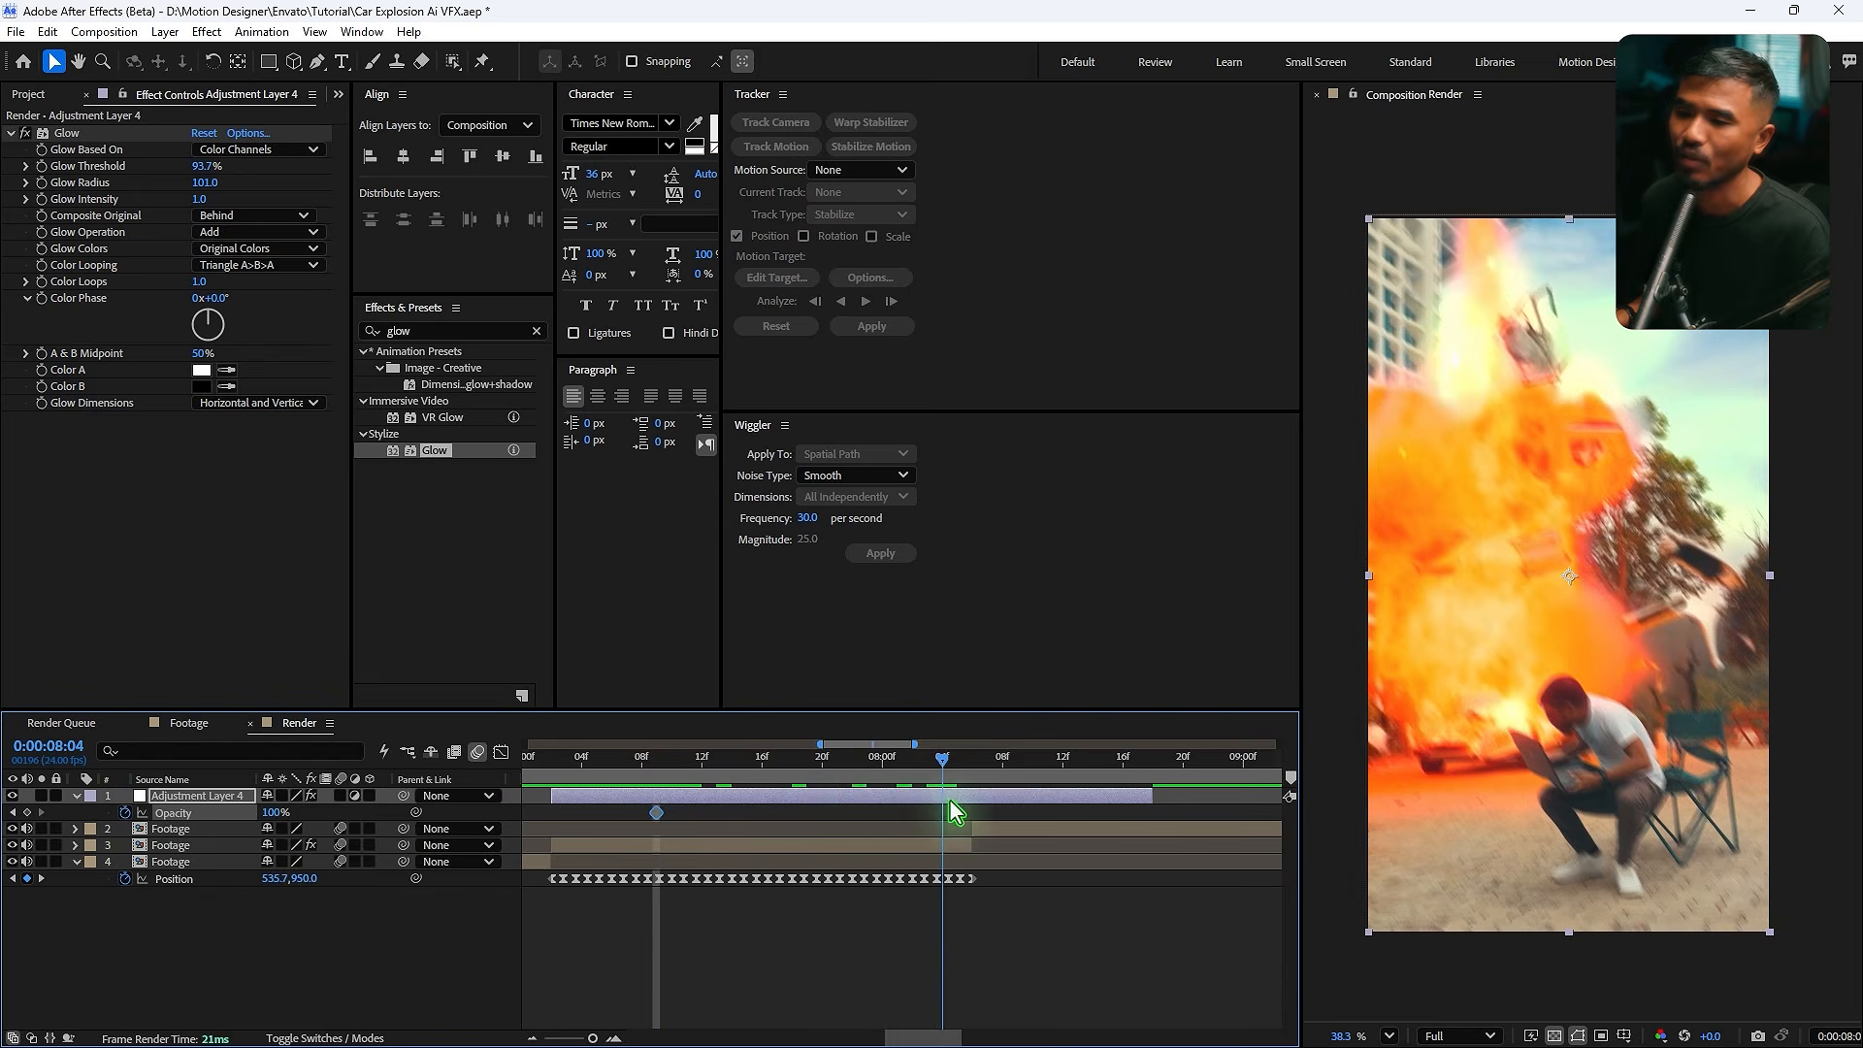
pyautogui.click(268, 813)
pyautogui.write('0')
pyautogui.press('Return')
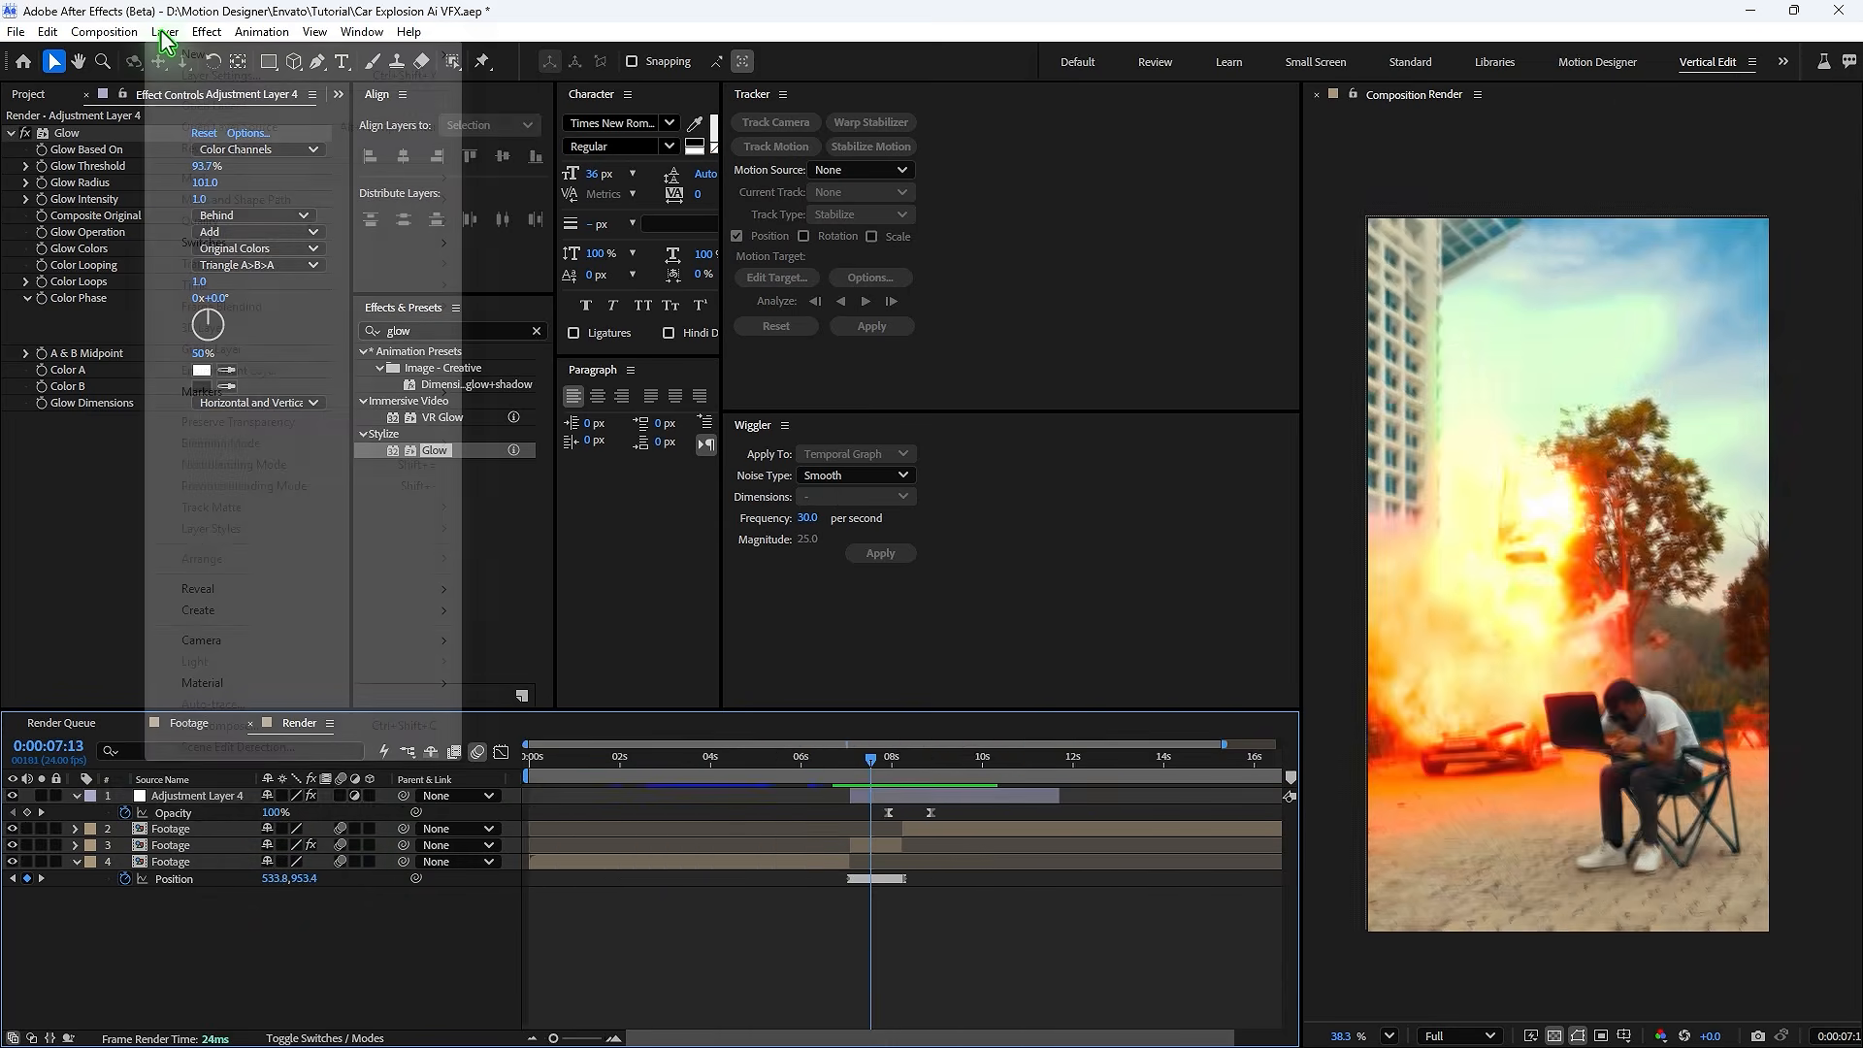
# - Add another adjustment layer and apply Lumetri Color to it
pyautogui.moveTo(425, 64)
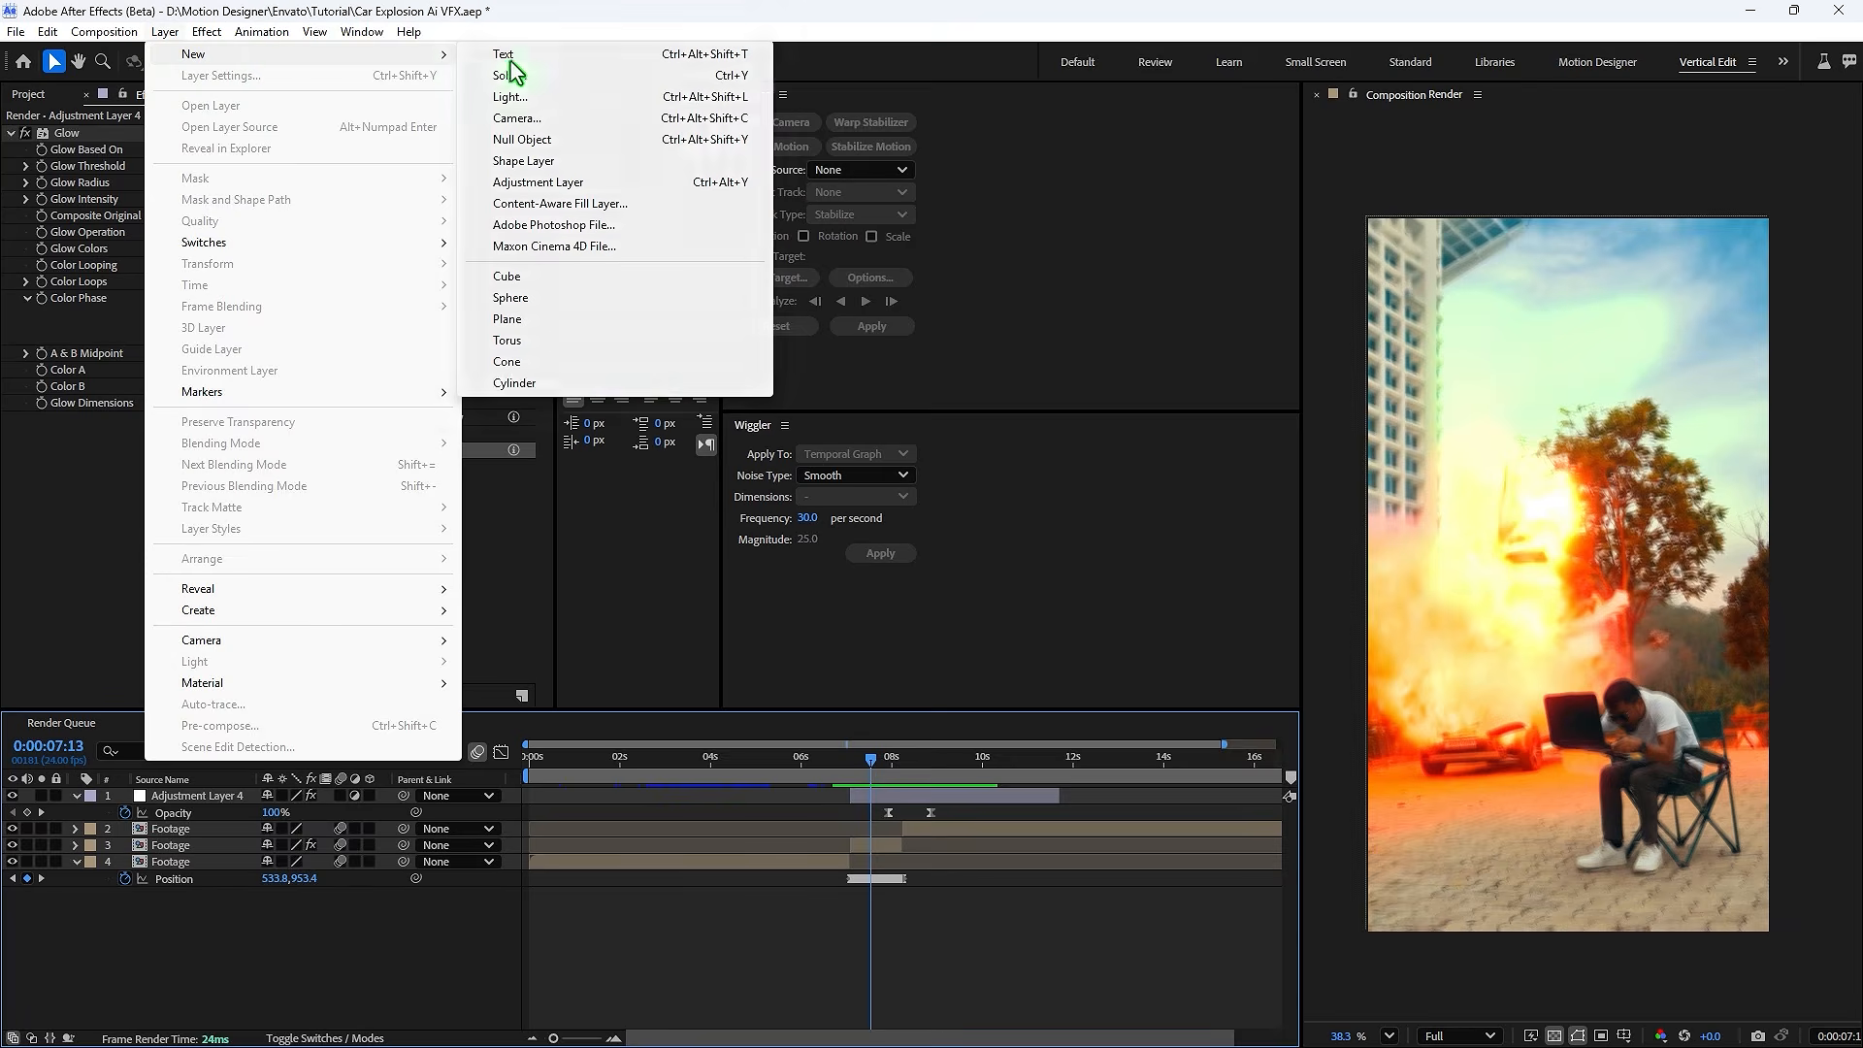
pyautogui.click(553, 183)
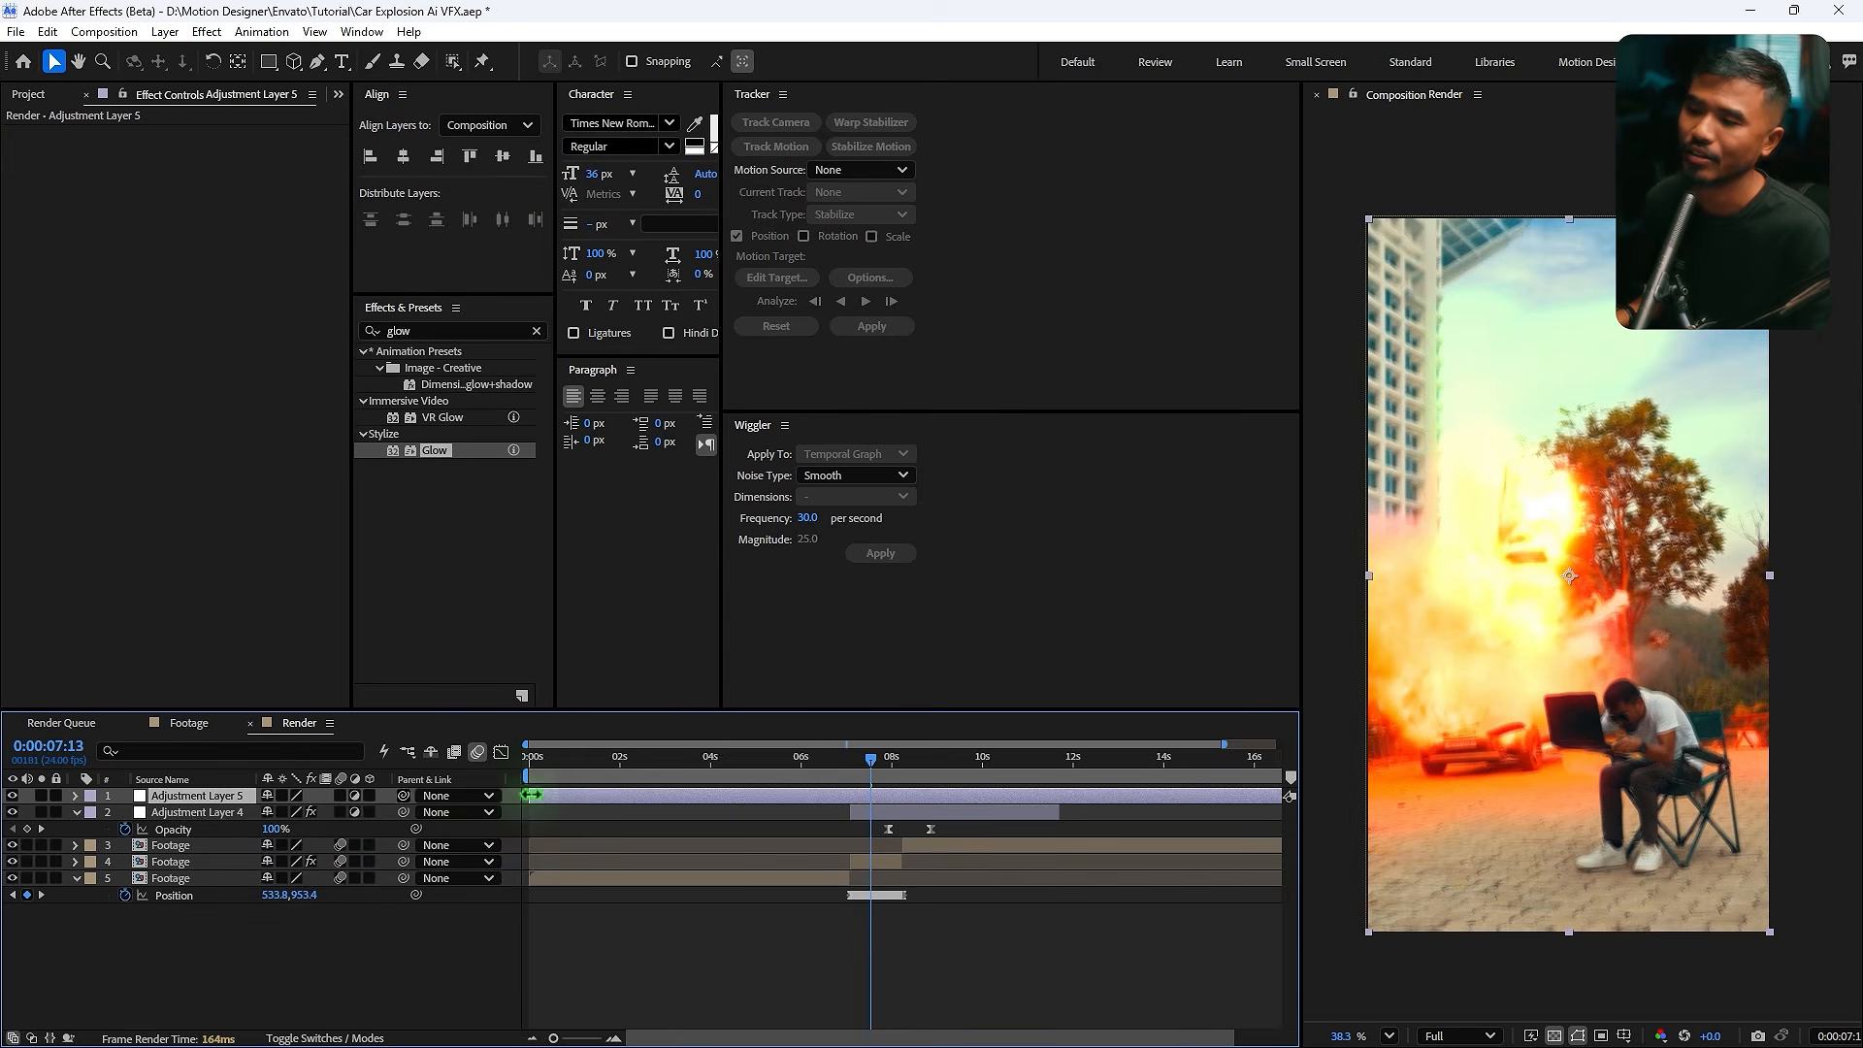
pyautogui.moveTo(423, 331); pyautogui.dragTo(78, 325)
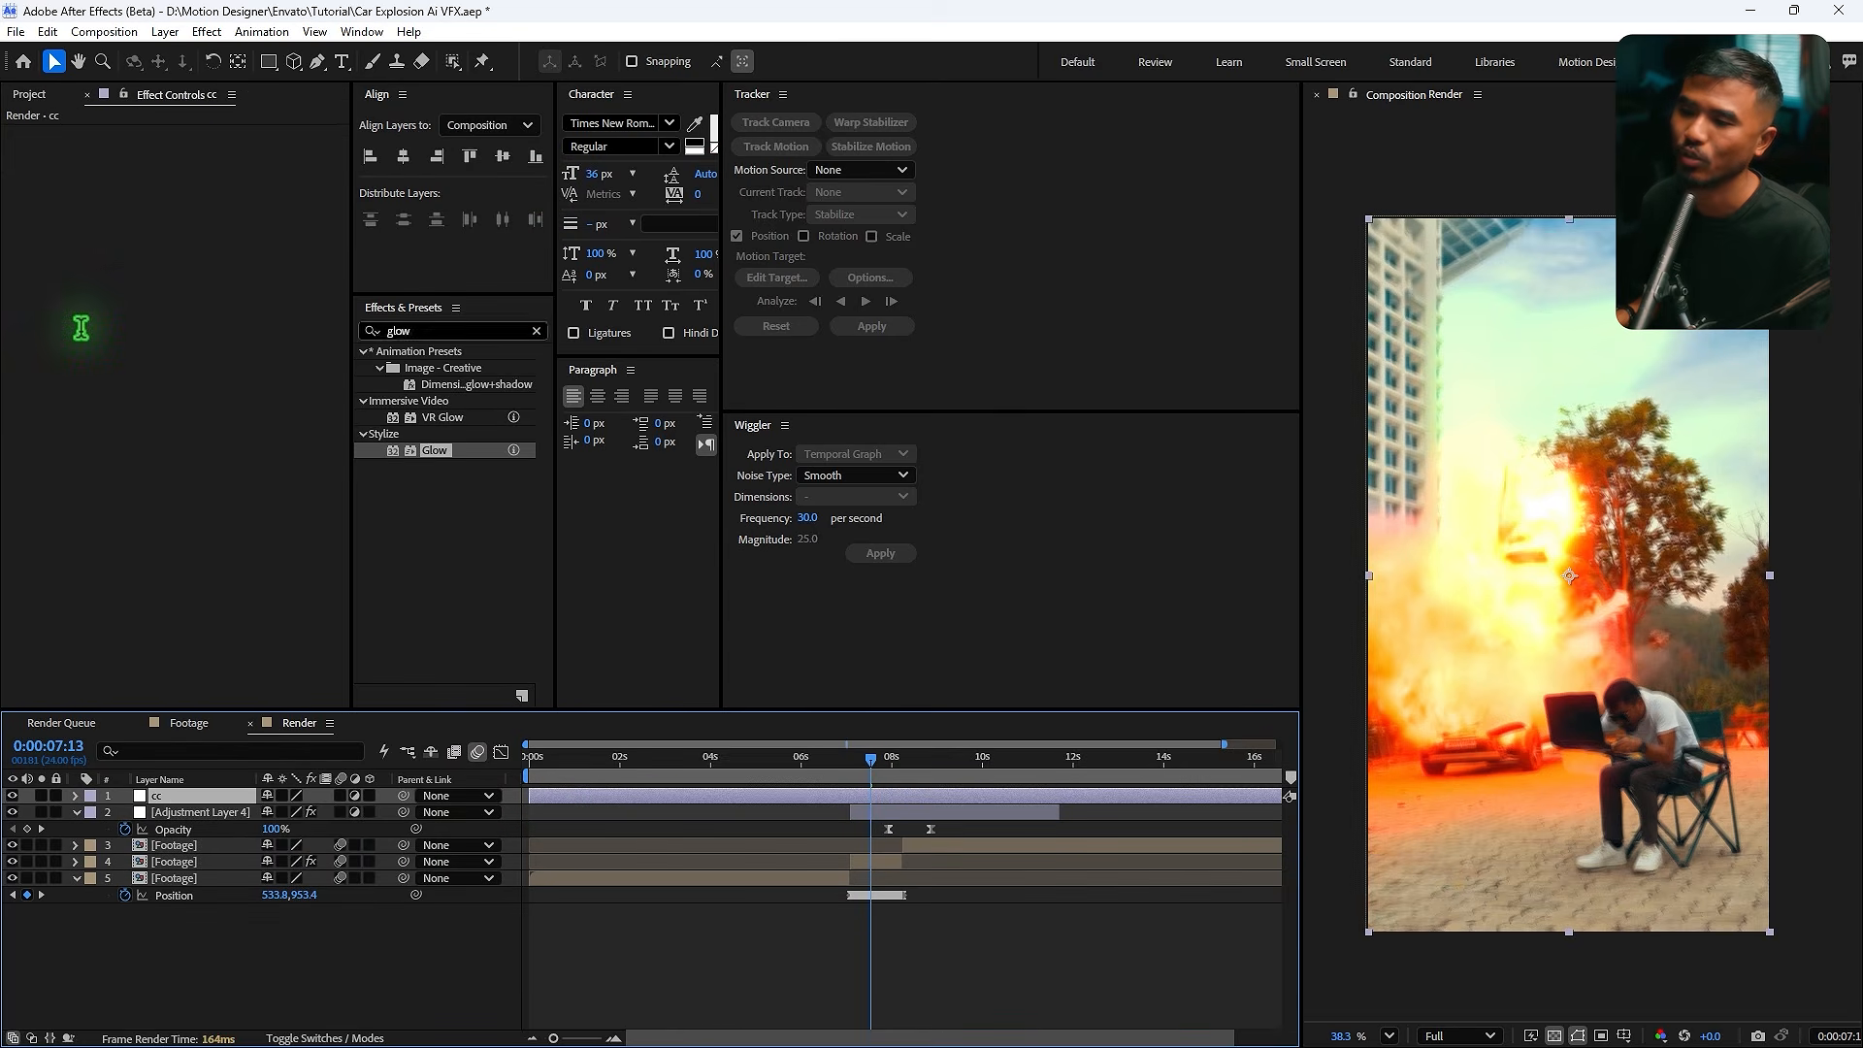
pyautogui.write('lumet')
pyautogui.moveTo(417, 369); pyautogui.dragTo(188, 798)
# - Set the Lumetri Color Creative Sharpen value to 10
pyautogui.click(28, 165)
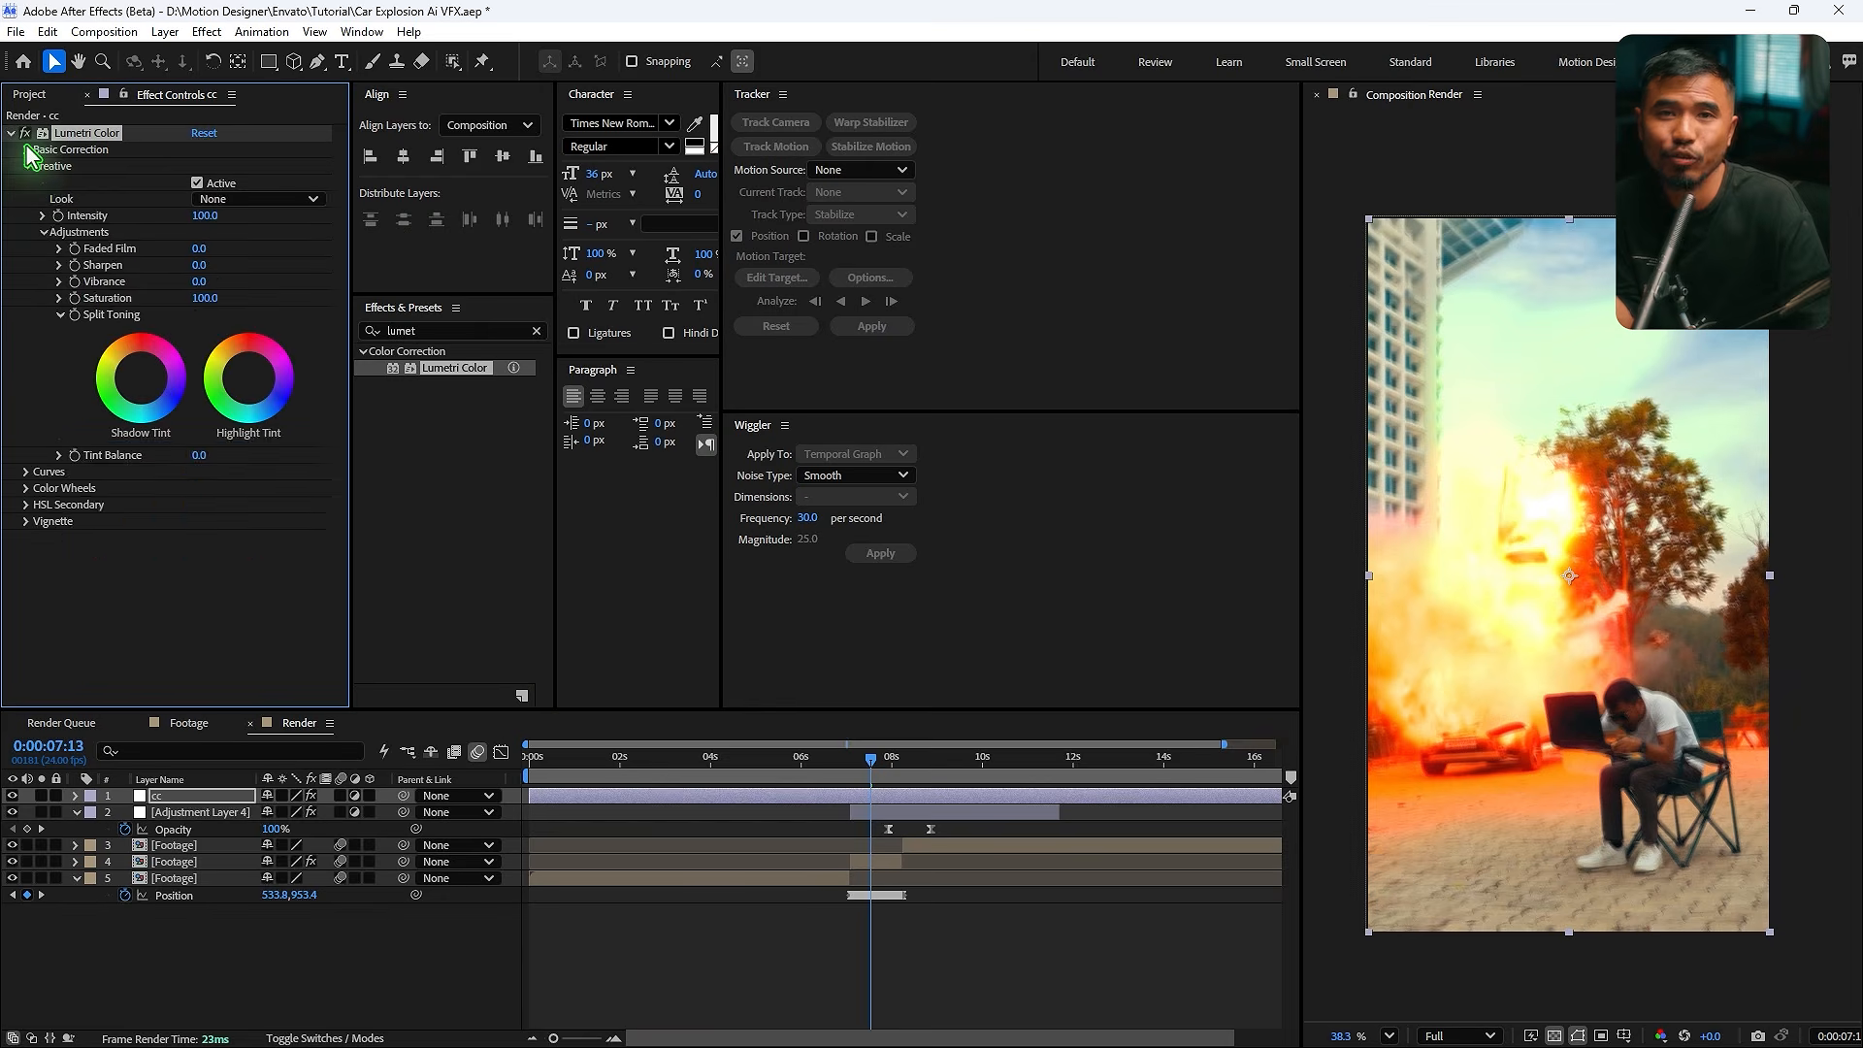
pyautogui.click(28, 149)
pyautogui.scroll(-2, 184, 574)
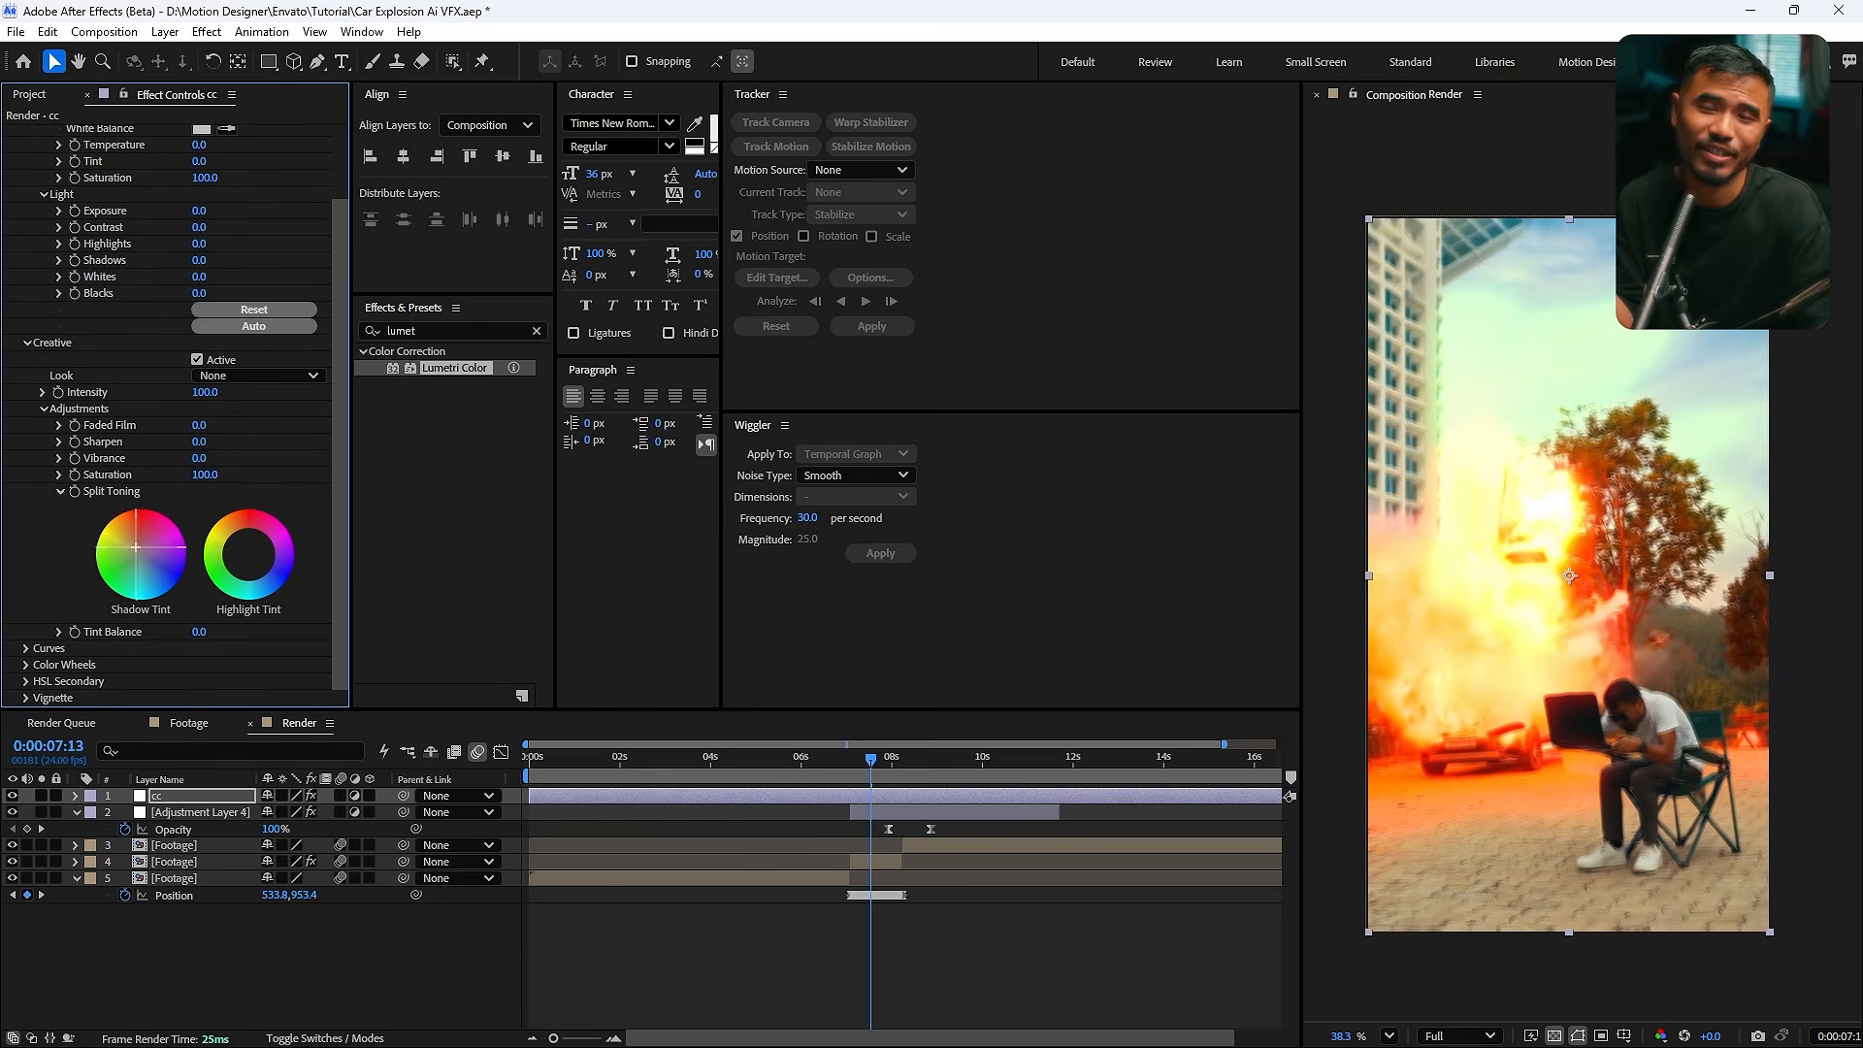
pyautogui.click(198, 443)
pyautogui.write('10')
pyautogui.press('Return')
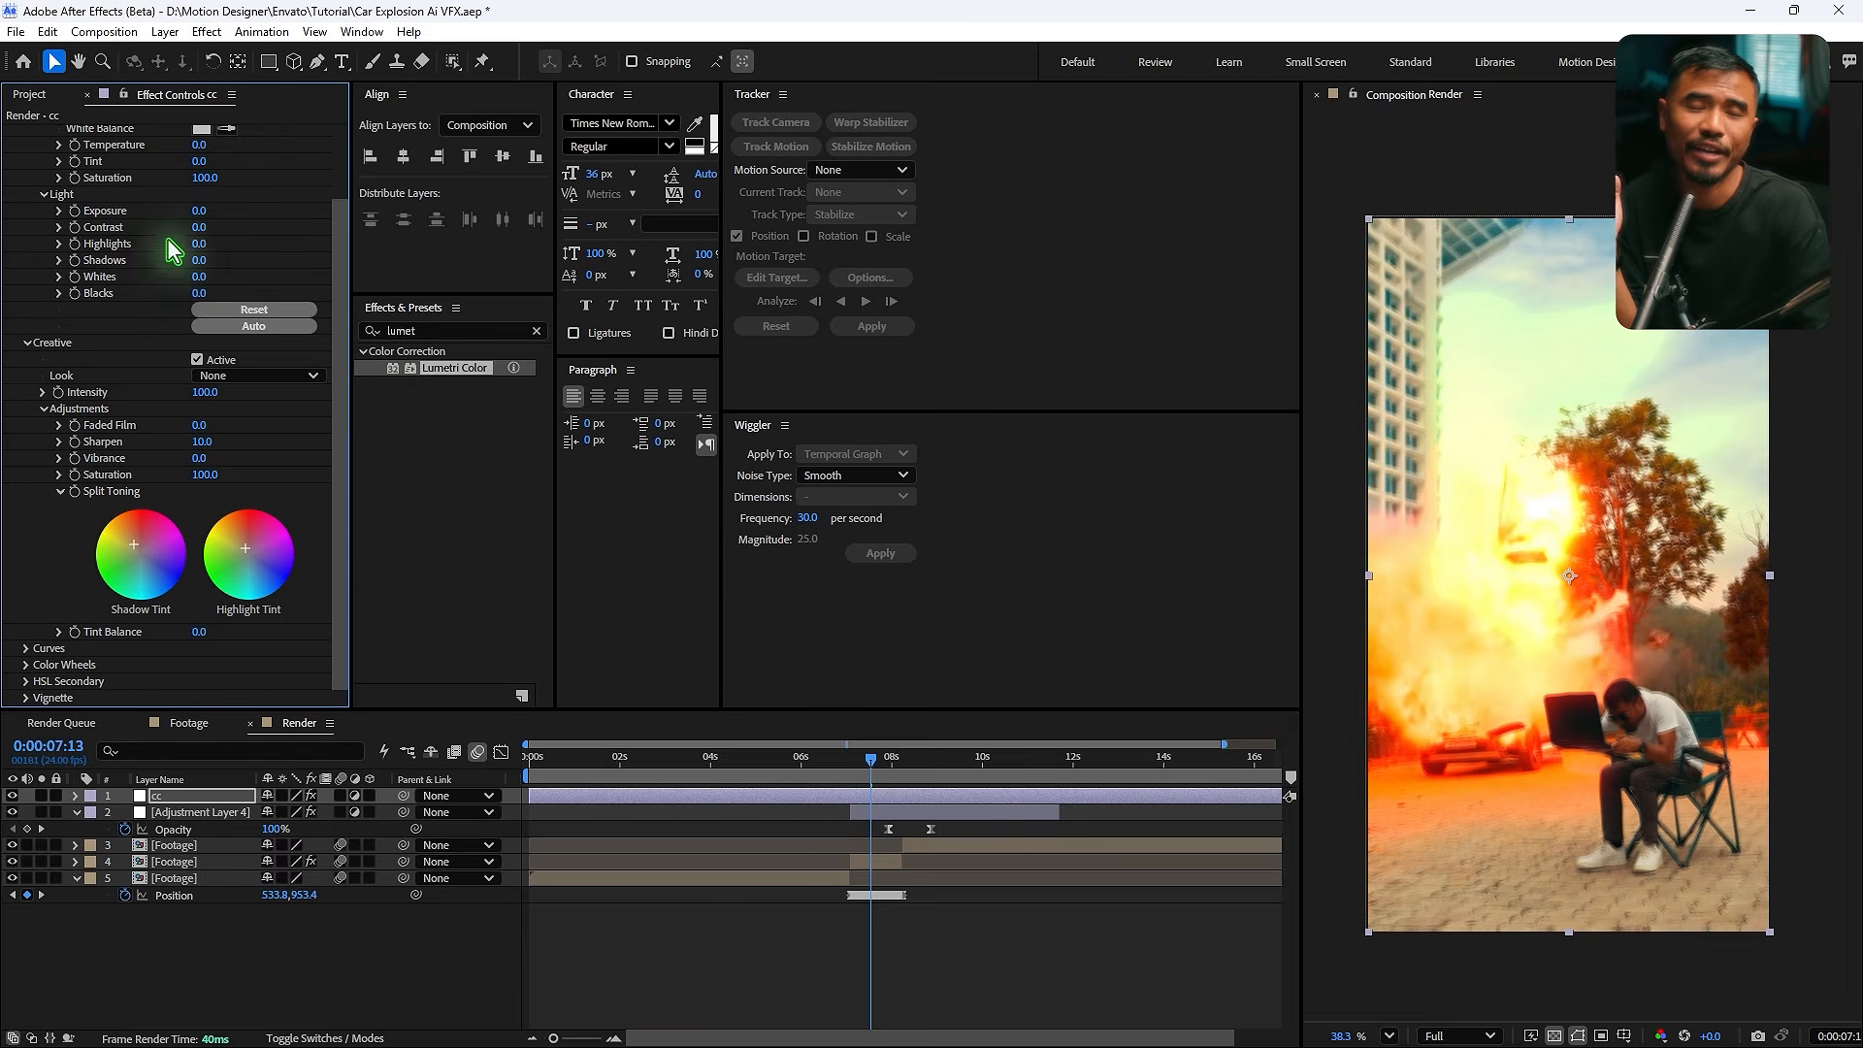
# - Open the Color Wheels section of the Lumetri Color effect
pyautogui.click(40, 409)
pyautogui.click(25, 529)
pyautogui.scroll(-3, 34, 549)
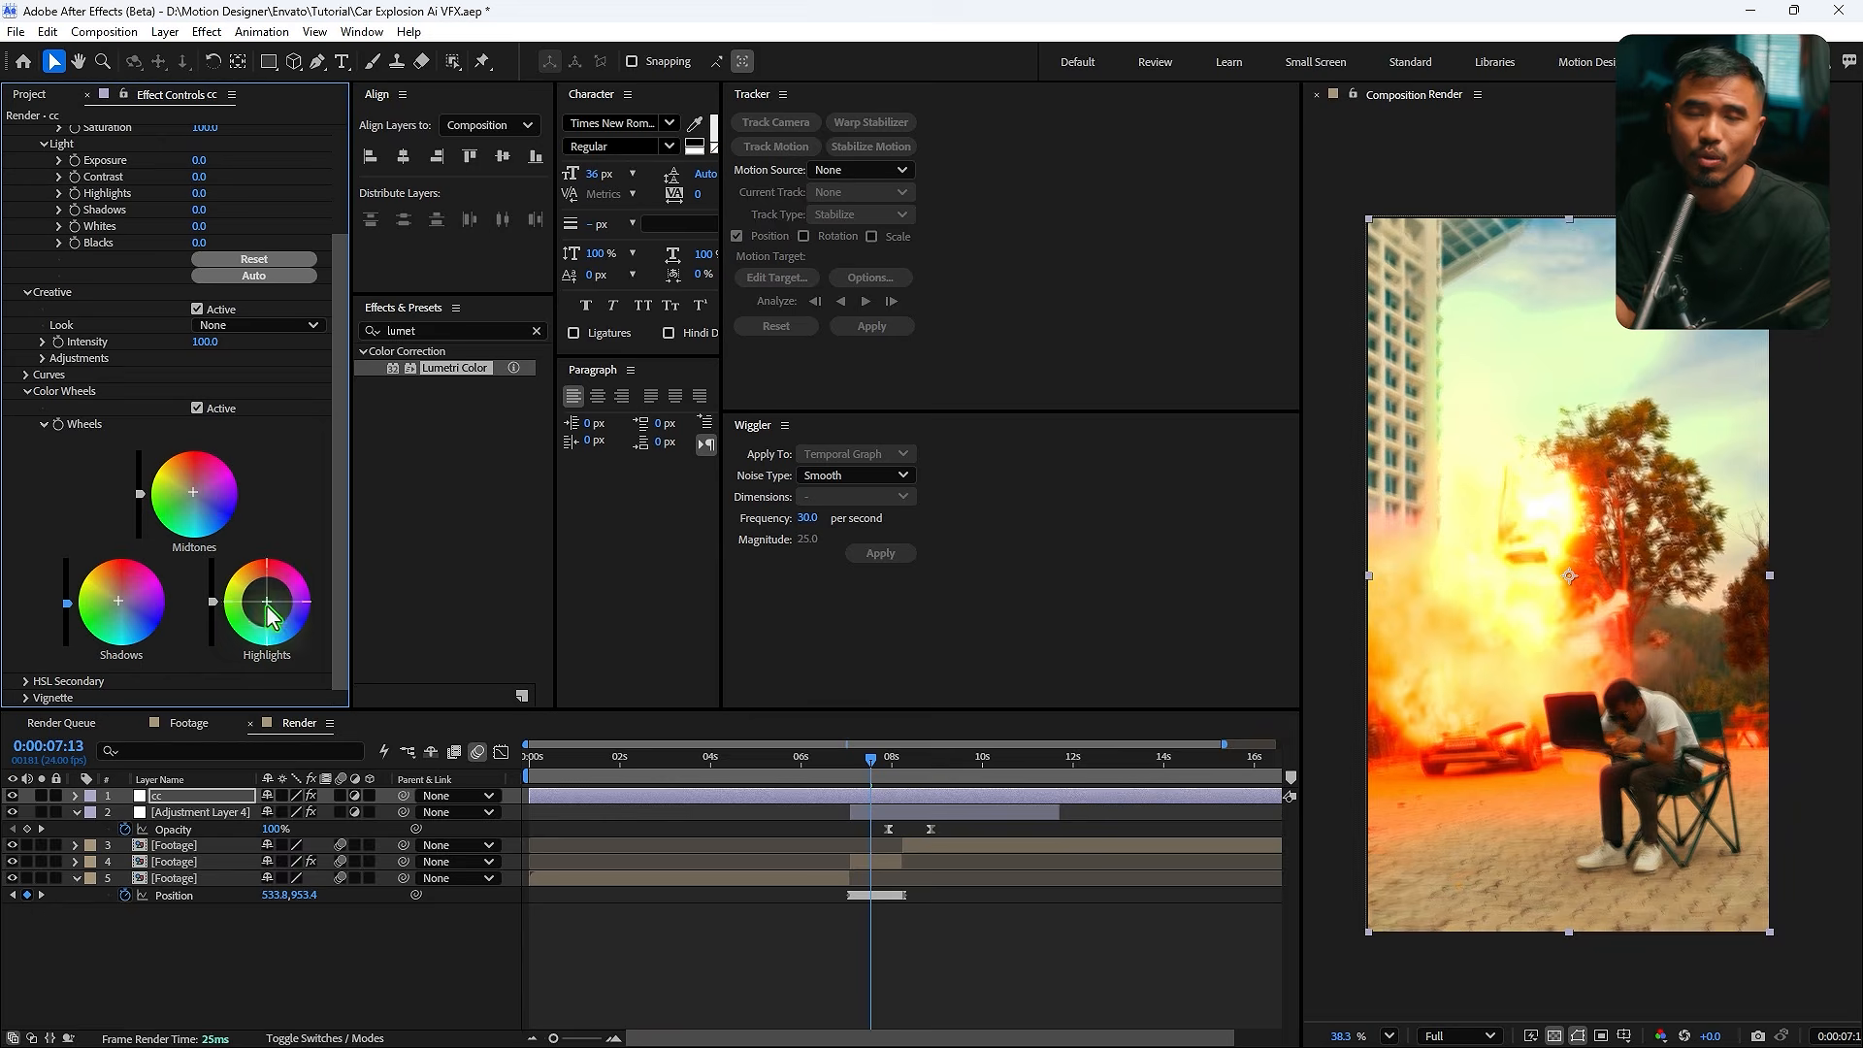
pyautogui.moveTo(765, 761); pyautogui.dragTo(919, 806)
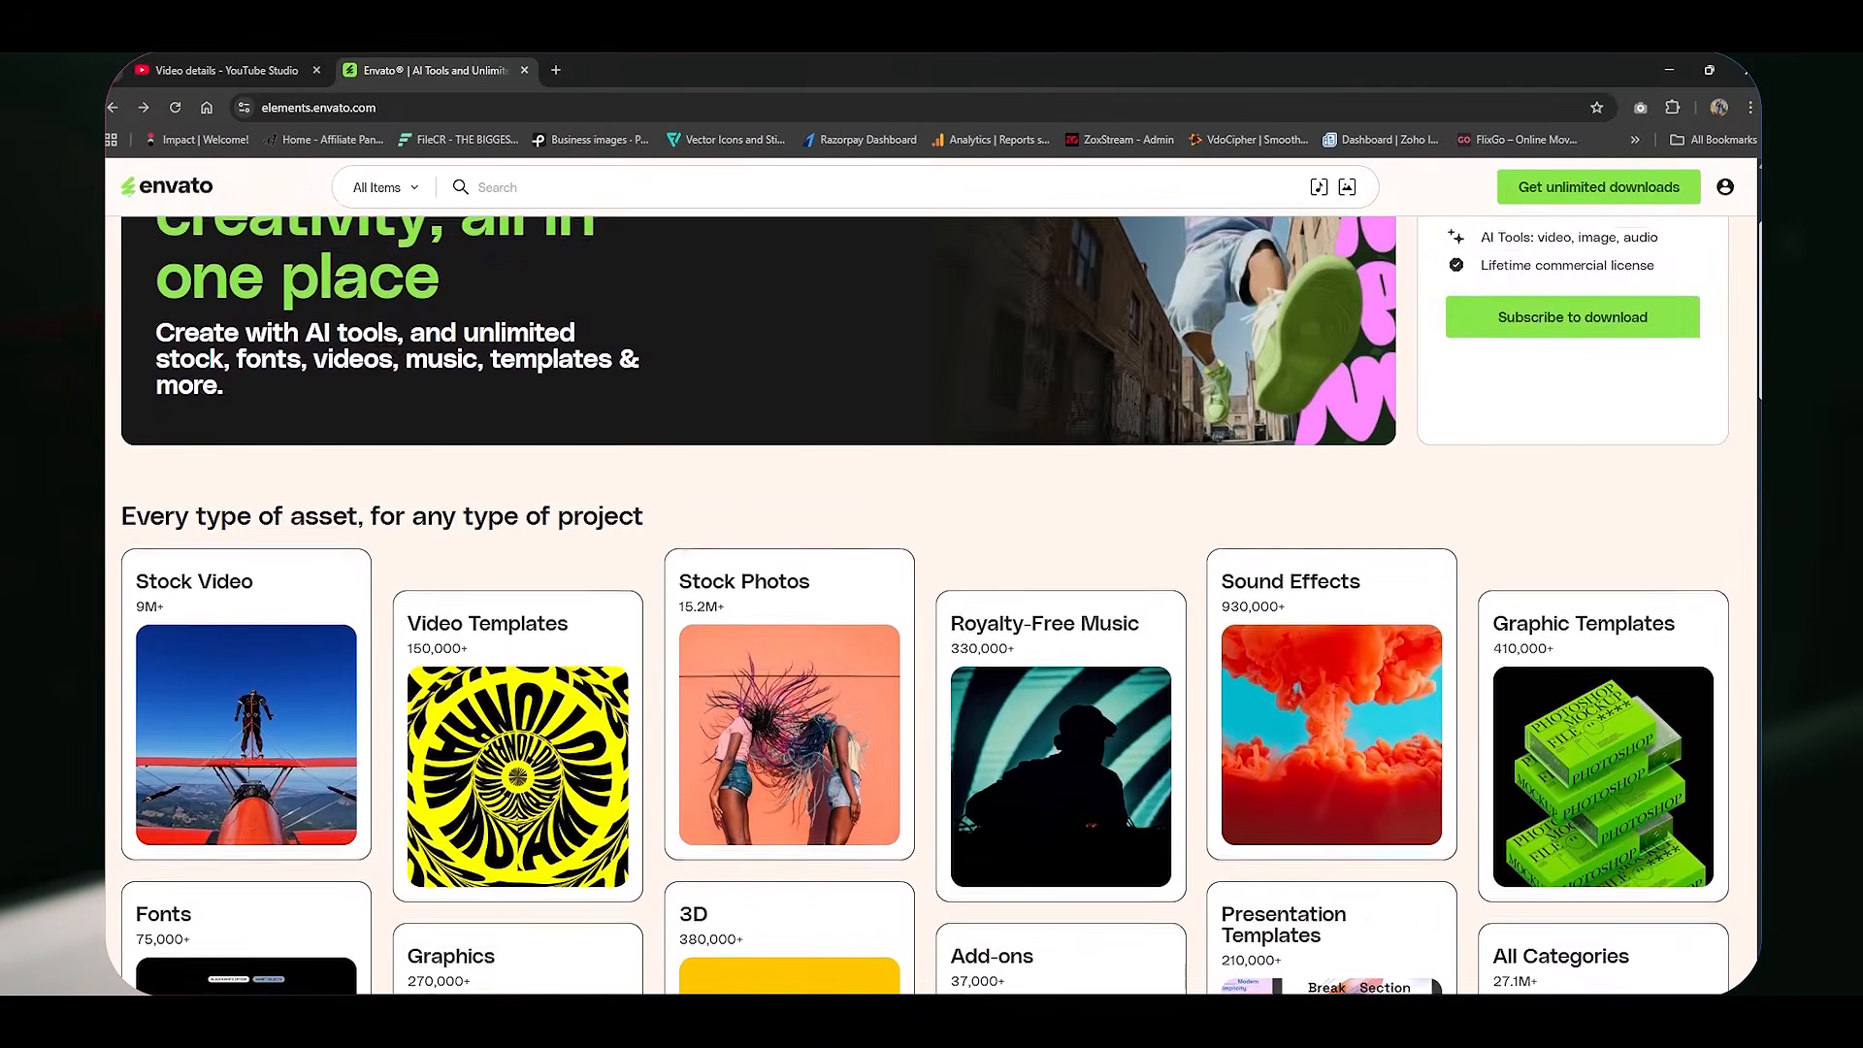
pyautogui.scroll(-8, 676, 781)
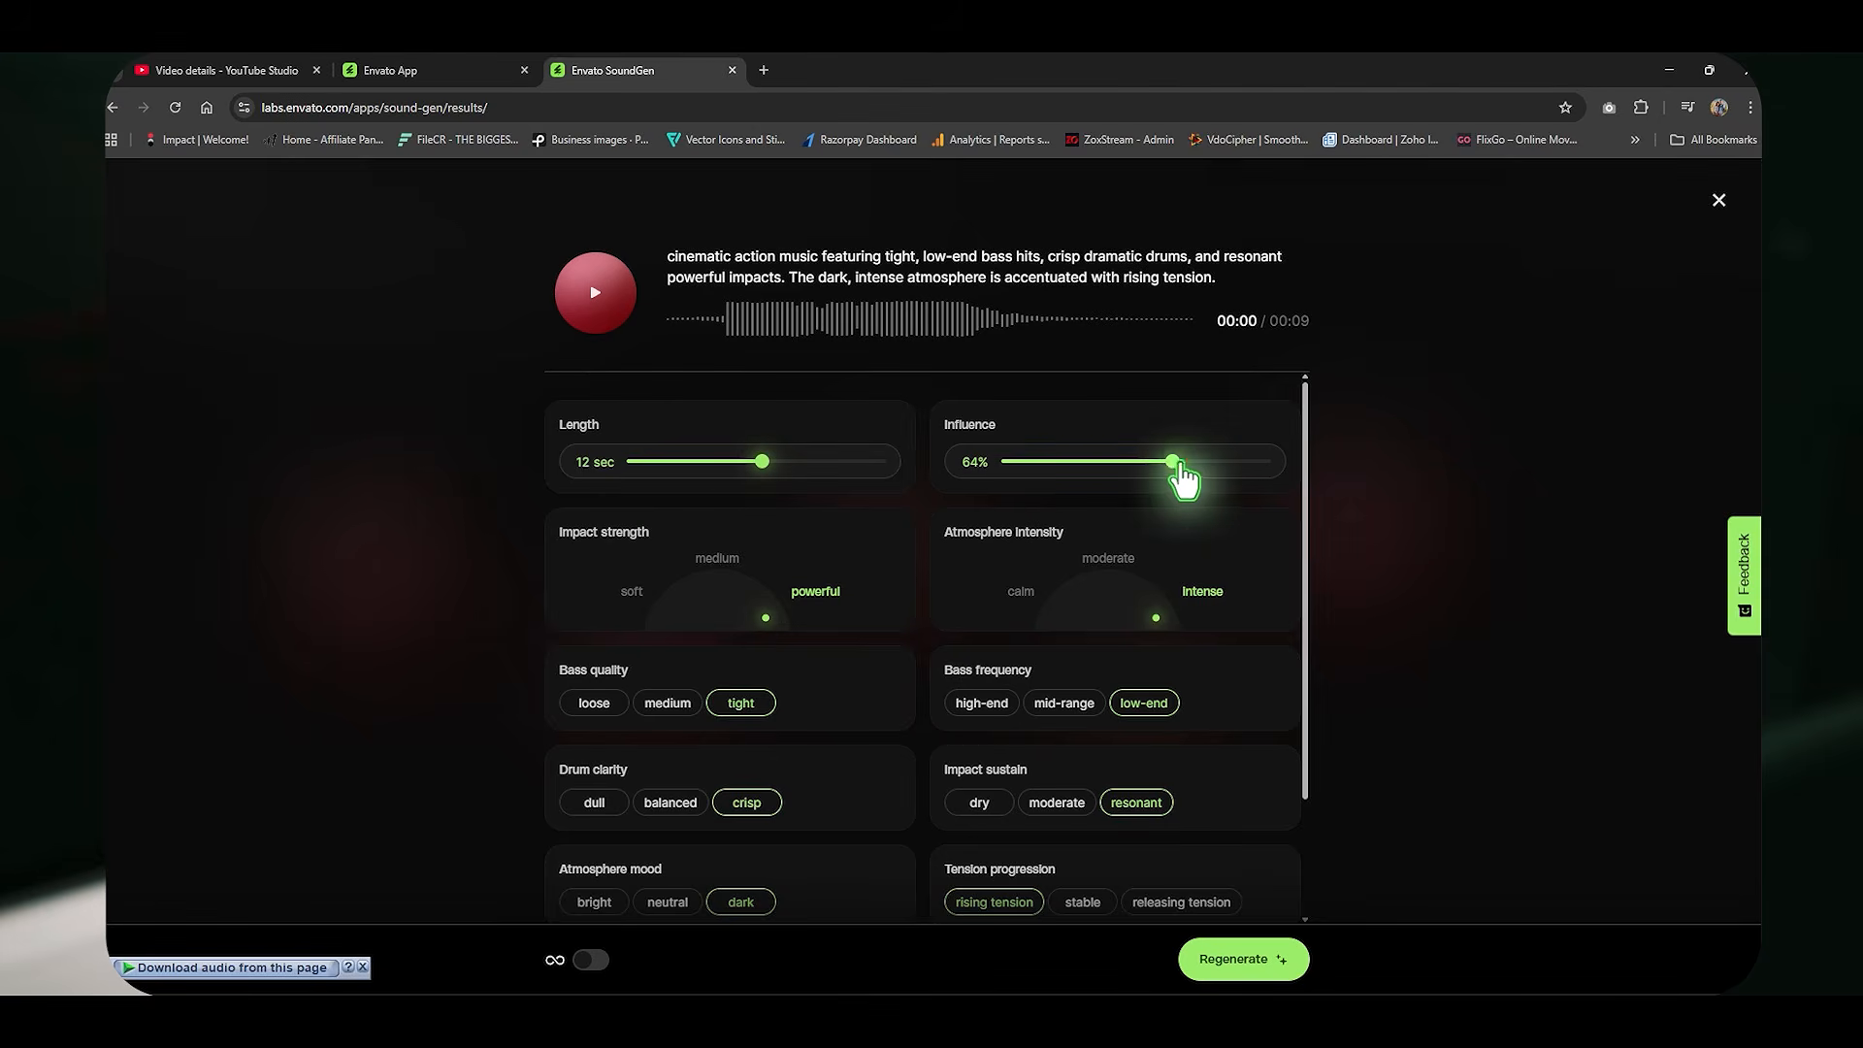
pyautogui.scroll(-2, 1101, 612)
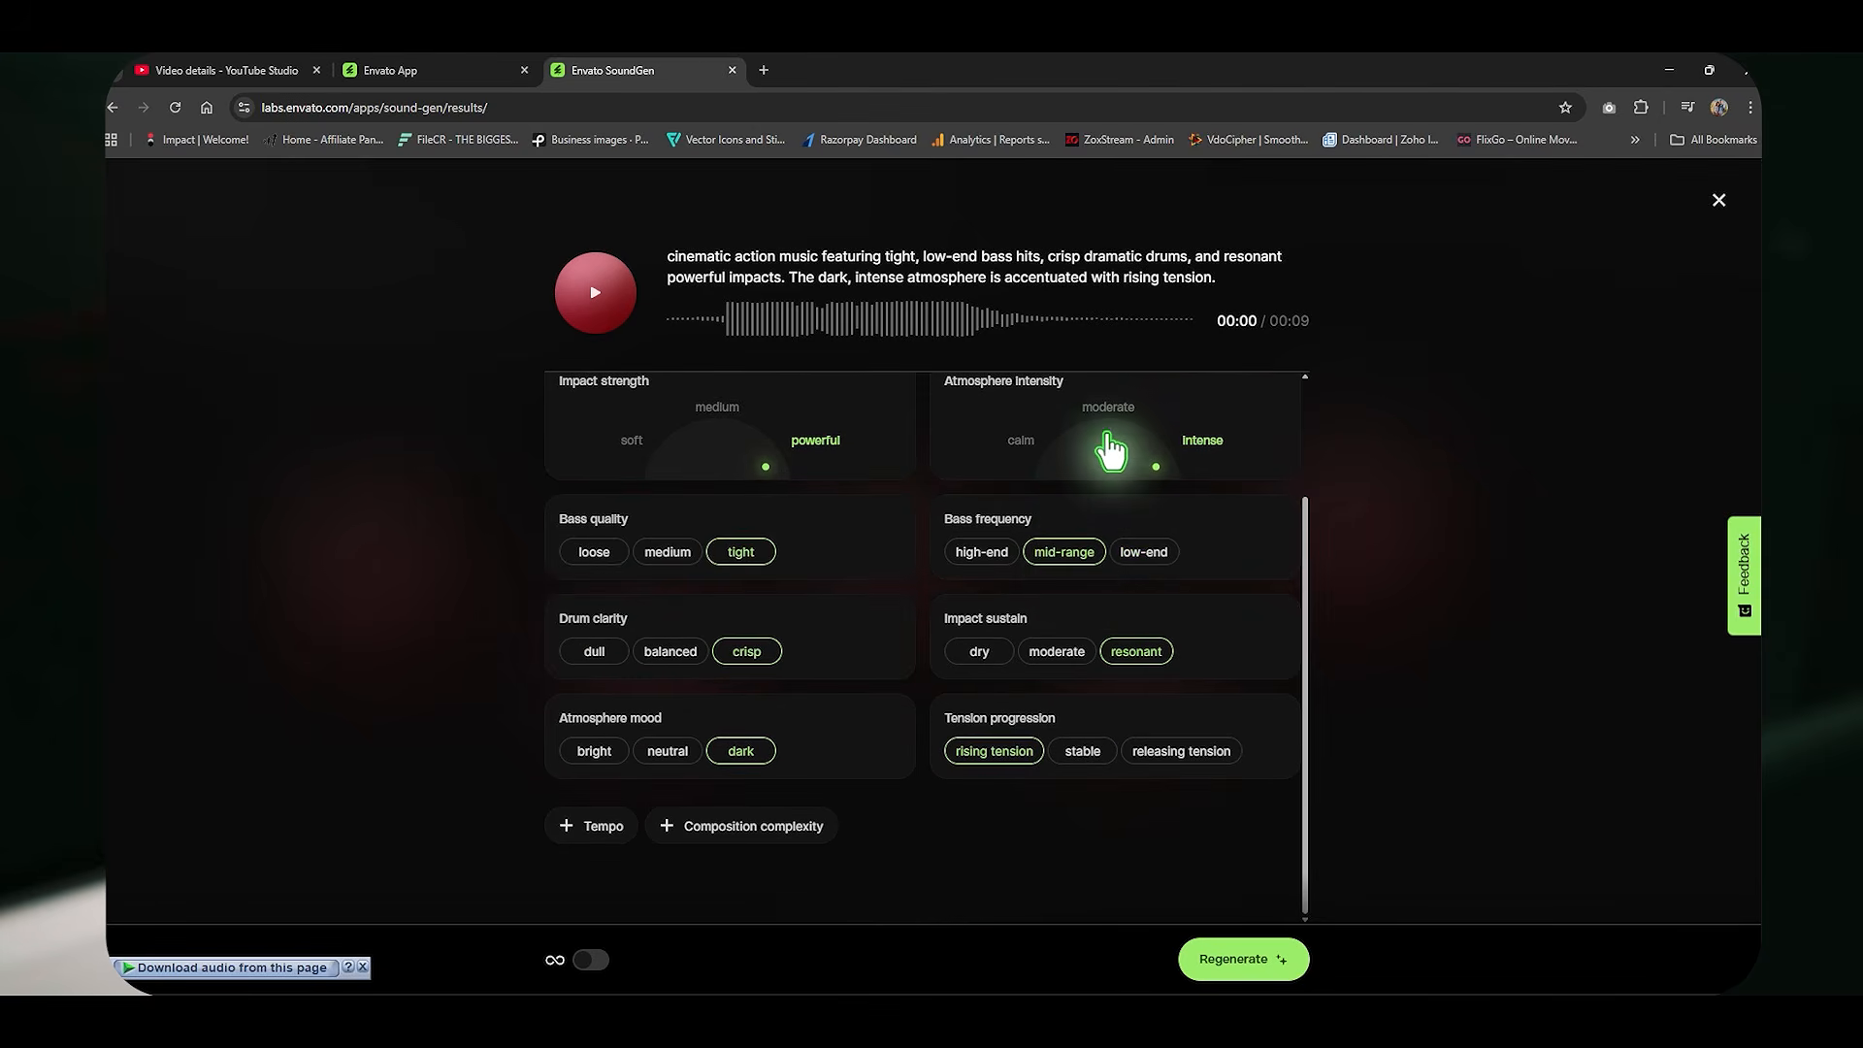